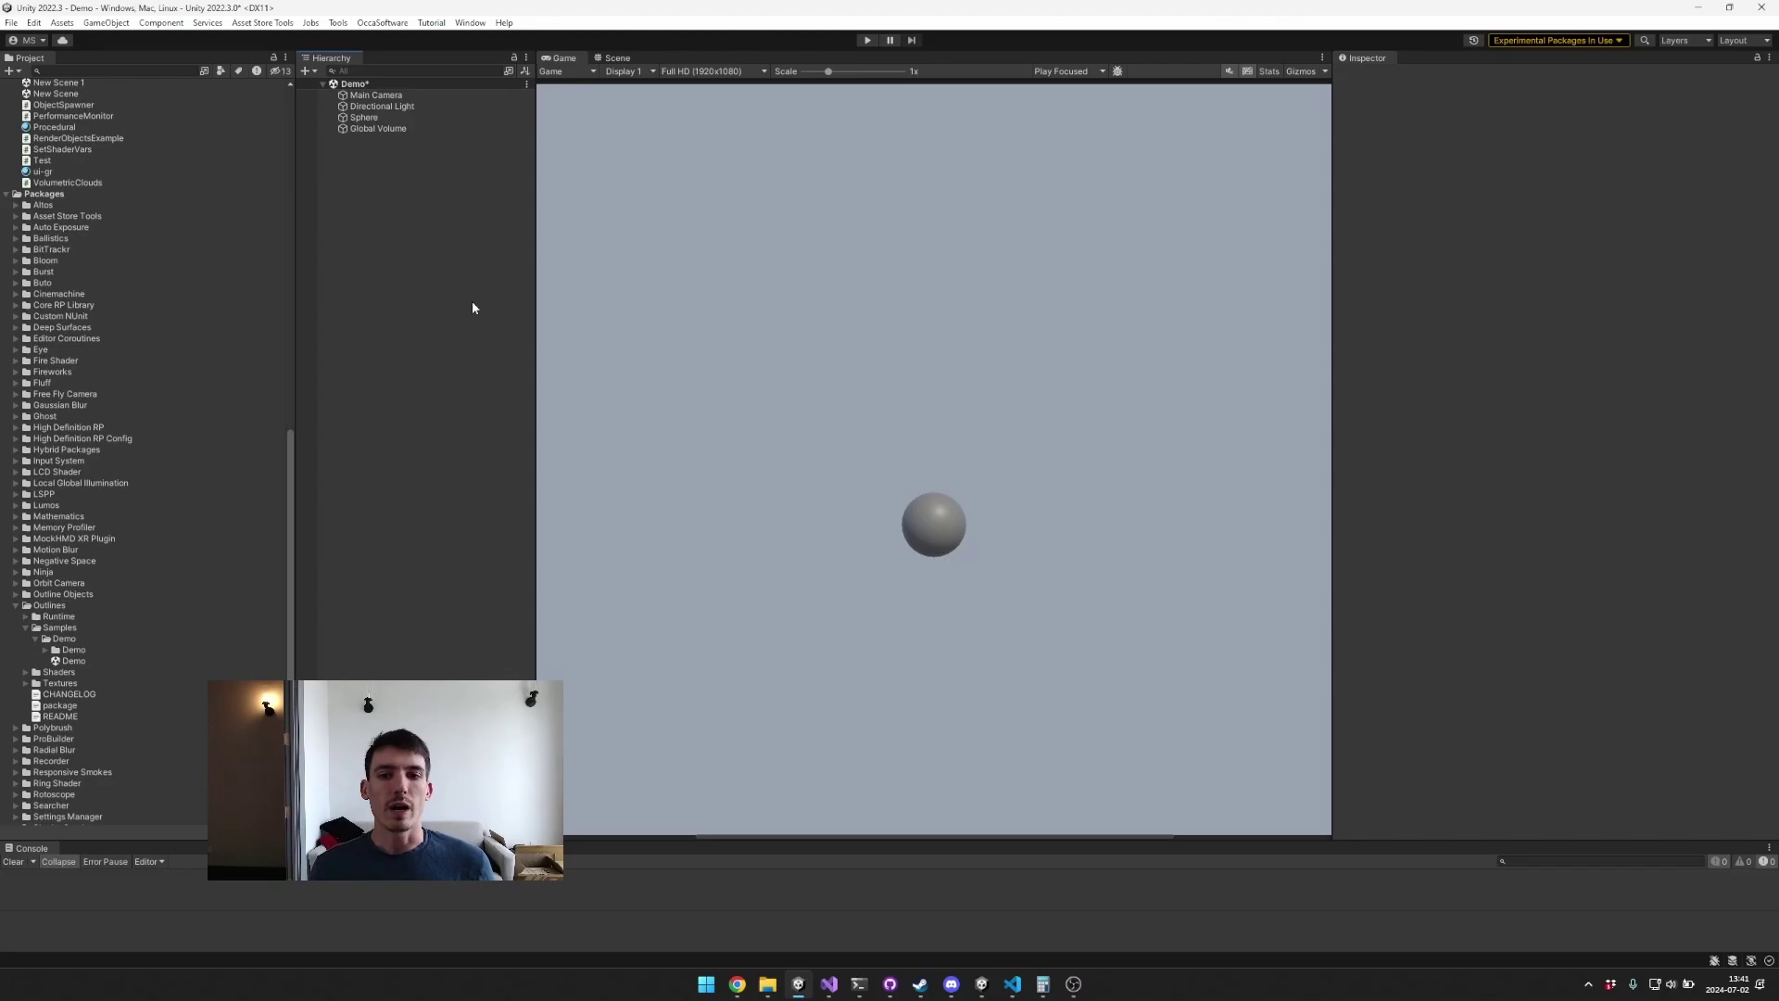
Step: Enable the Enqueue Outline Pass component on the Main Camera
click(437, 96)
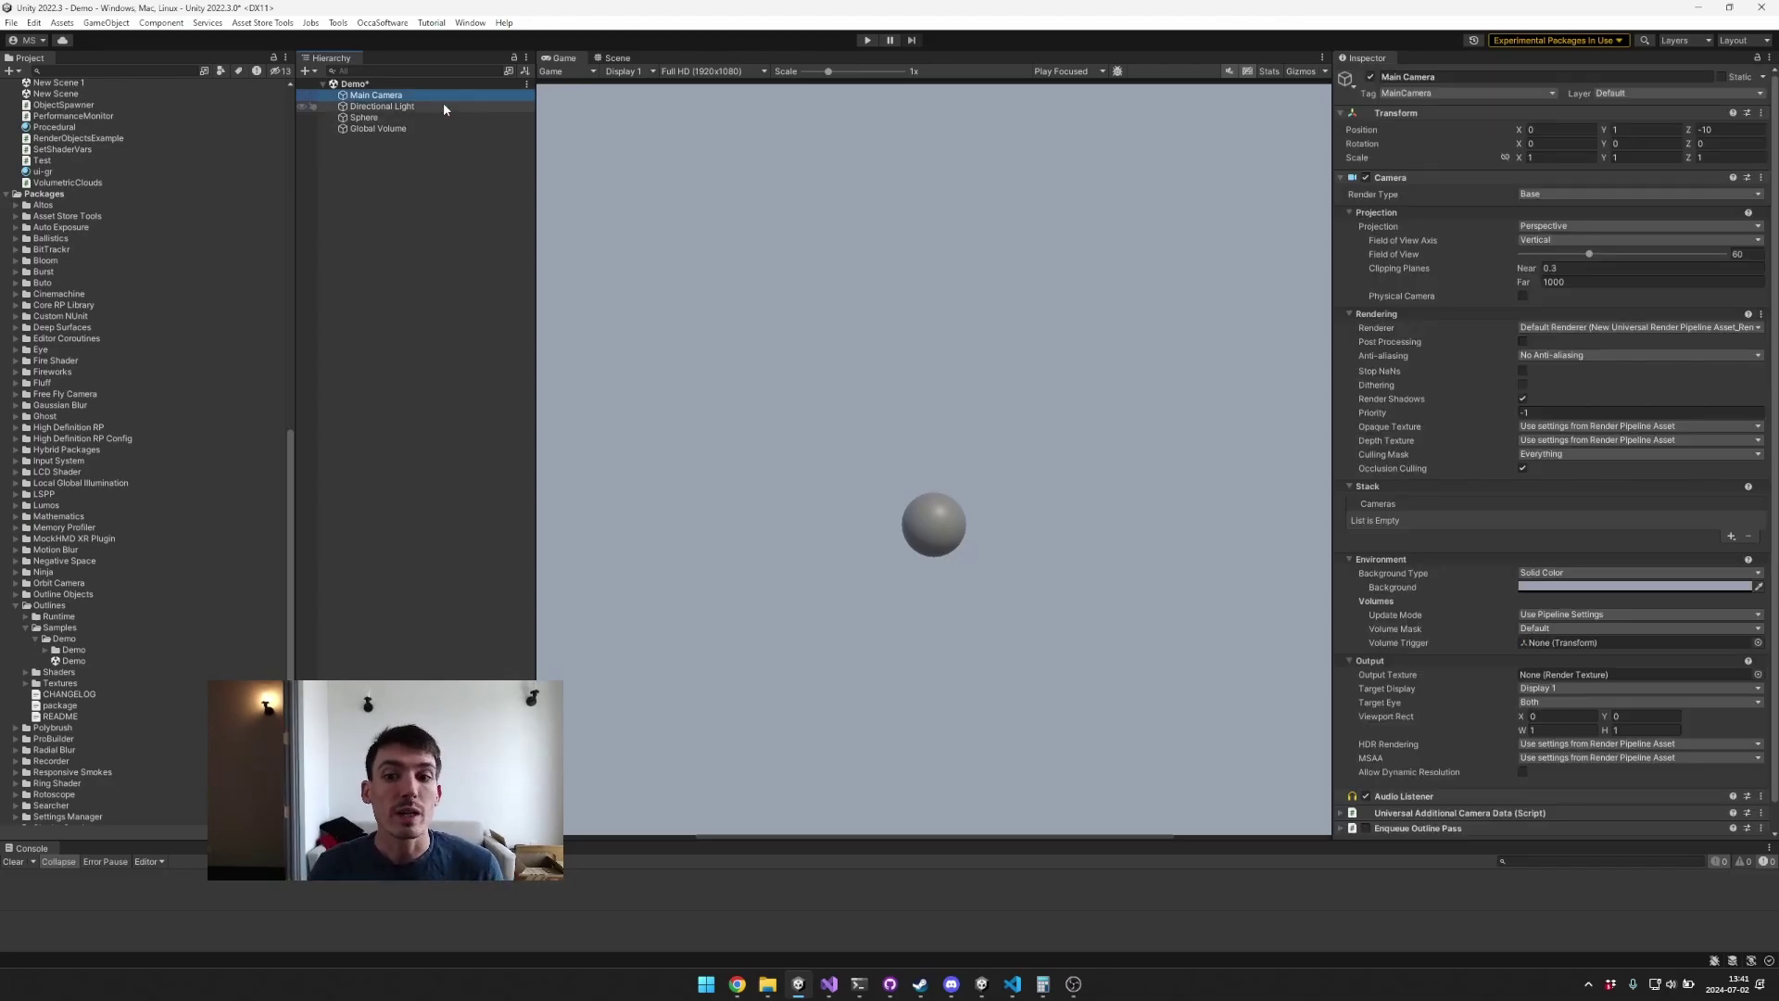
scroll(1385, 769, down, 1)
click(1371, 799)
click(1366, 801)
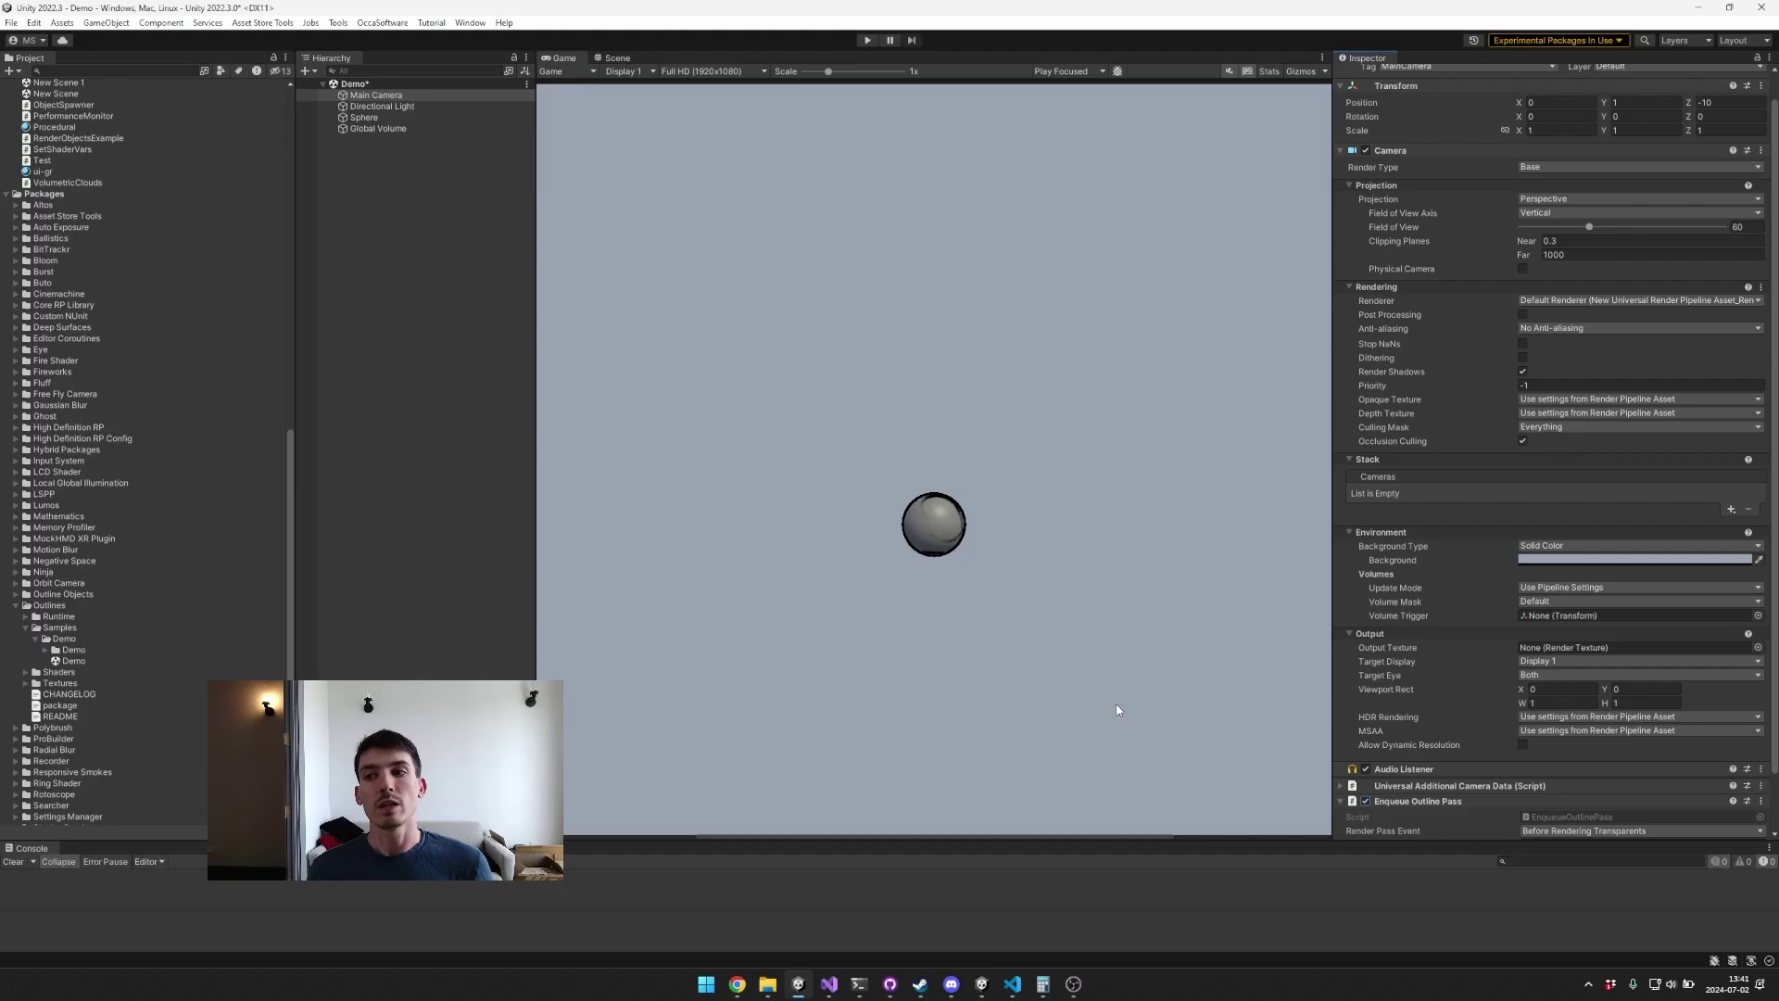
scroll(1359, 697, down, 2)
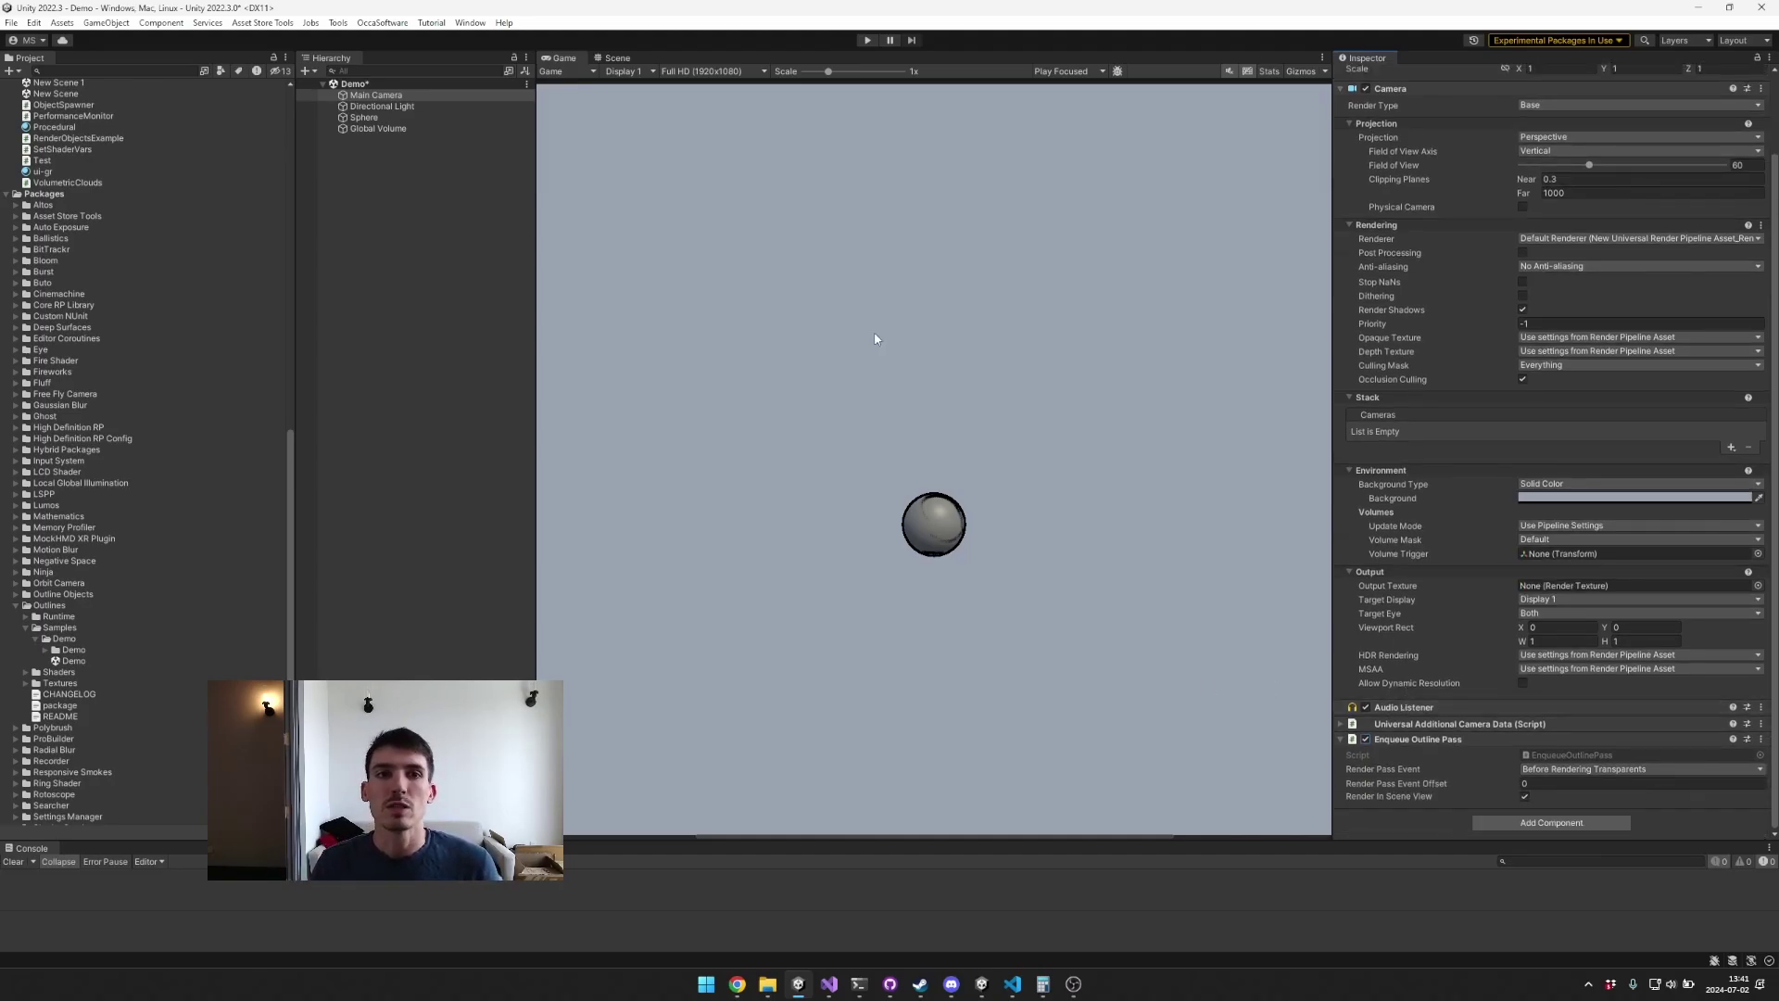
Step: Inspect the sphere's outline and material up close in the Scene view and return to the Game view
click(615, 58)
scroll(1036, 441, down, 8)
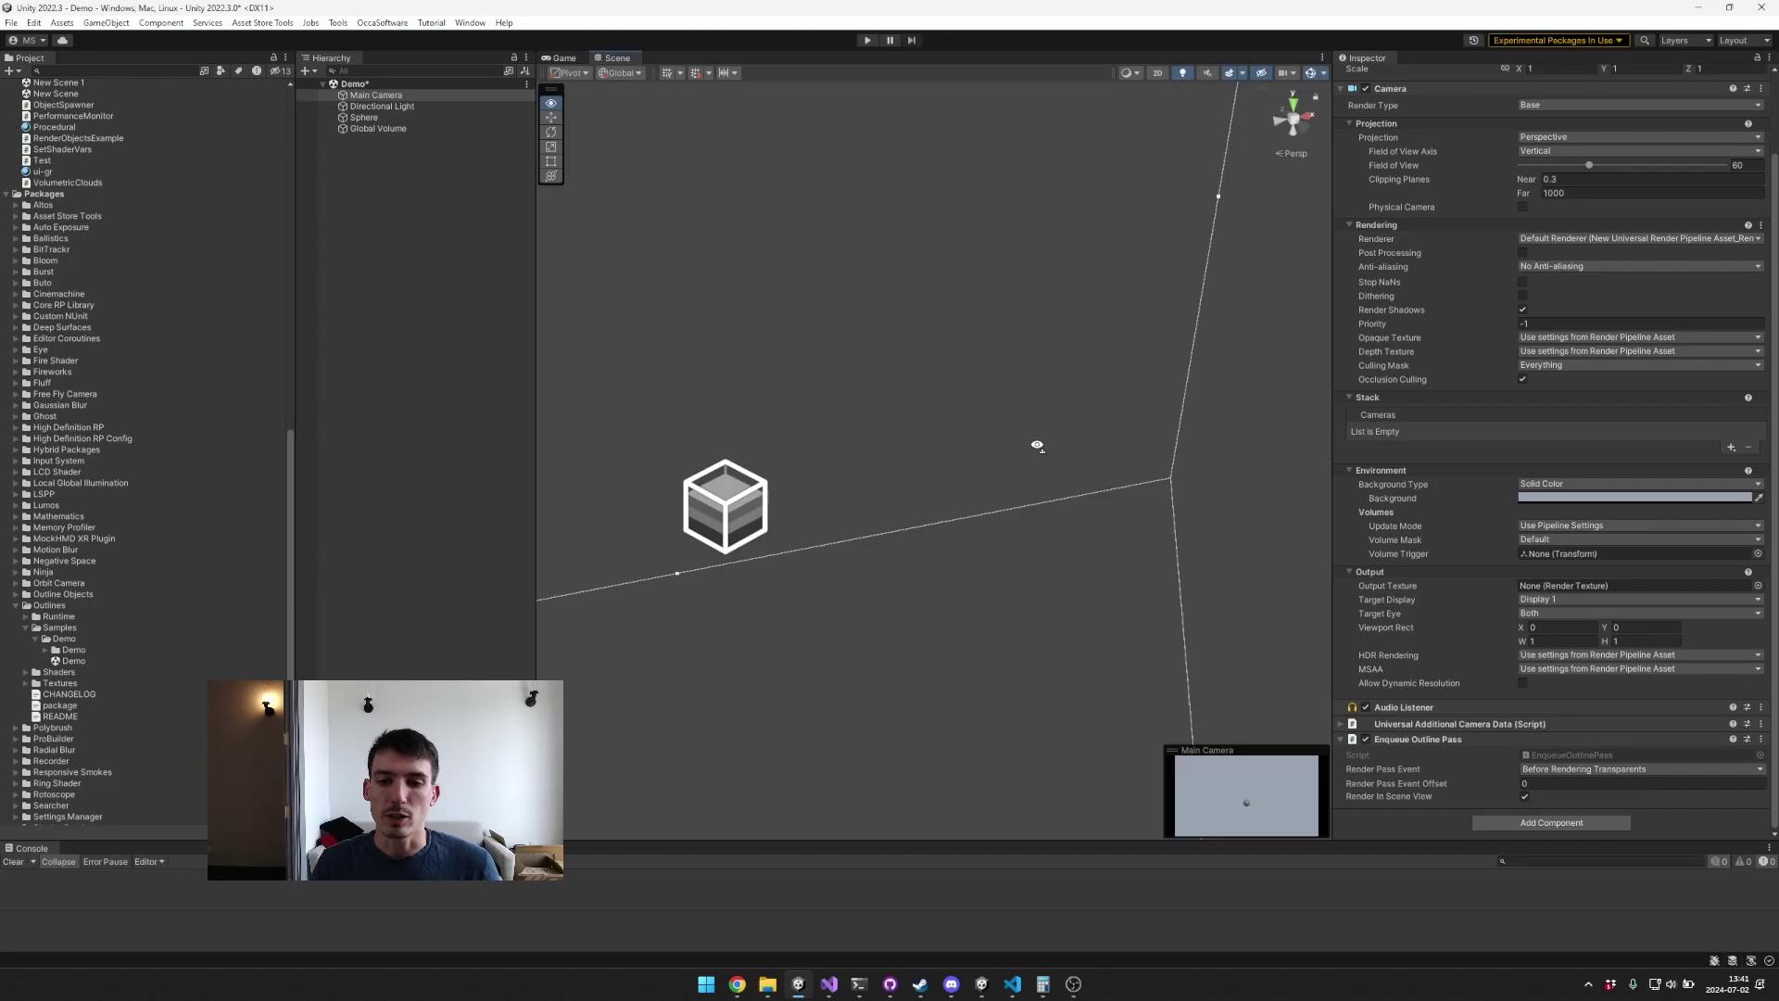
click(831, 412)
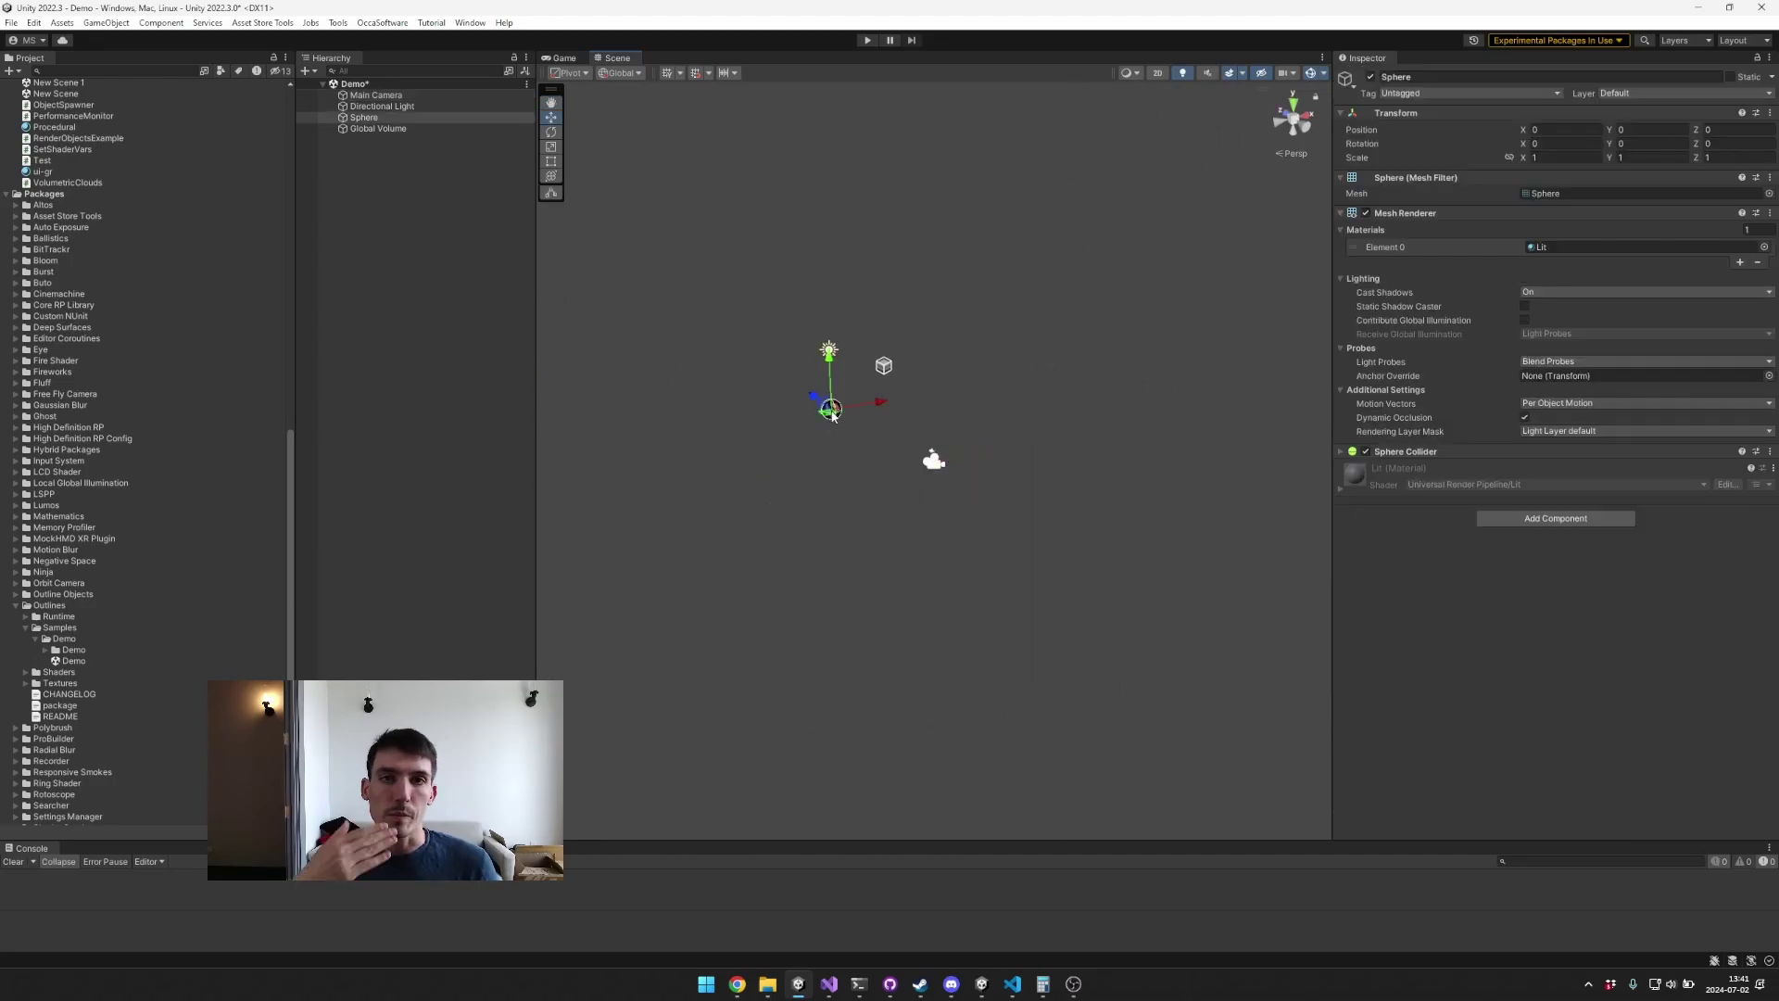
key(f)
drag(961, 367, 1031, 252)
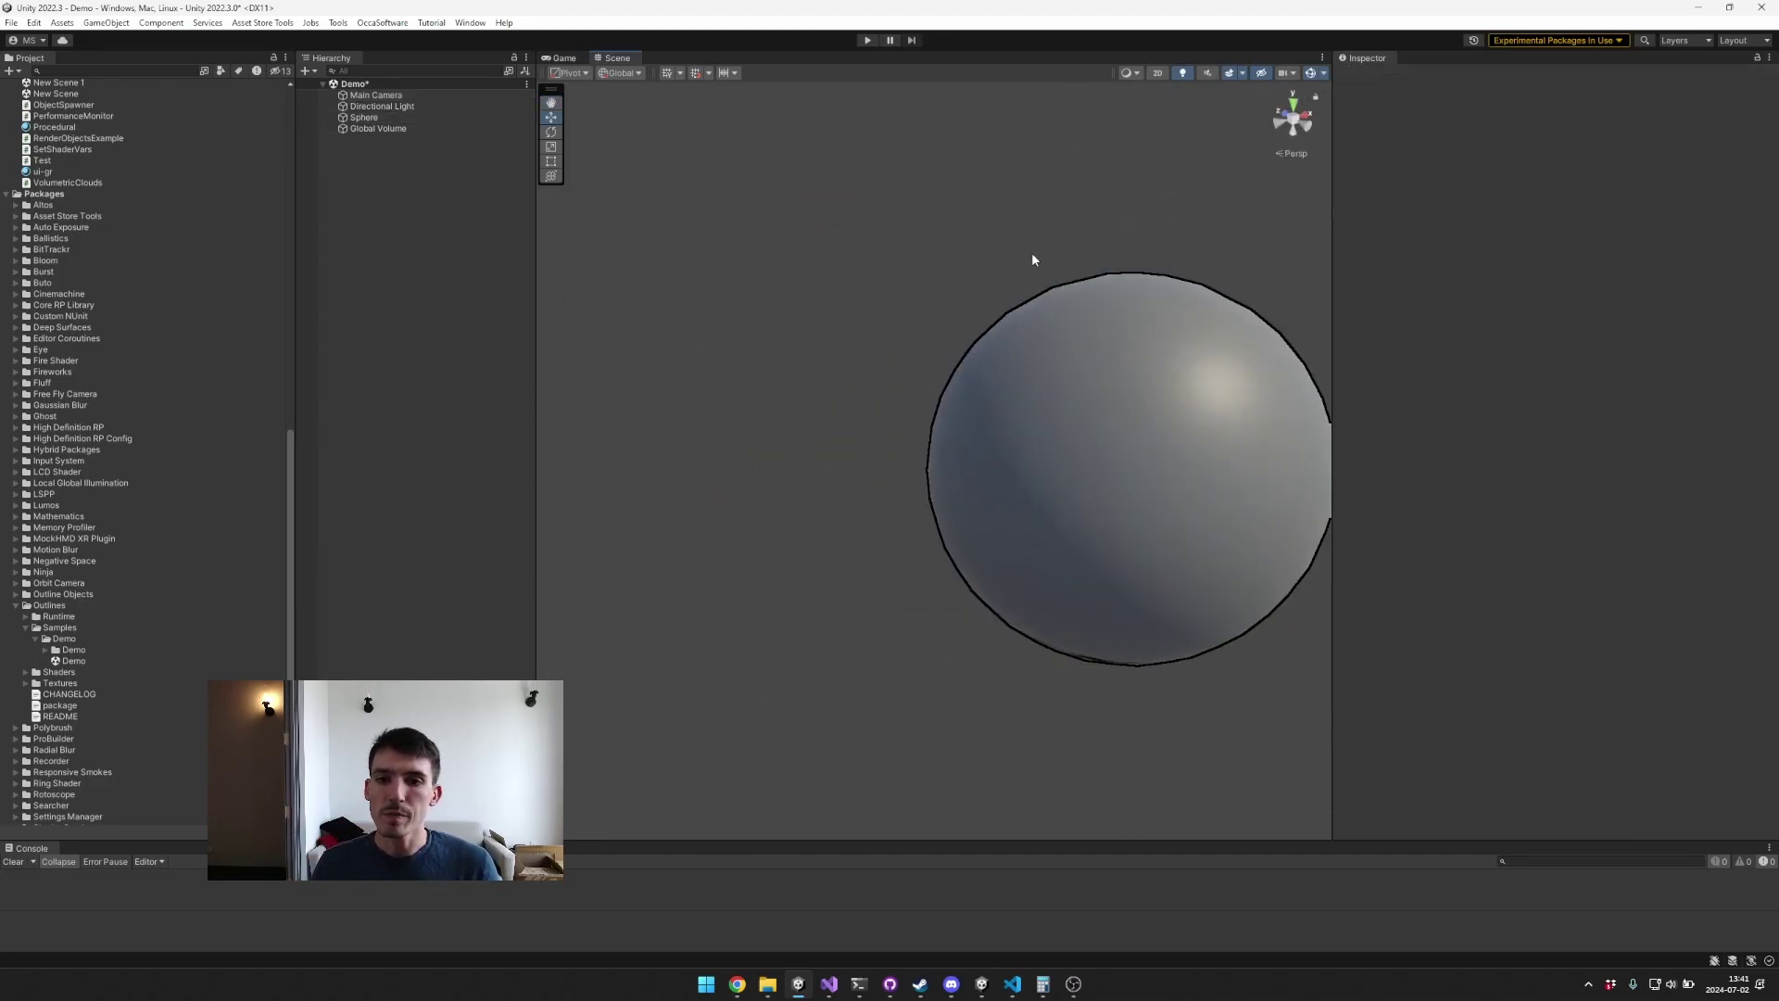
click(926, 324)
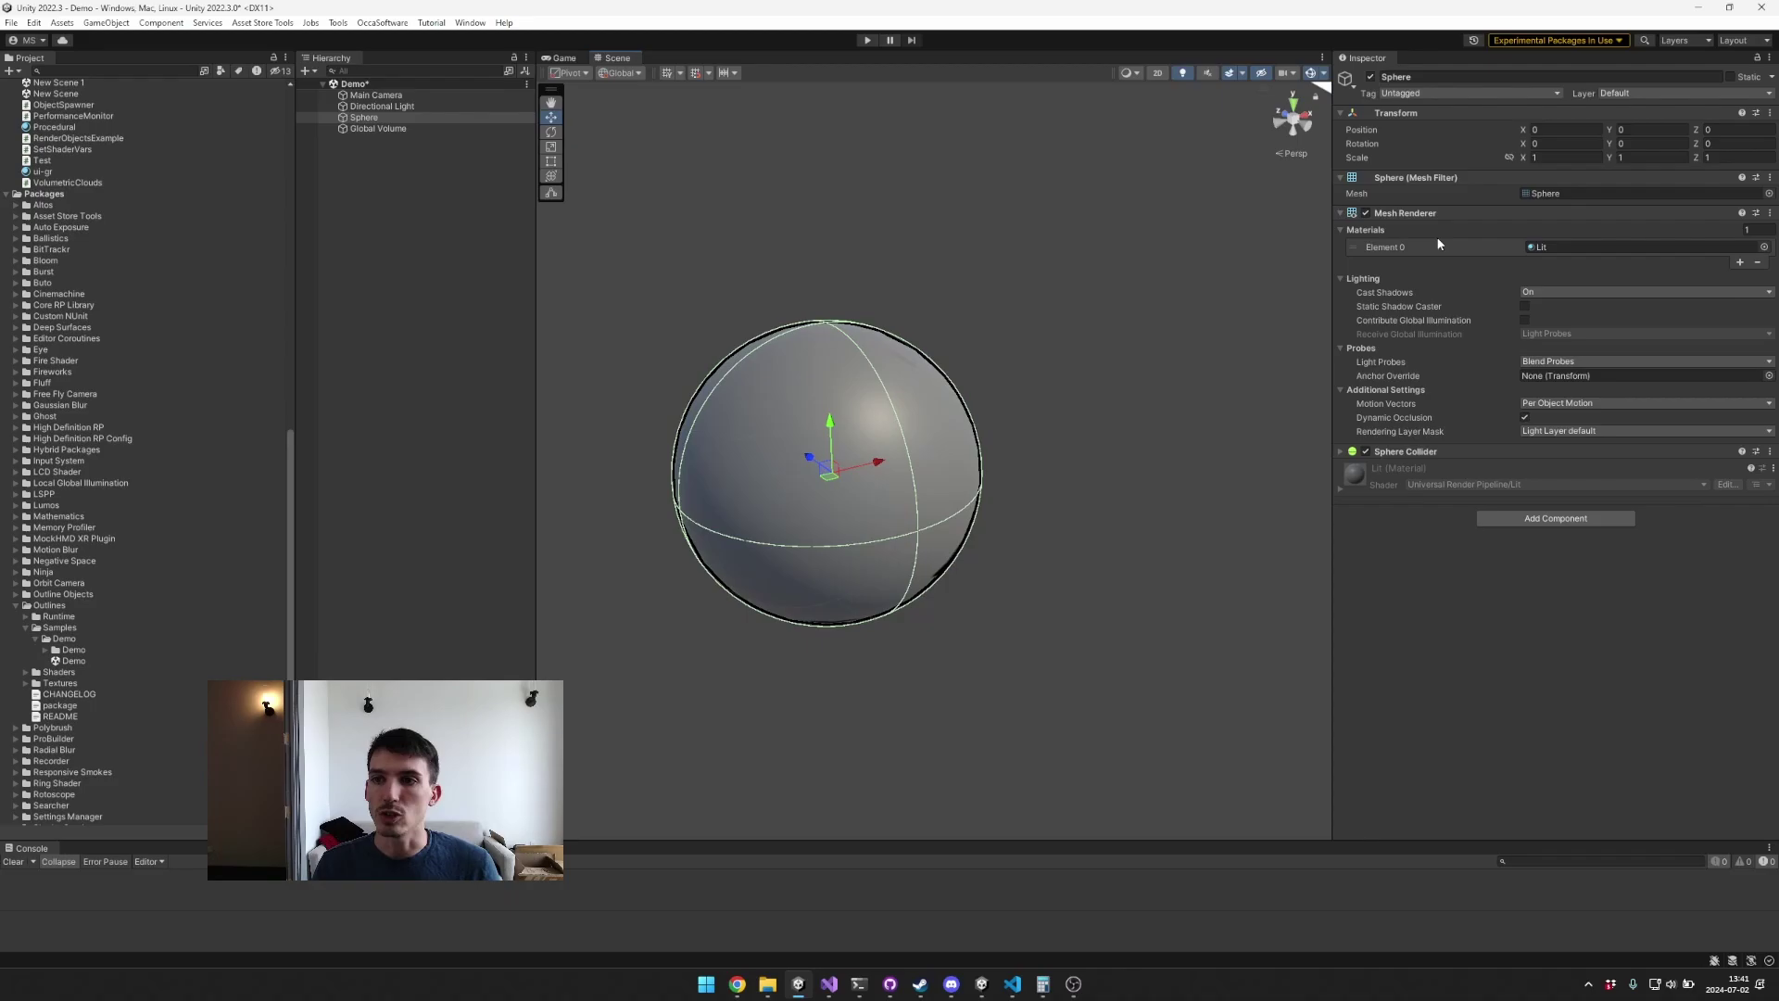
click(1536, 249)
click(910, 276)
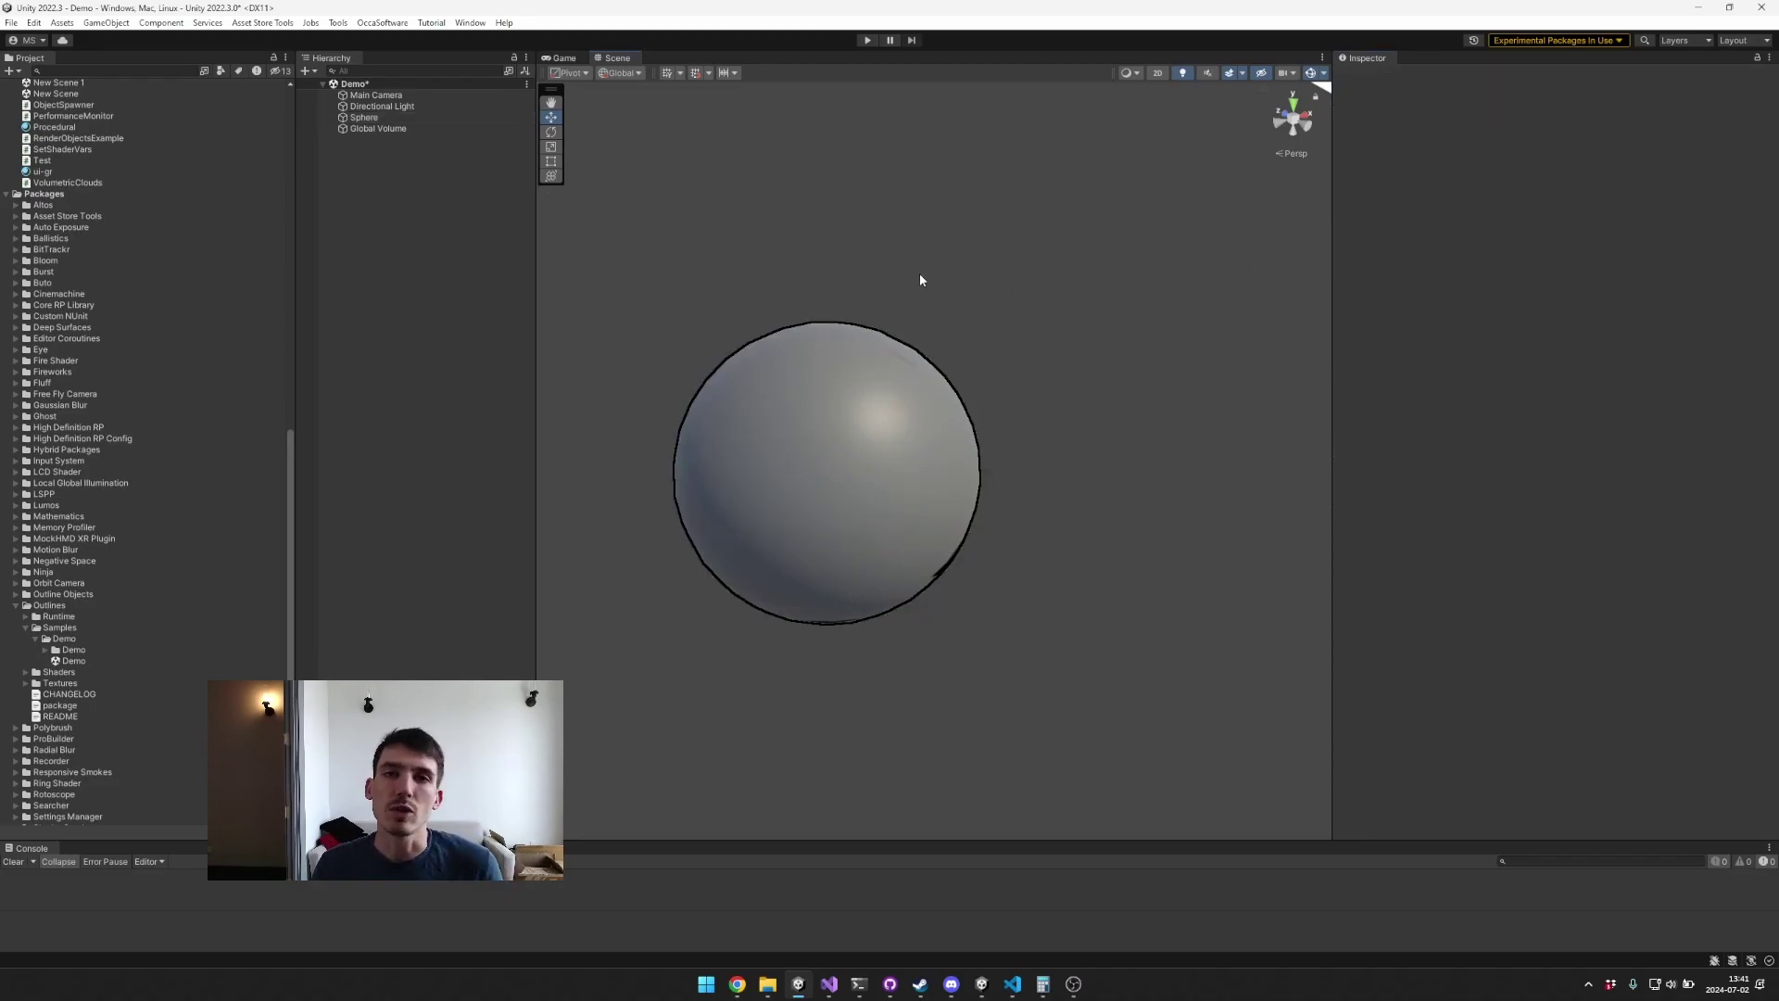
click(560, 58)
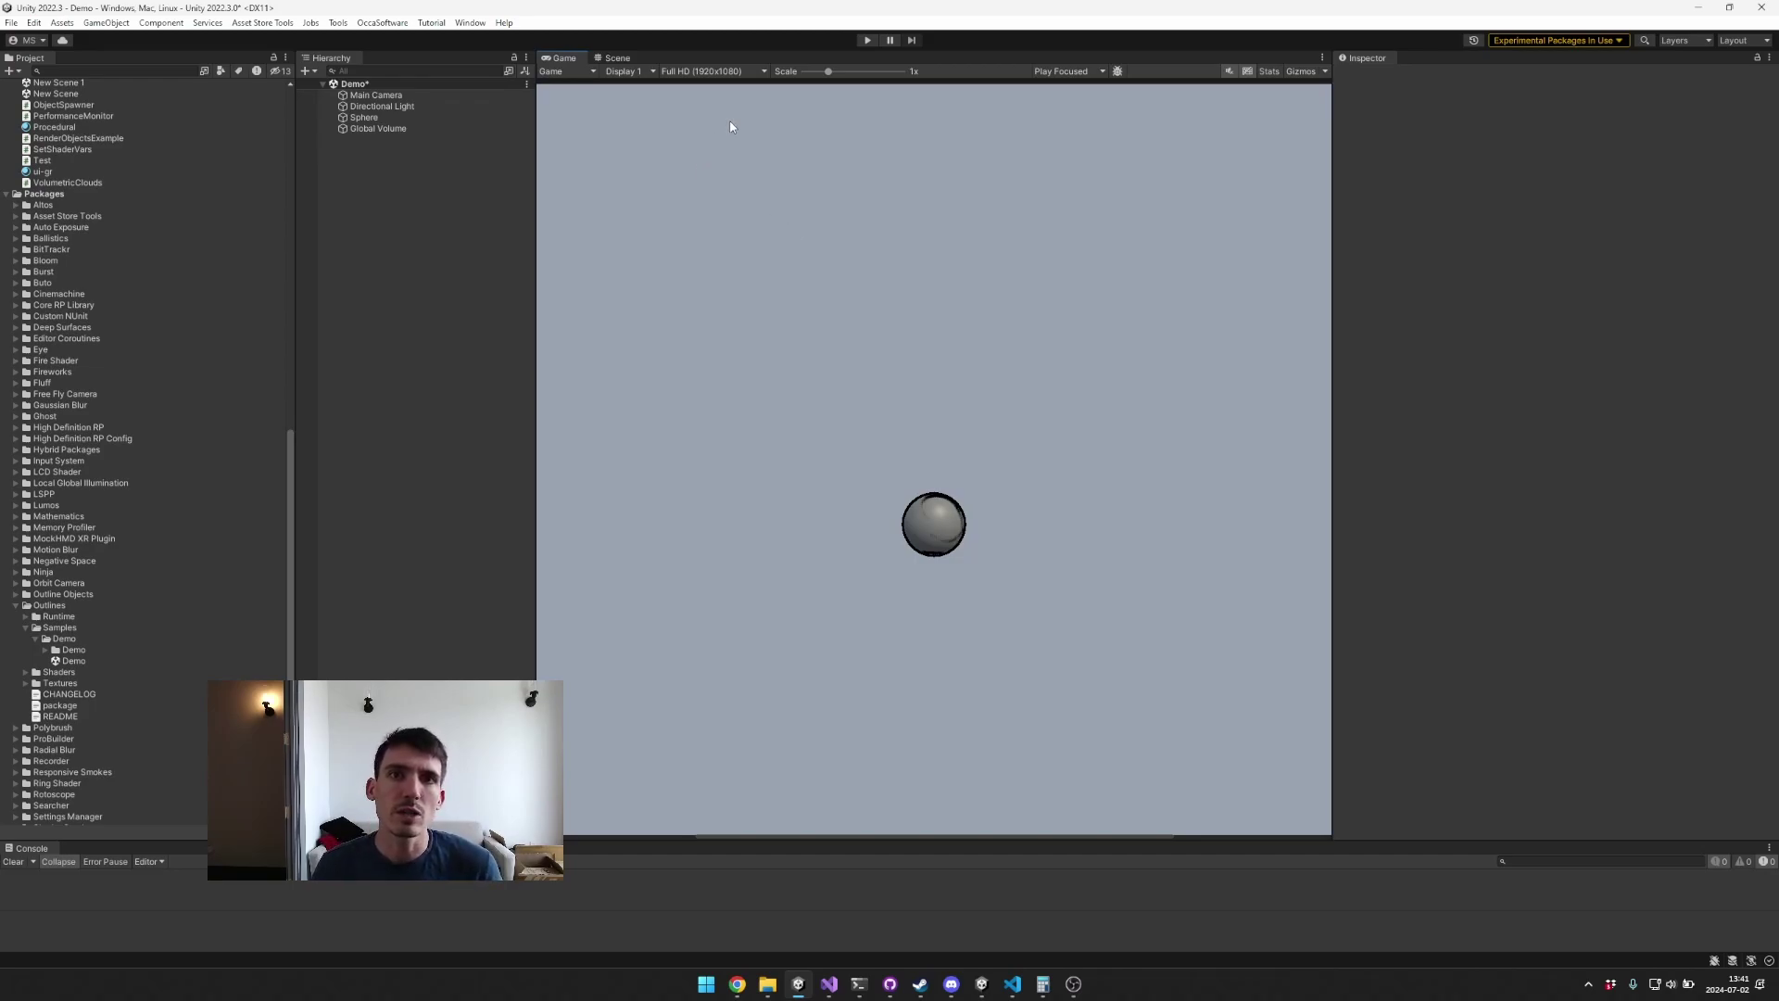
Step: Enlarge the Sphere uniformly to a scale of 7.4 on all axes
mouse_move(832, 72)
mouse_down()
mouse_move(874, 72)
mouse_move(828, 71)
mouse_up()
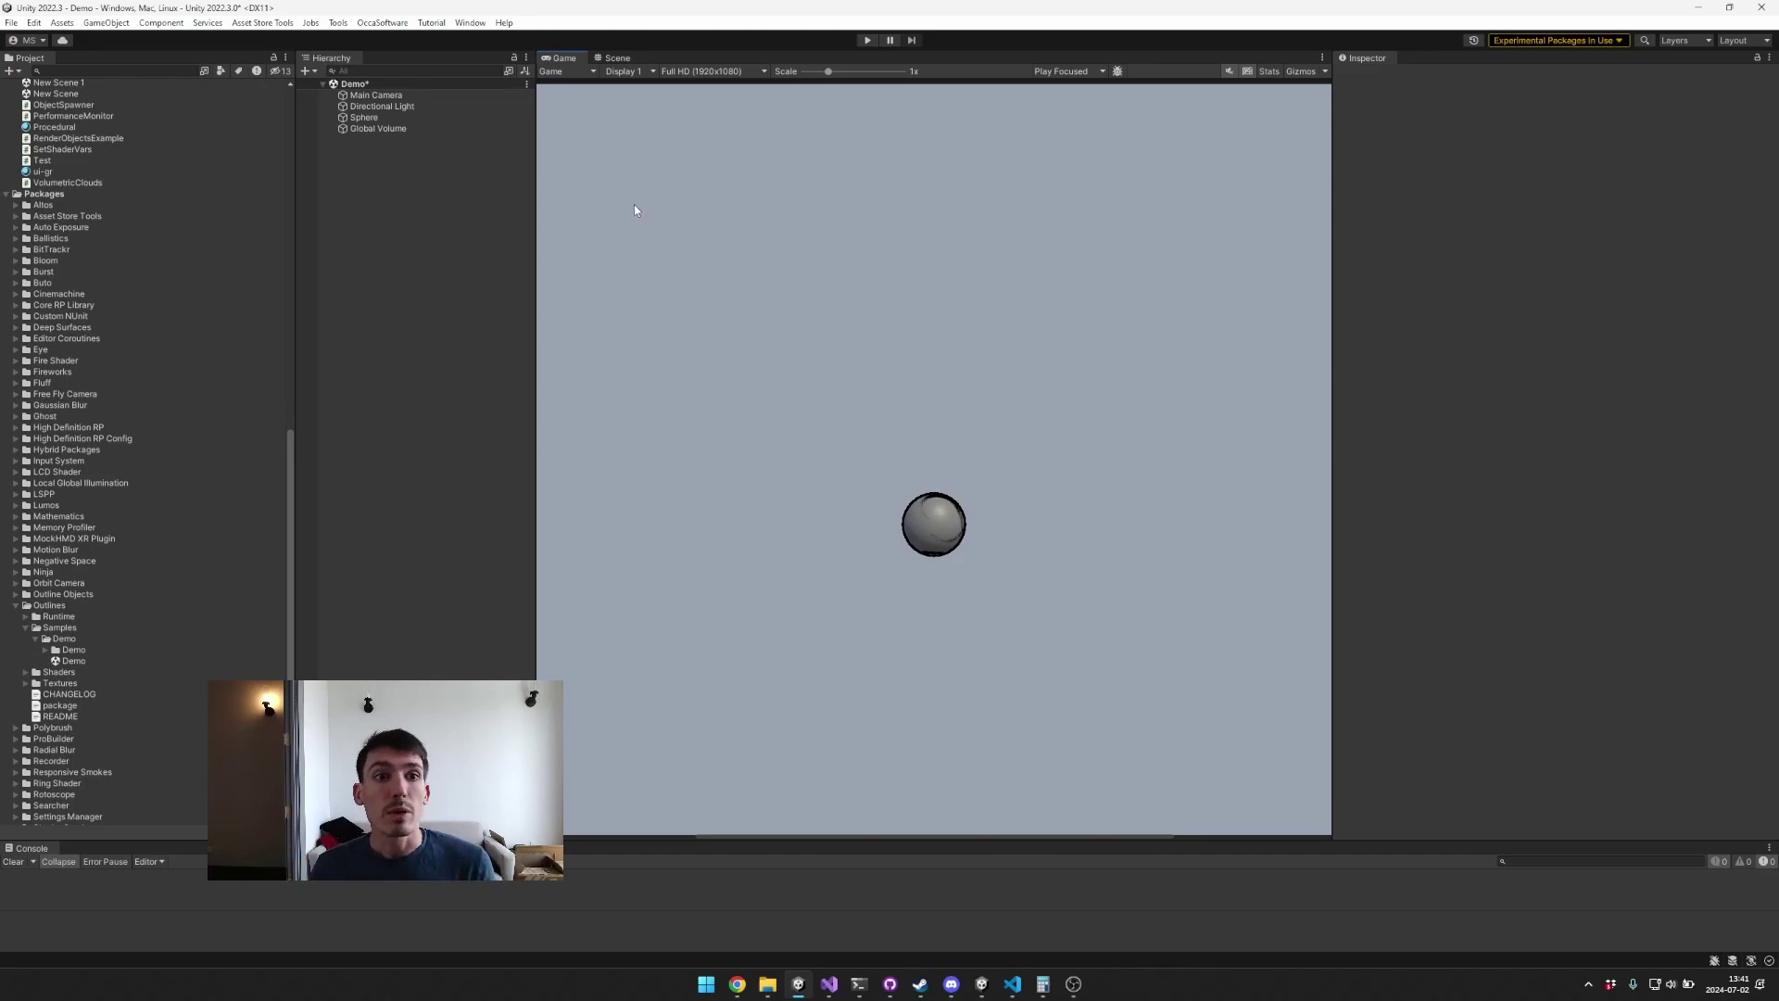
drag(533, 236, 532, 236)
click(401, 120)
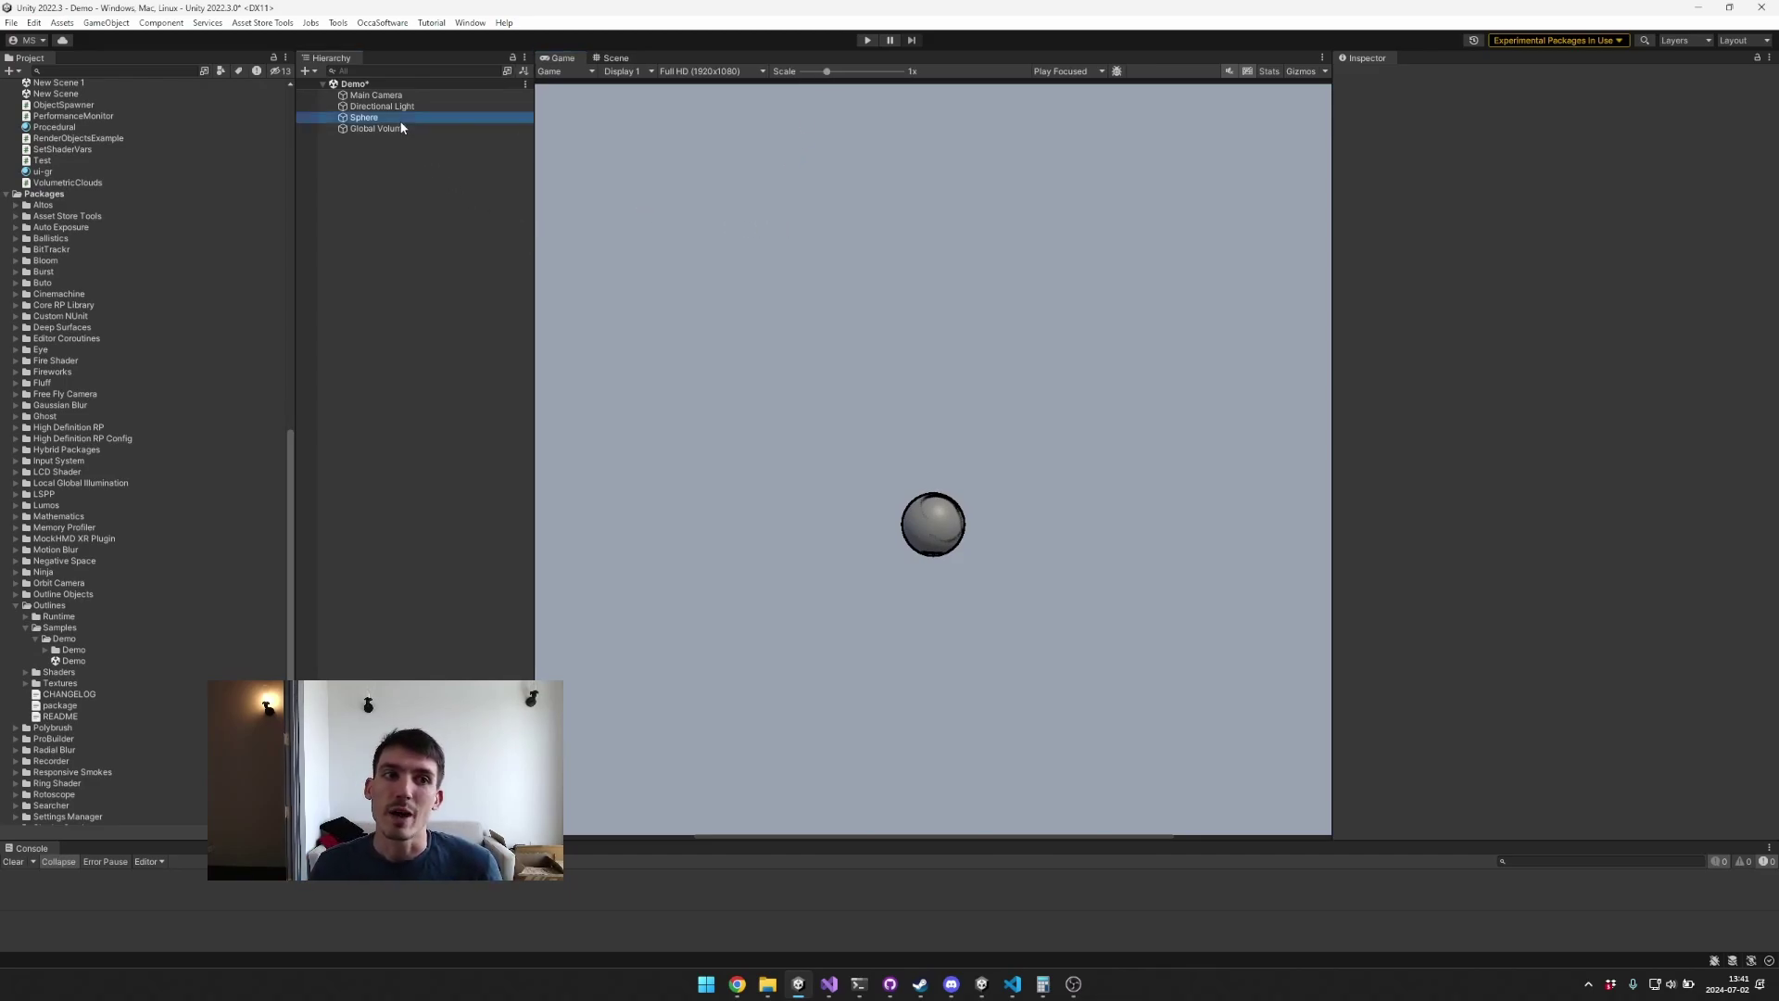
click(1542, 160)
text(1.36)
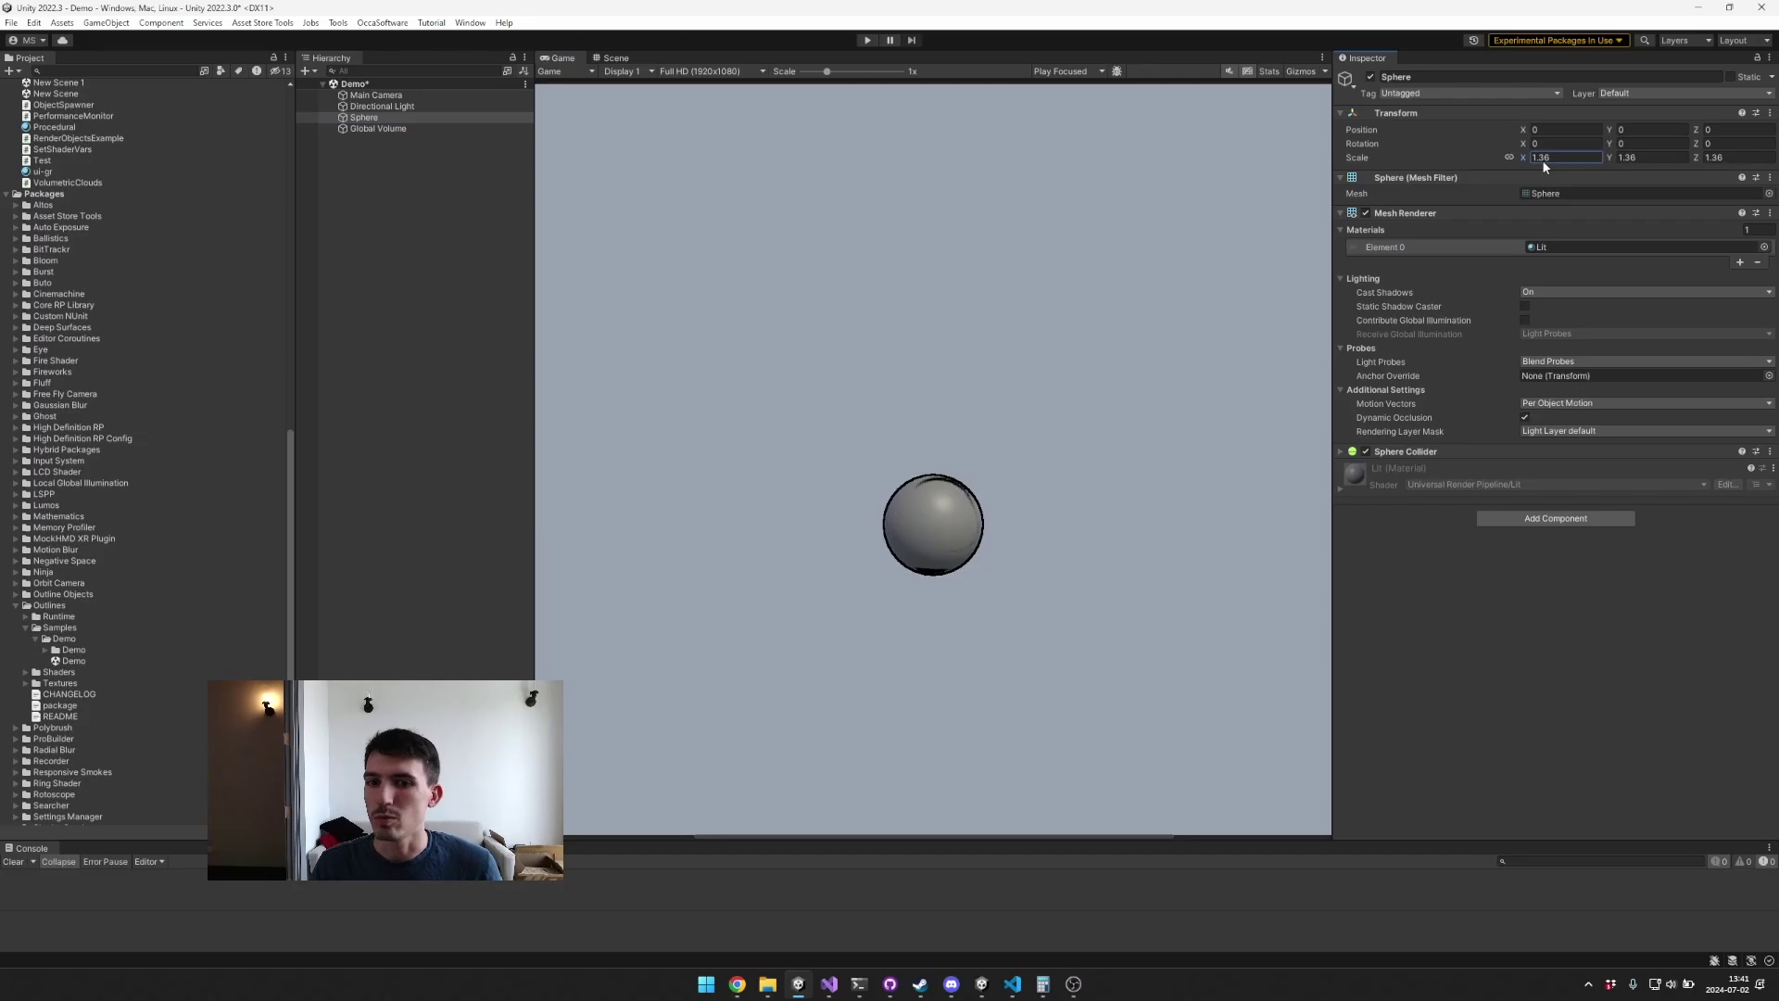
drag(1522, 158, 1577, 191)
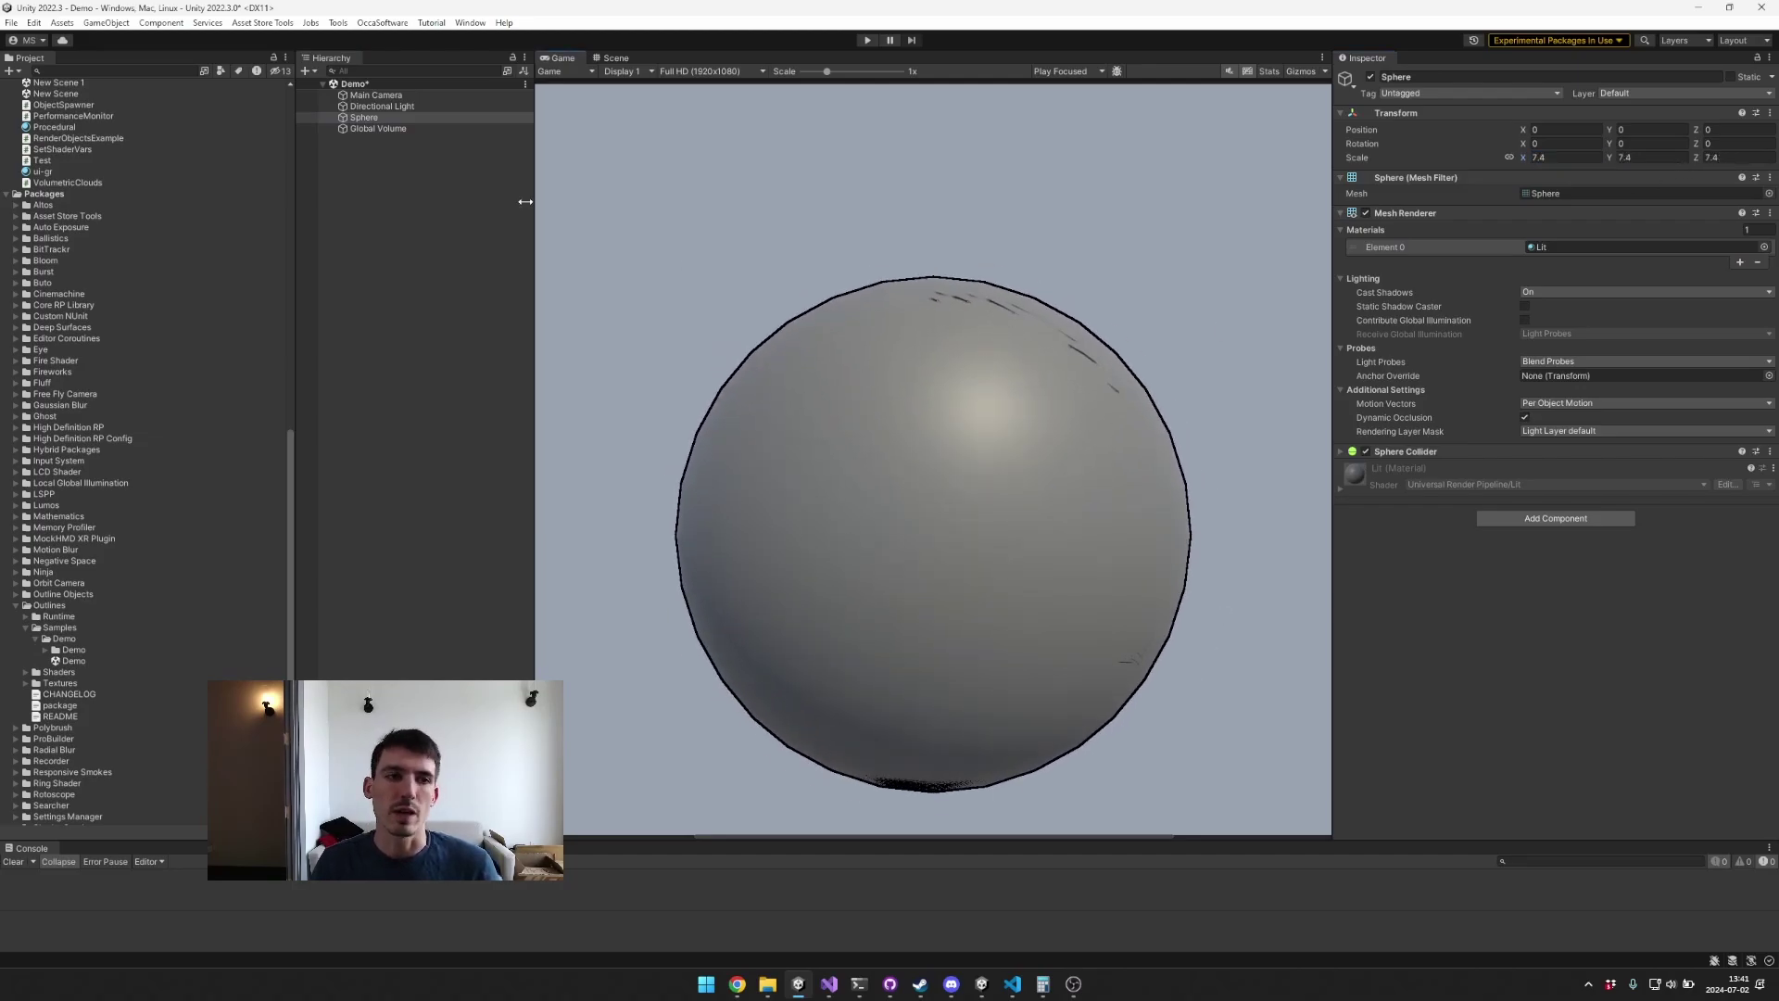
Step: Remove the Enqueue Outline Pass component from the Main Camera
click(413, 95)
scroll(1360, 739, down, 3)
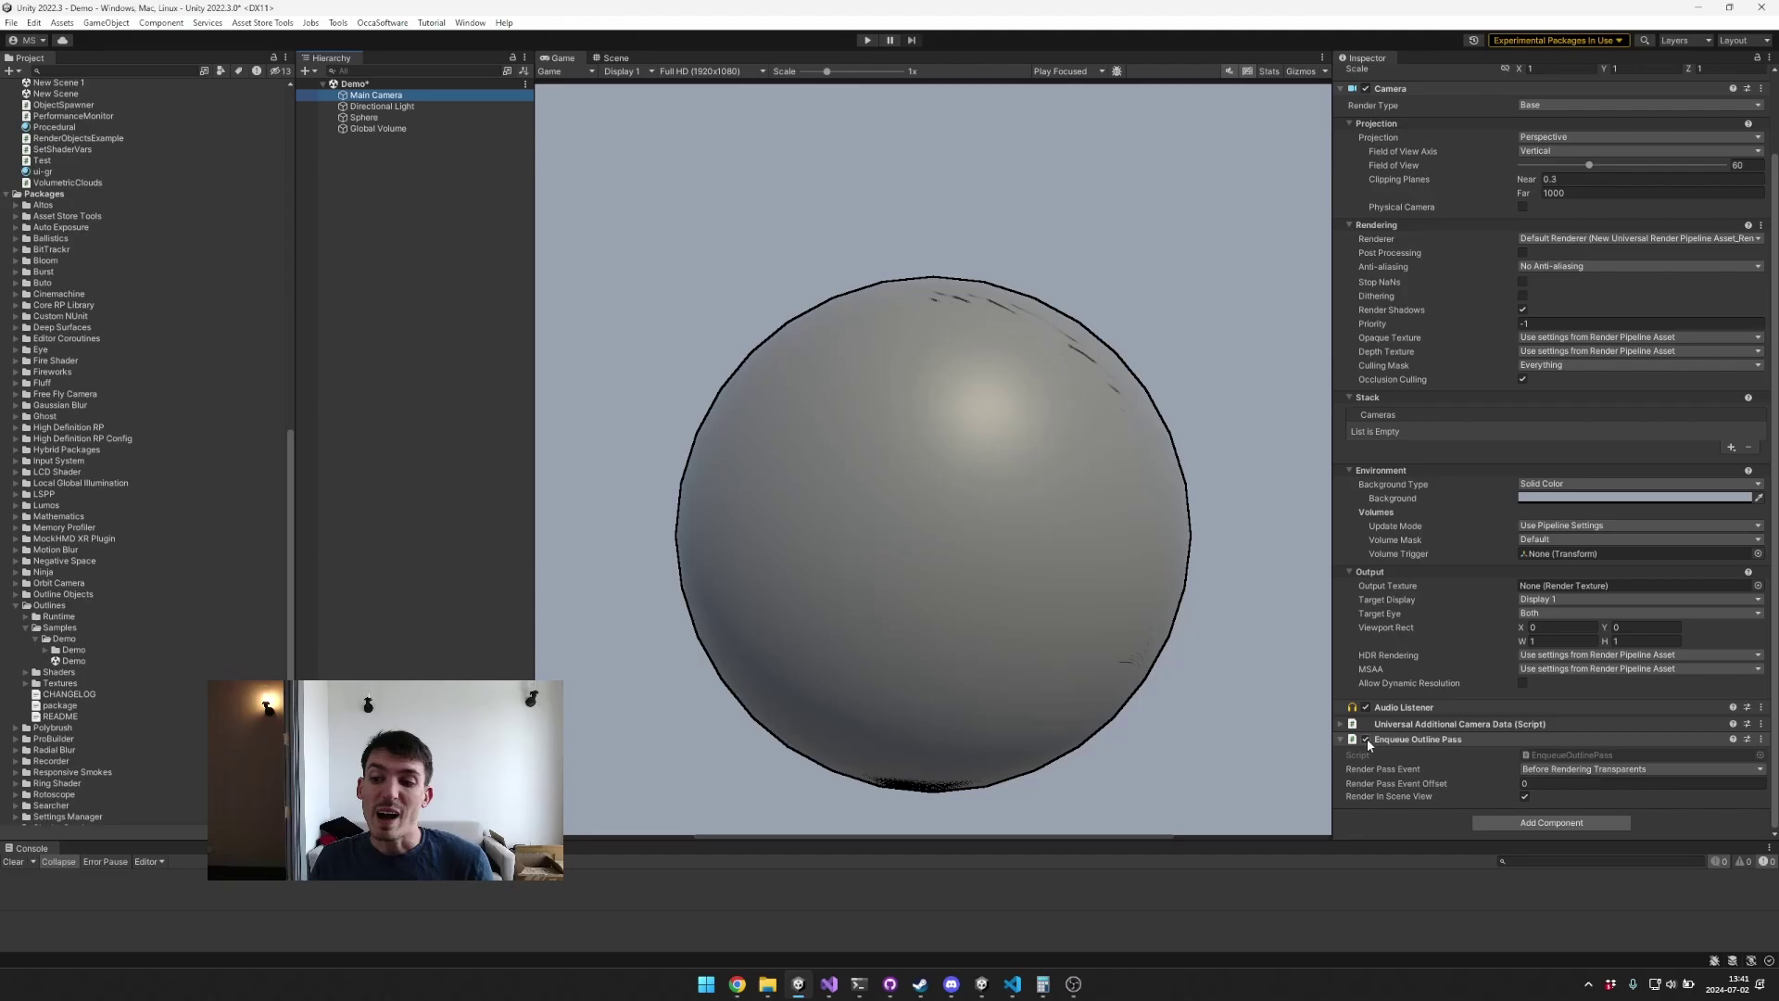
click(1760, 739)
click(1709, 783)
scroll(936, 519, down, 2)
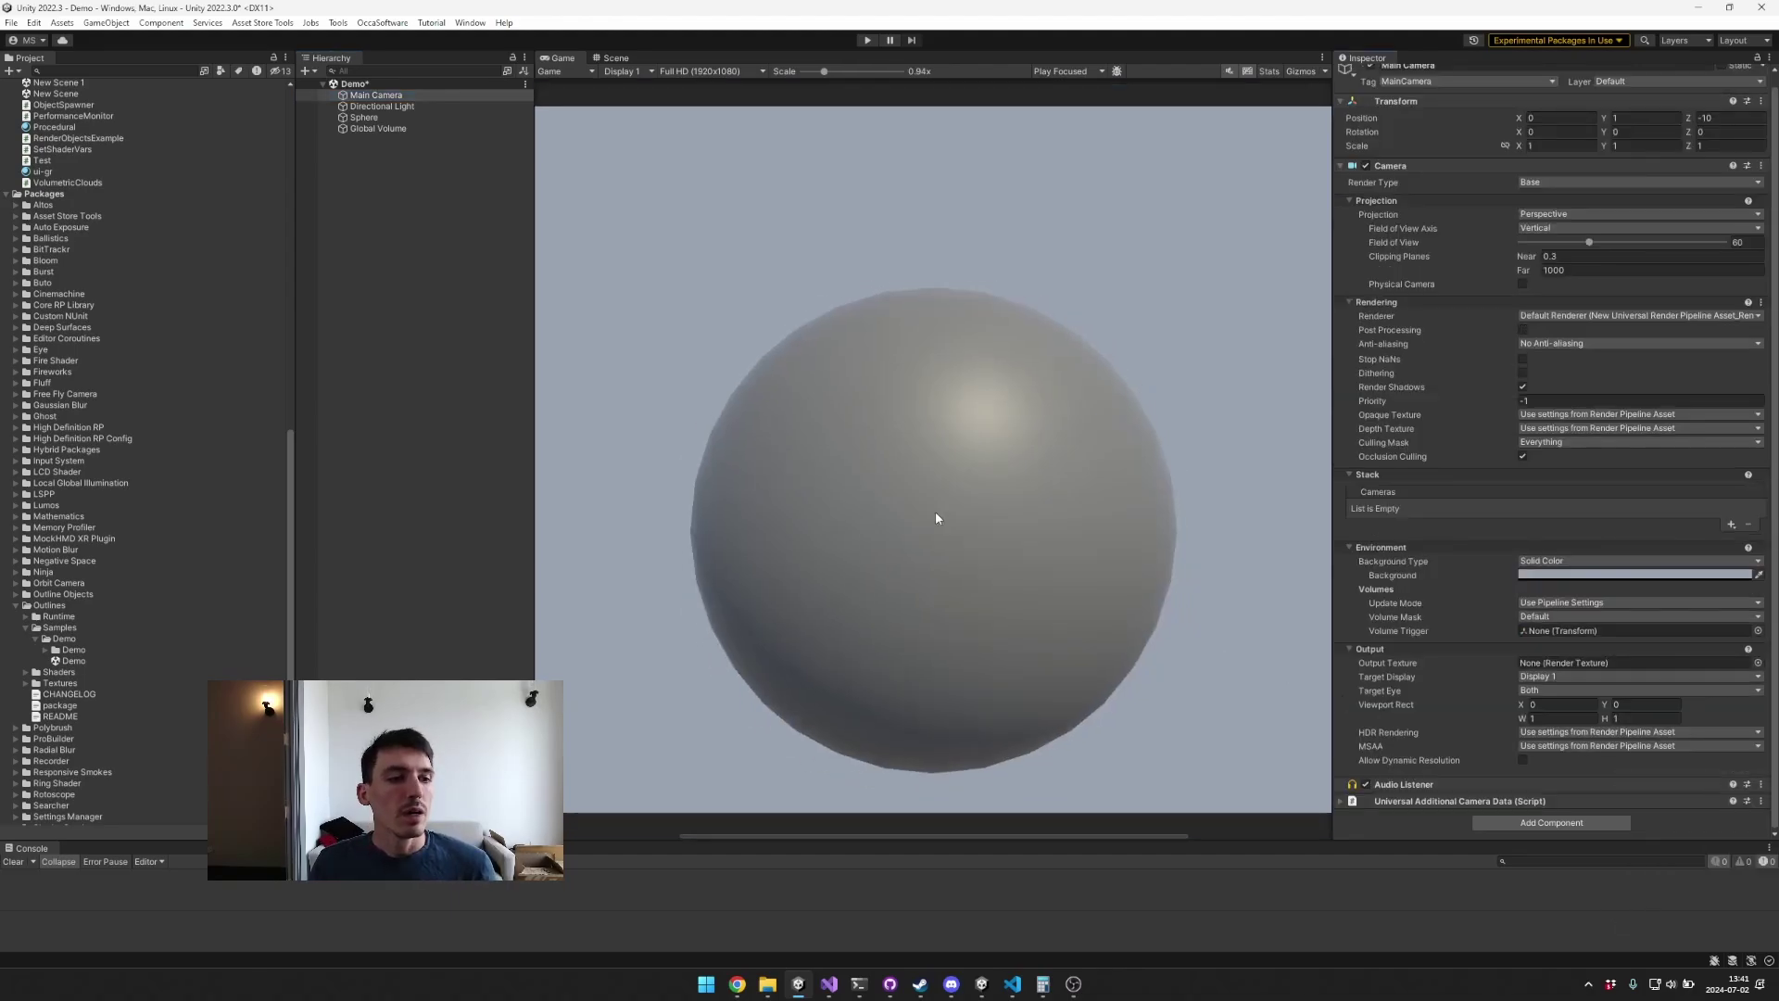
scroll(935, 519, down, 2)
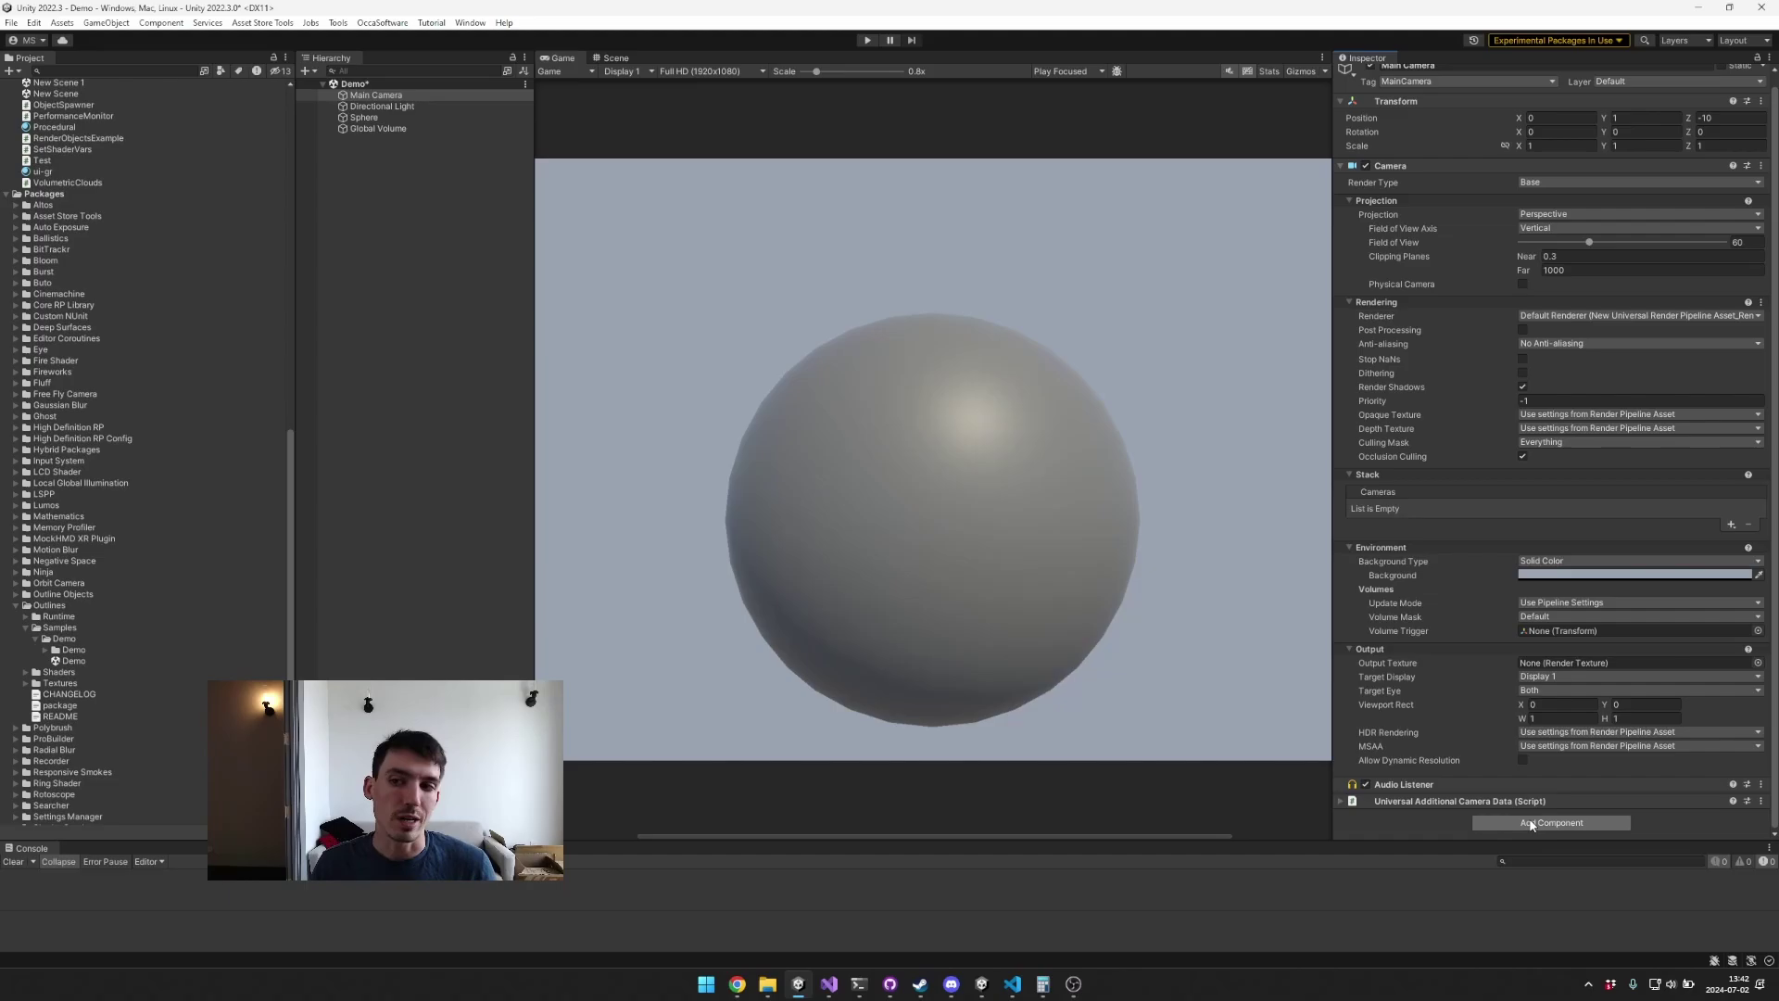
Step: Add an Enqueue Outline Pass component to the Main Camera
scroll(1530, 815, up, 1)
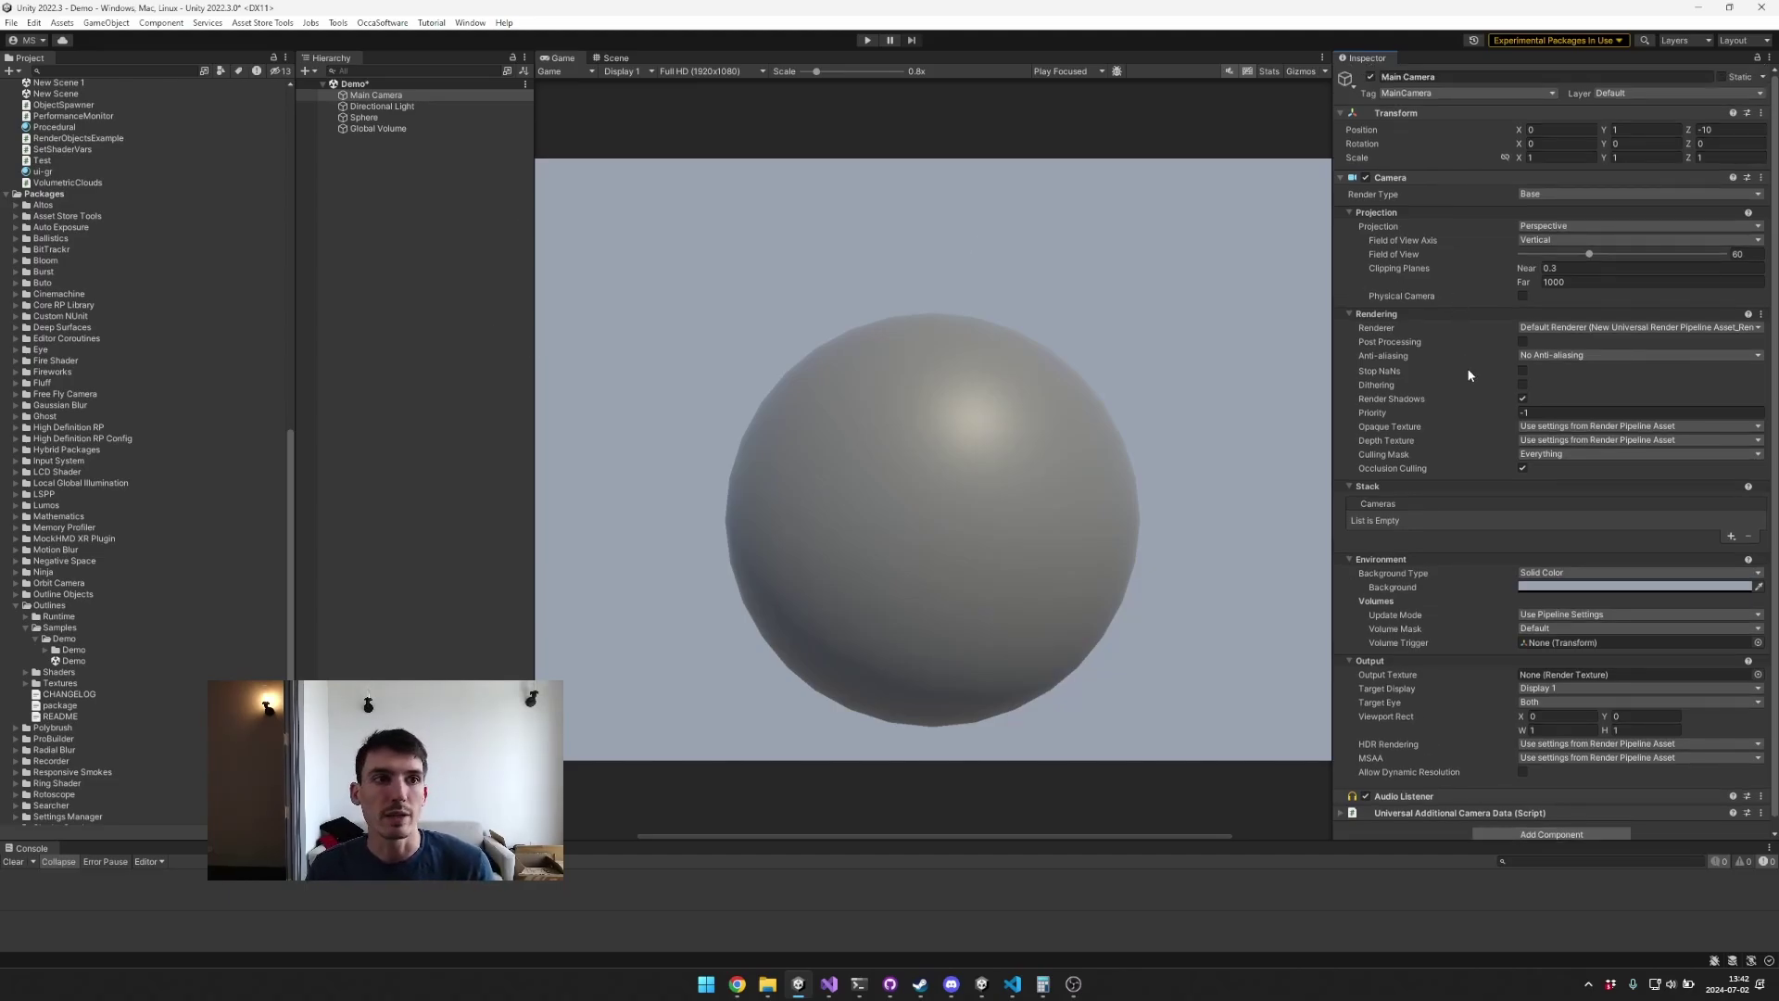
scroll(1529, 815, down, 1)
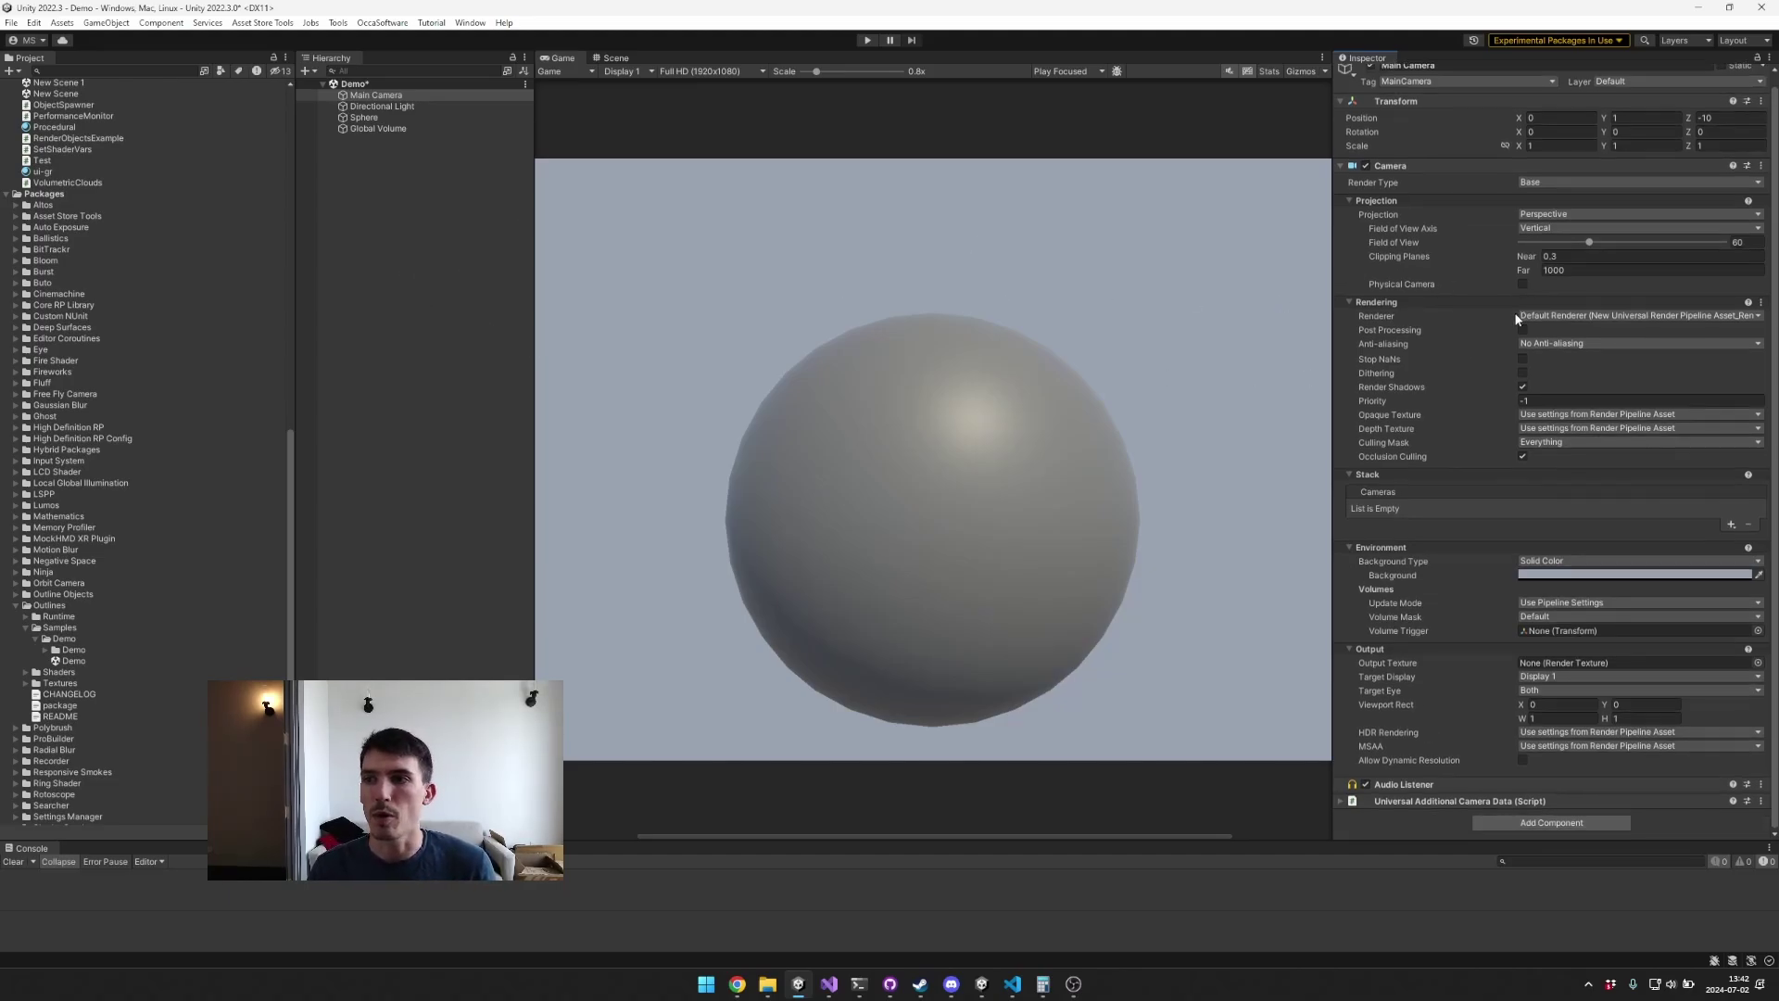
click(1531, 823)
text(enqueu)
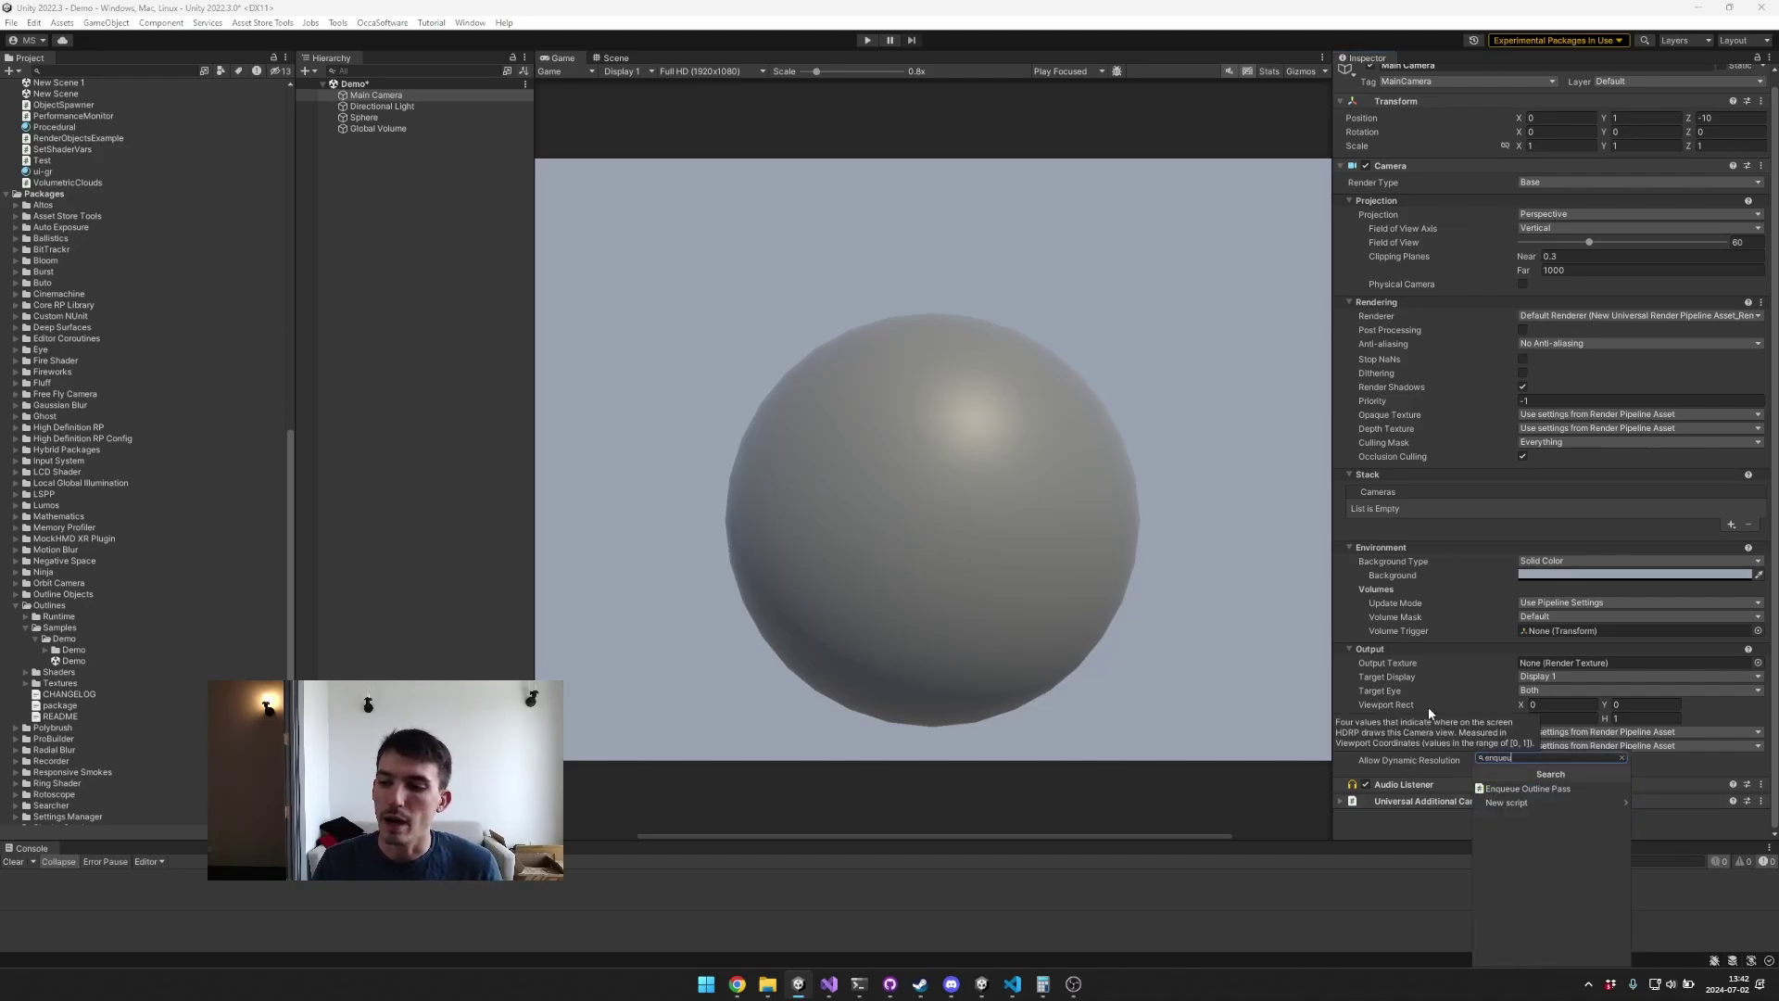
key(Return)
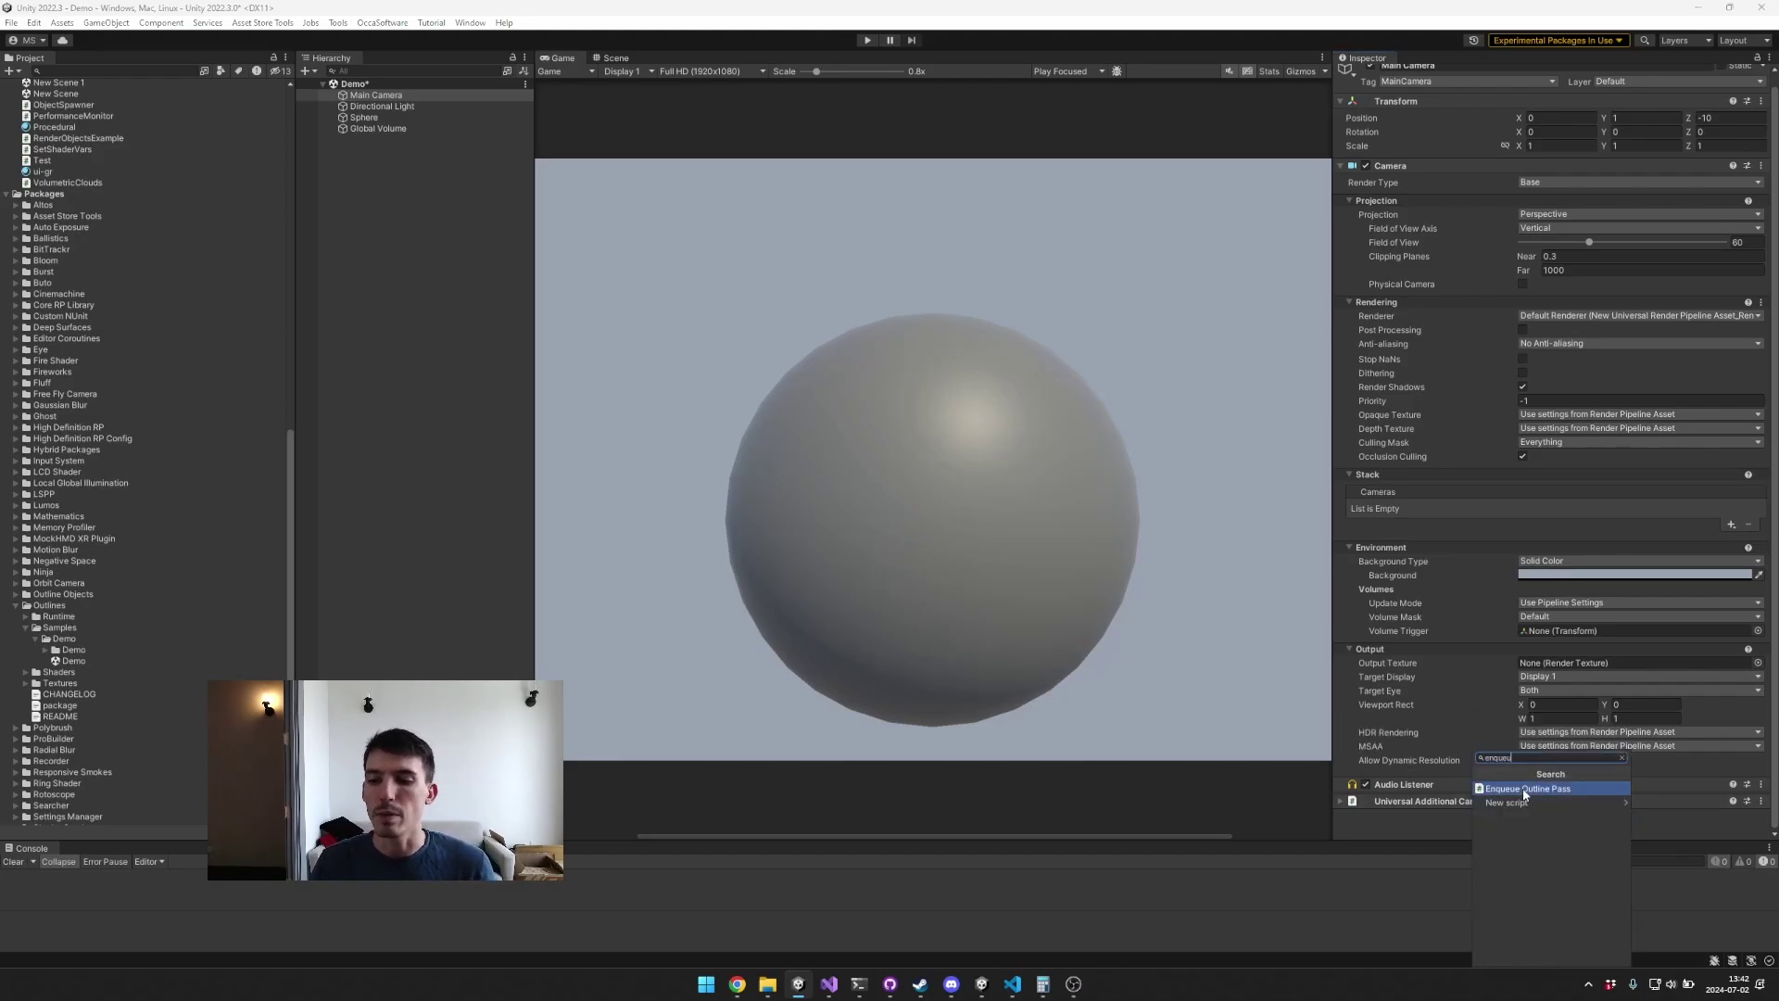
scroll(1501, 741, down, 3)
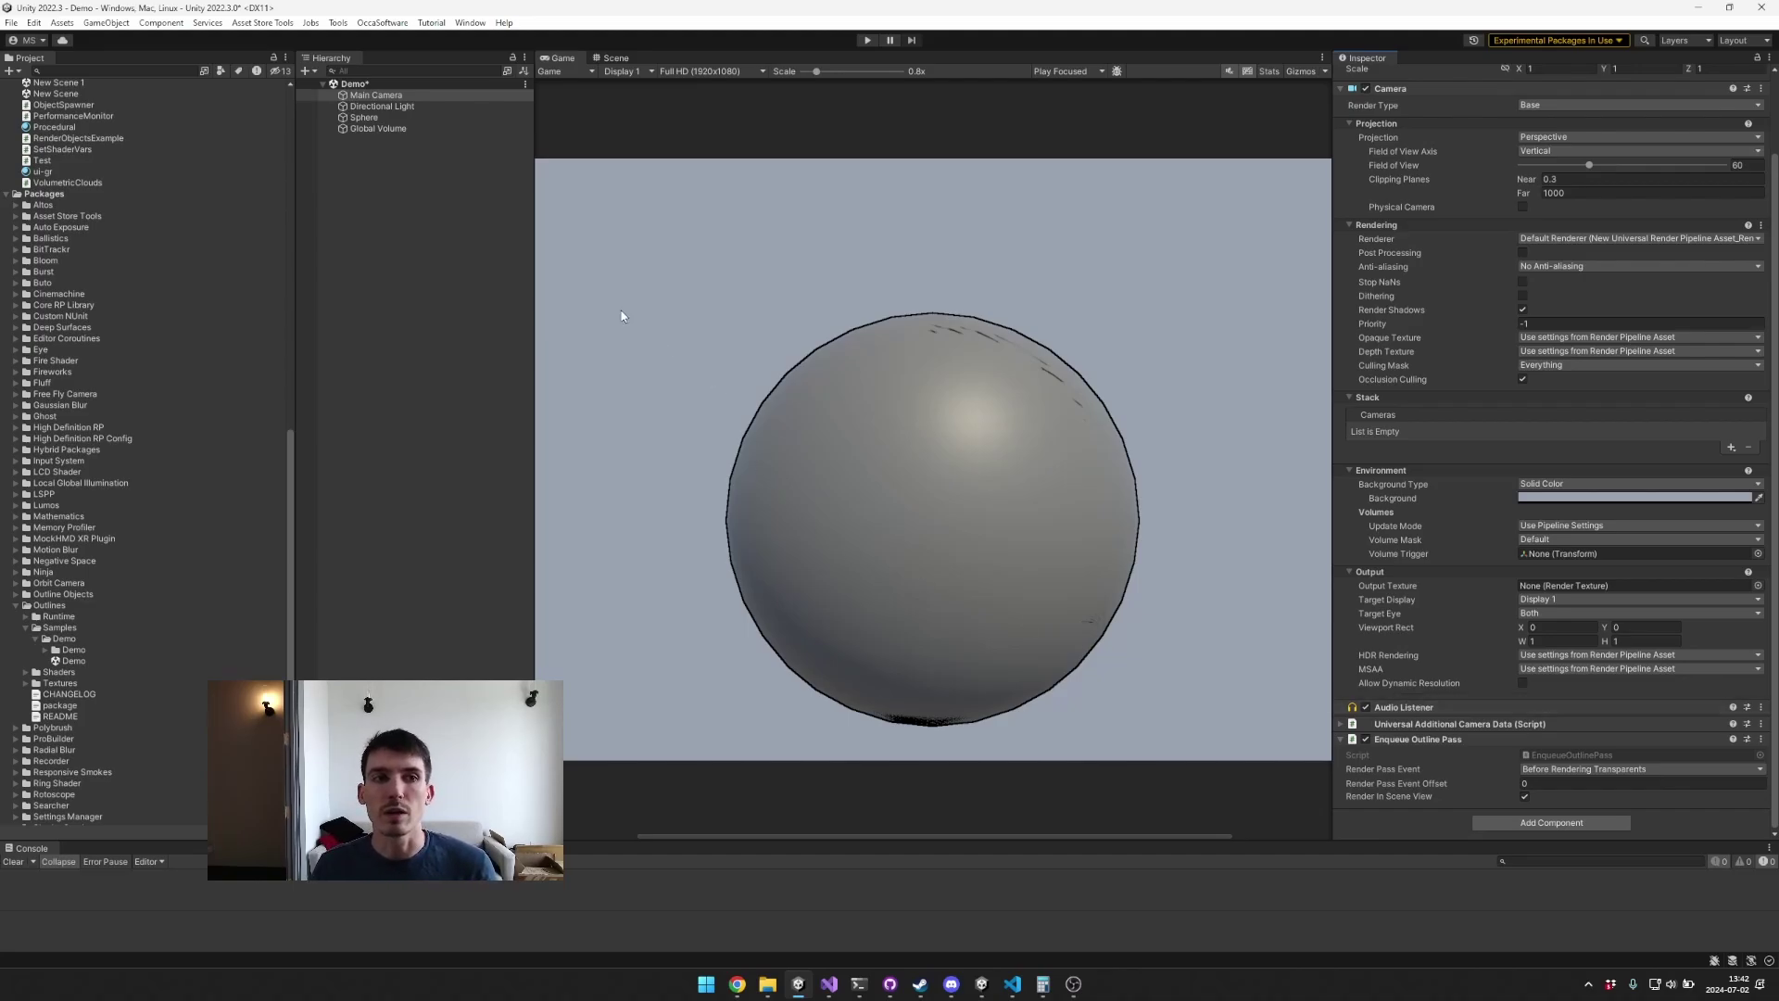
Step: Examine the Global Volume's Outline Volume Settings override, switching it off and on and viewing its options
click(409, 128)
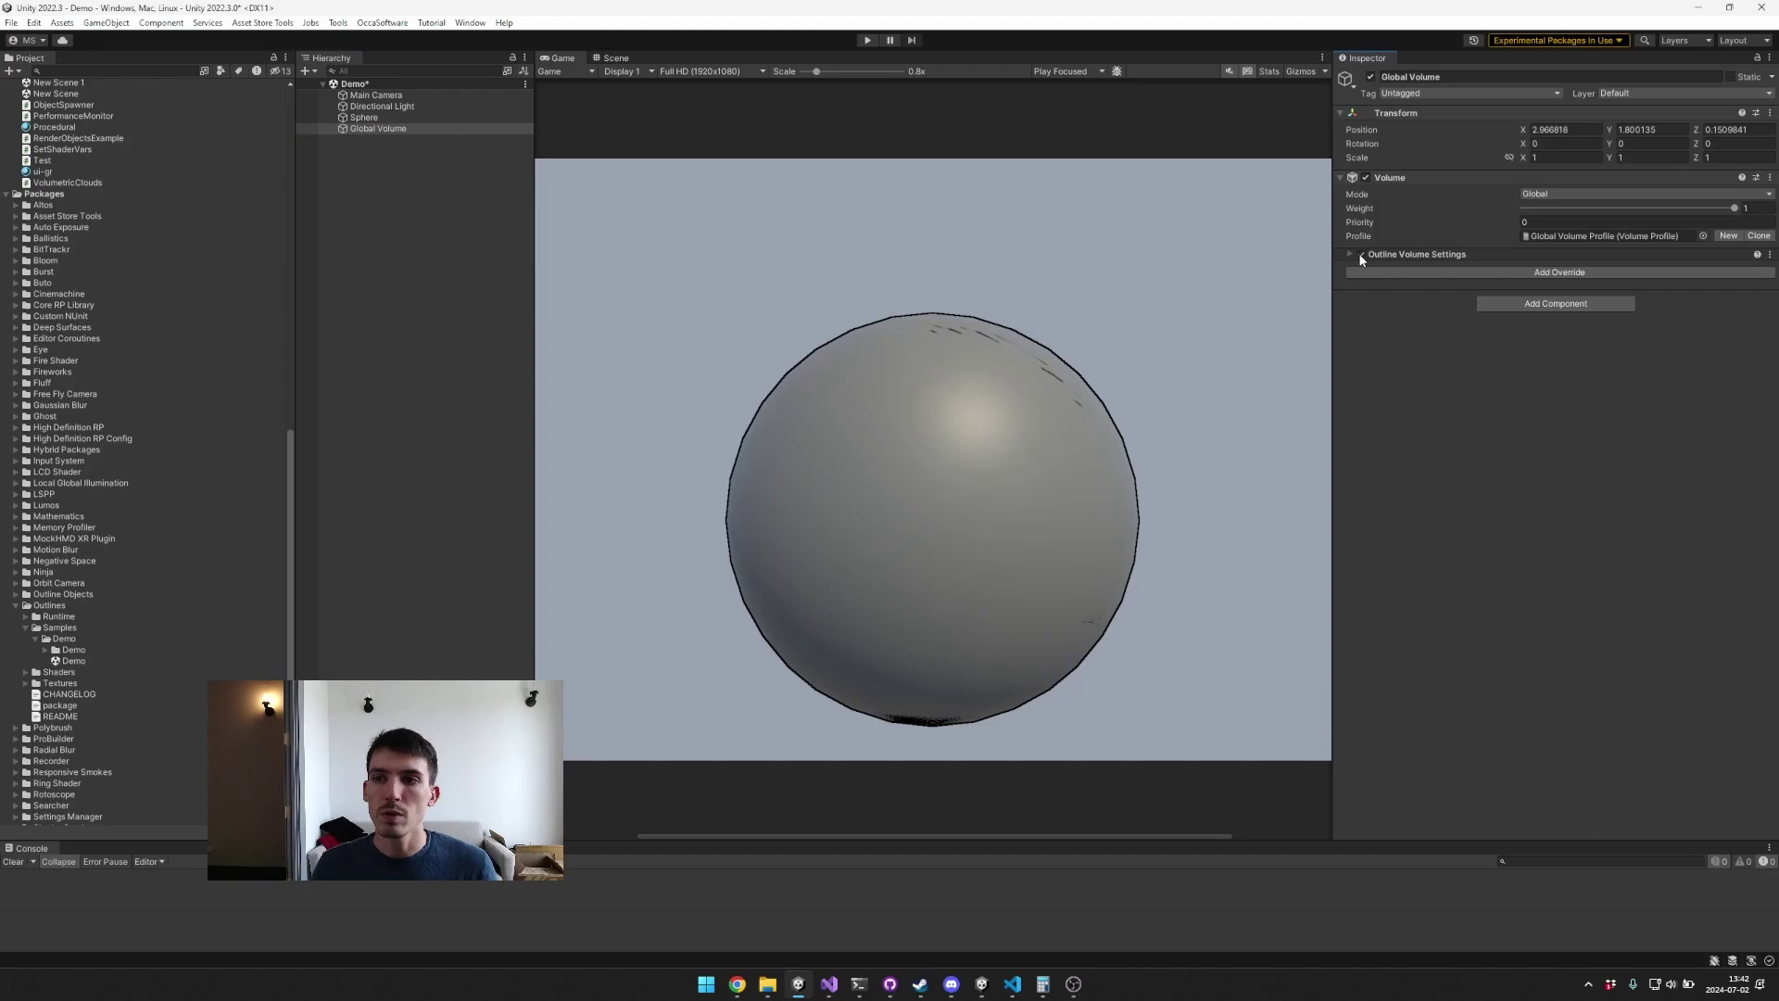
click(1361, 254)
click(1360, 254)
click(1349, 254)
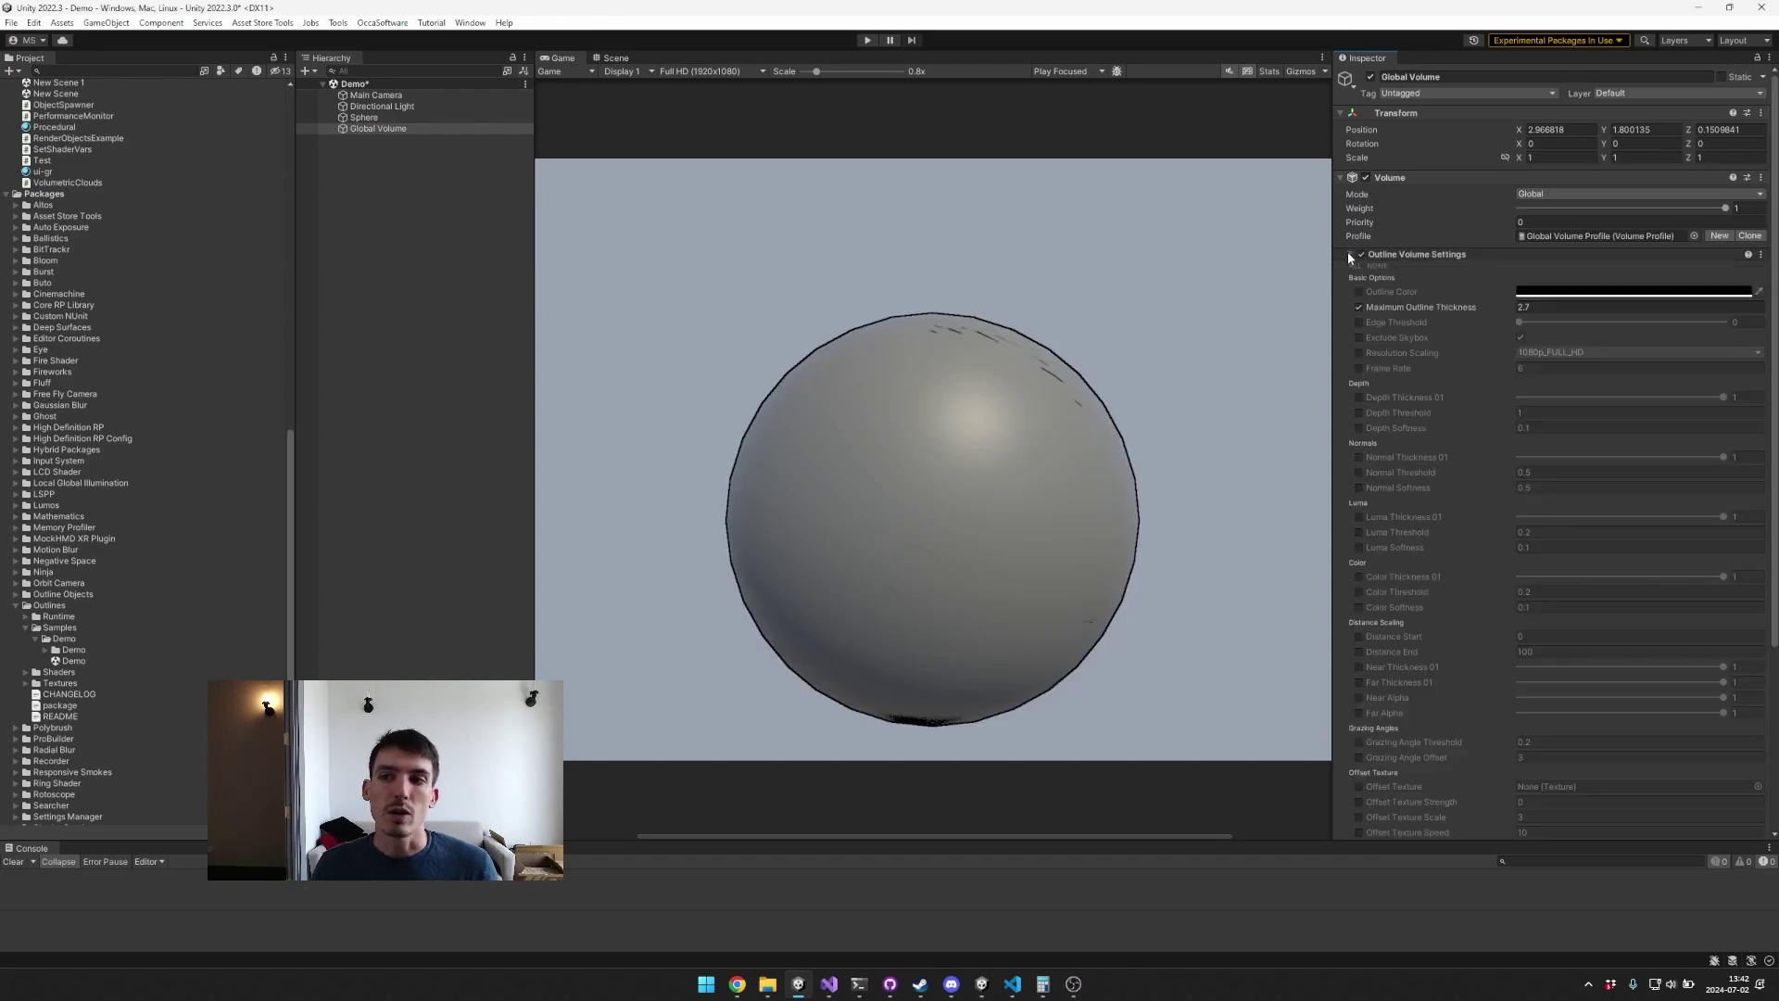
click(1349, 254)
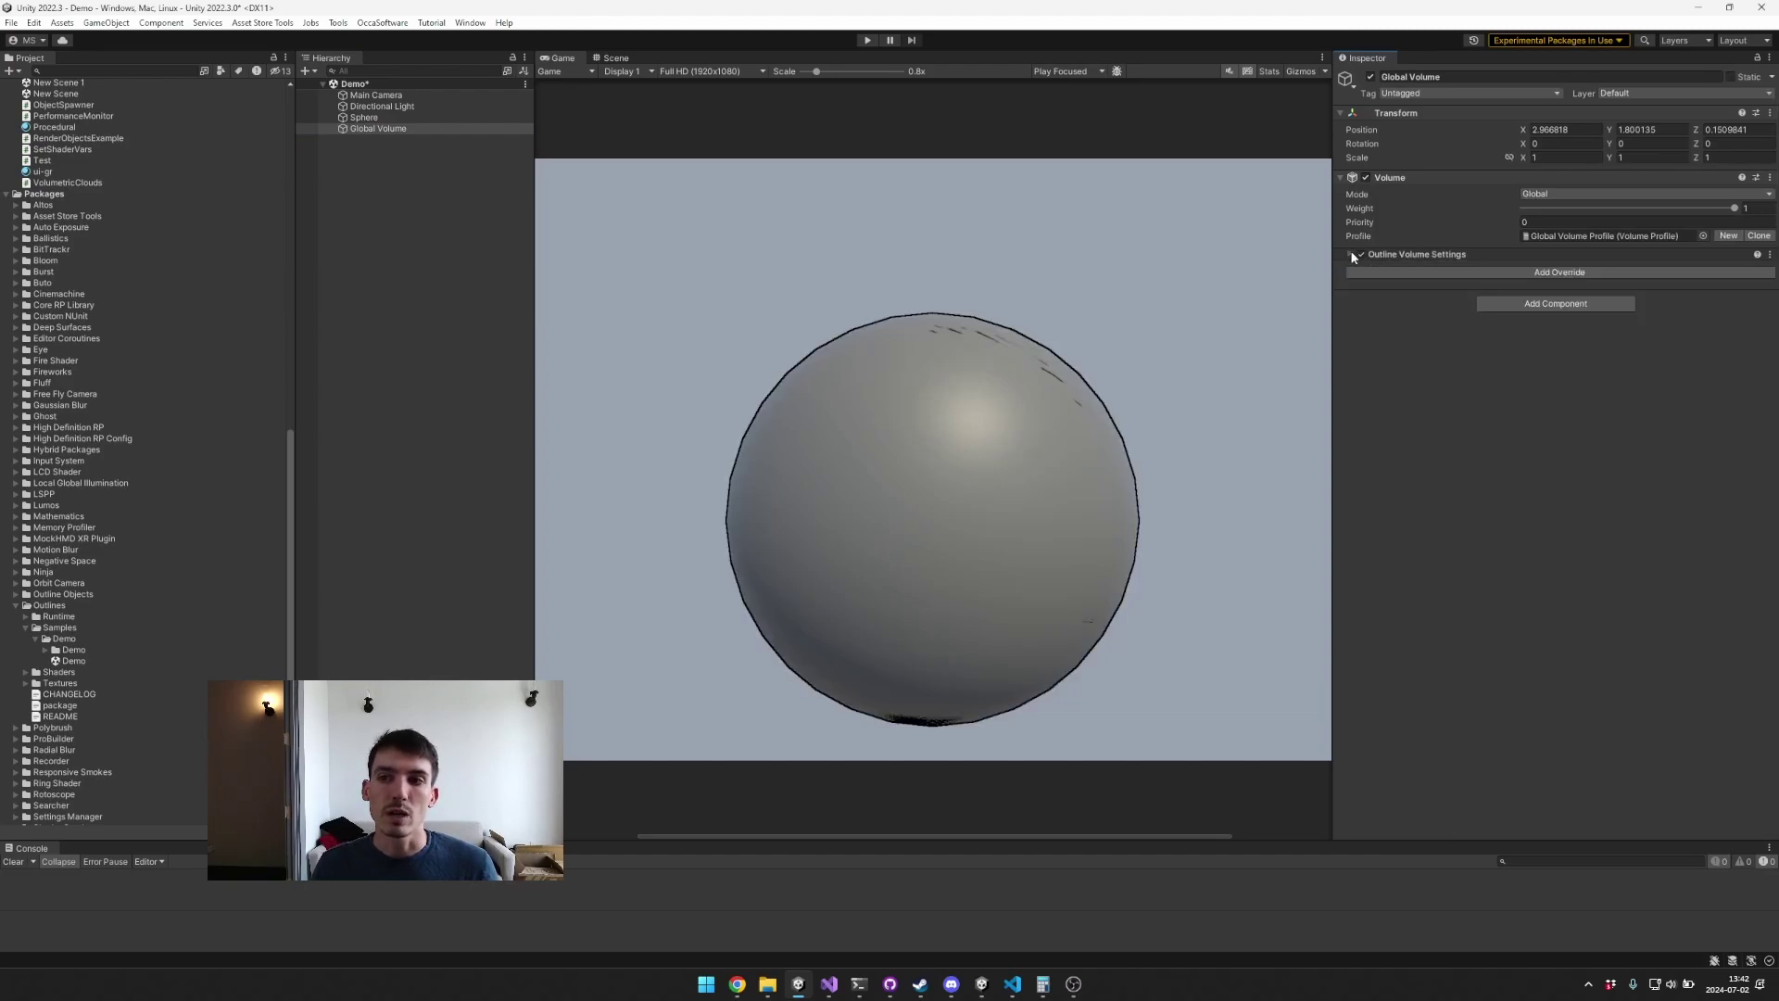
click(1439, 273)
click(1420, 307)
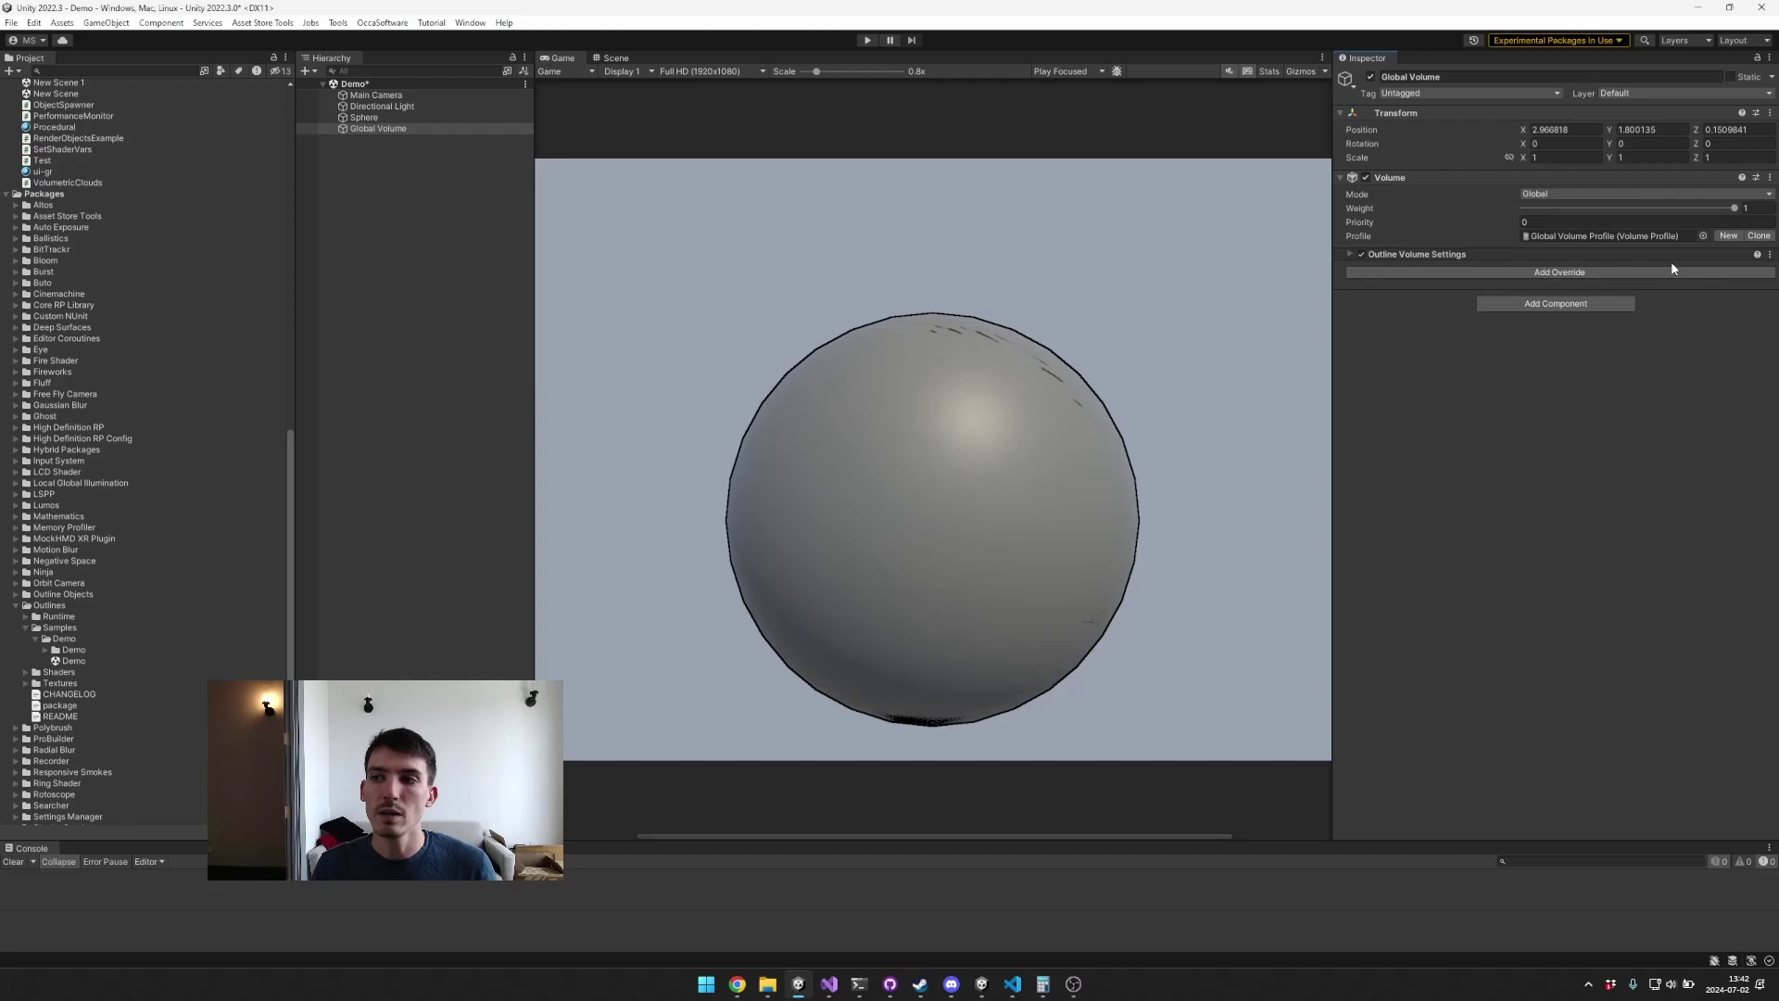
Step: Replace the Global Volume's Outline Volume Settings override with a fresh OccaSoftware Outlines override
click(1769, 259)
click(1737, 389)
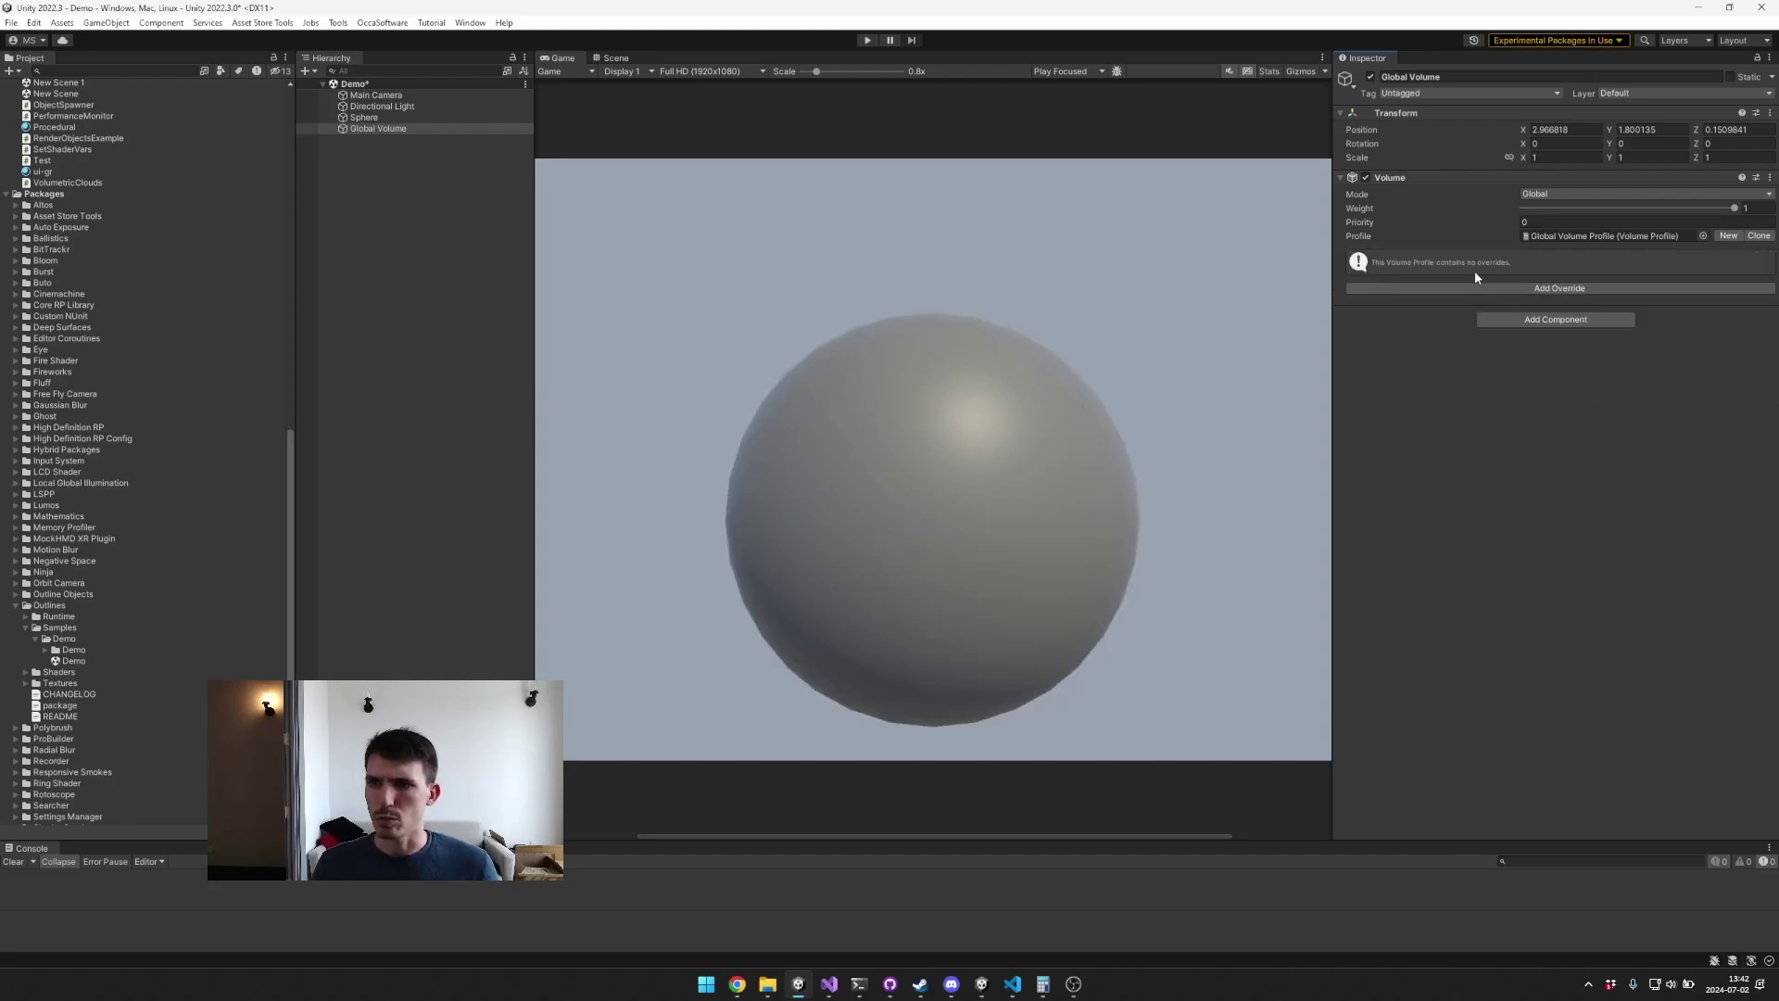
click(1497, 289)
click(1569, 344)
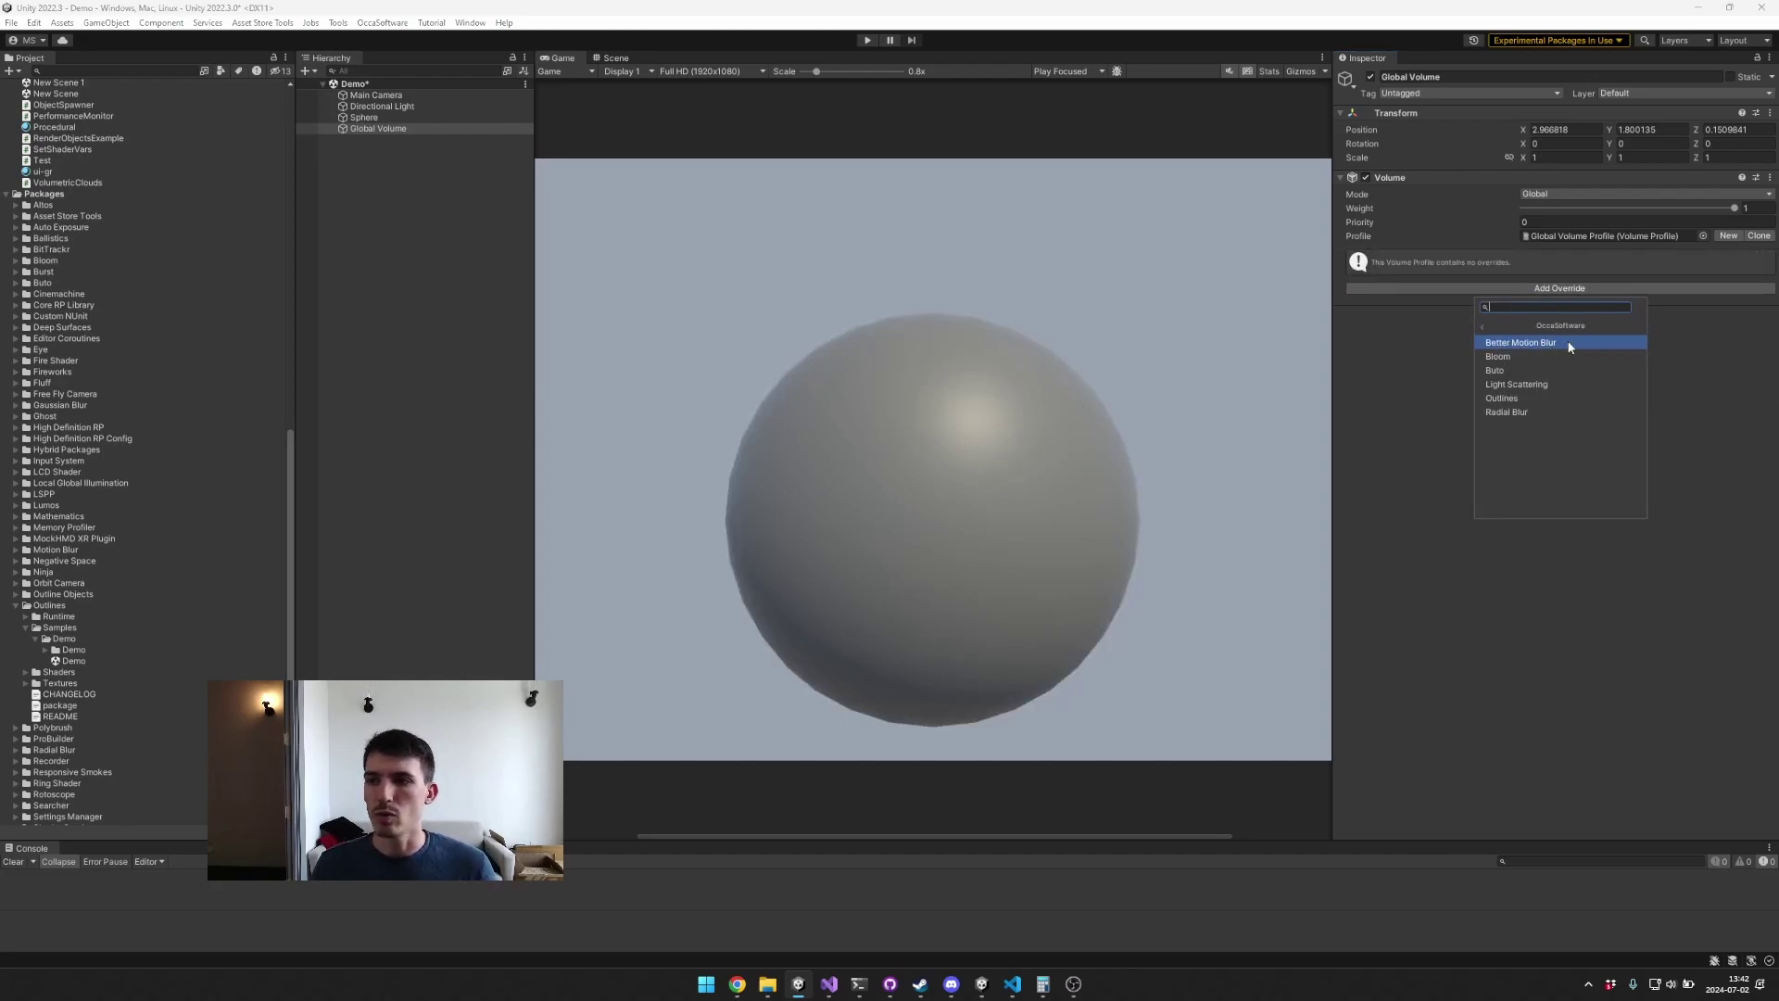
click(1538, 396)
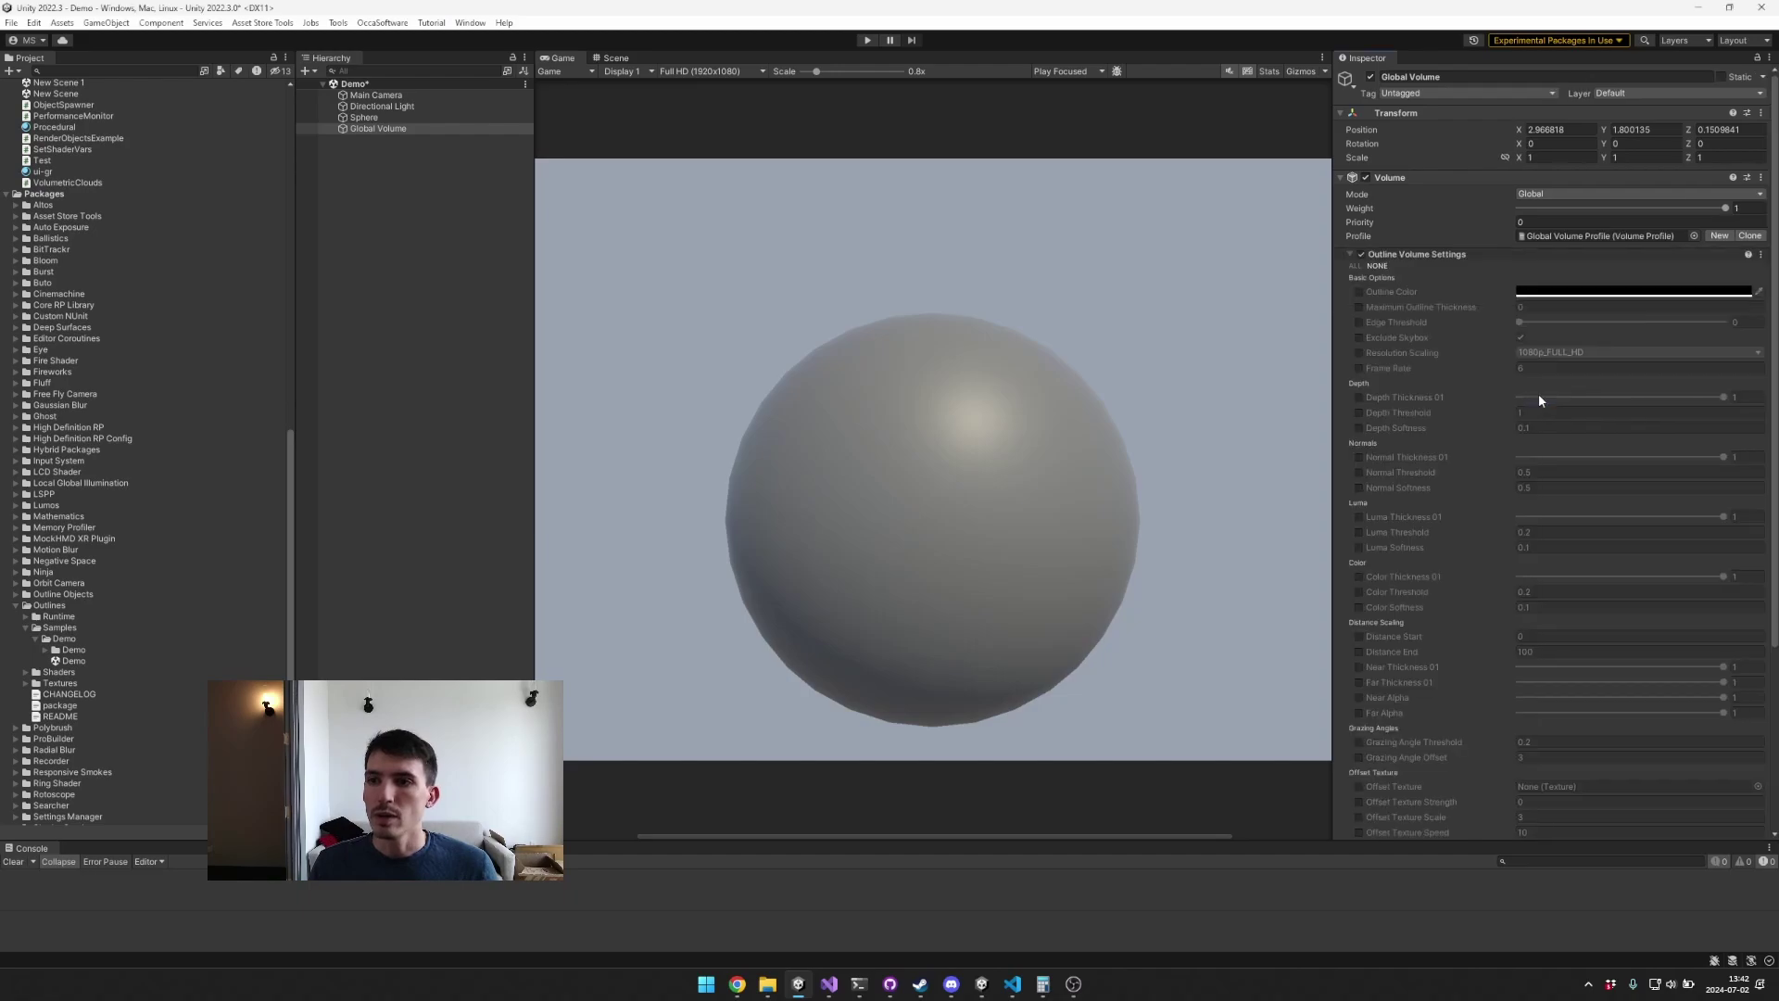
Step: Override the Maximum Outline Thickness in the Outline Volume Settings and set it to 2
click(1359, 307)
drag(1388, 307, 1453, 305)
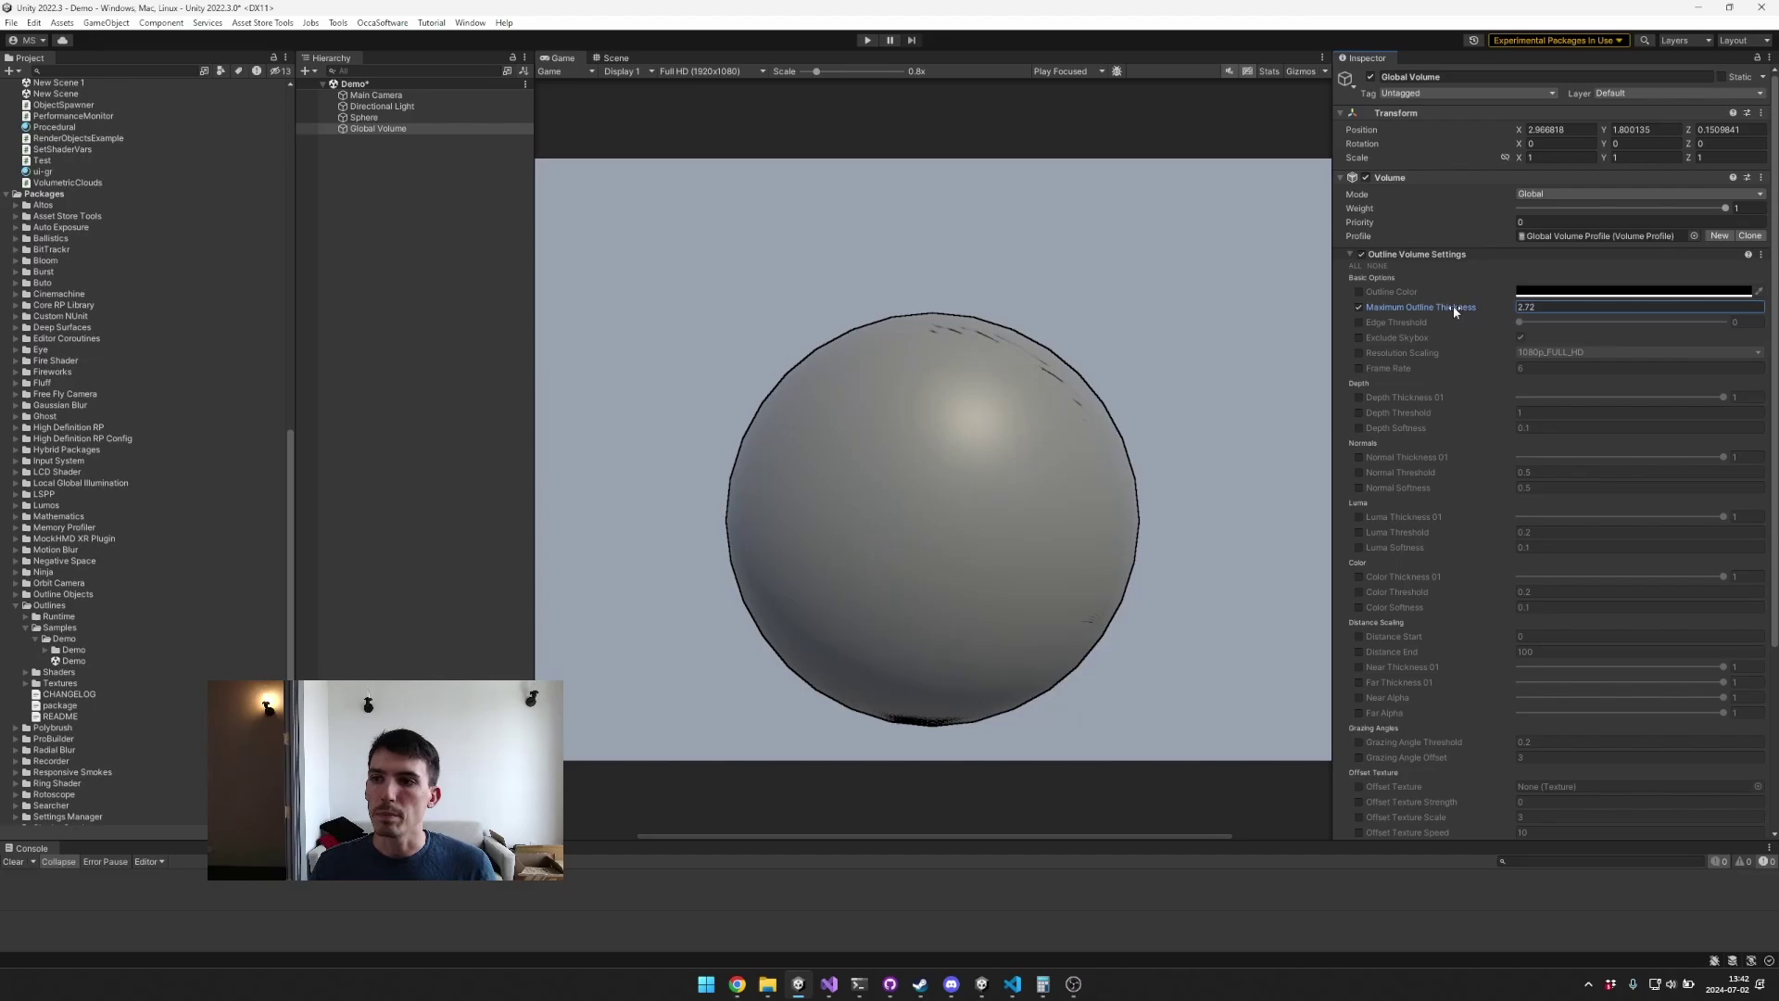
click(1542, 306)
text(2)
scroll(1354, 329, down, 1)
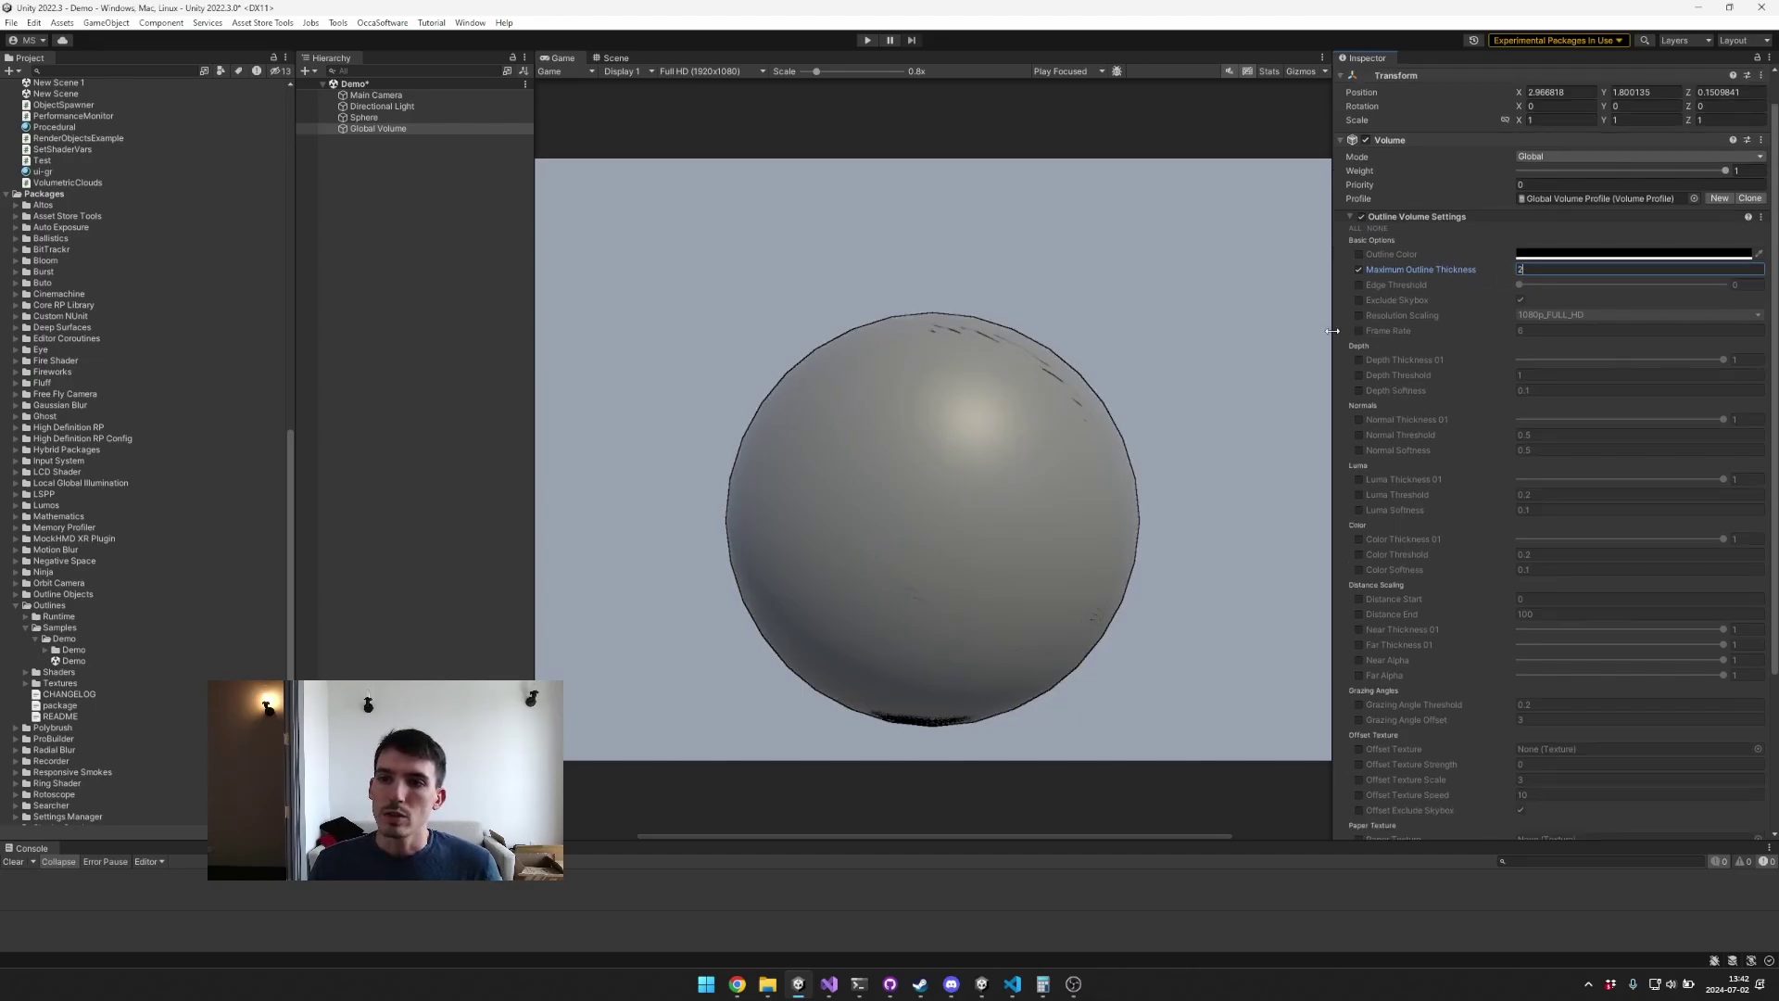
drag(1332, 336, 1314, 335)
mouse_move(1422, 320)
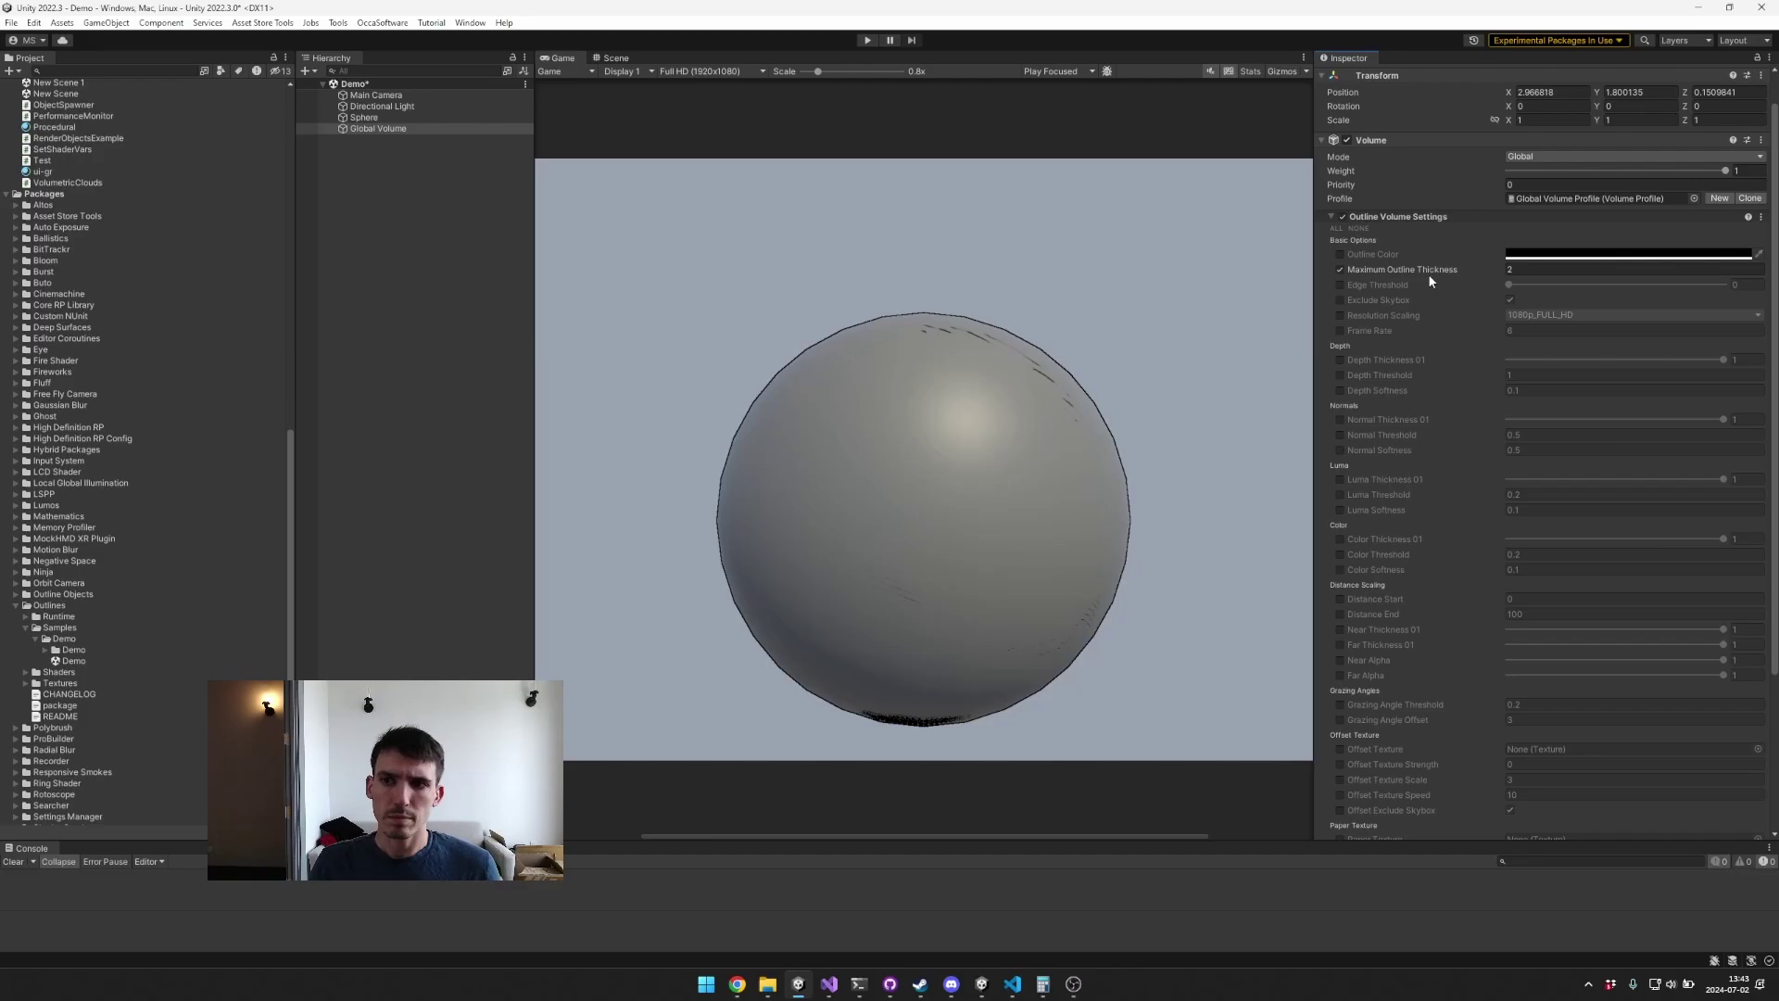
Step: Override the Outline Color in the Outline Volume Settings, trying red and returning it to black
click(1338, 254)
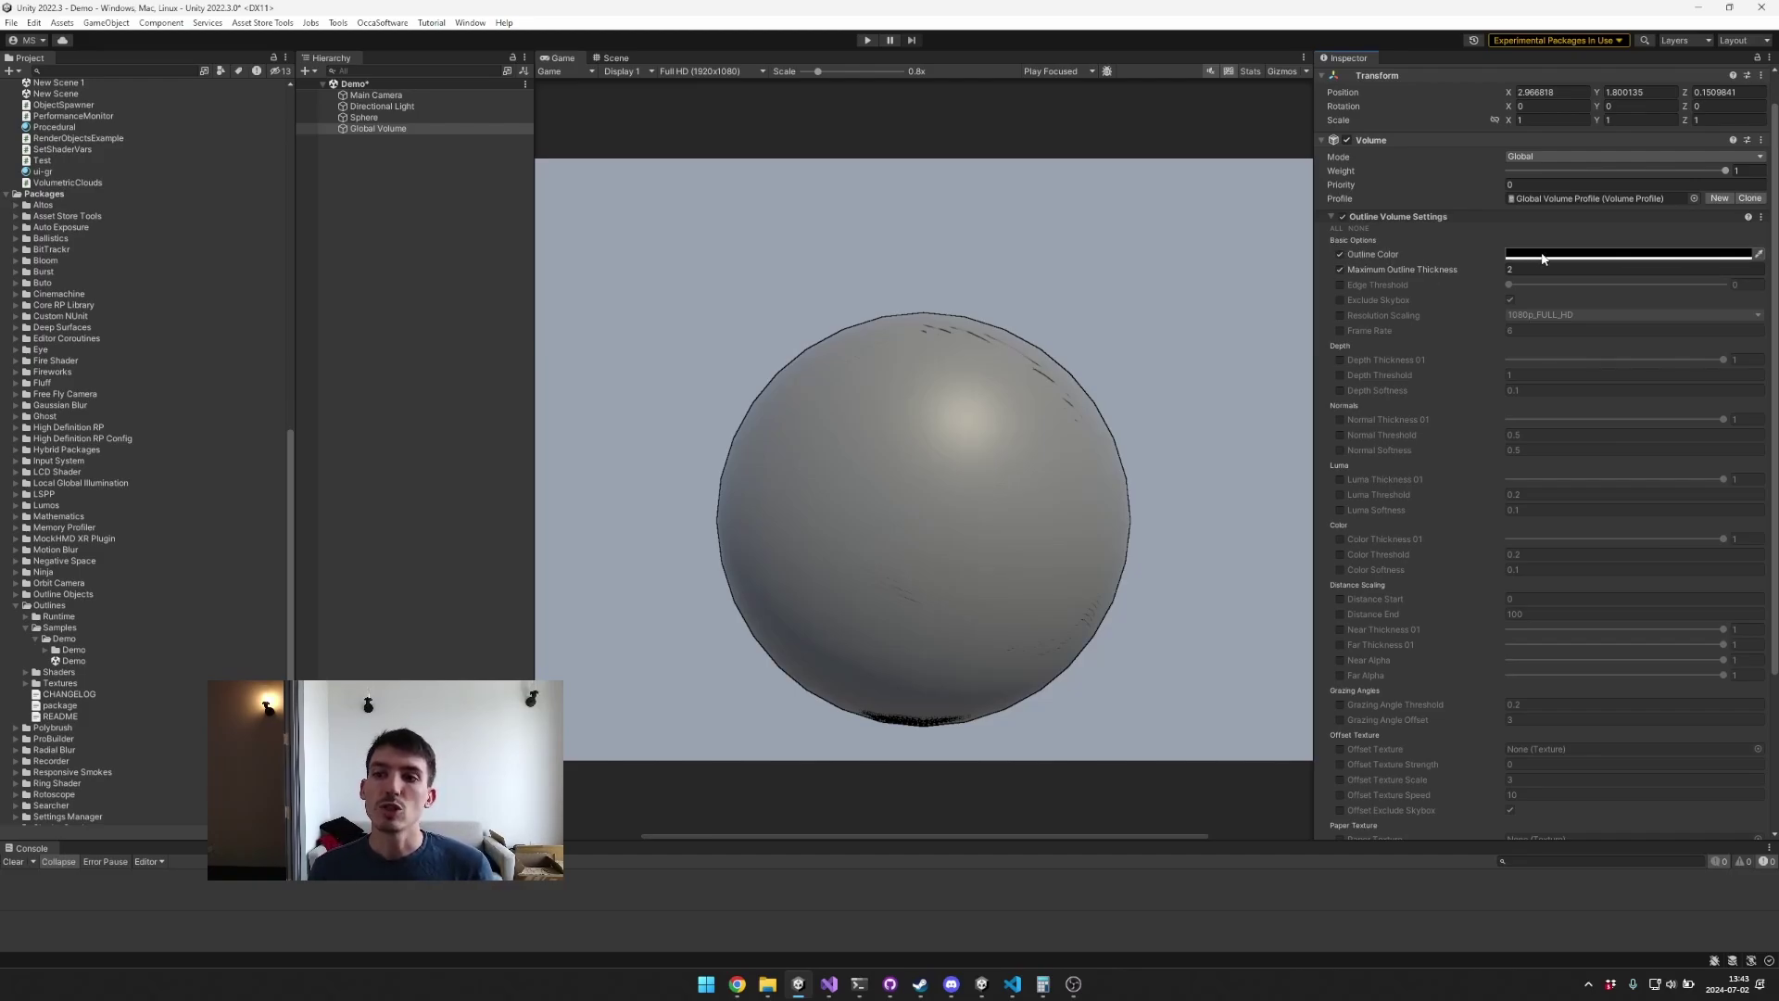
scroll(1377, 380, down, 3)
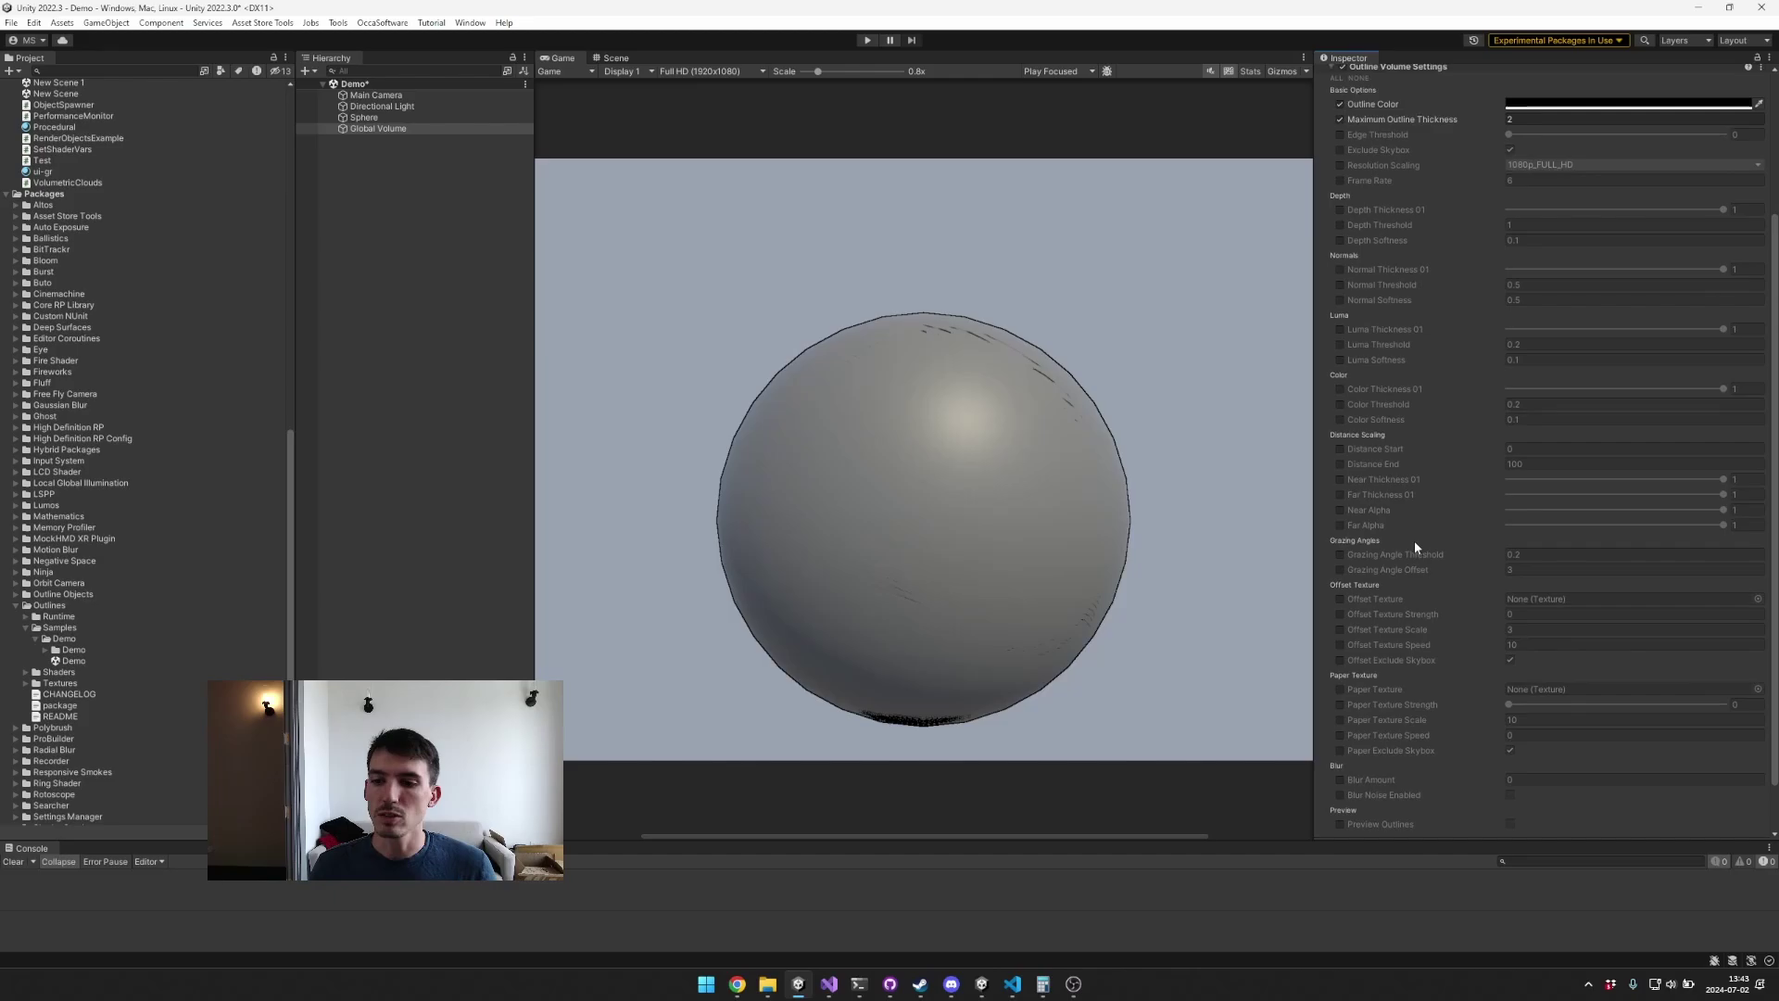
scroll(1404, 371, up, 4)
click(1555, 291)
click(1656, 375)
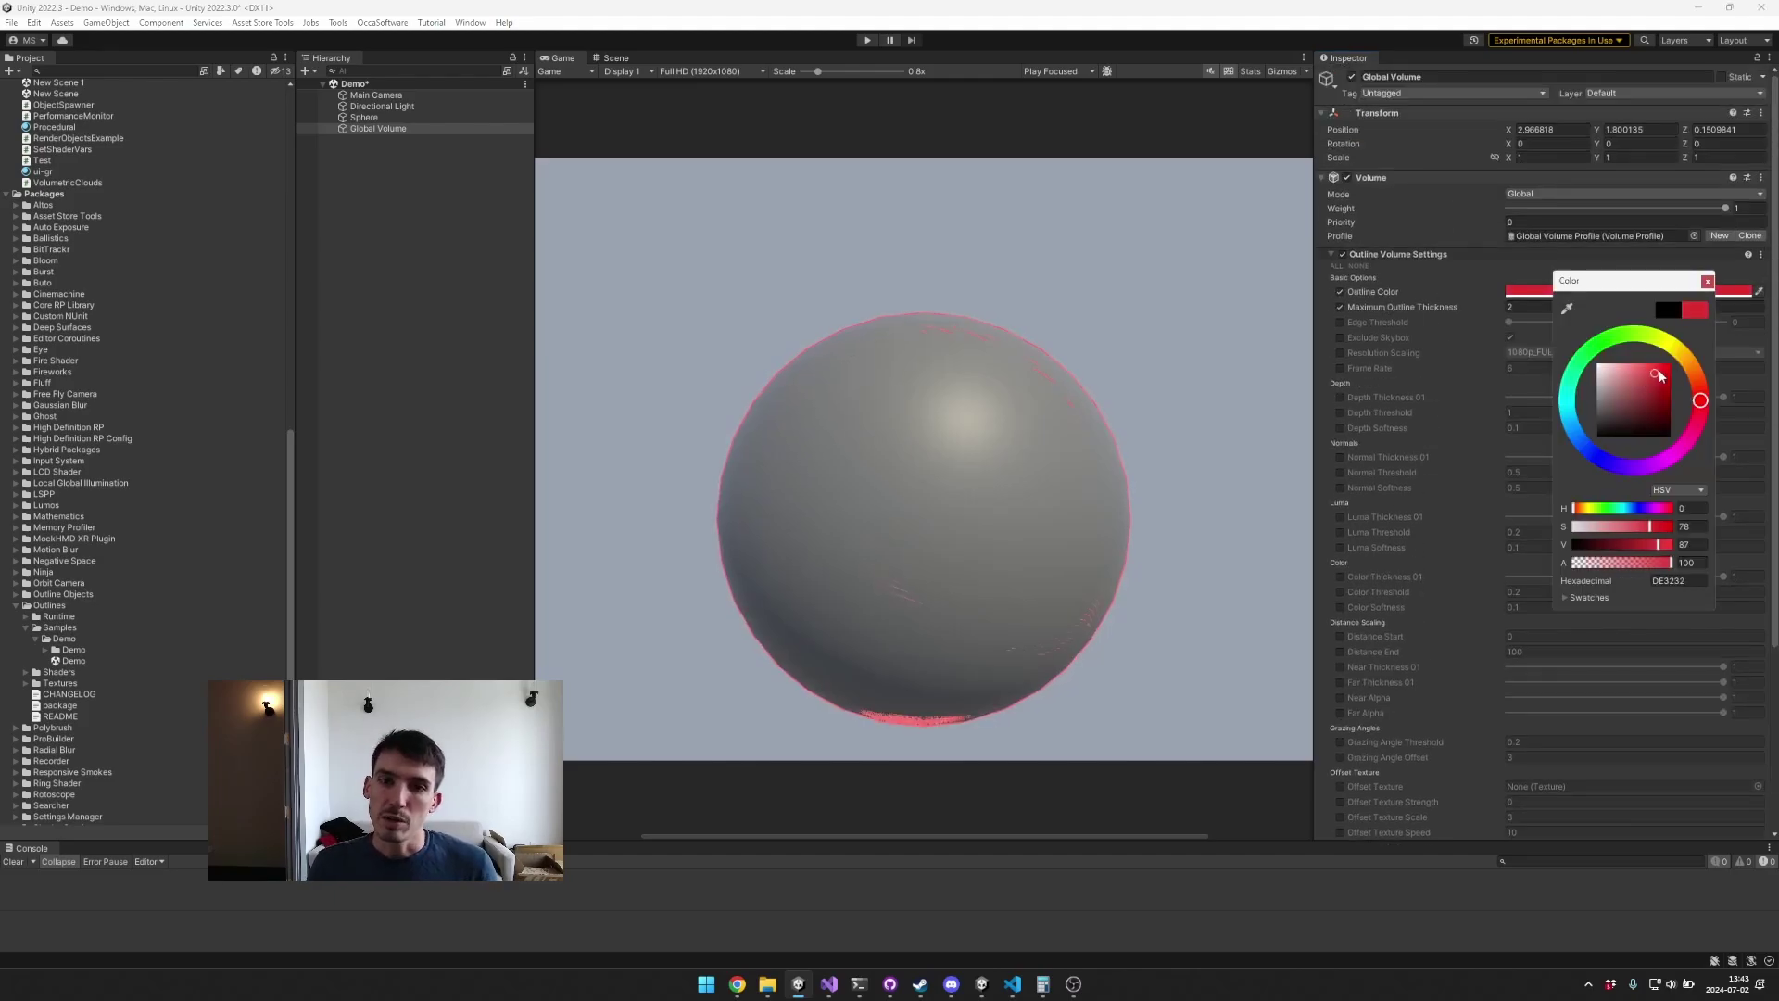
drag(1660, 375, 1612, 437)
click(1430, 320)
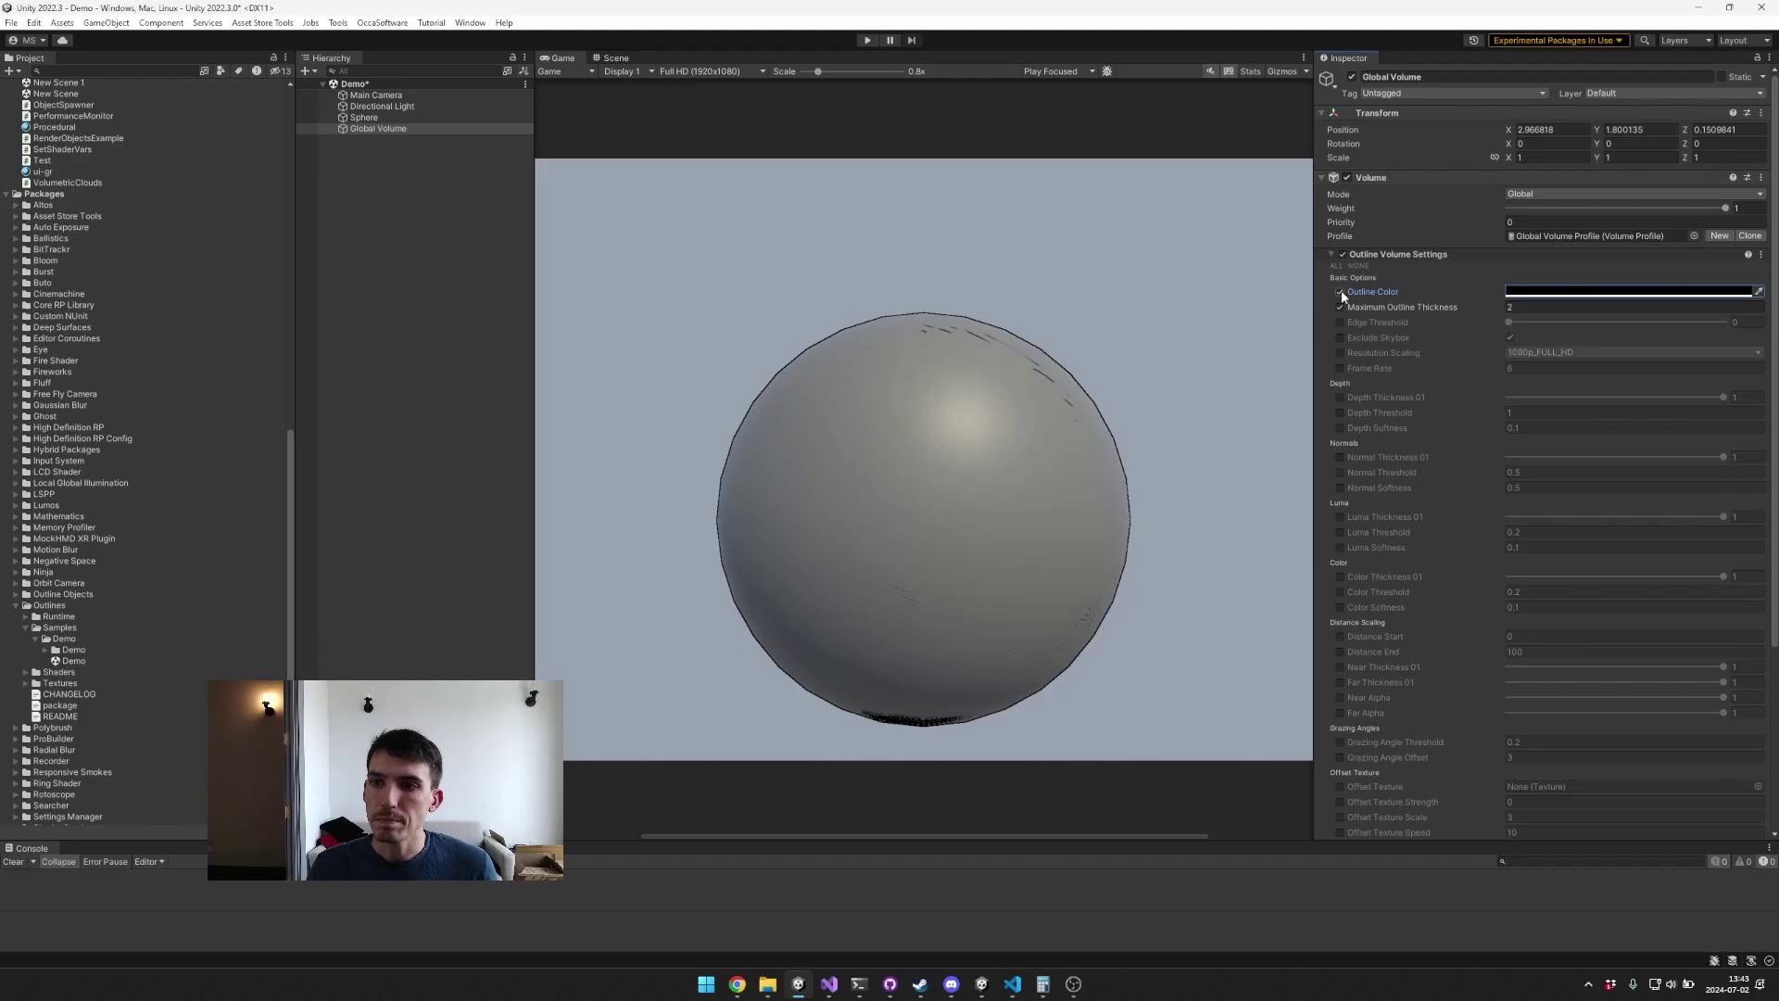
Step: Set the Maximum Outline Thickness in the Outline Volume Settings to 1.26
mouse_move(1362, 306)
mouse_down()
mouse_move(1731, 315)
mouse_move(1382, 312)
mouse_up()
Step: Override the Edge Threshold, try values between 0 and 1 on the sphere's outline, and switch the override back off
click(1340, 323)
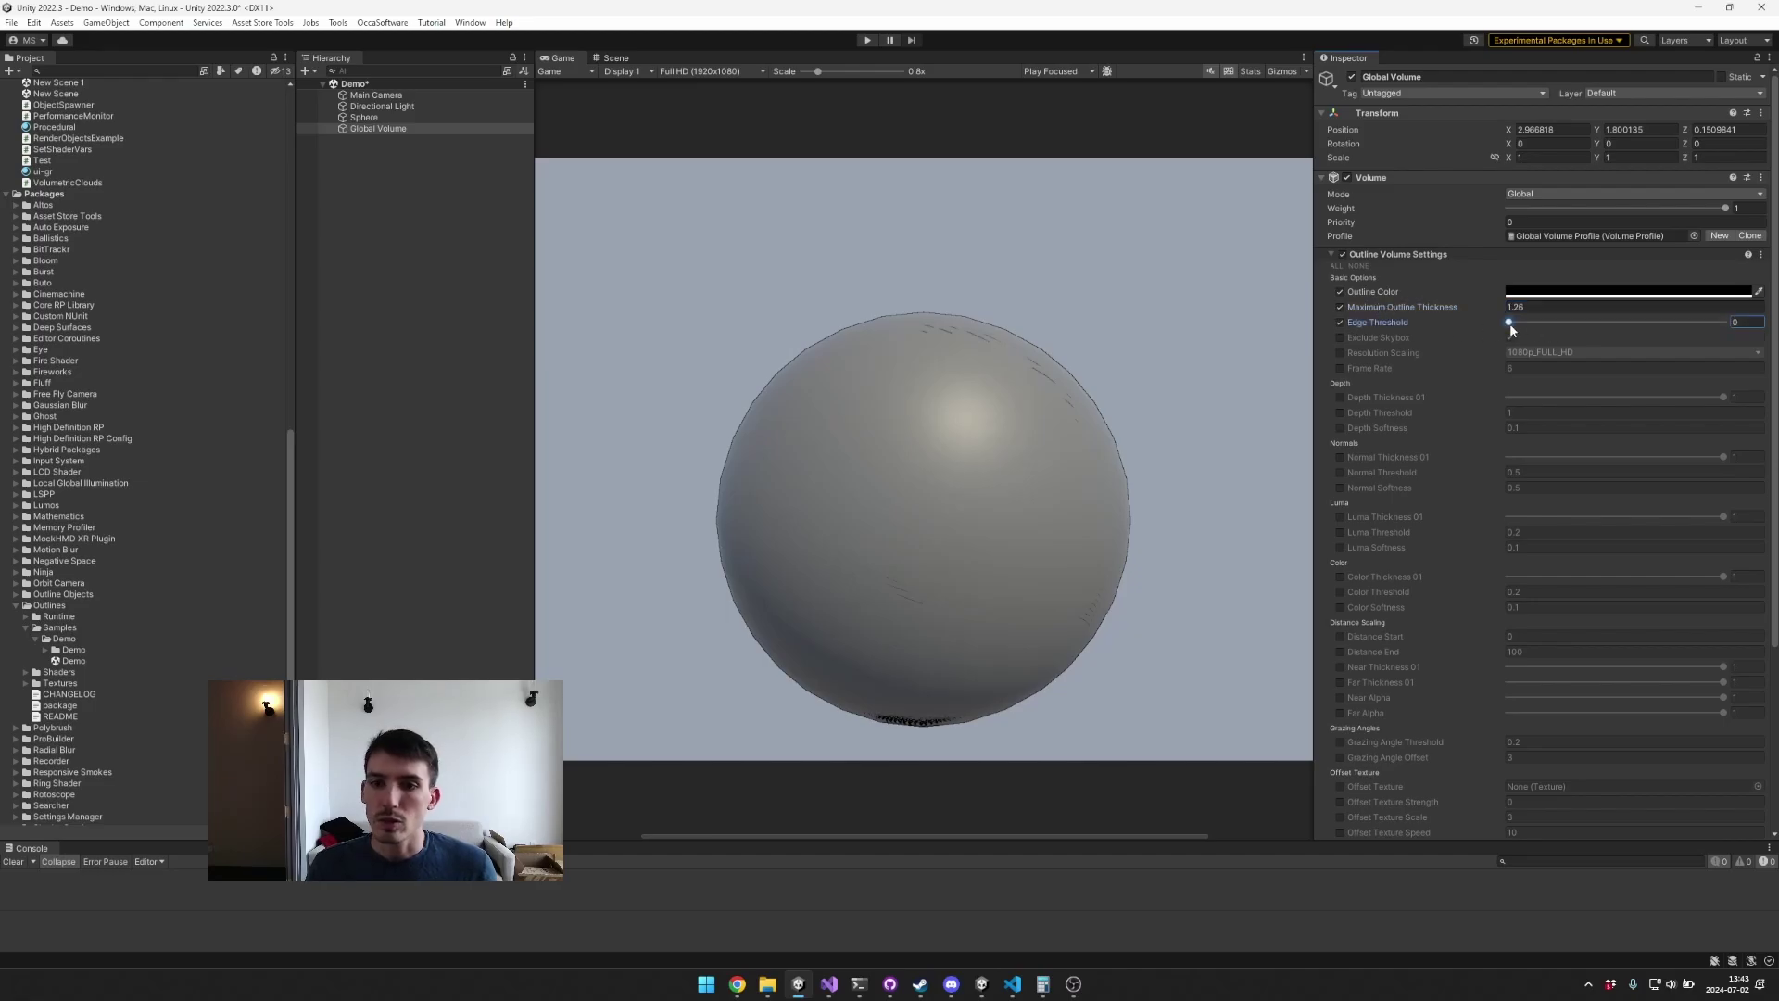
drag(1509, 323, 1716, 326)
scroll(1049, 367, up, 5)
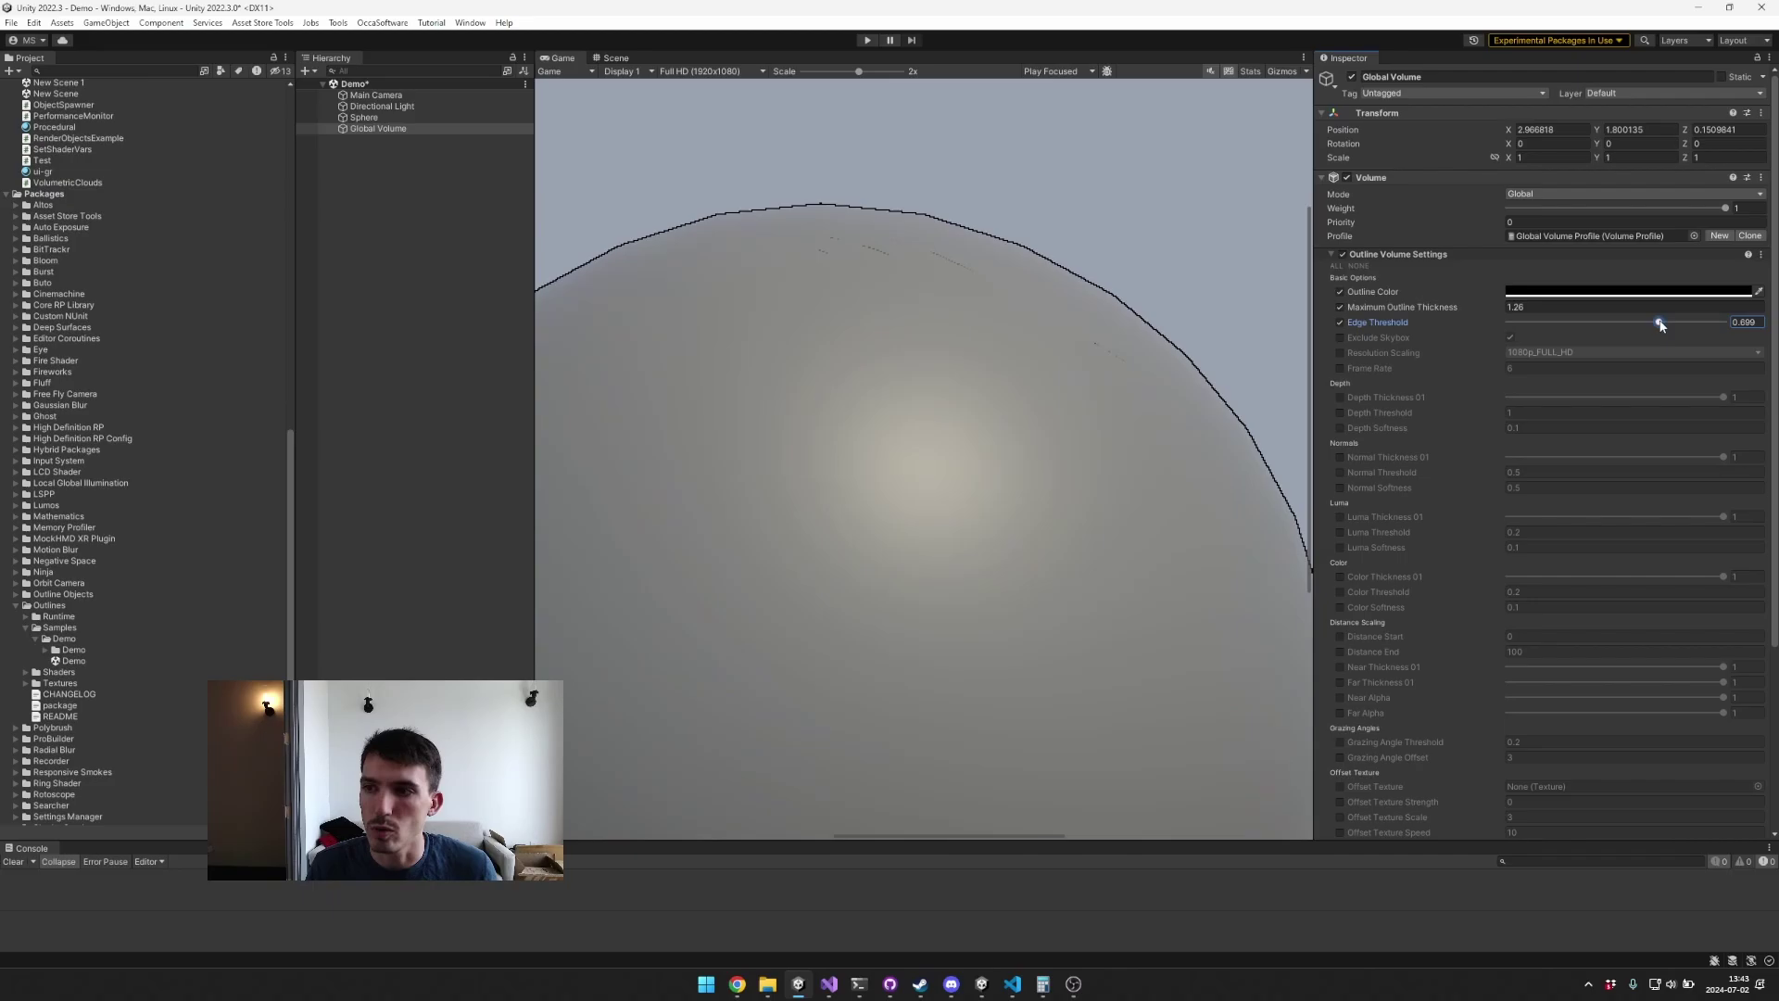
drag(1660, 324, 1510, 323)
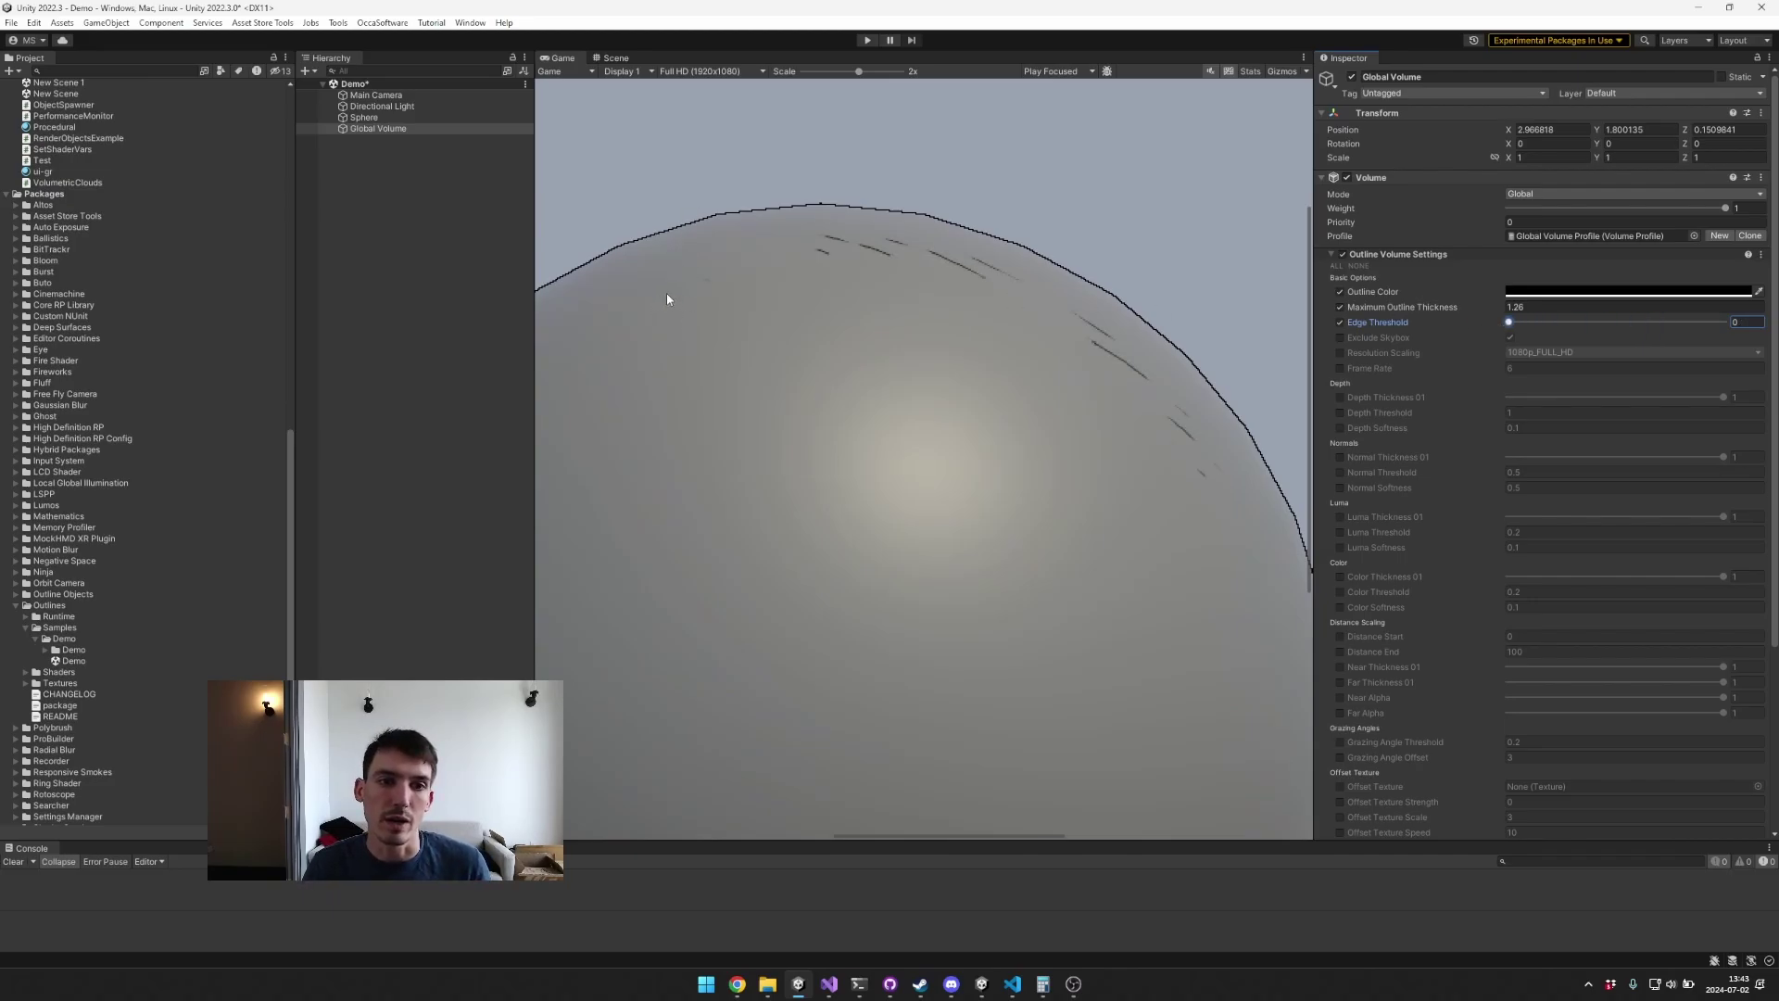
drag(1508, 321, 1747, 327)
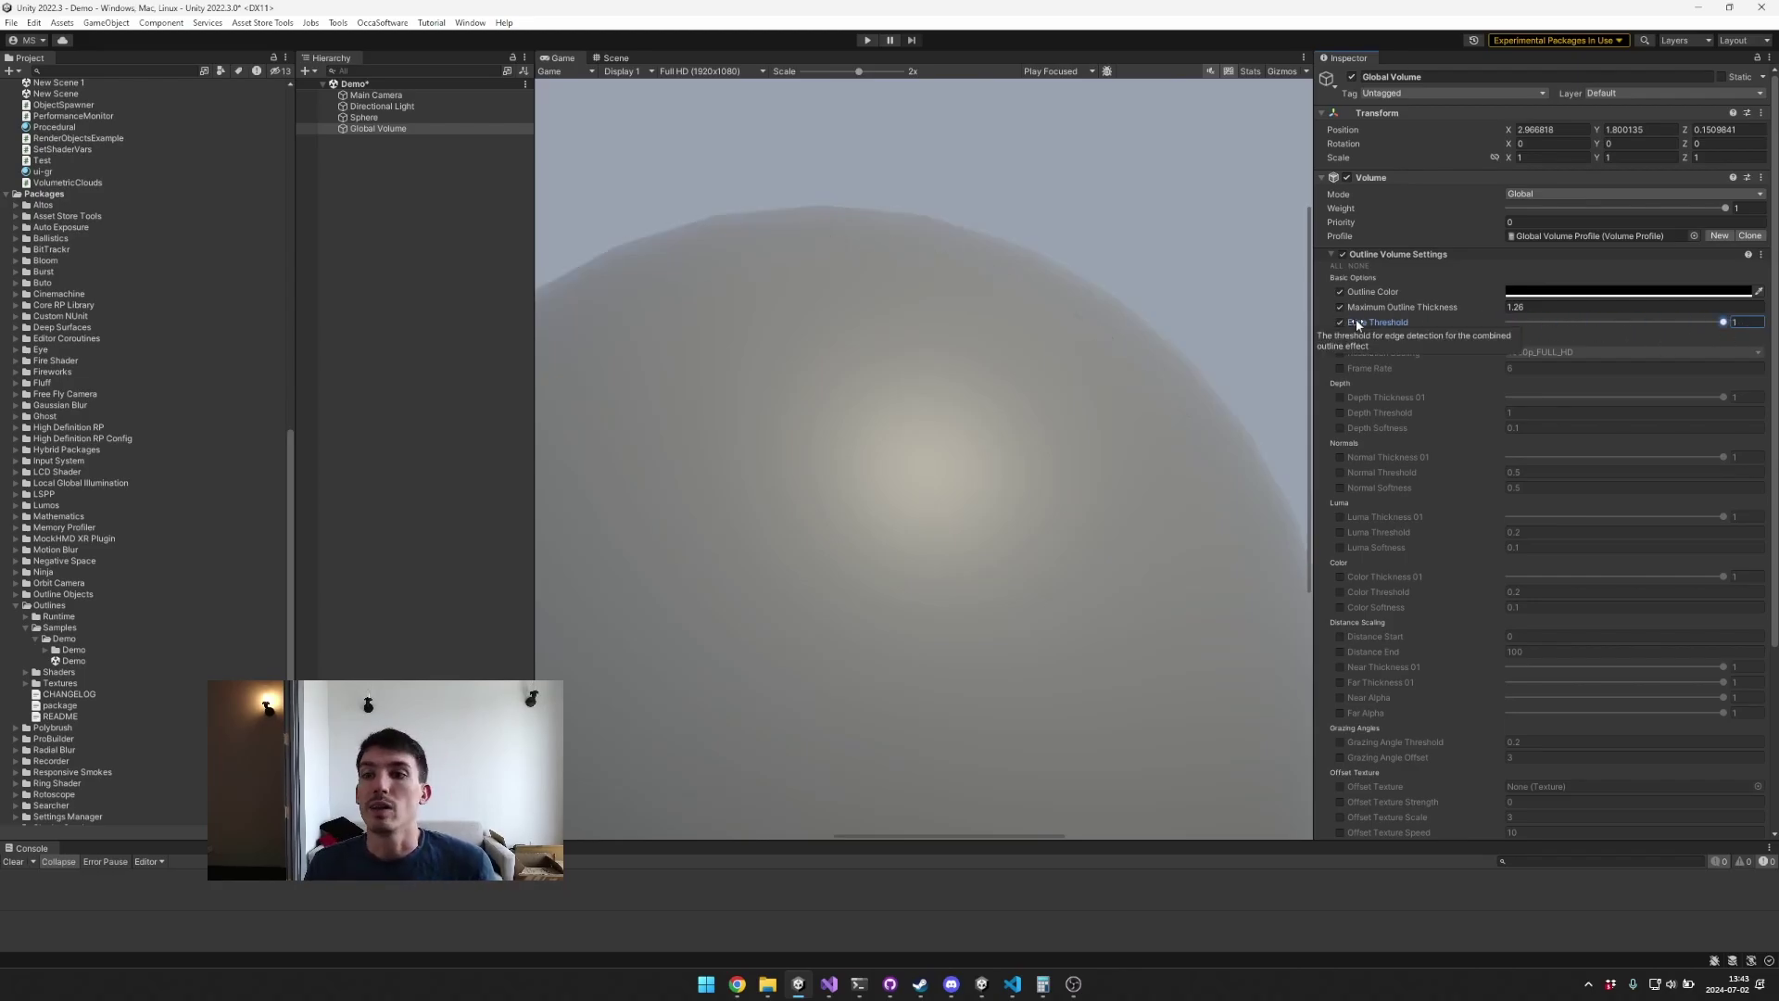
click(1713, 325)
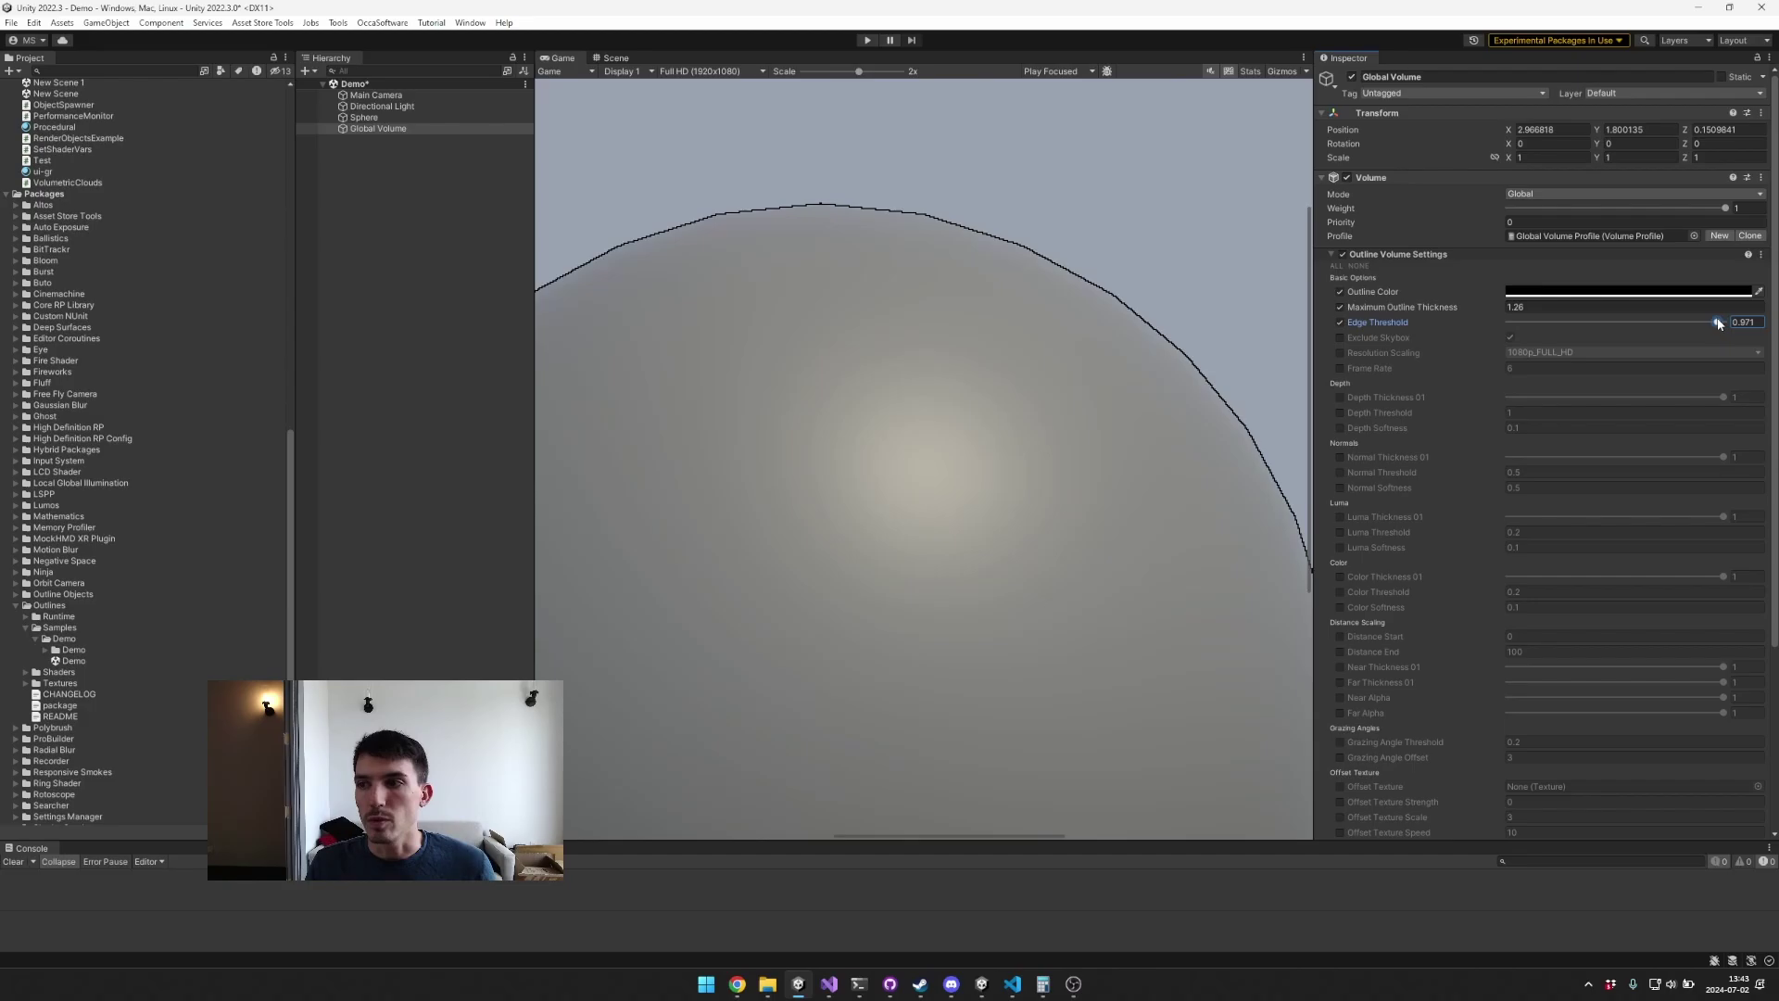
drag(1715, 324, 1387, 324)
click(1340, 322)
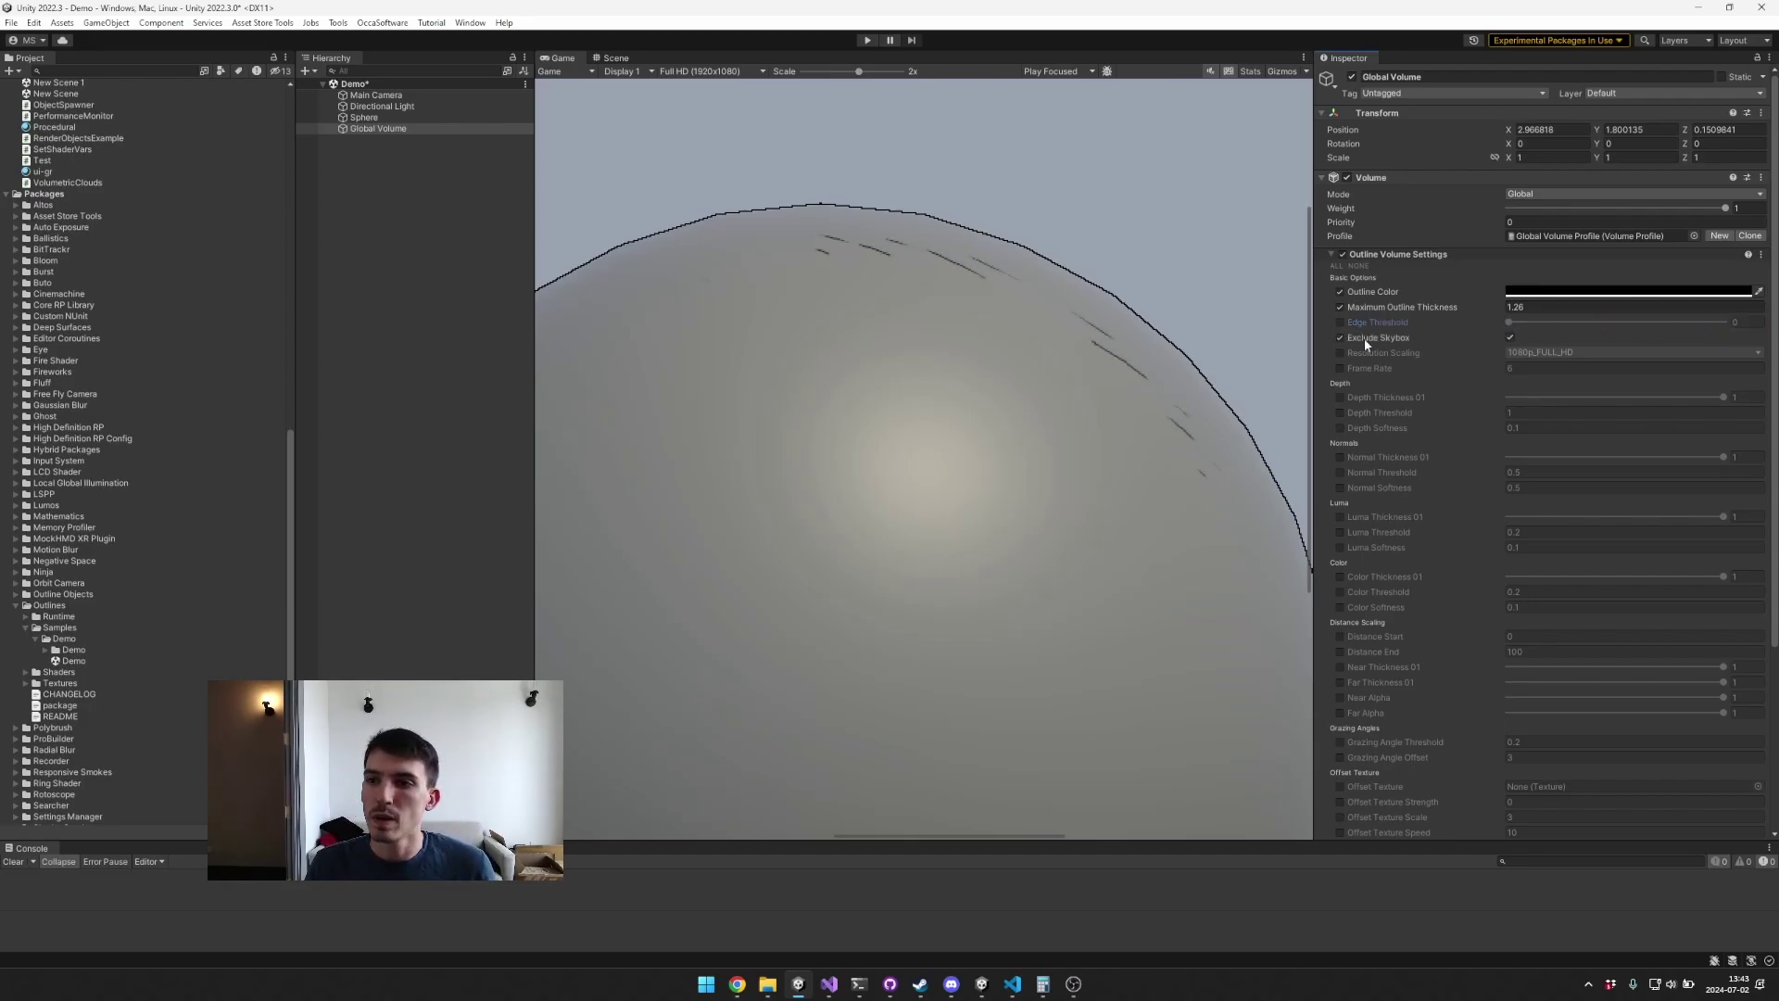
Step: Override Exclude Skybox, toggle it off and on to compare the sphere's outline, and remove the override
click(1511, 338)
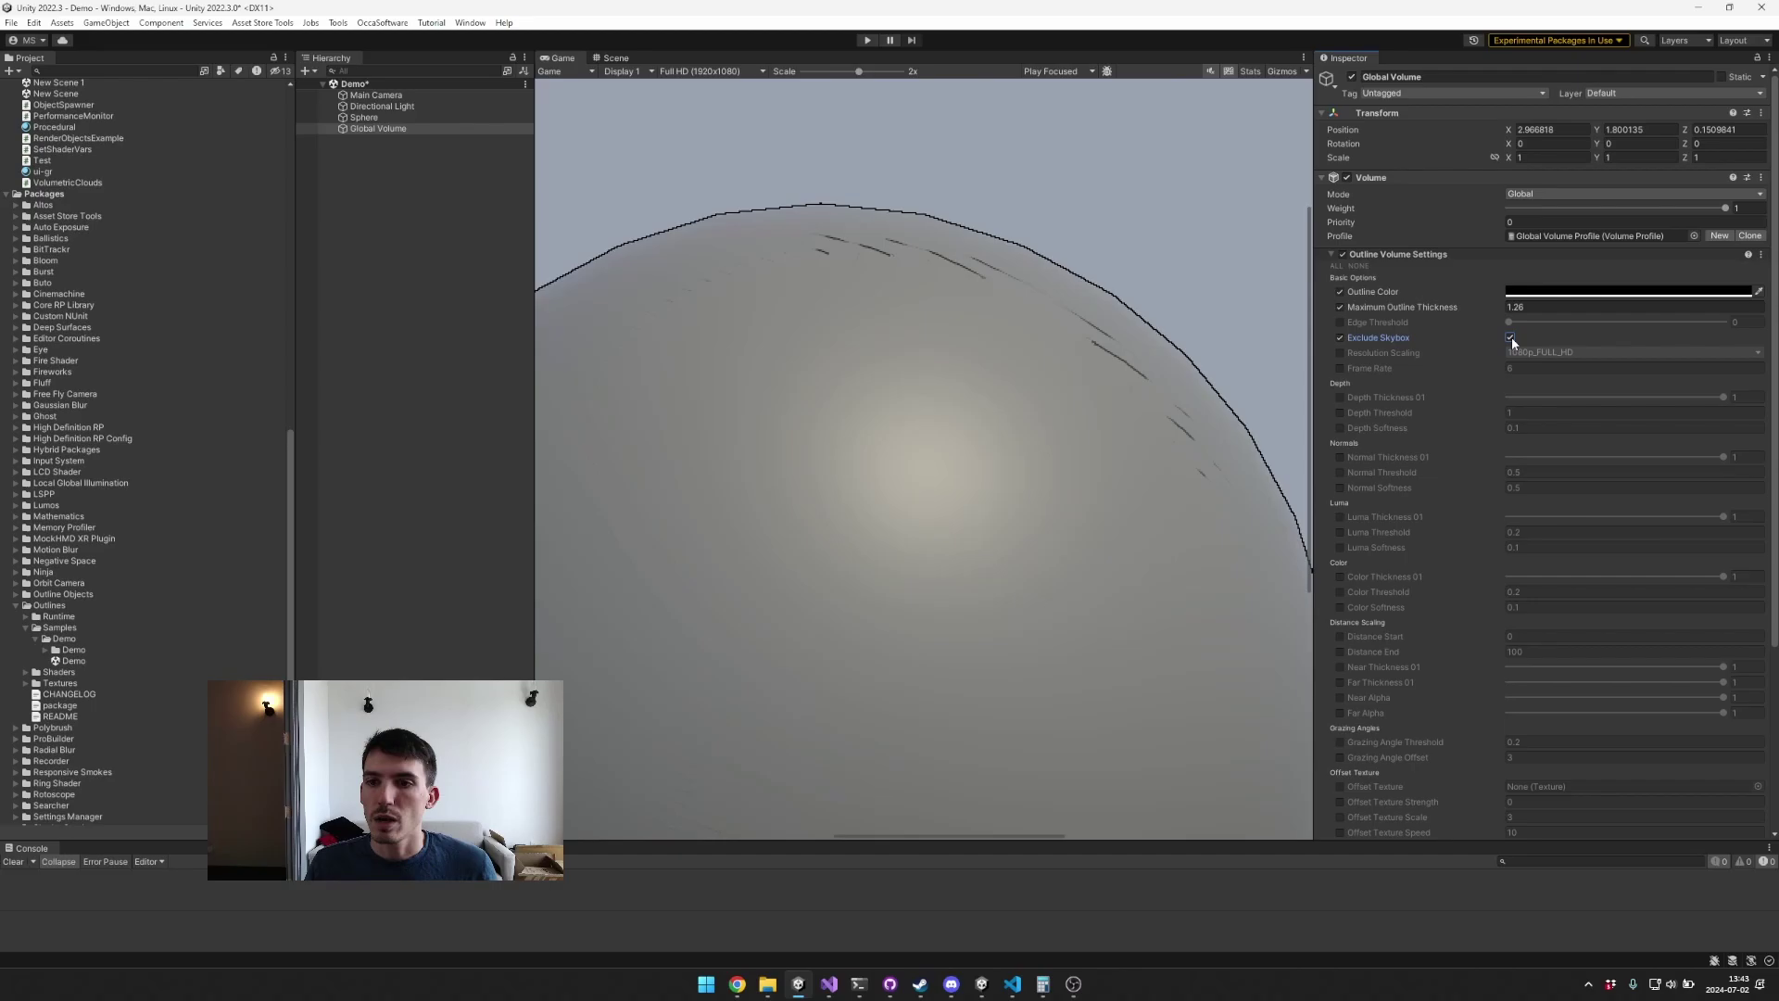
scroll(1103, 256, up, 5)
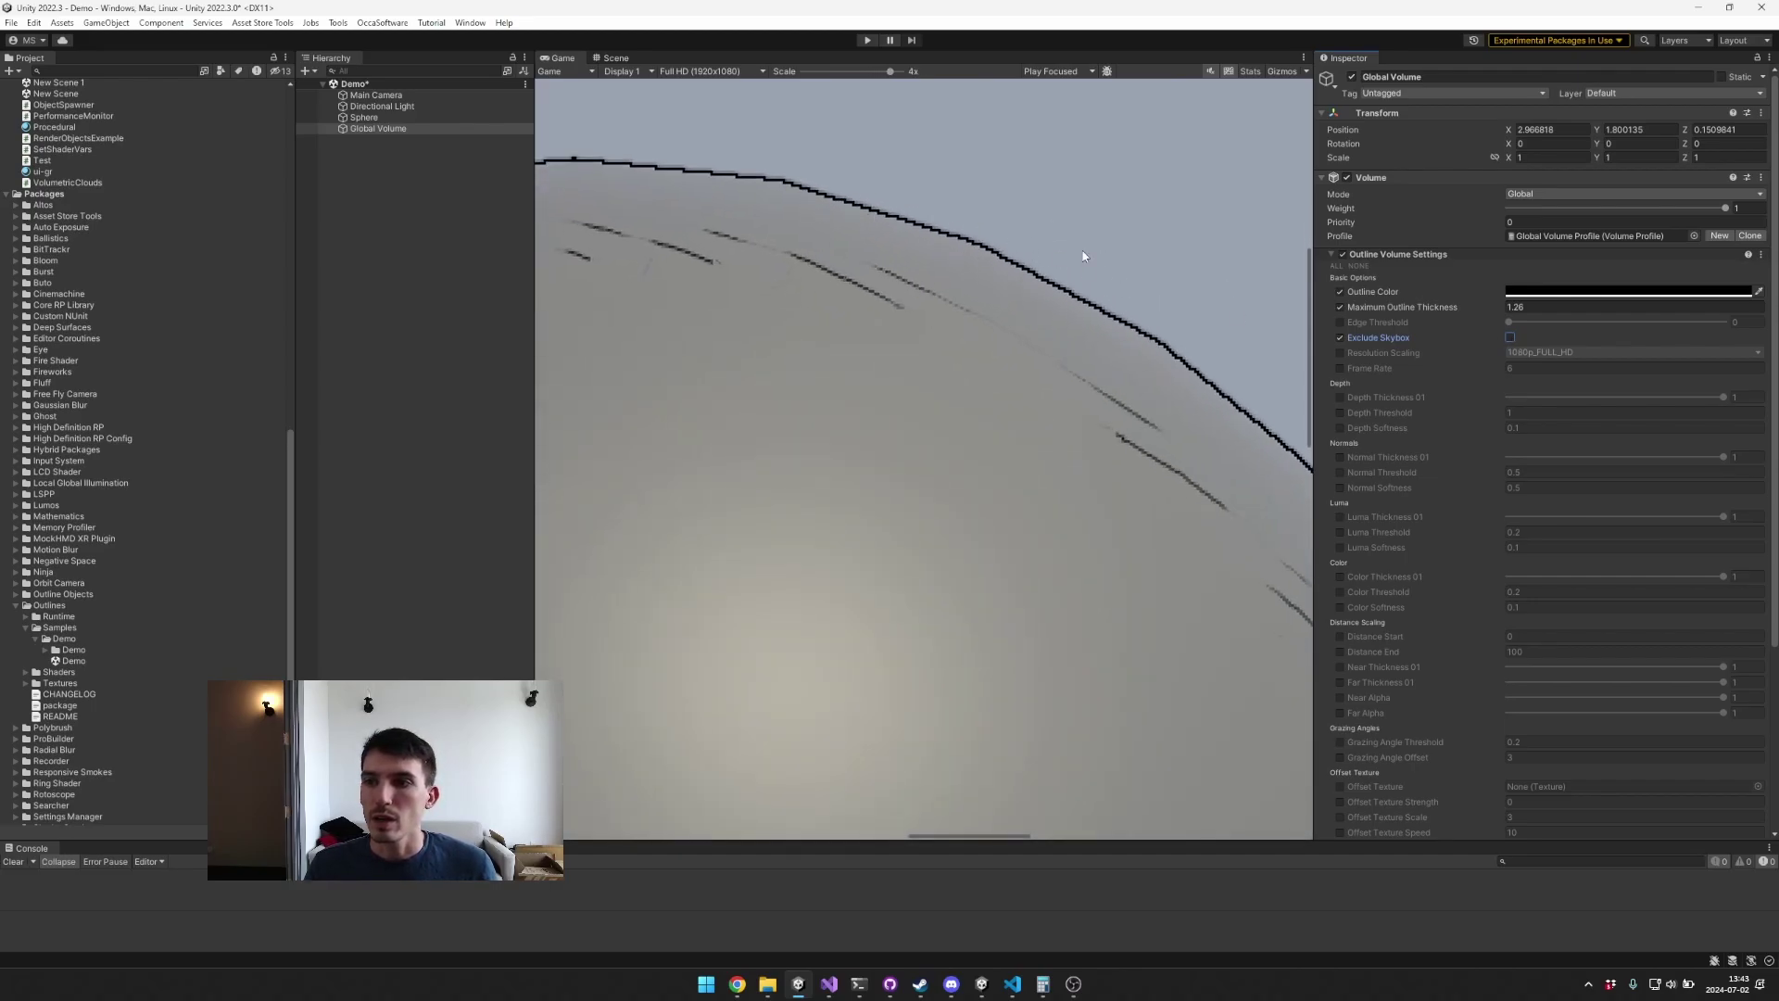
click(1511, 338)
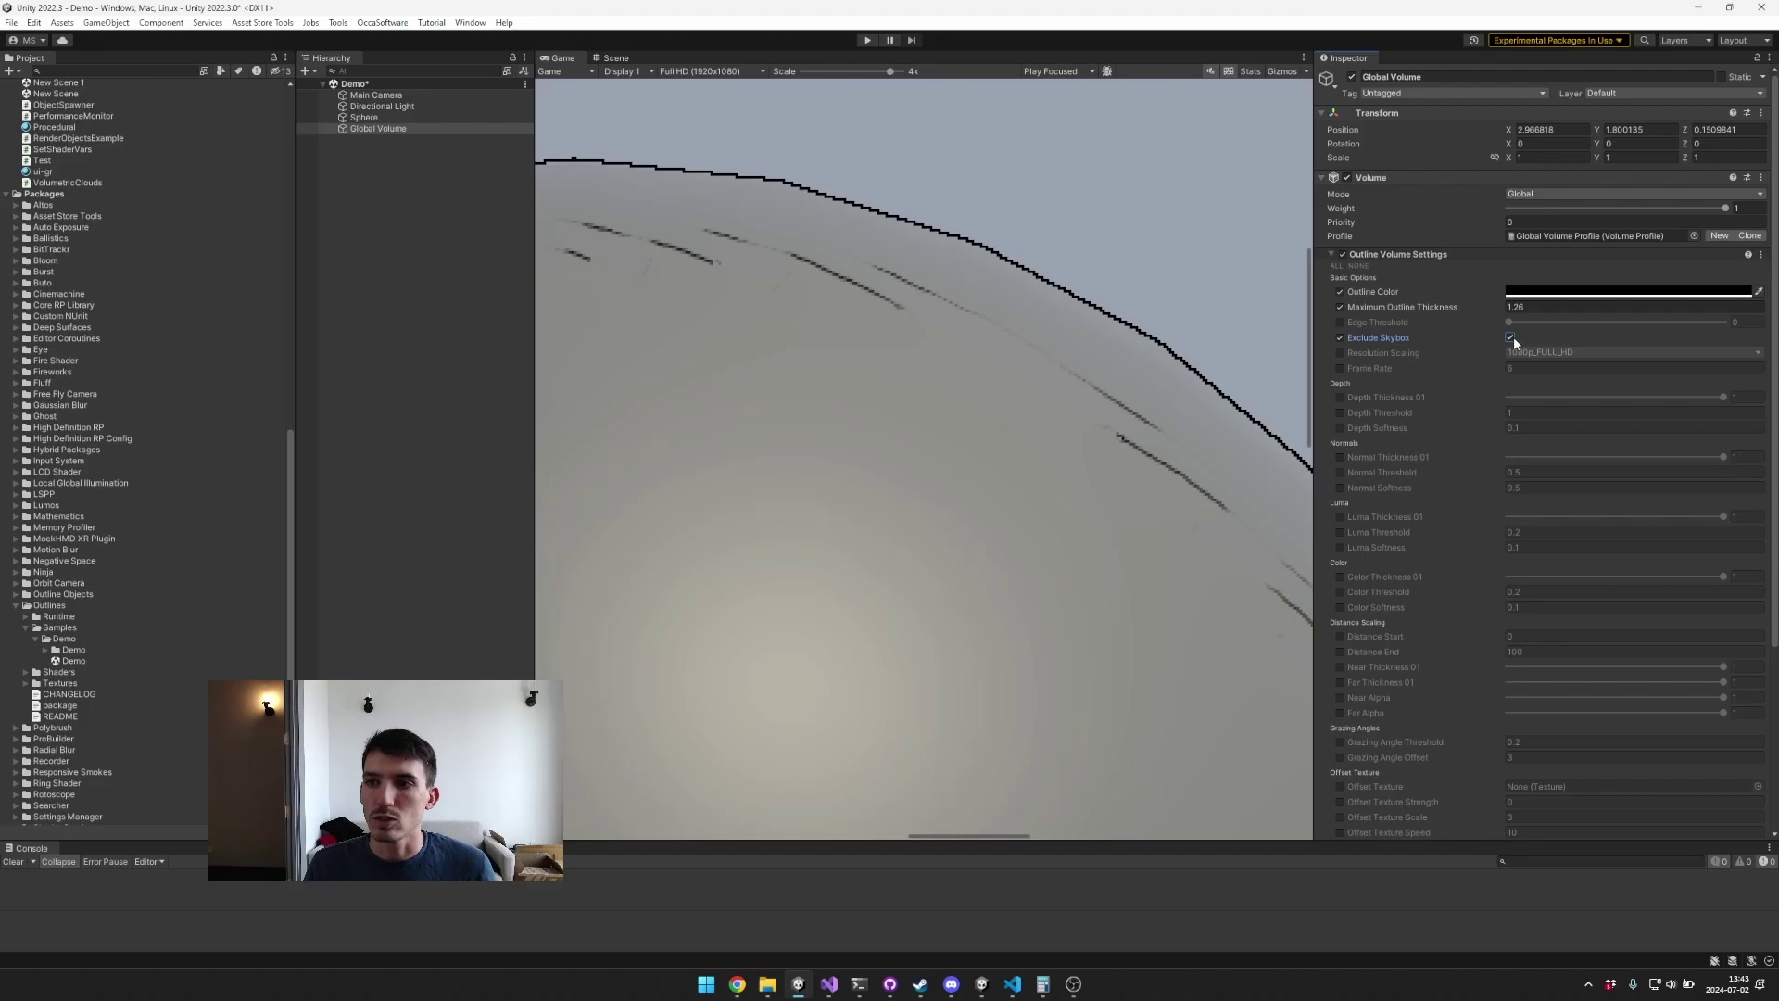
click(1339, 337)
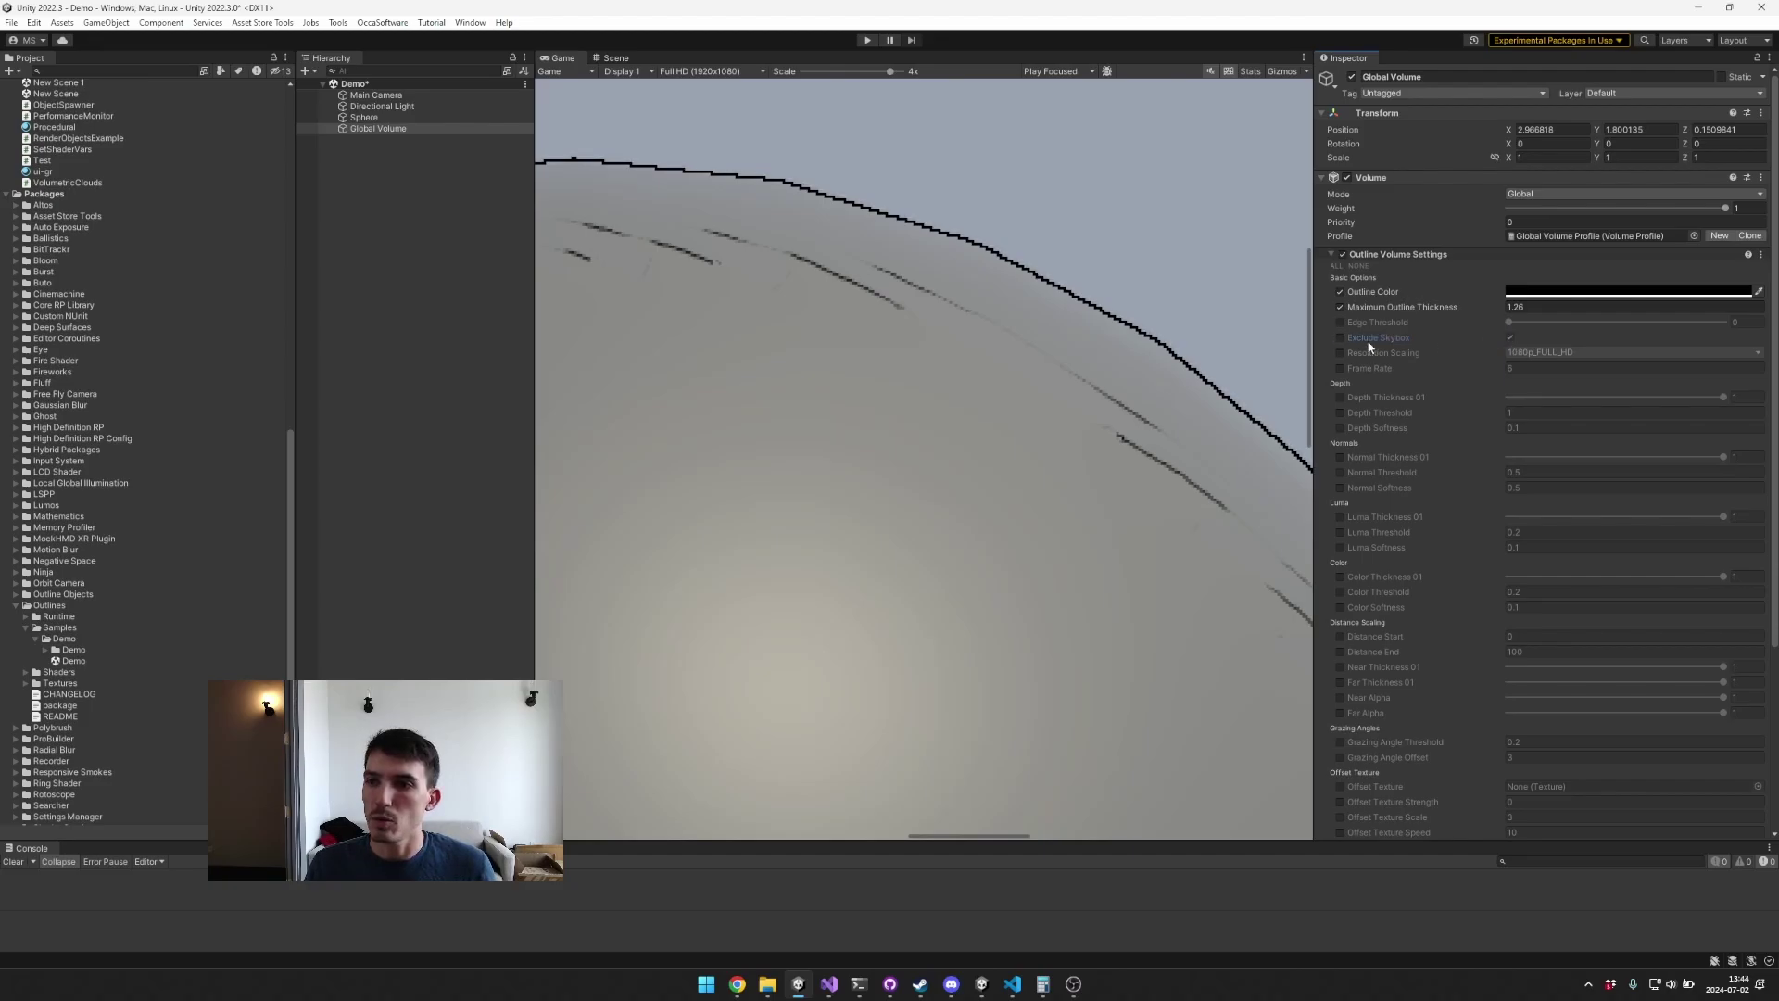
Step: Override Resolution Scaling, view its resolution options while keeping 1080p_FULL_HD, and switch the override back off
scroll(1343, 333, down, 3)
scroll(1139, 198, down, 5)
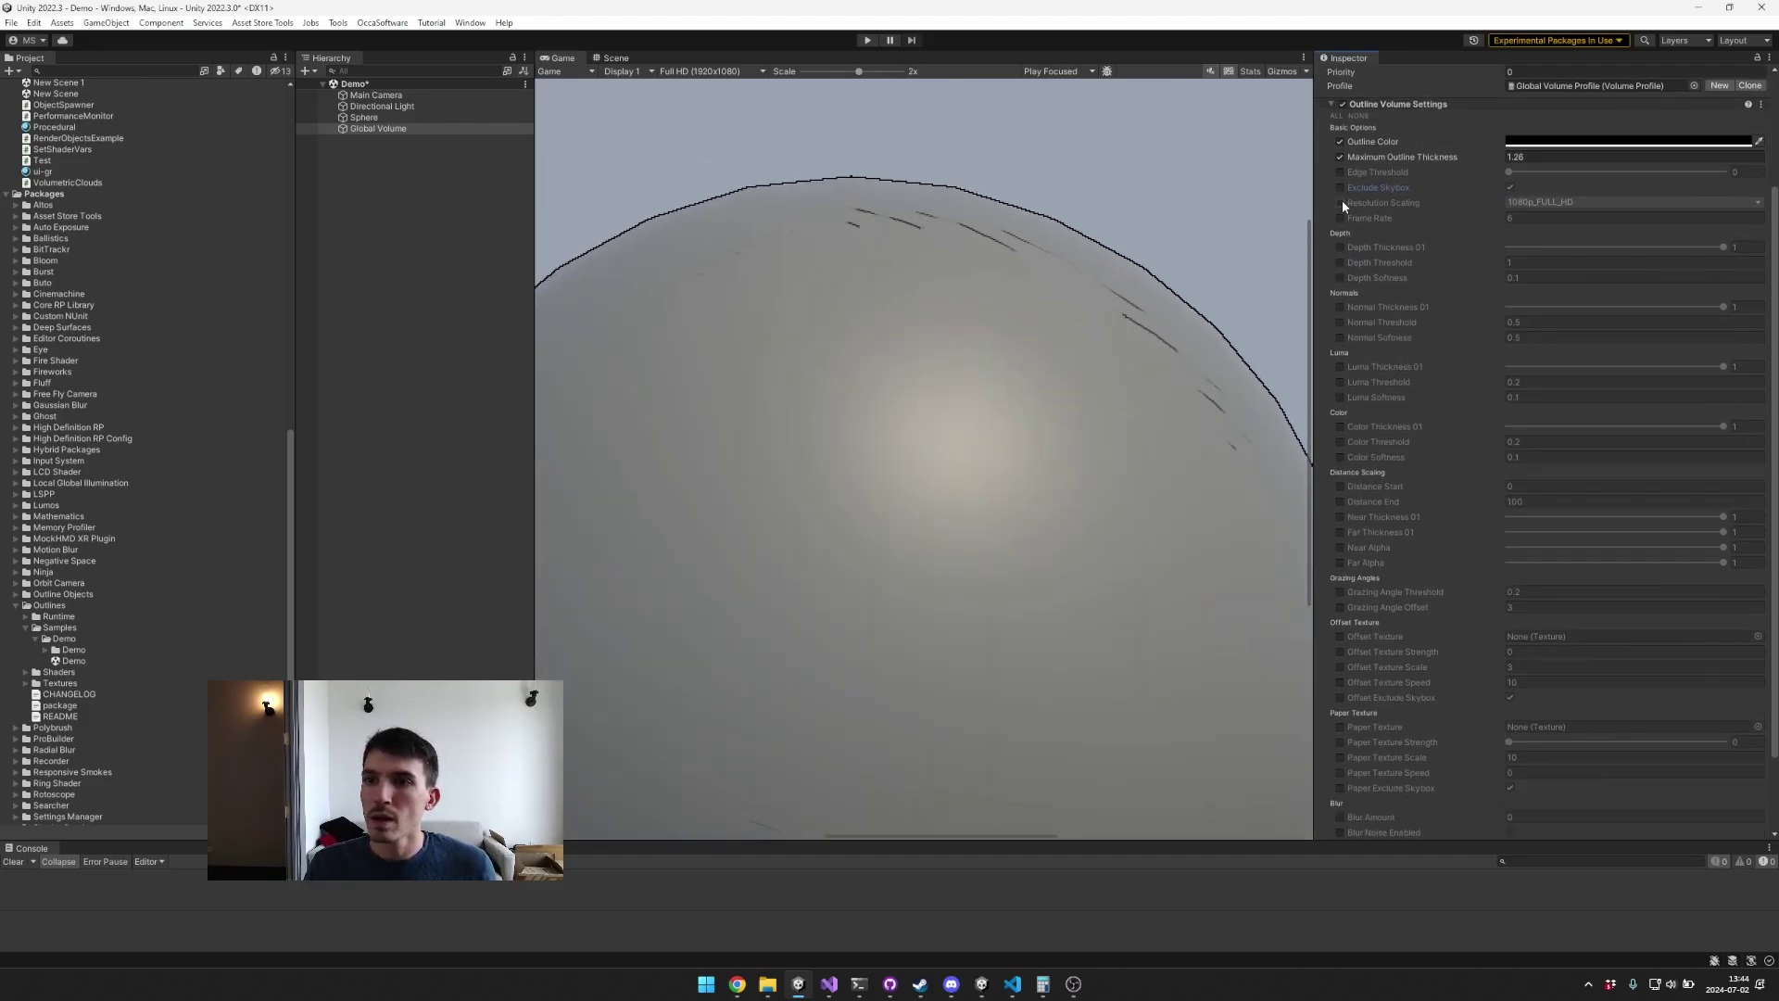
click(1340, 202)
scroll(999, 194, down, 4)
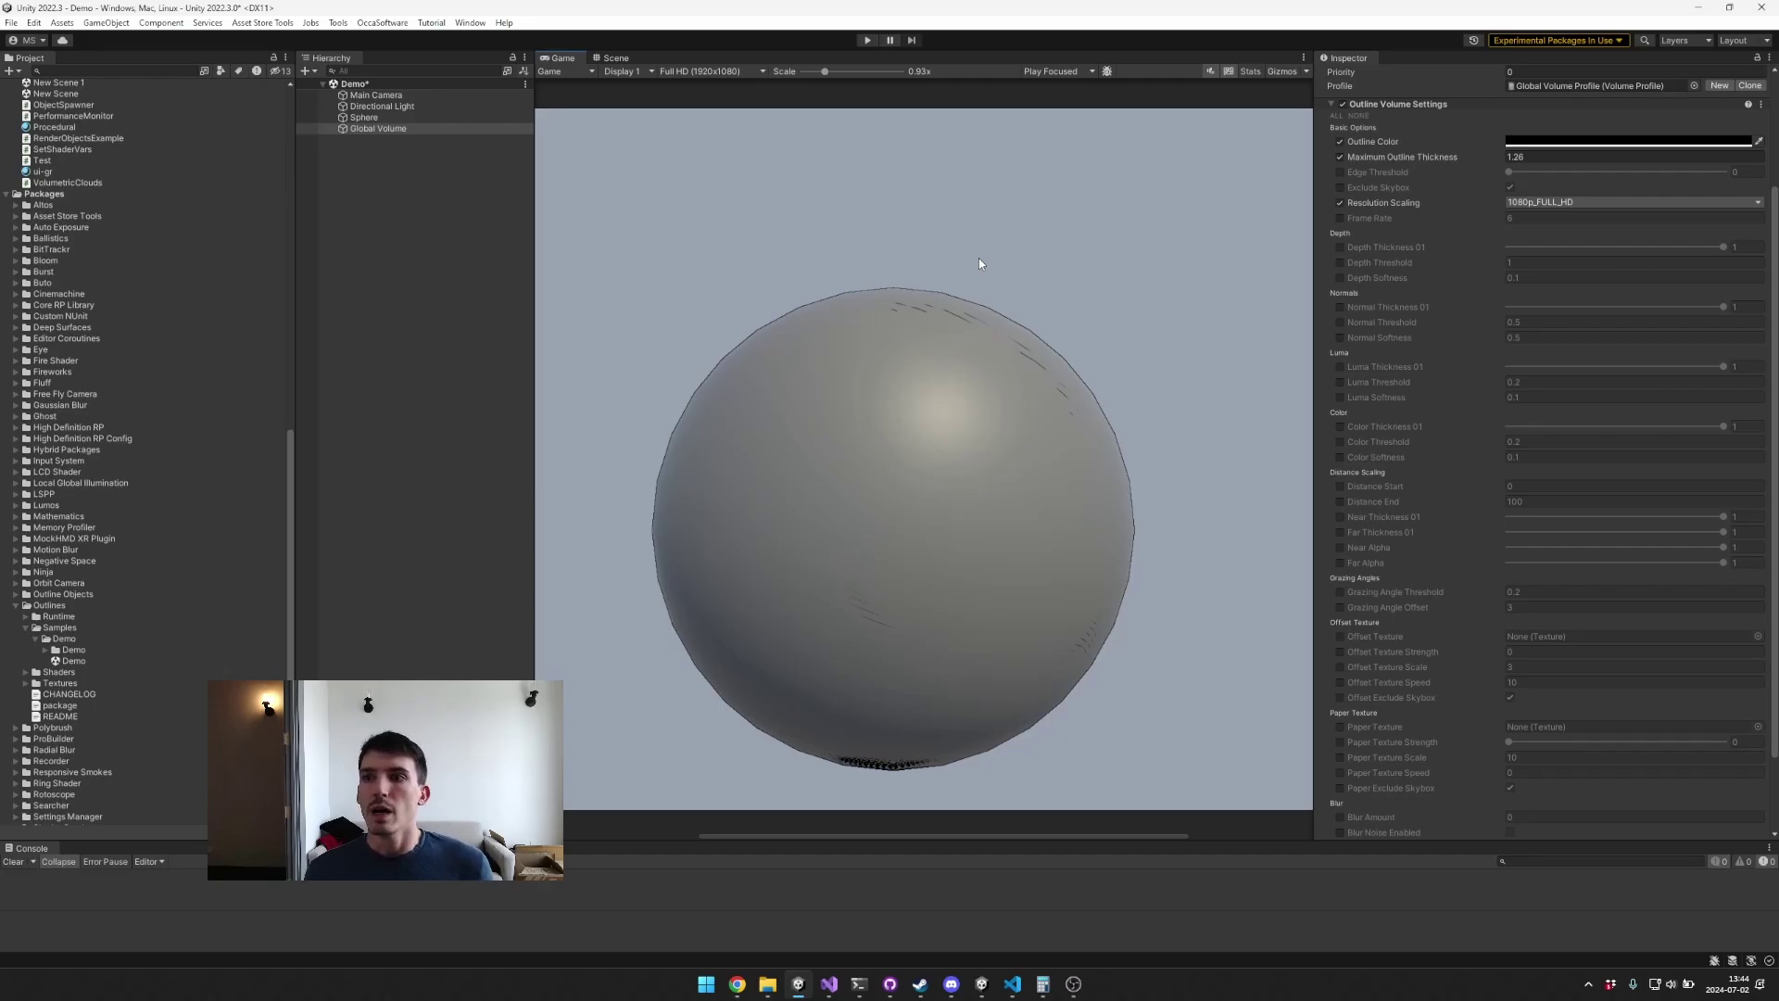
click(1623, 201)
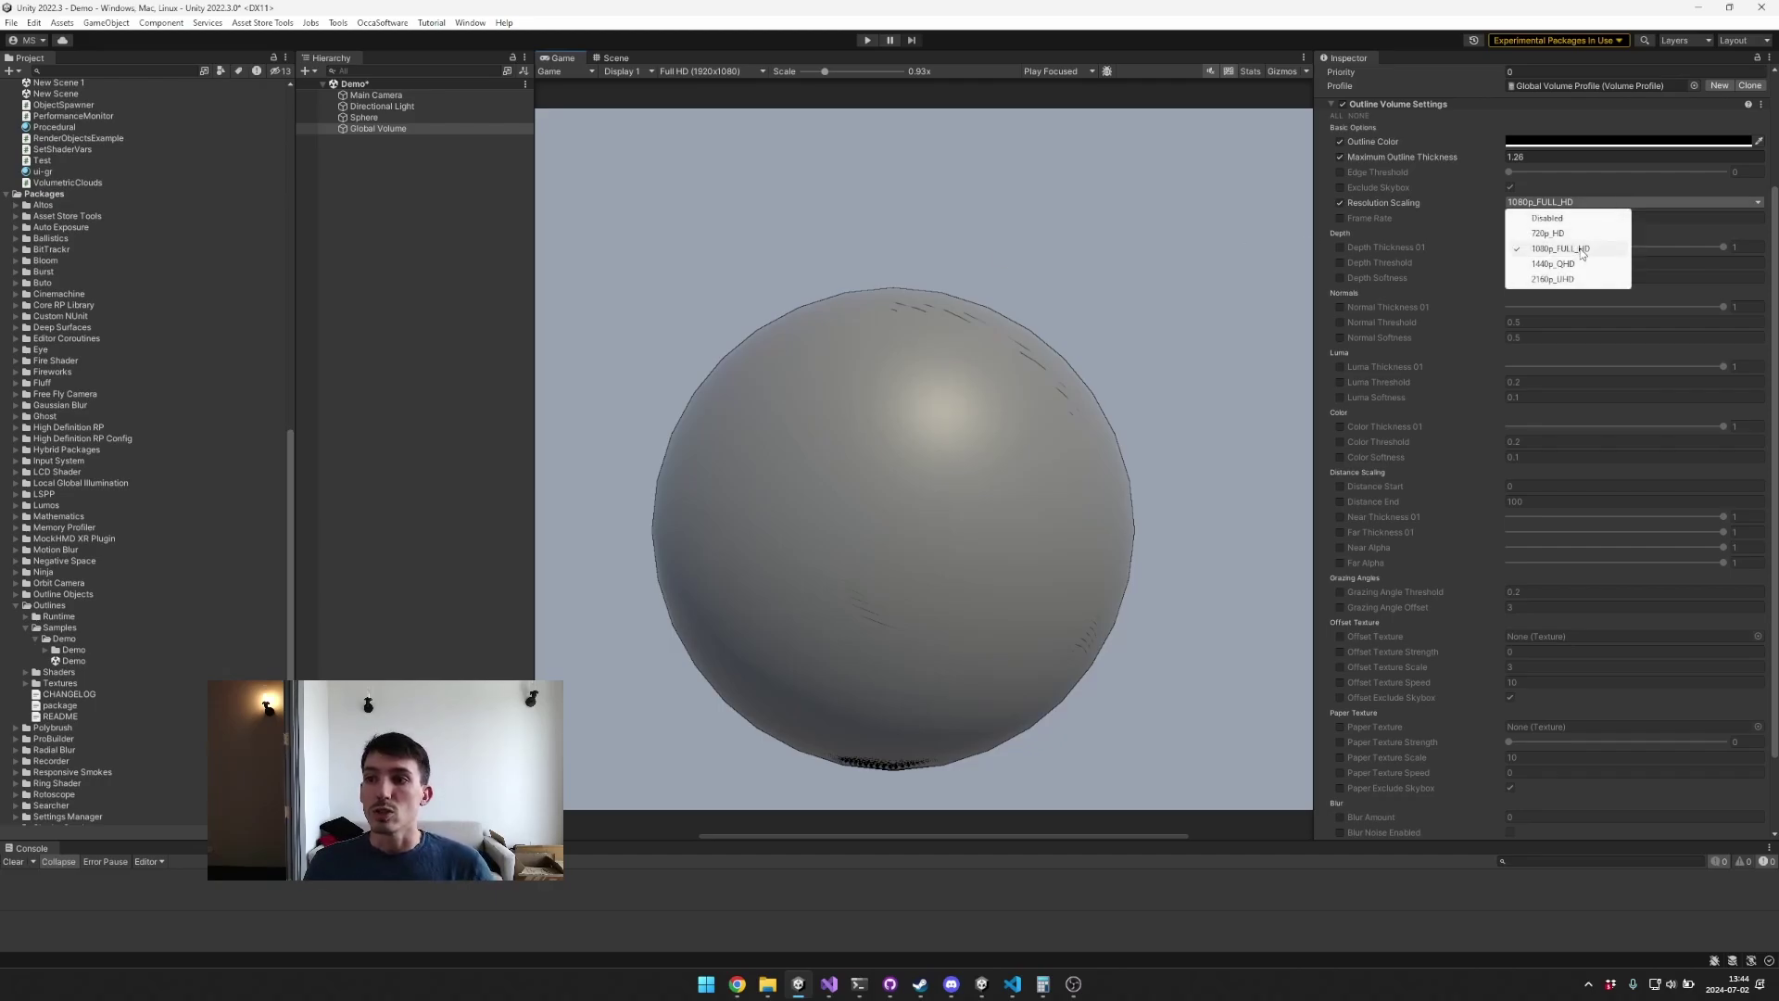
click(1395, 198)
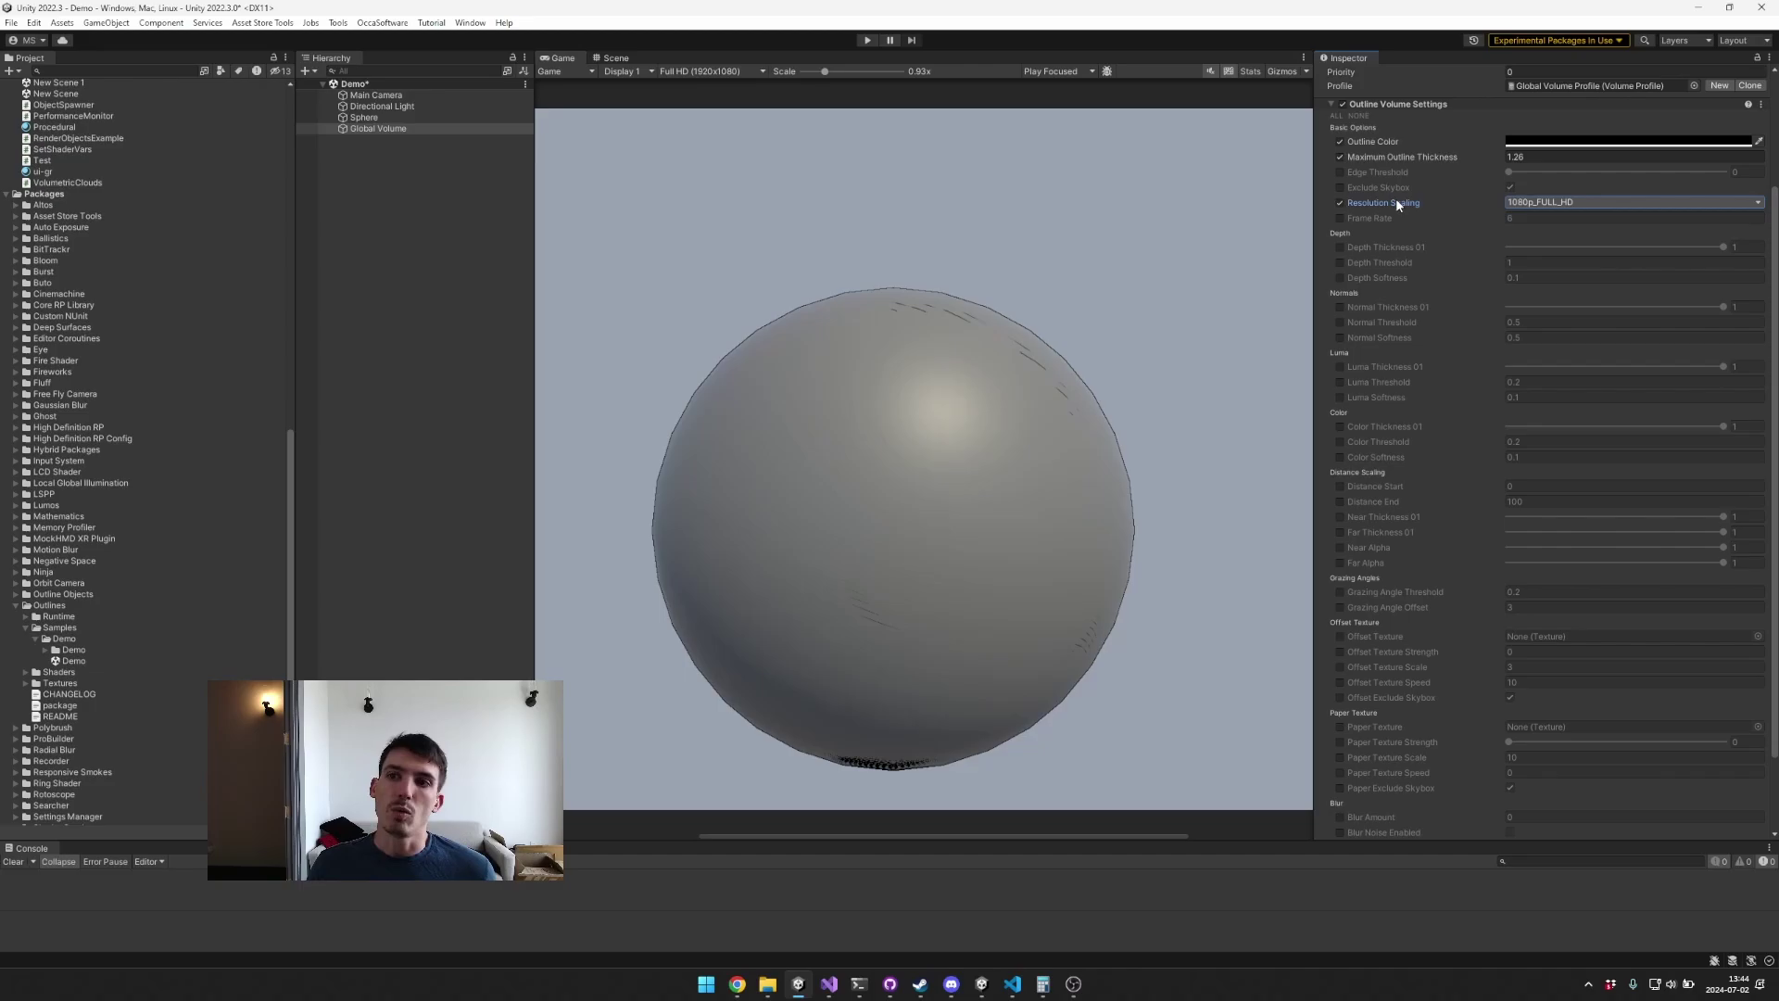
mouse_move(1395, 197)
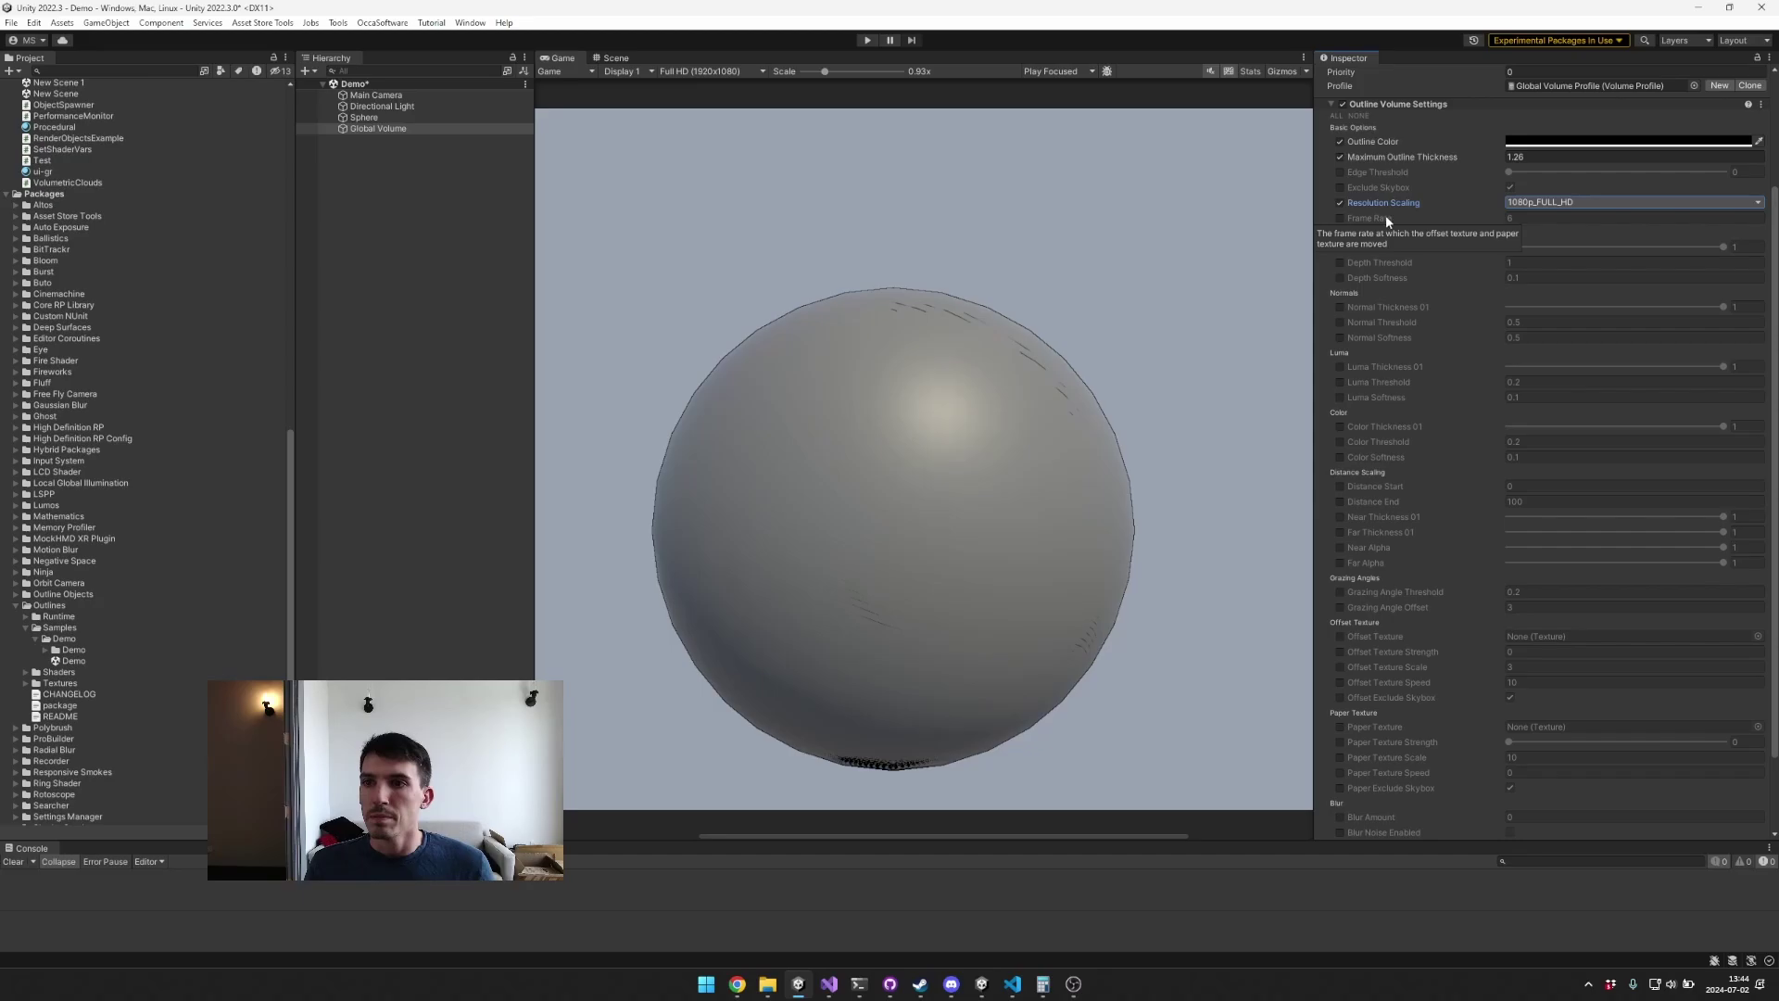
click(1340, 202)
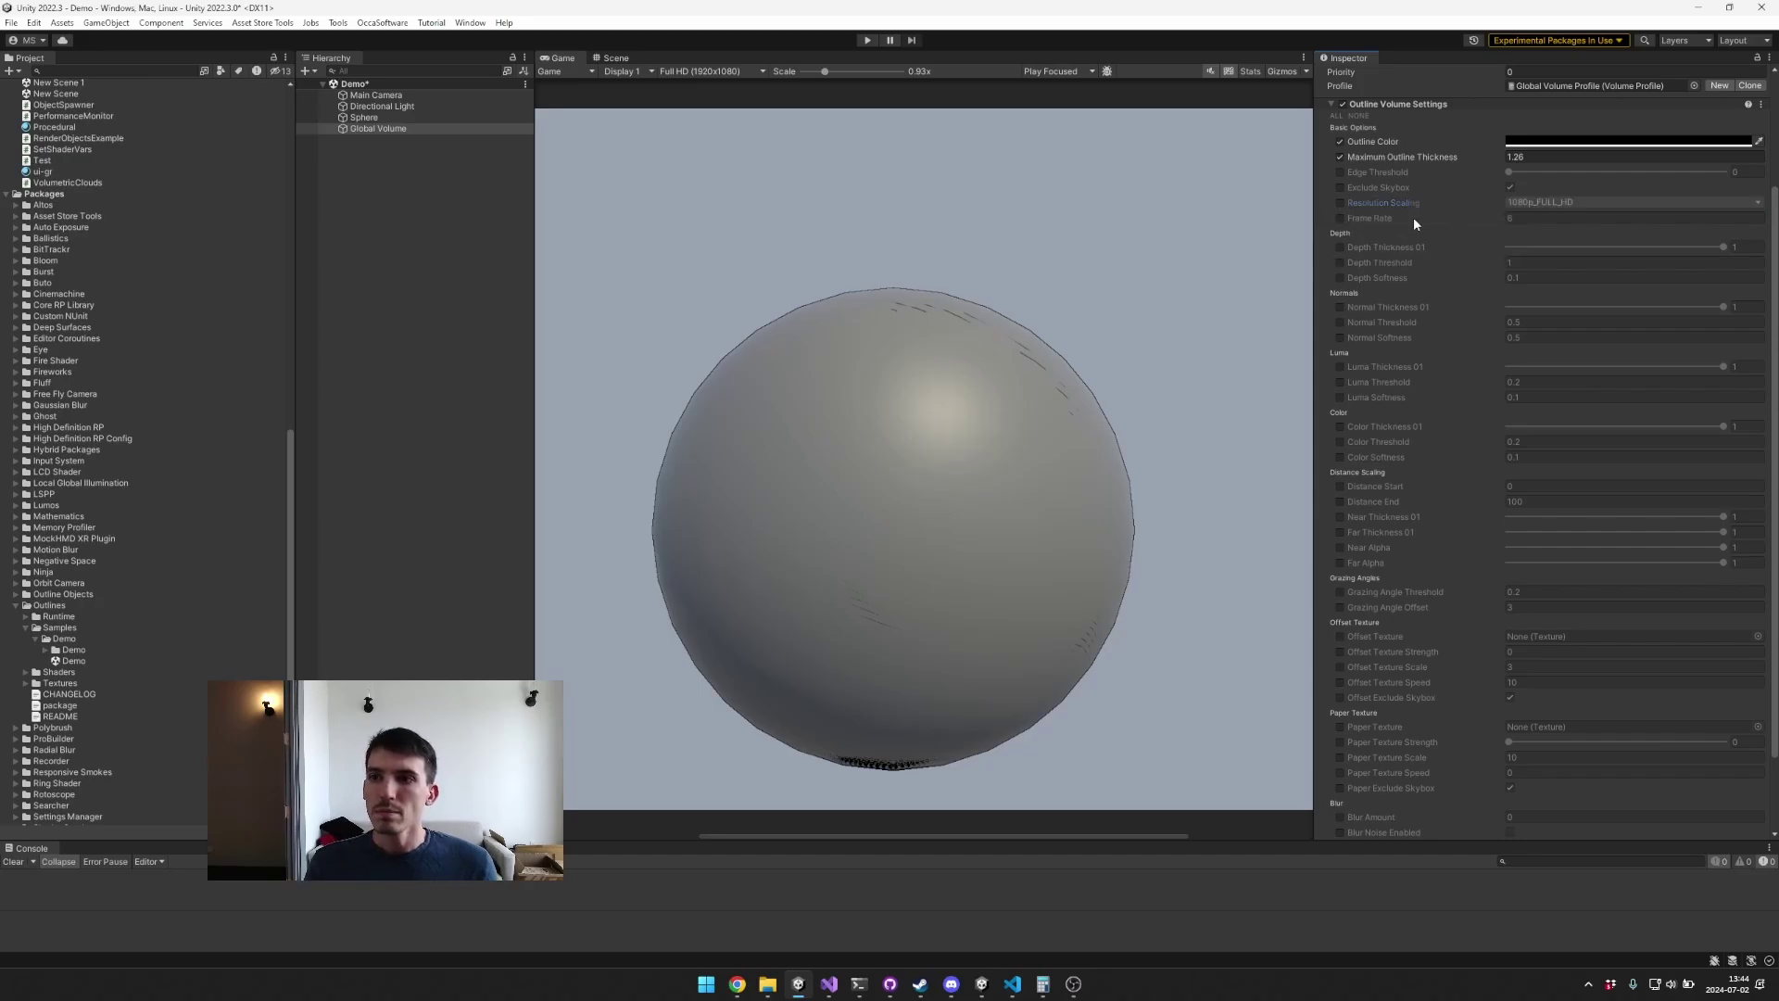
Step: Try the Frame Rate and Offset Texture overrides in the Outline Volume Settings and switch both back off
click(1341, 219)
scroll(1403, 218, down, 1)
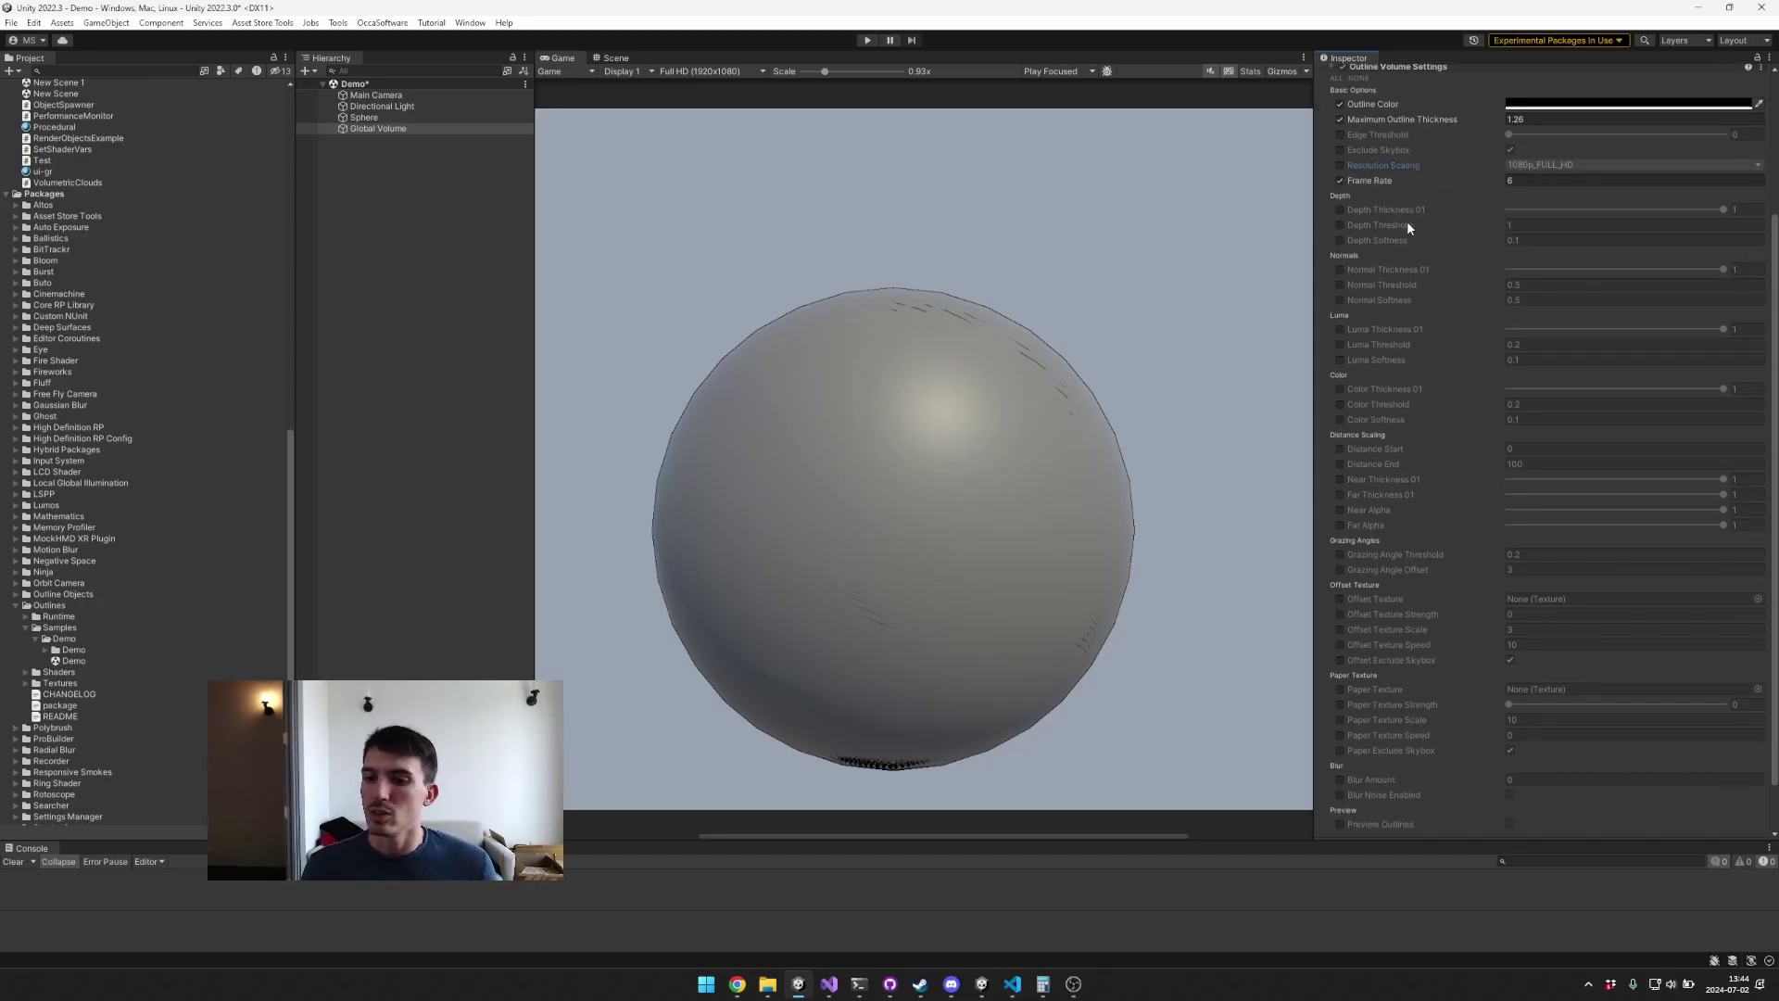
scroll(1357, 514, down, 2)
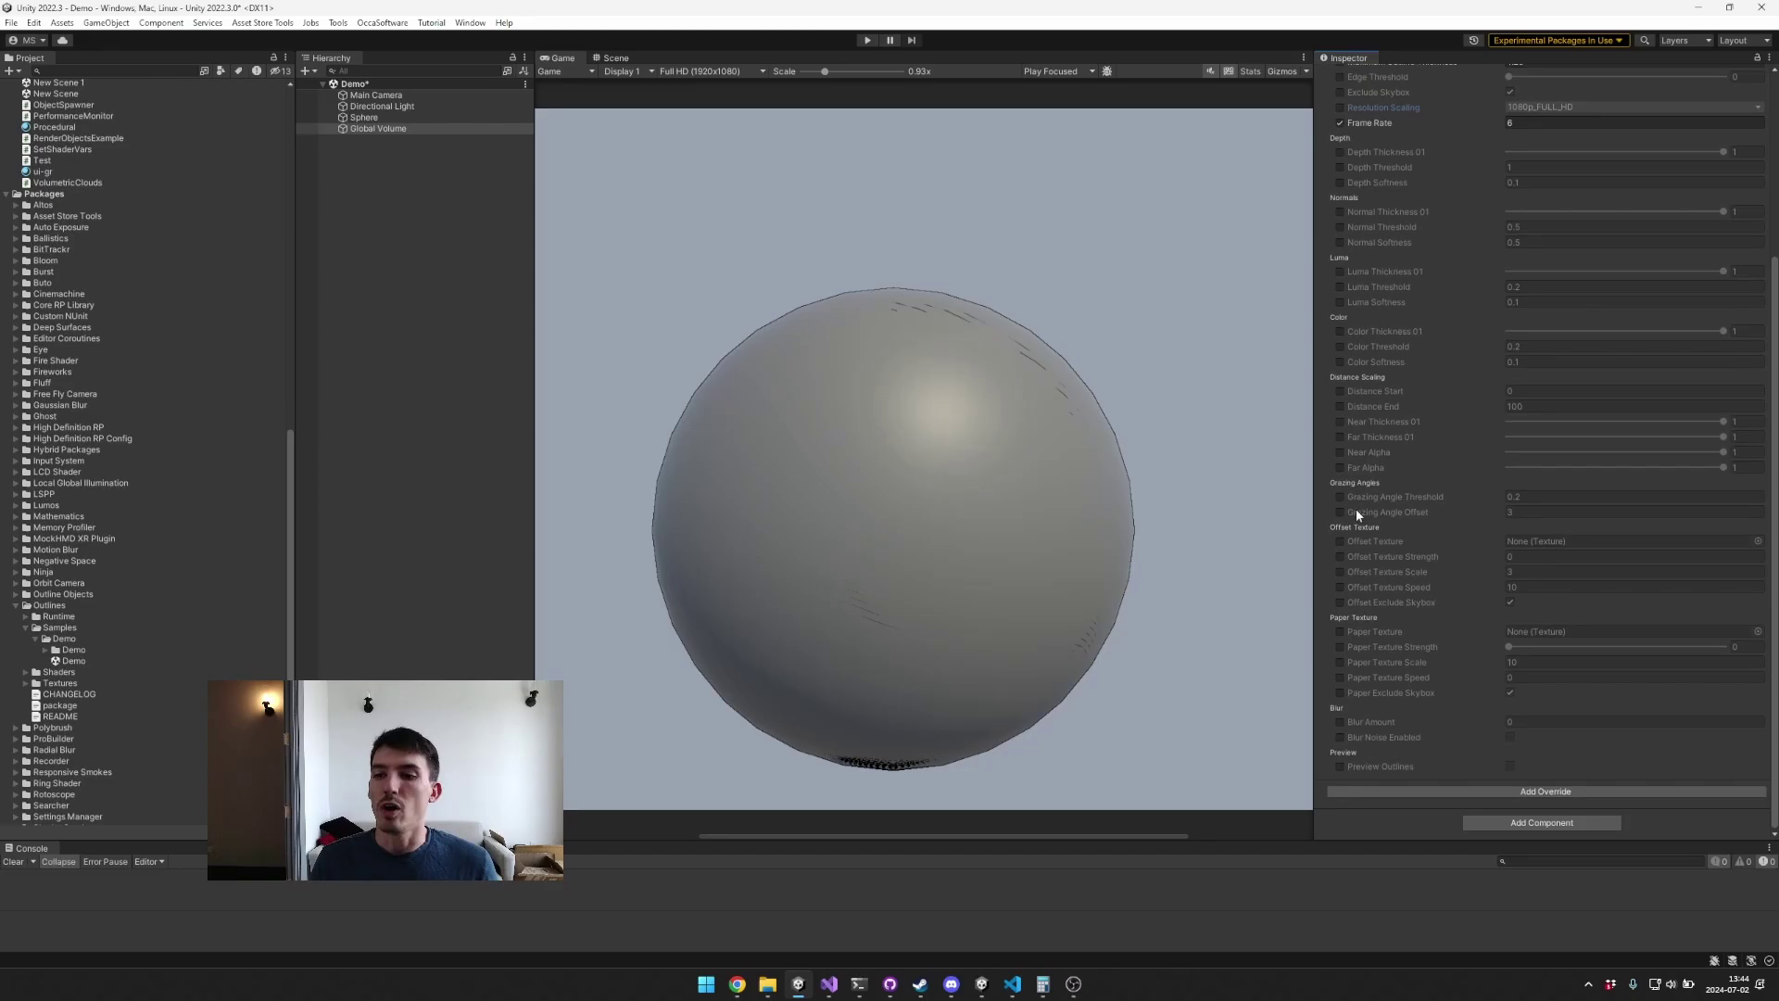
click(1339, 542)
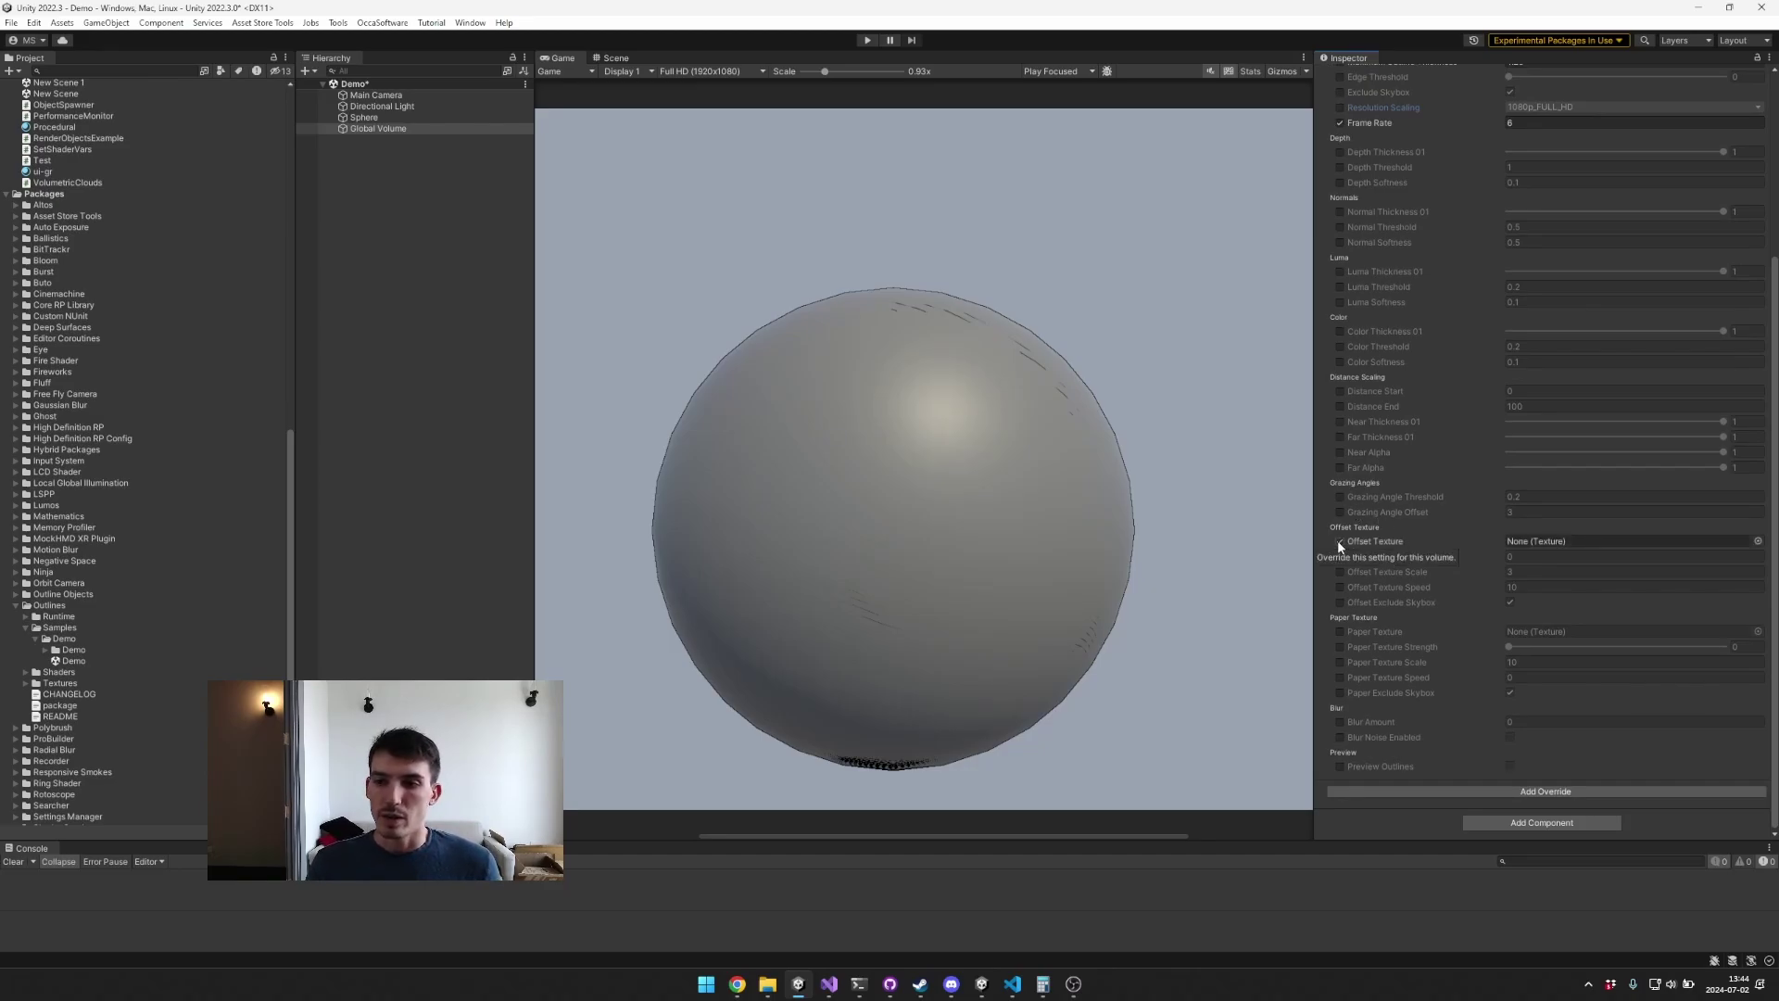
click(1338, 542)
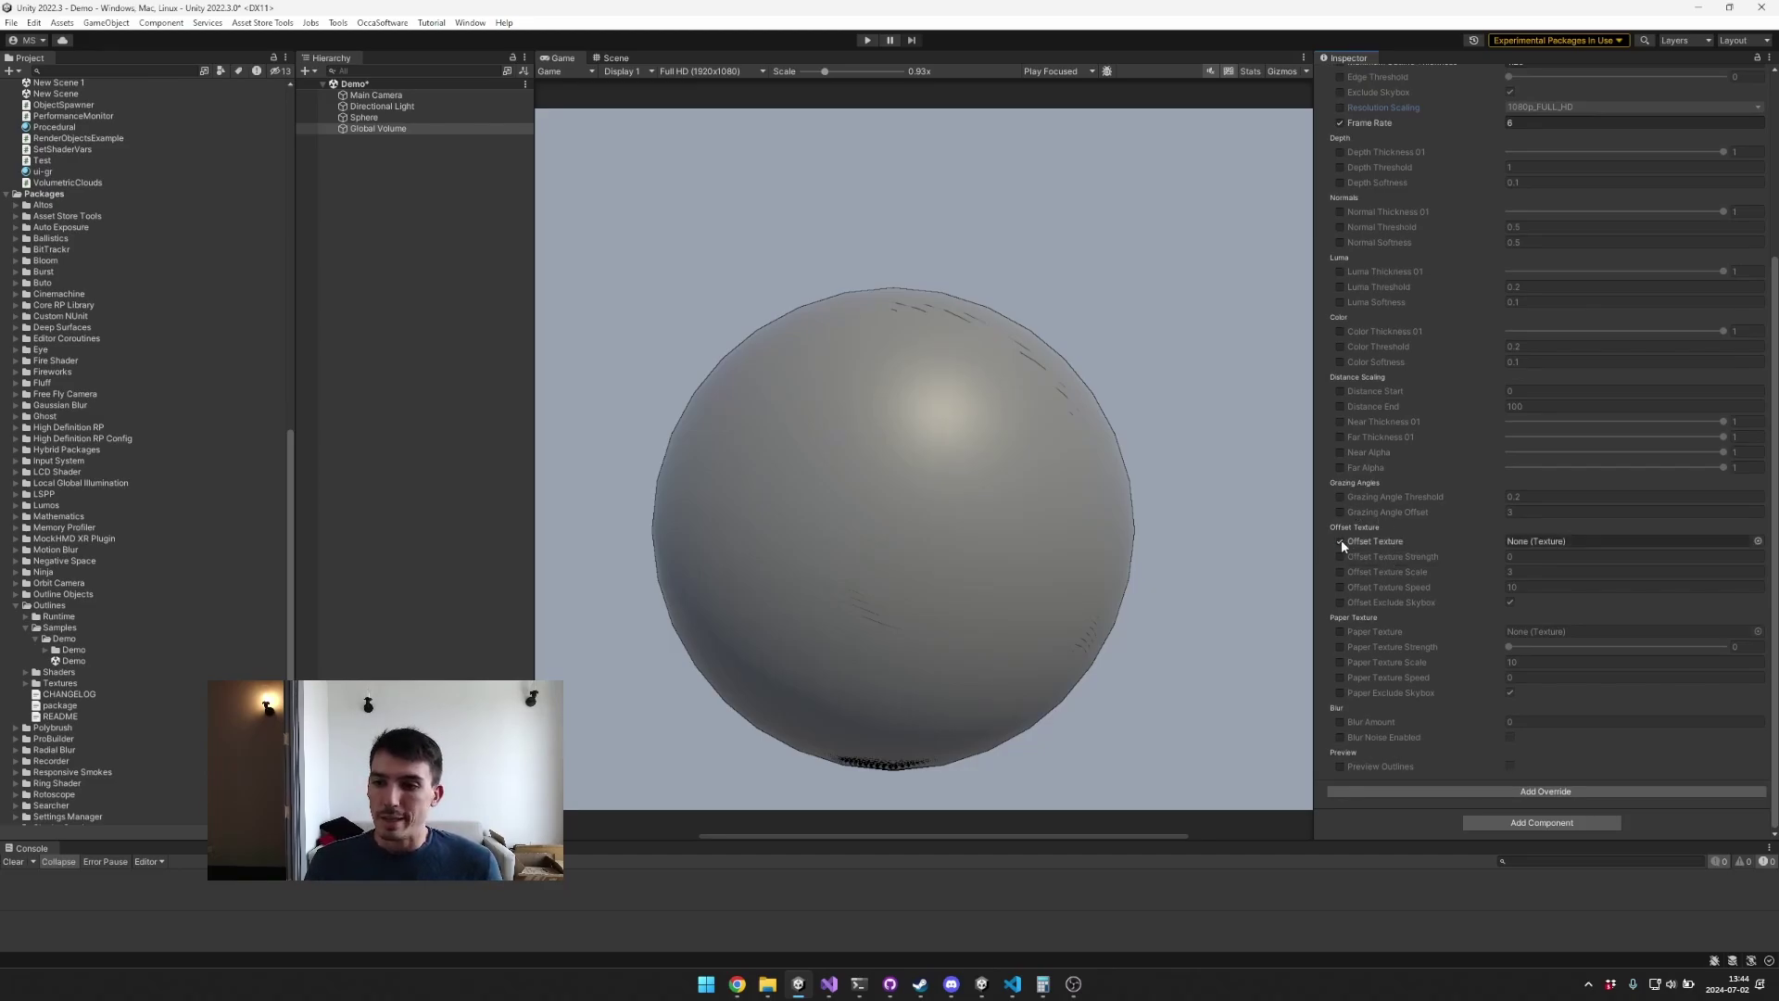
scroll(1342, 540, up, 2)
click(1338, 199)
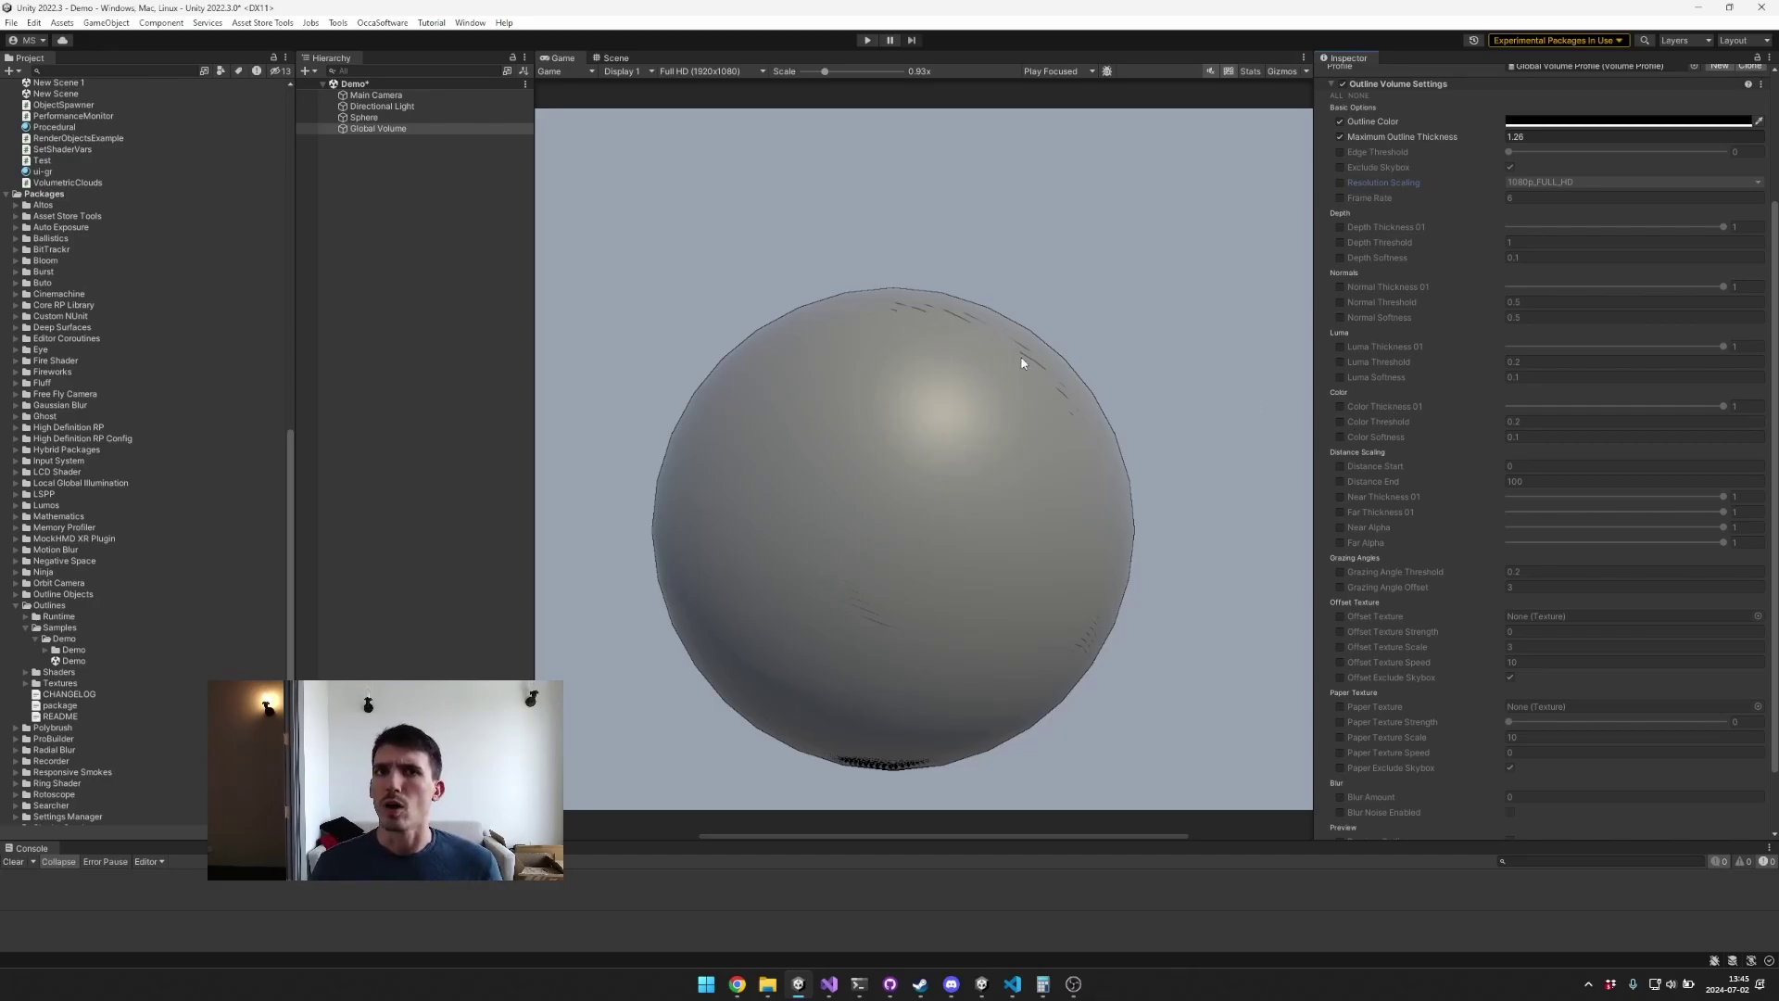
Step: Examine the descriptions of the Distance Scaling and Grazing Angles settings in the Outline Volume Settings
scroll(1377, 424, down, 3)
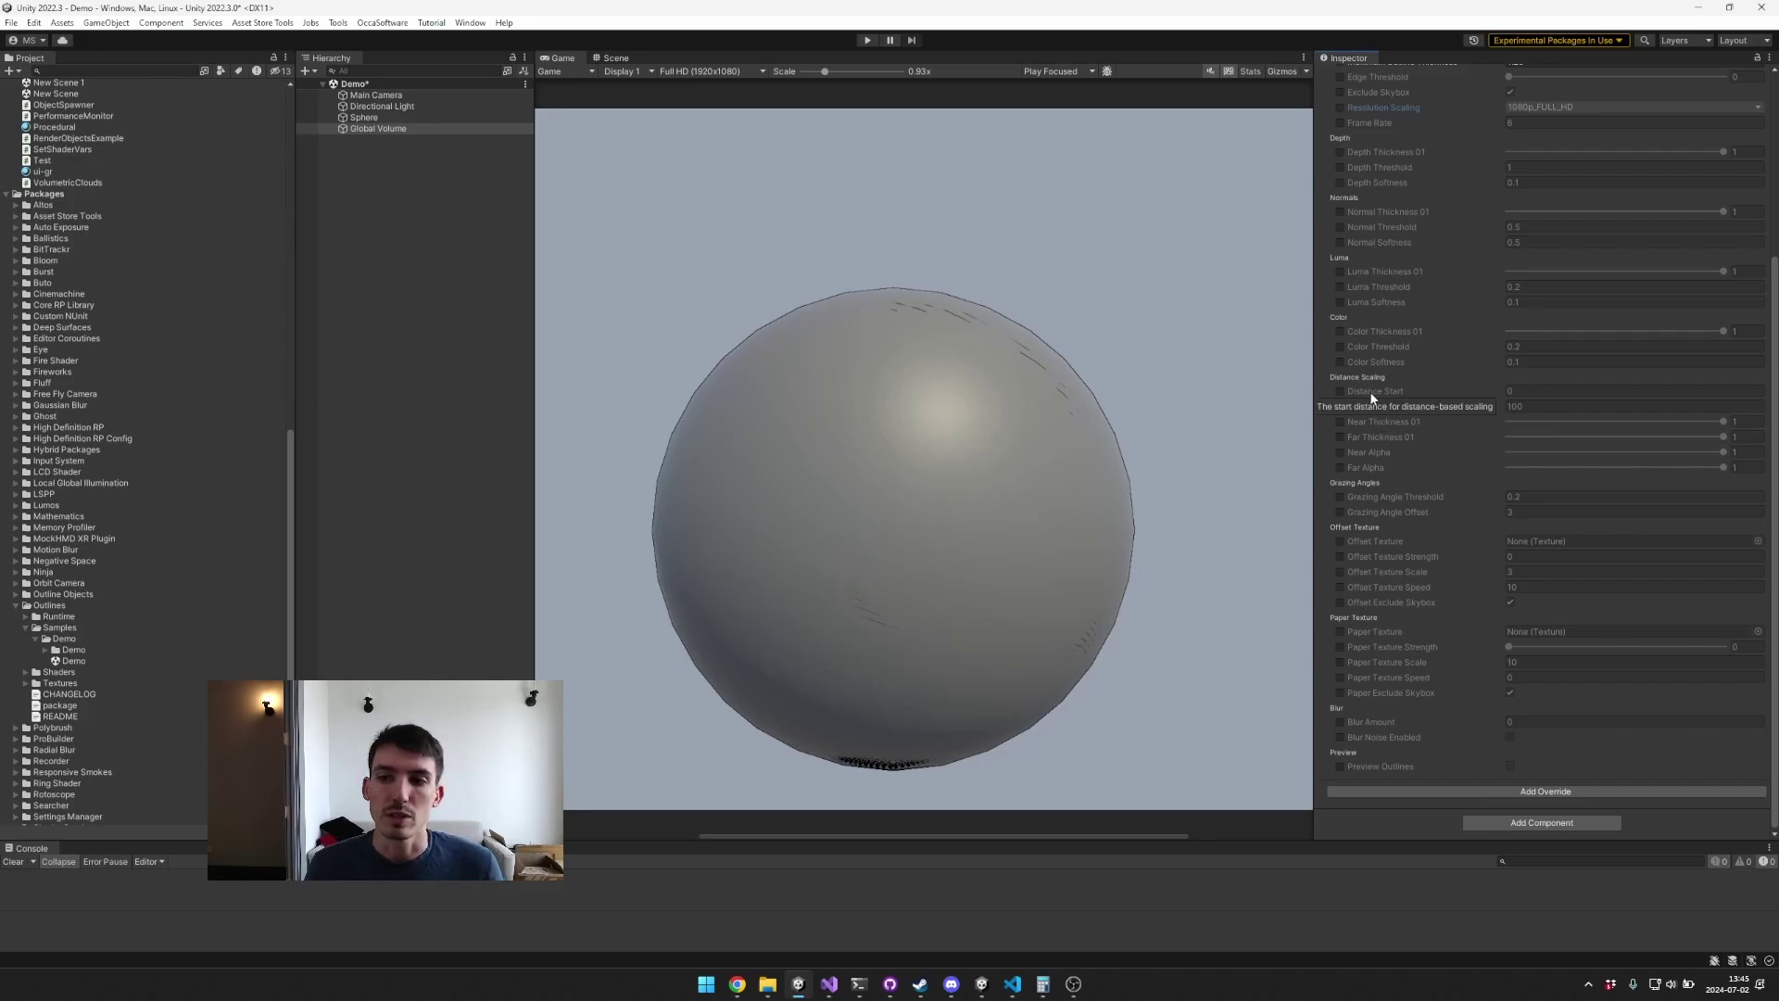
mouse_move(1375, 391)
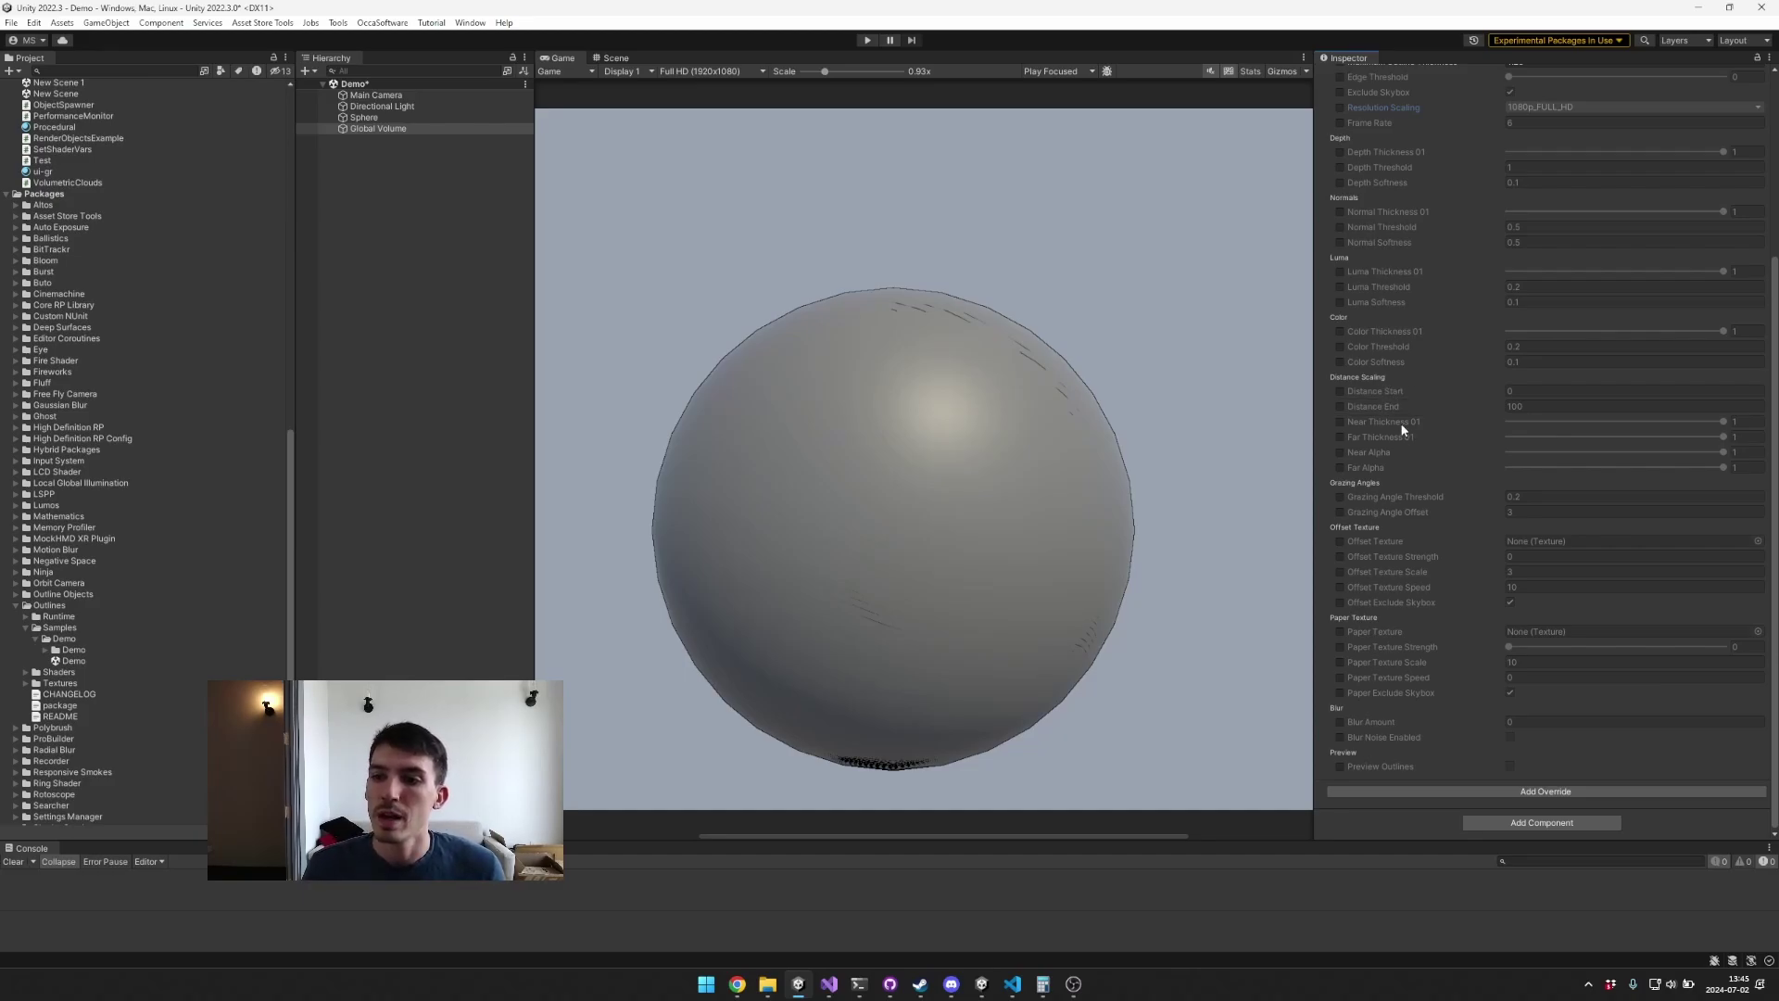
mouse_move(1373, 450)
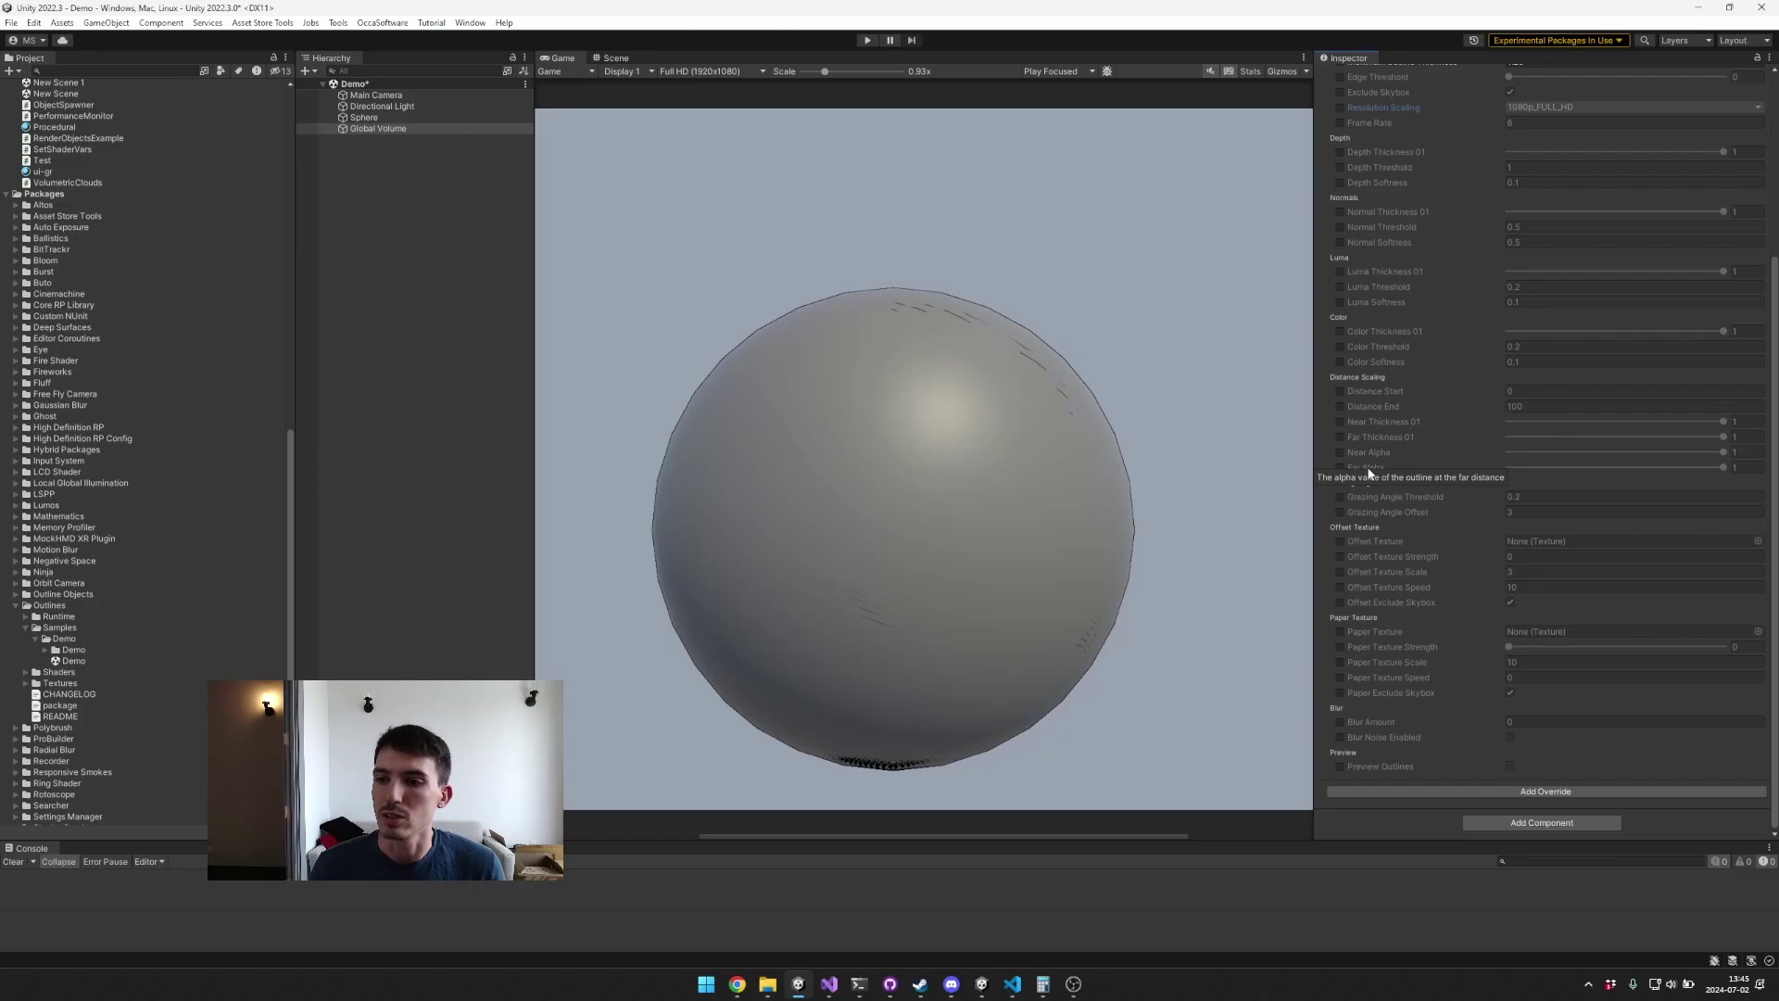
mouse_move(1393, 498)
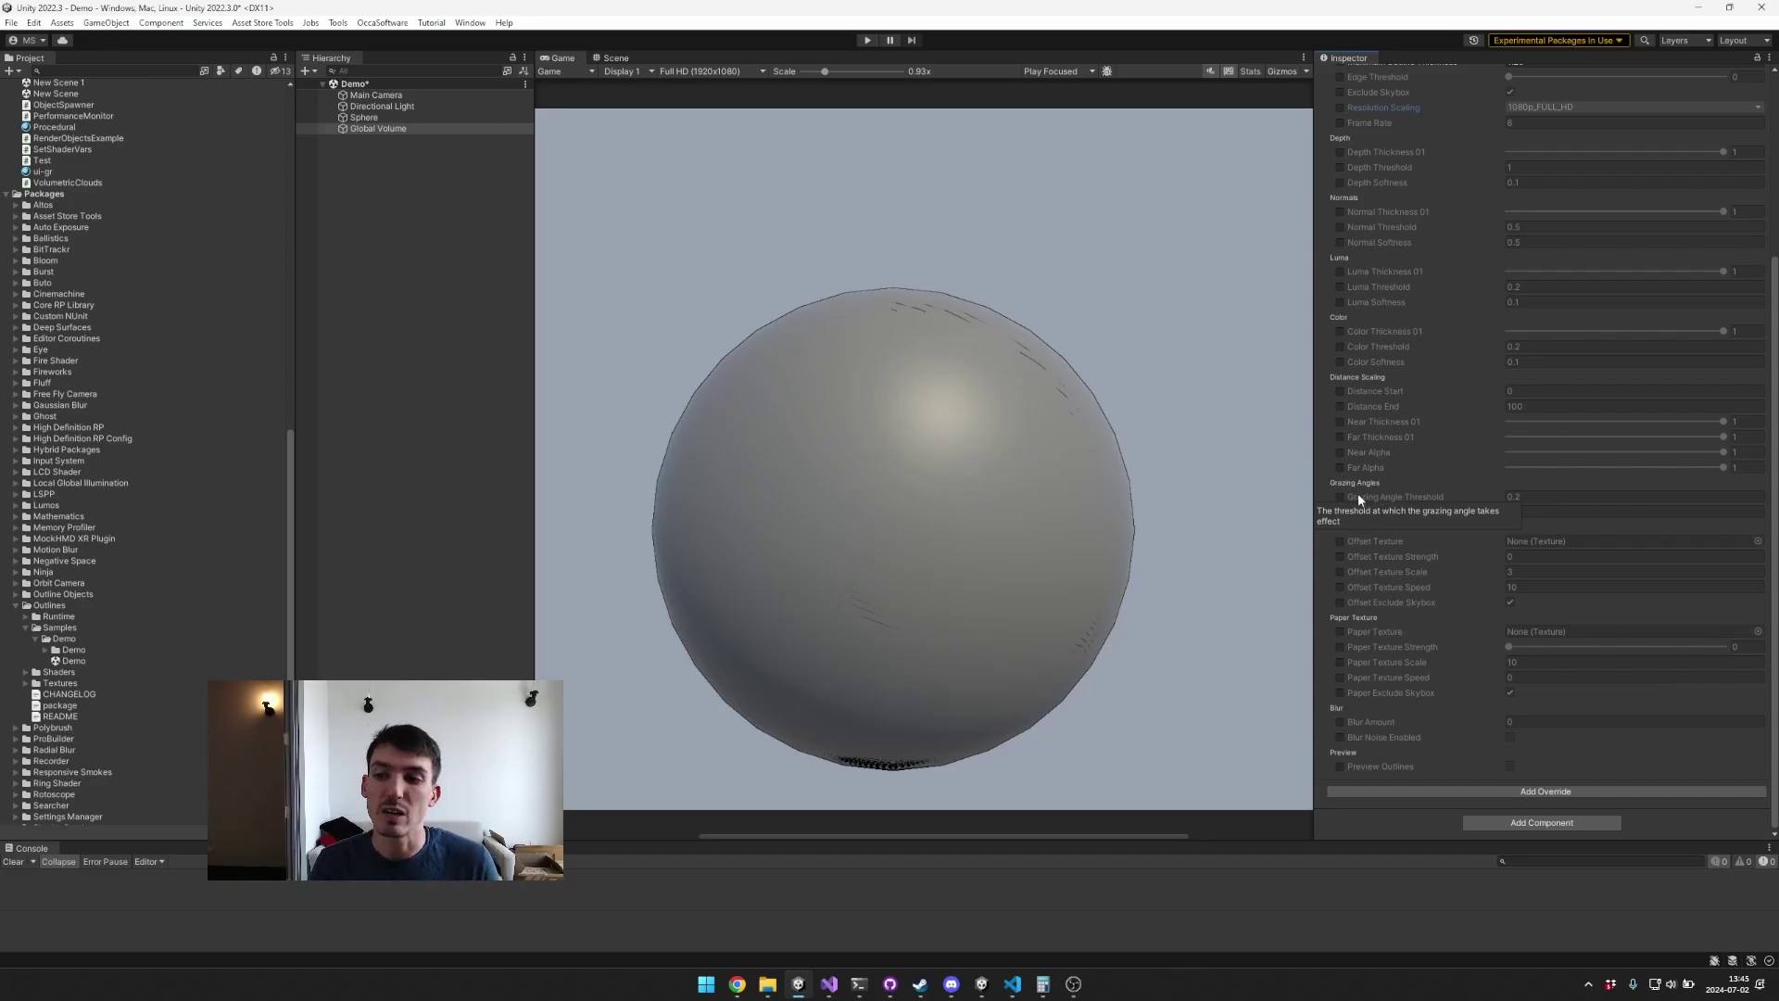
Step: Add a 3D cube object to the Demo scene
right_click(428, 263)
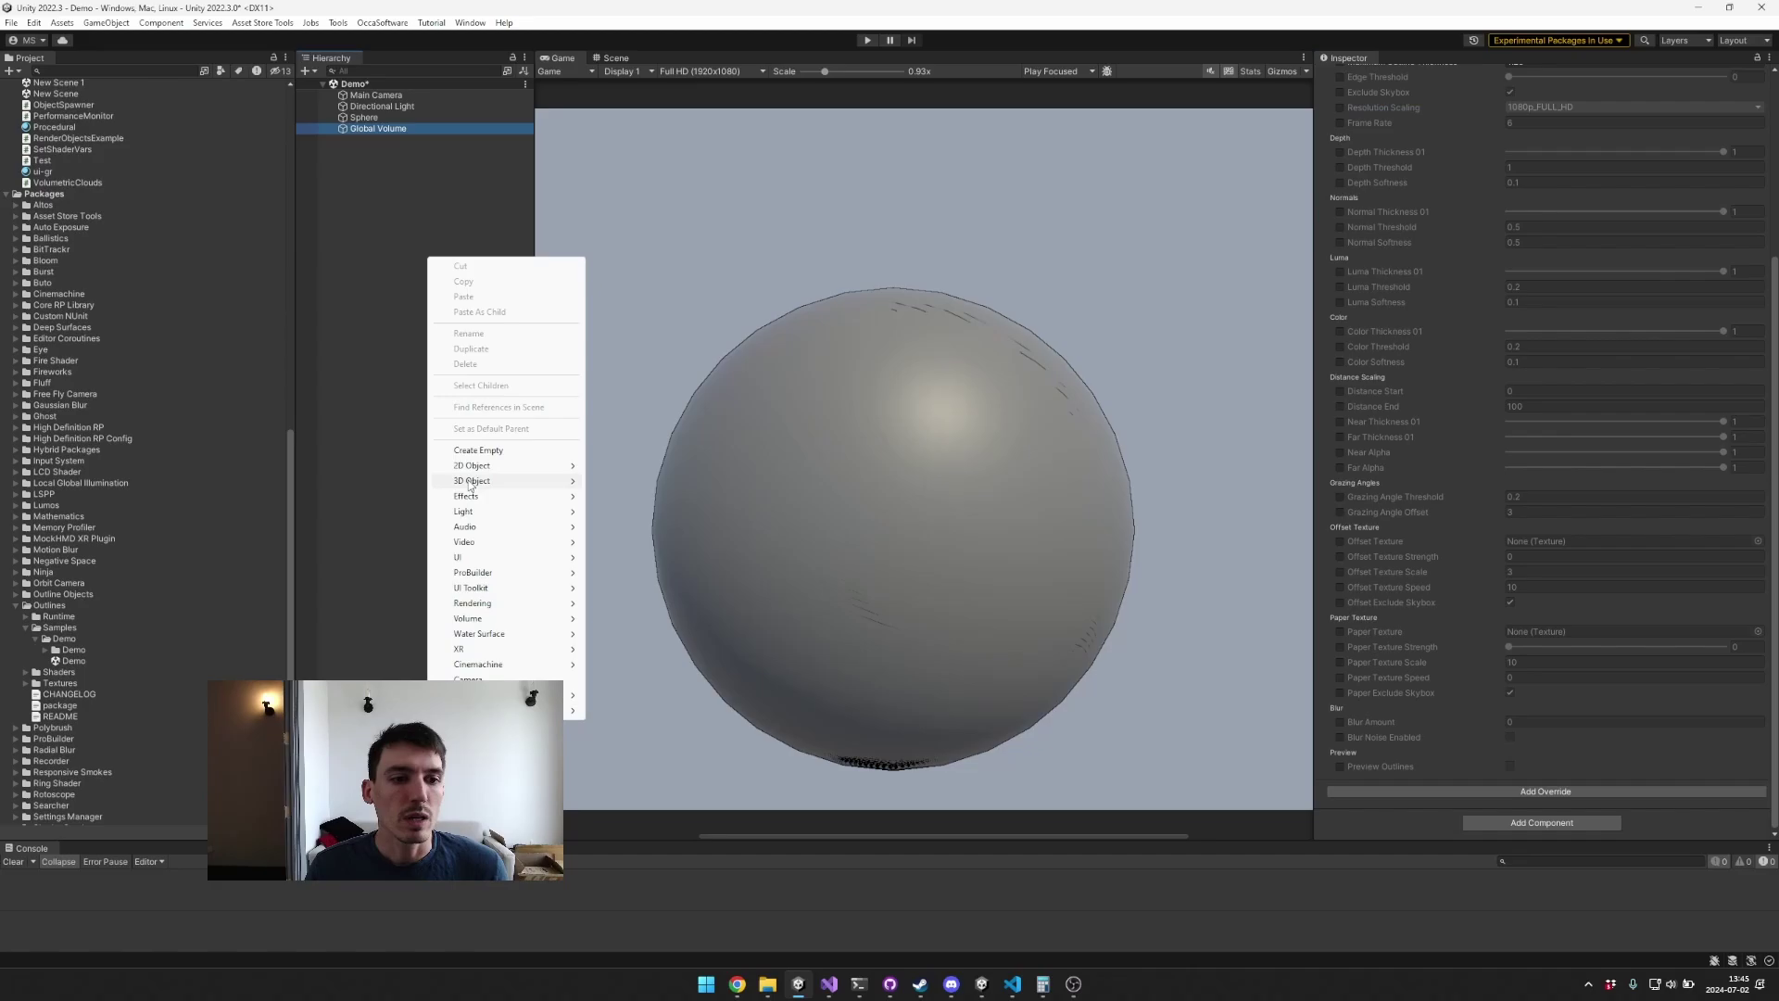
mouse_move(511, 480)
click(618, 481)
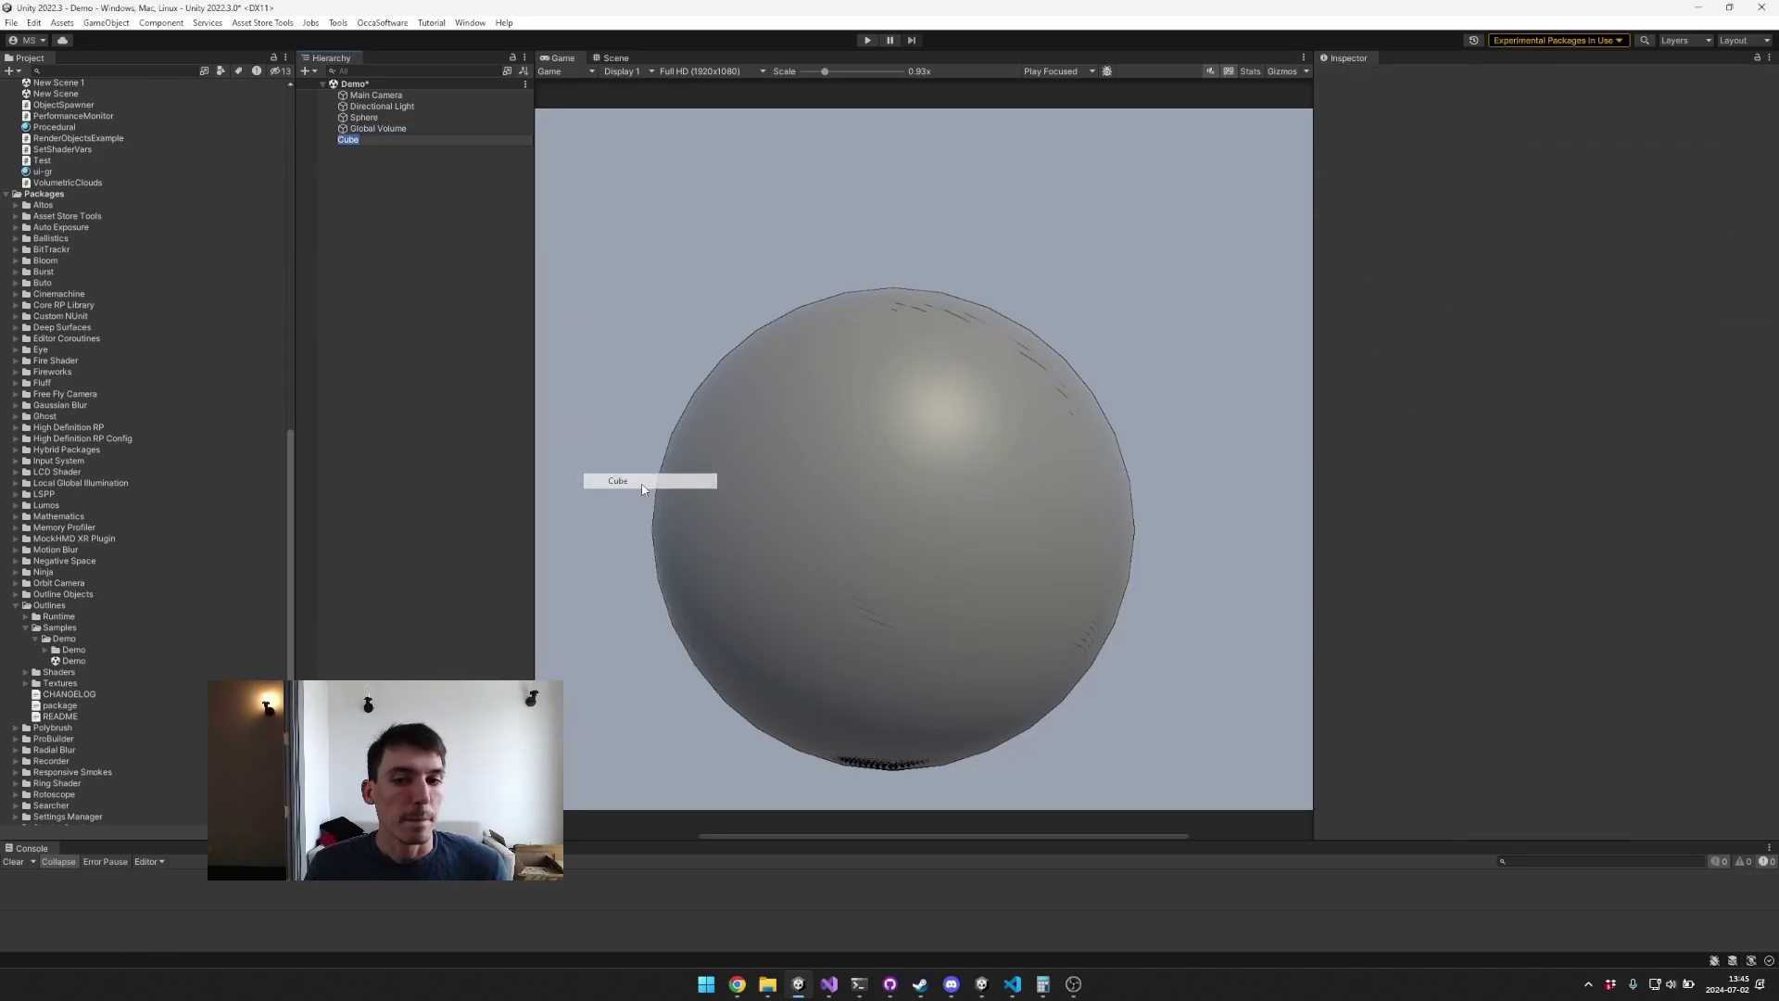
Step: Scale the cube uniformly to 5.95 and rotate it about -16.8 degrees around X so its top face shows in the Game view
click(612, 59)
scroll(906, 218, down, 5)
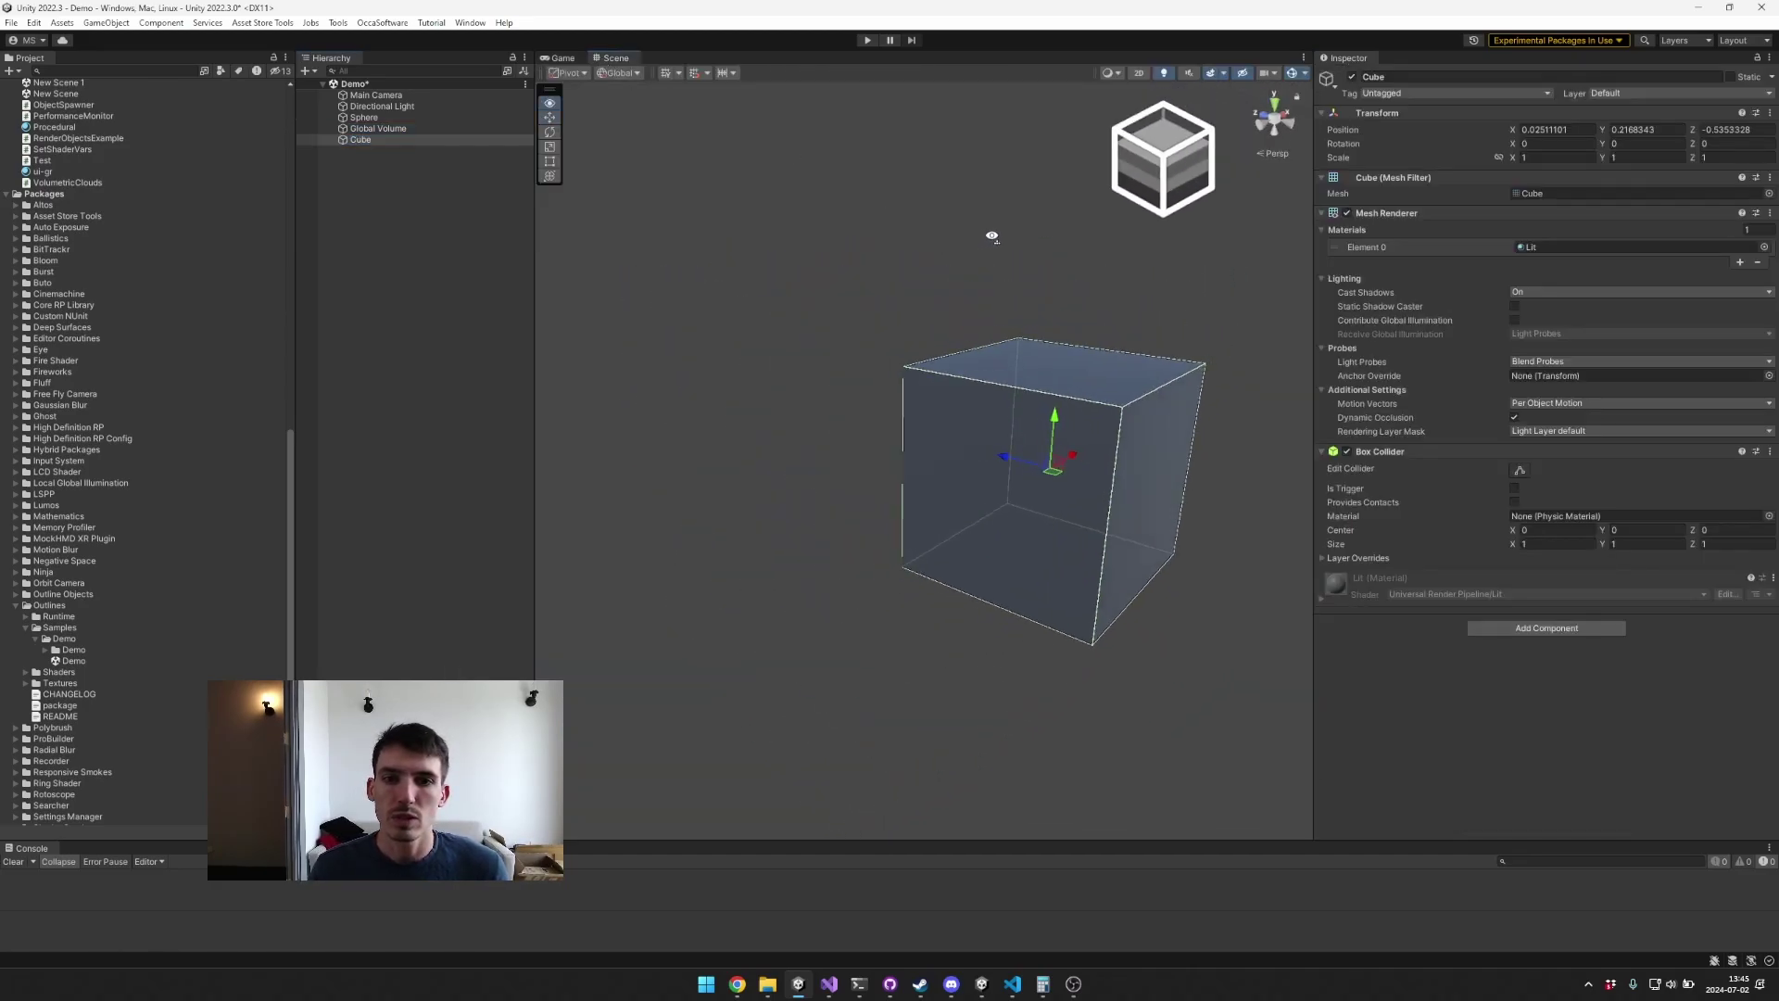
right_drag(907, 217, 1038, 219)
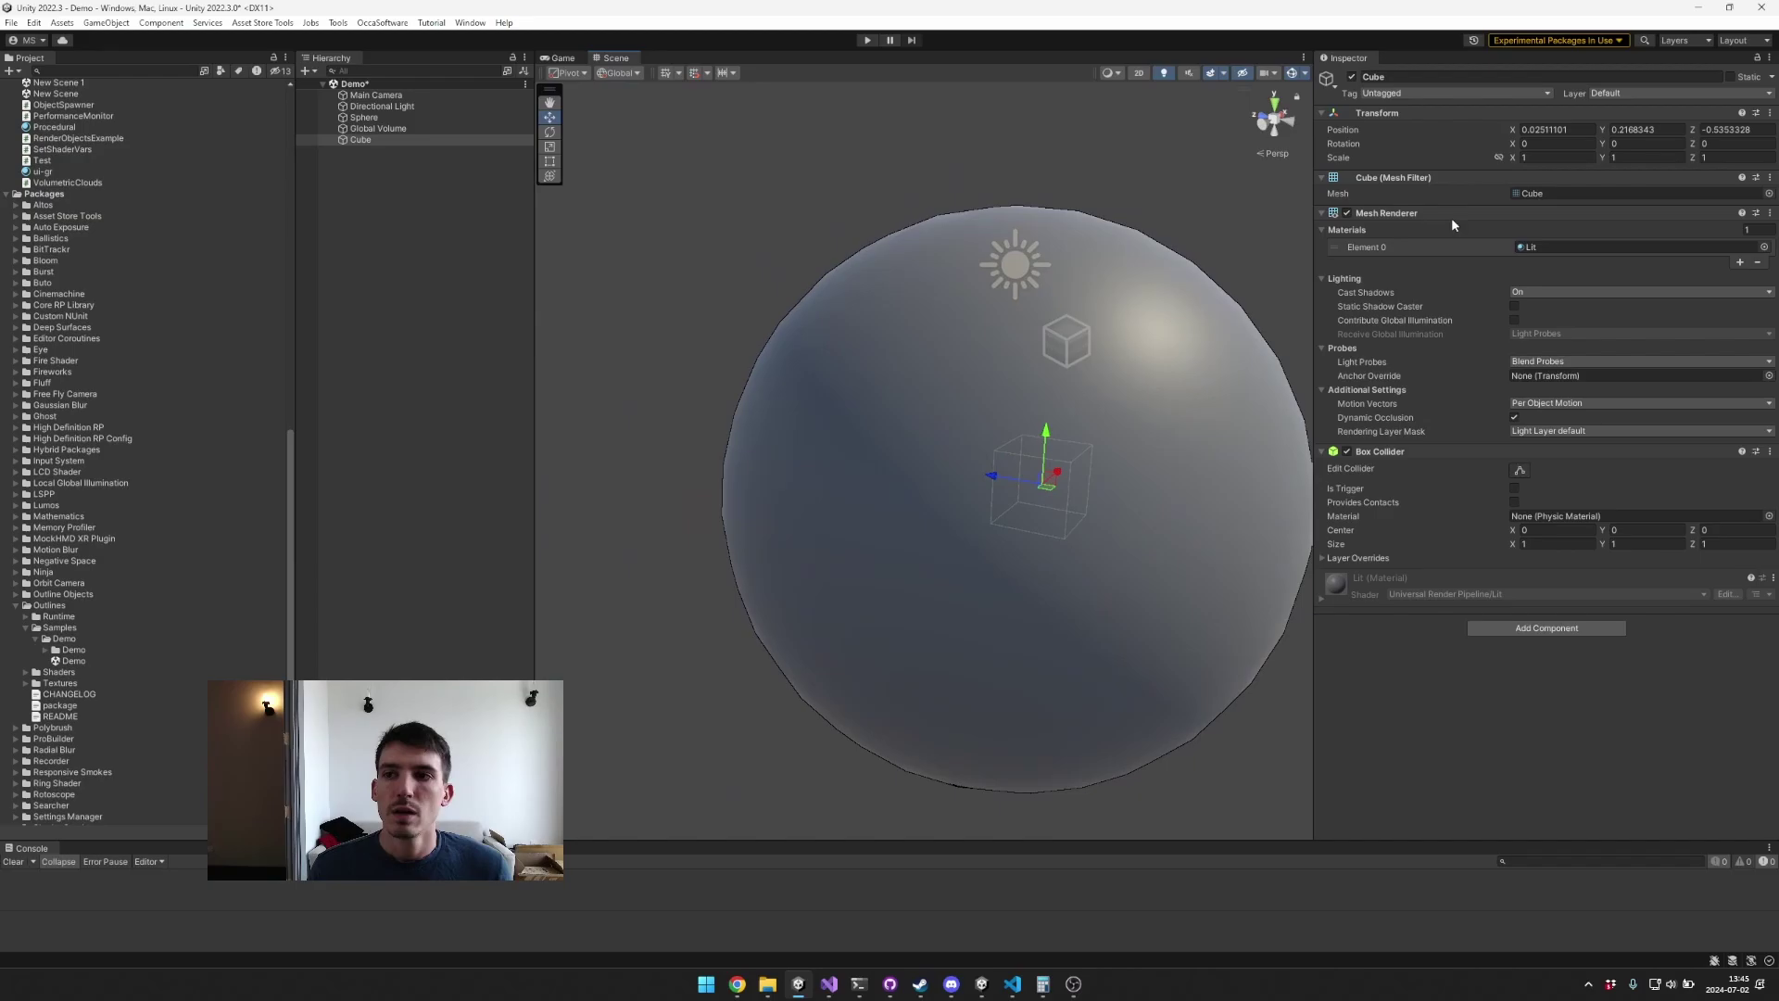
drag(1512, 158, 1586, 159)
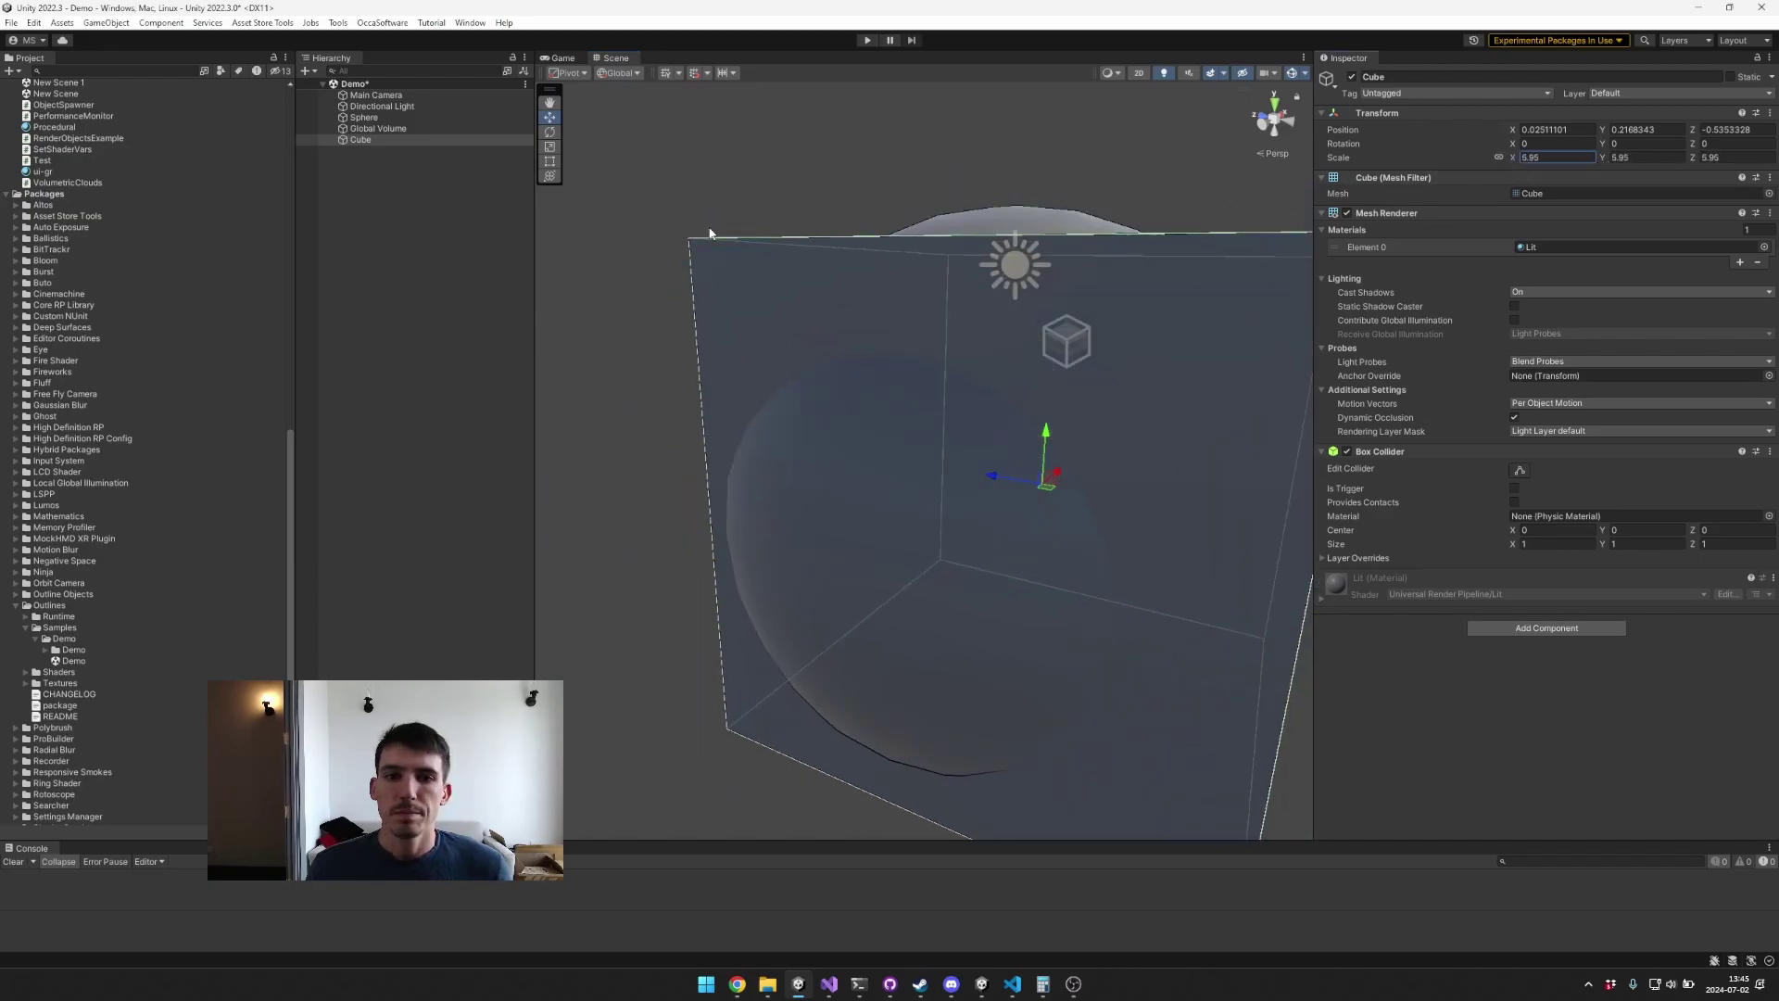
click(562, 58)
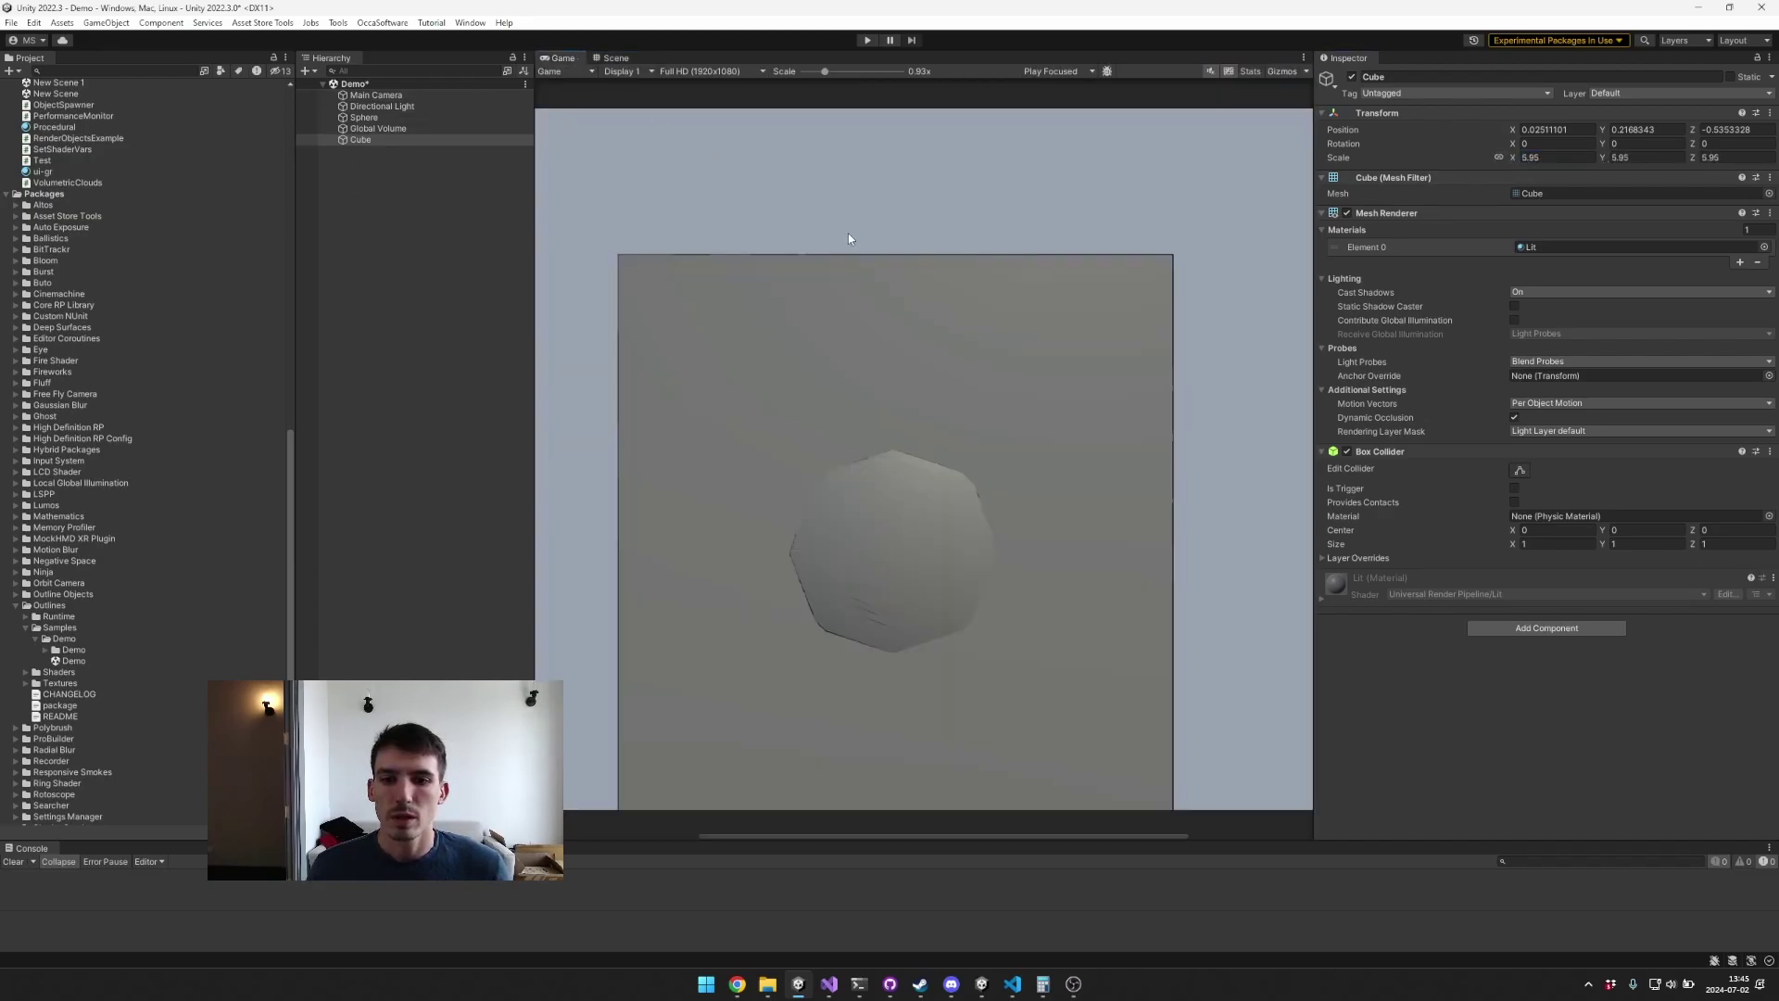
drag(1513, 143, 1126, 179)
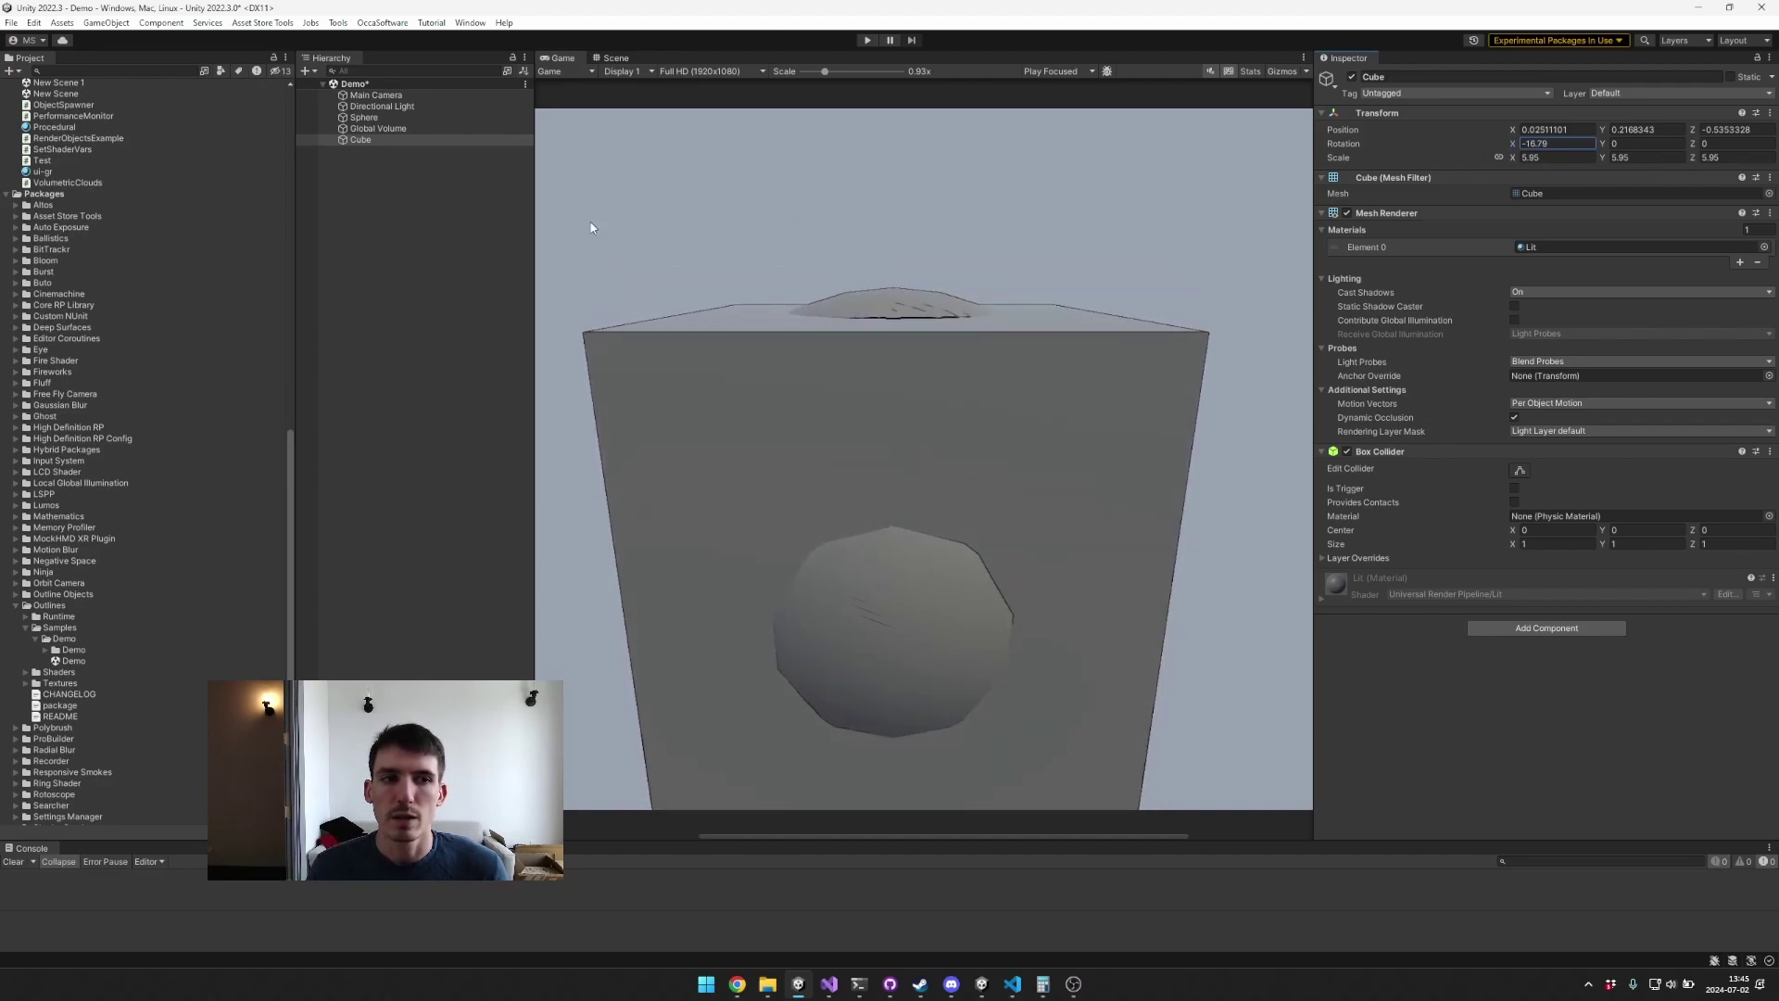
Step: Deactivate the Sphere object in the scene
click(364, 116)
click(1352, 77)
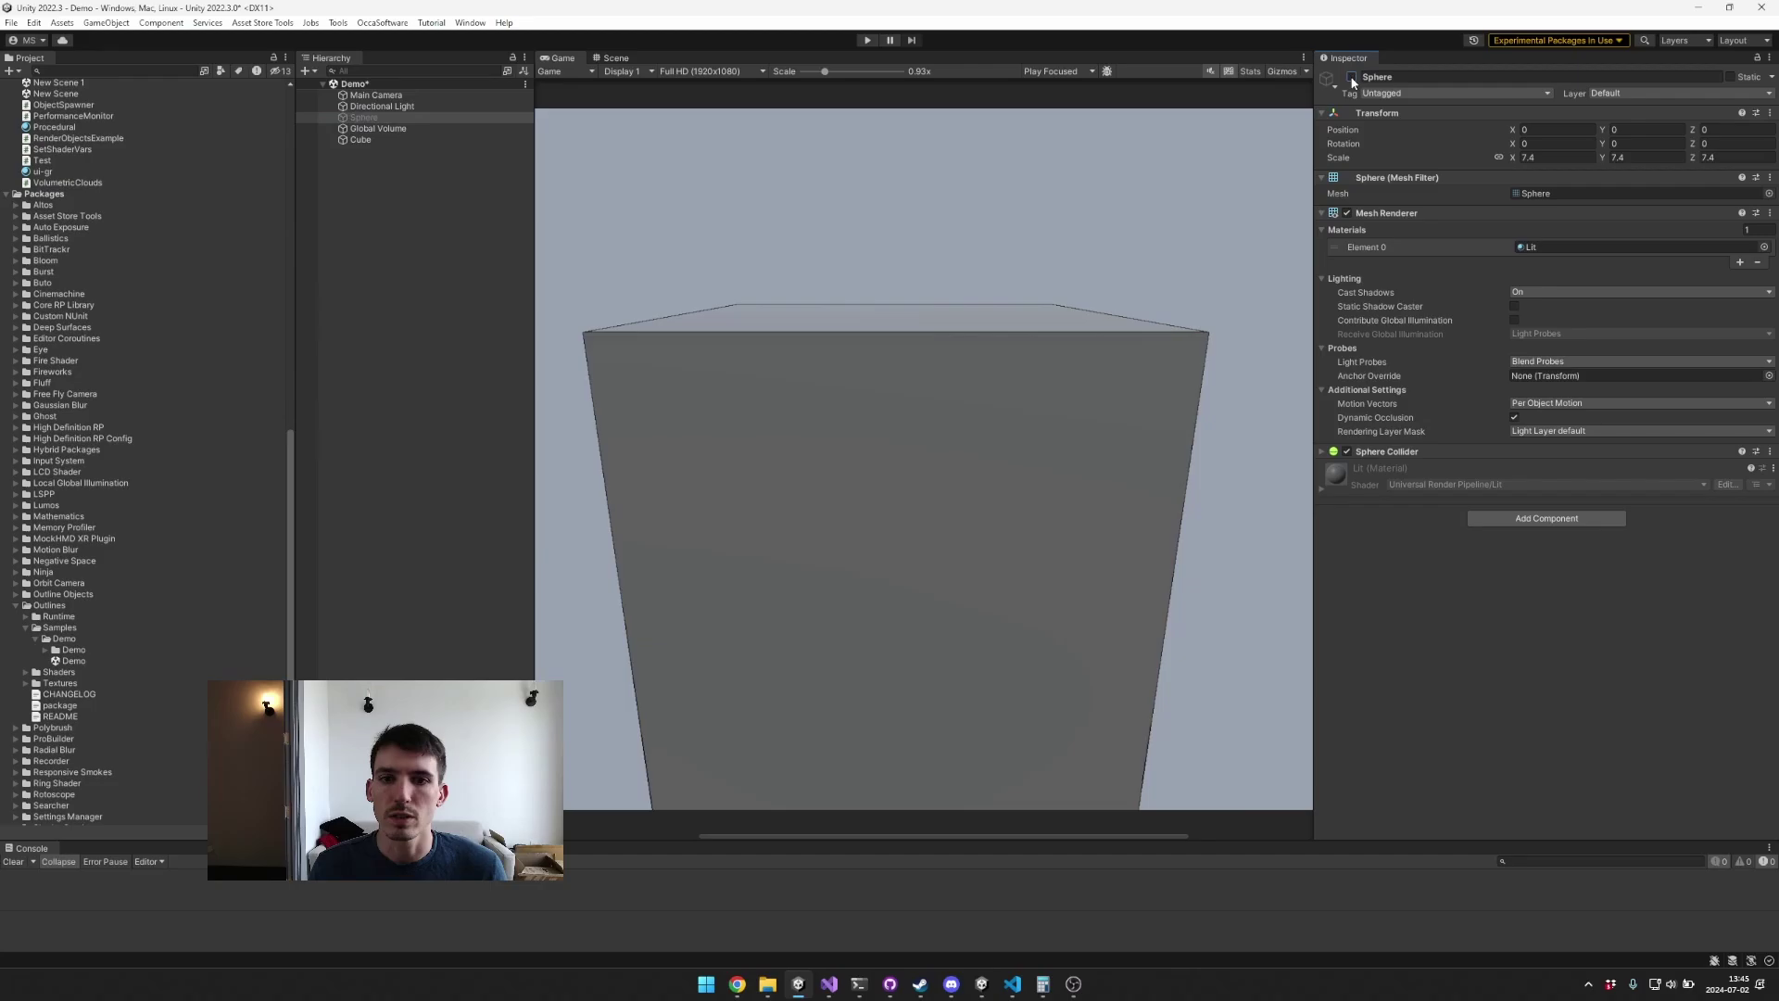
Step: On the Global Volume, override the Grazing Angle Threshold with 0.03 and the Grazing Angle Offset with 0
click(415, 106)
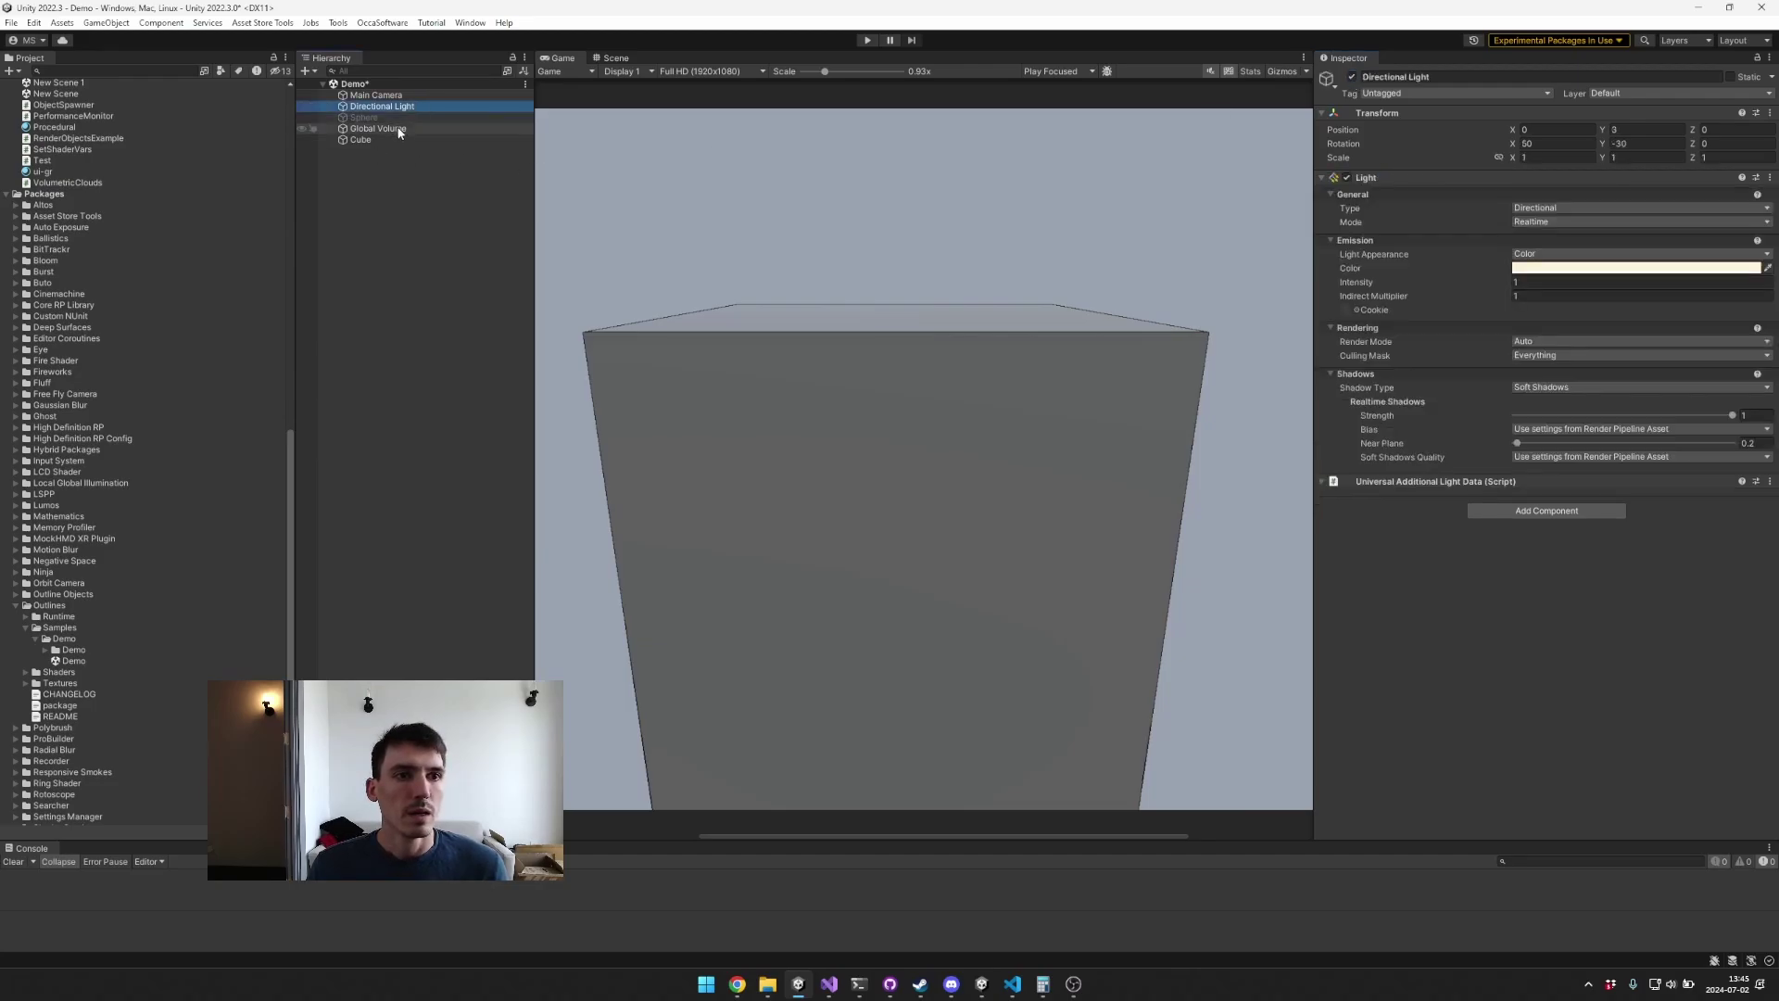
click(408, 128)
scroll(1437, 426, down, 5)
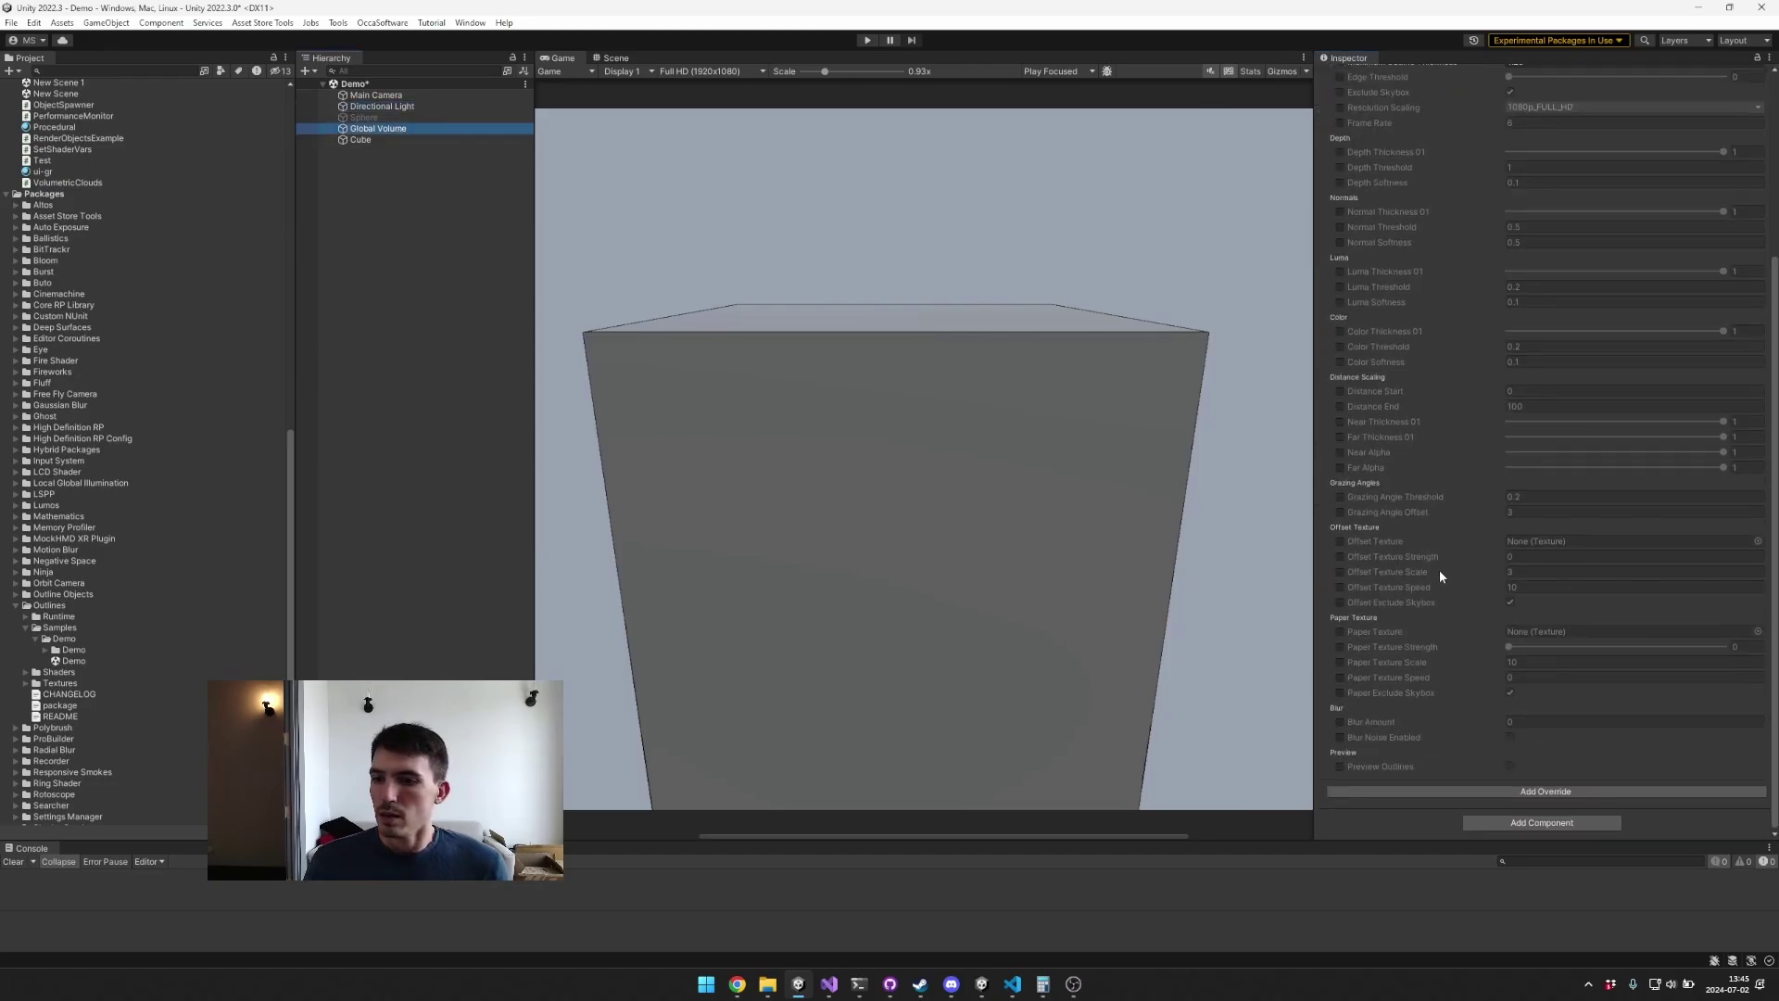
click(1340, 498)
drag(1388, 497, 1258, 502)
click(1340, 512)
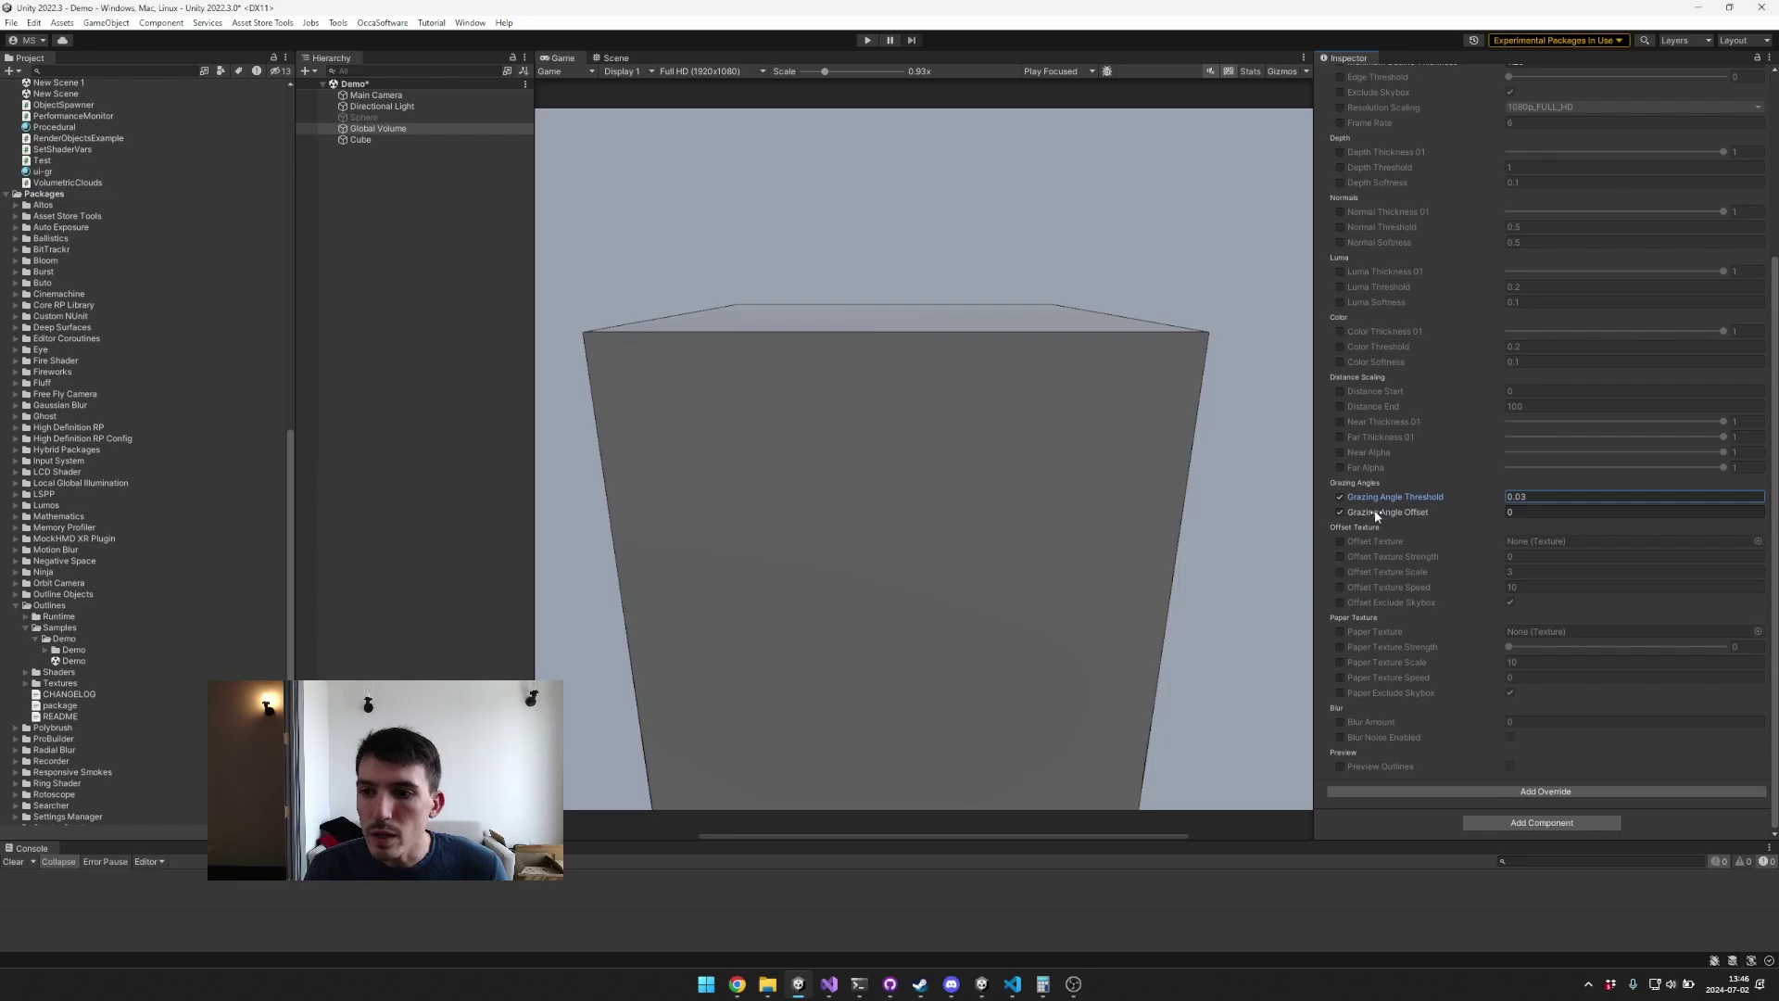
drag(1378, 510, 1341, 517)
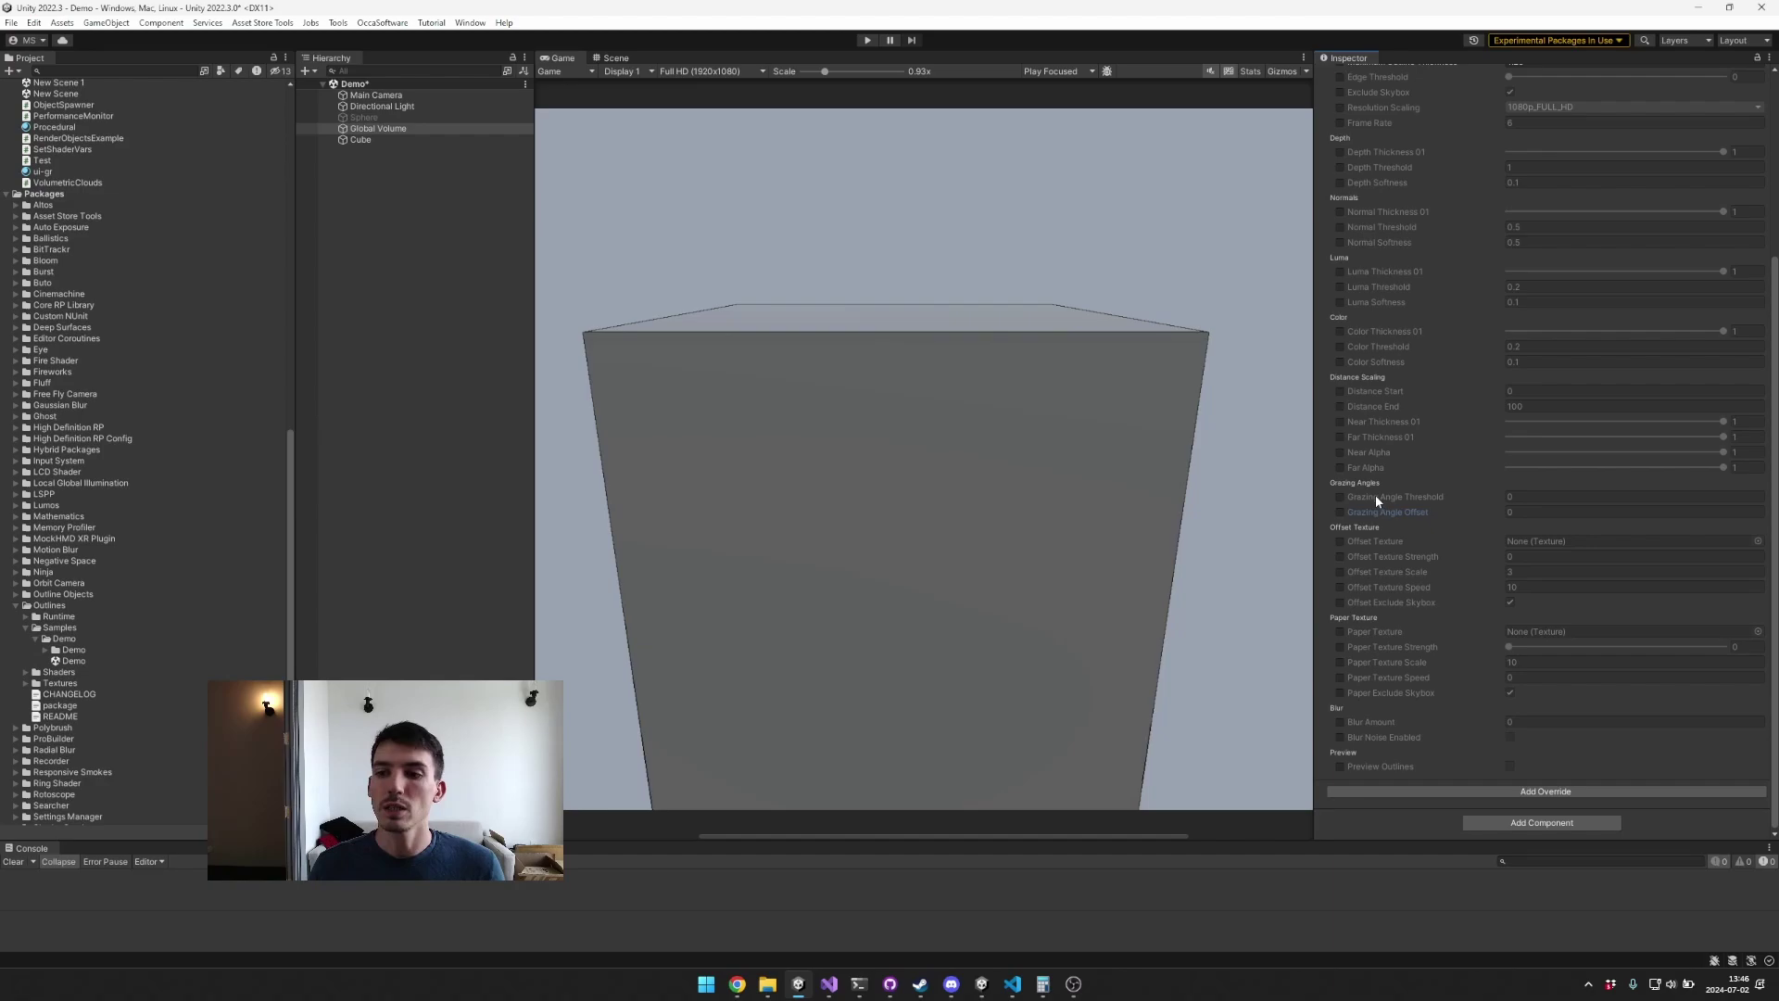
Step: Try the Grazing Angle overrides with a threshold of 0.99 and an offset of 0.3, and turn both off again
click(1338, 496)
click(1339, 511)
drag(1387, 500, 1401, 502)
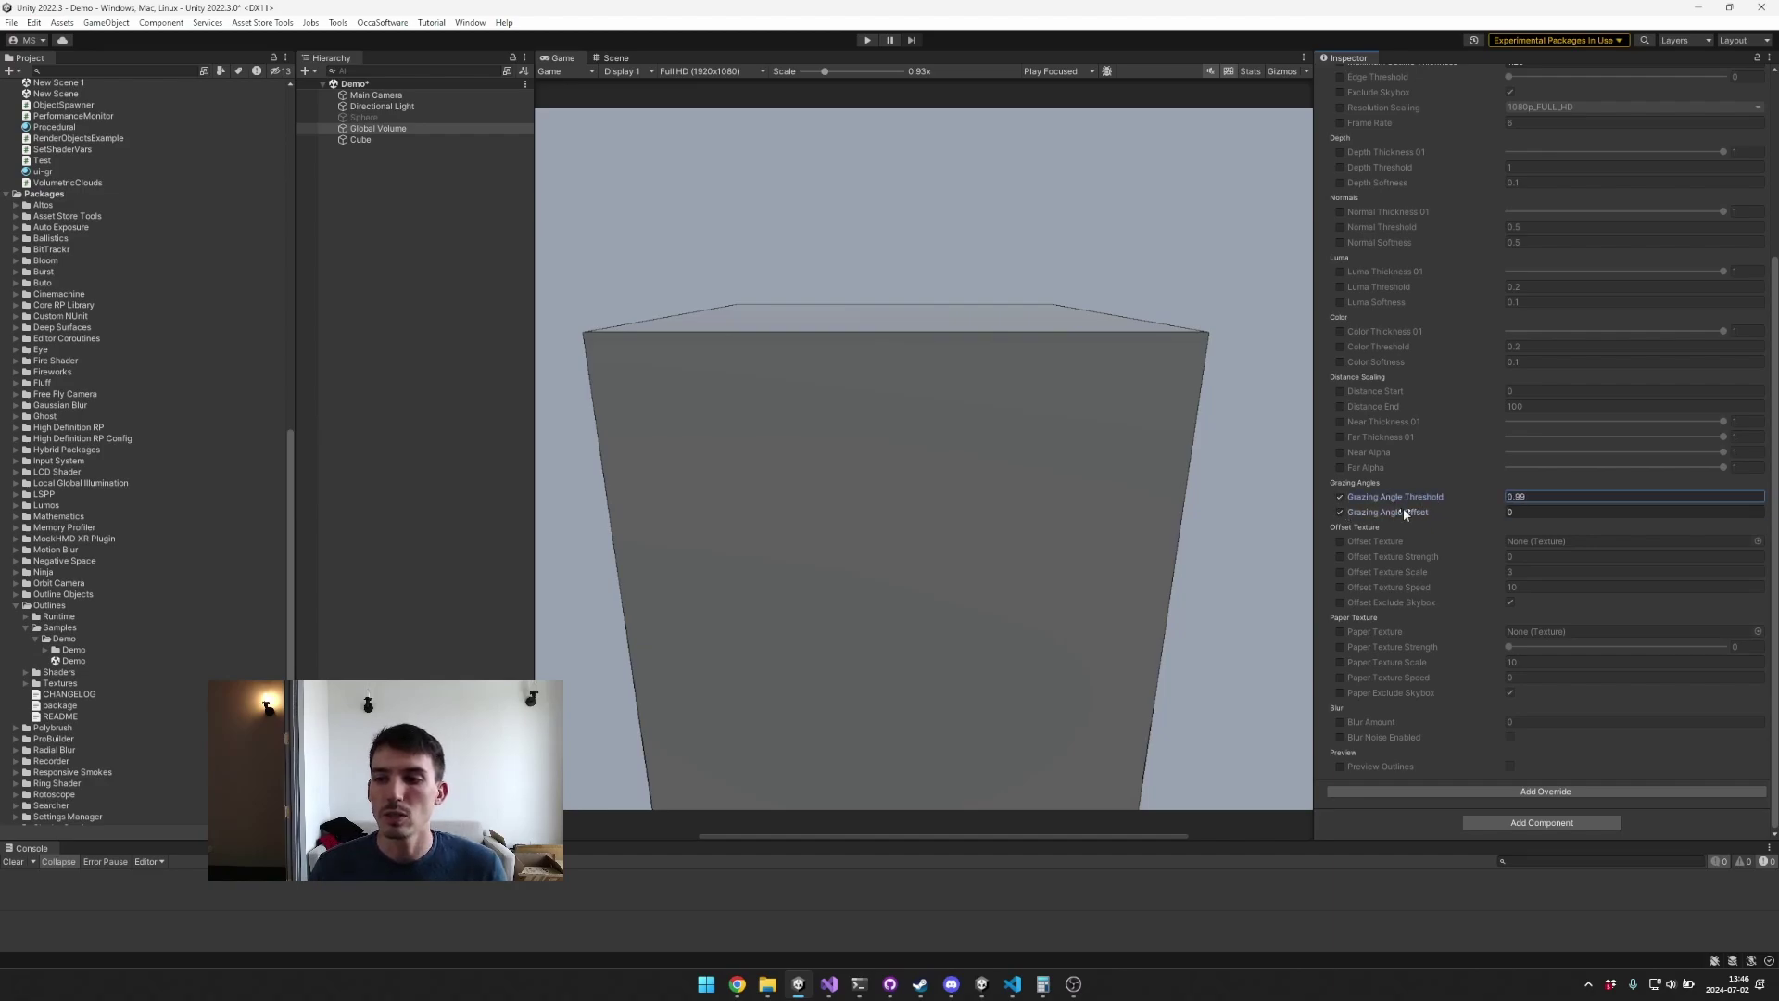
click(1403, 507)
text(0.3)
key(Return)
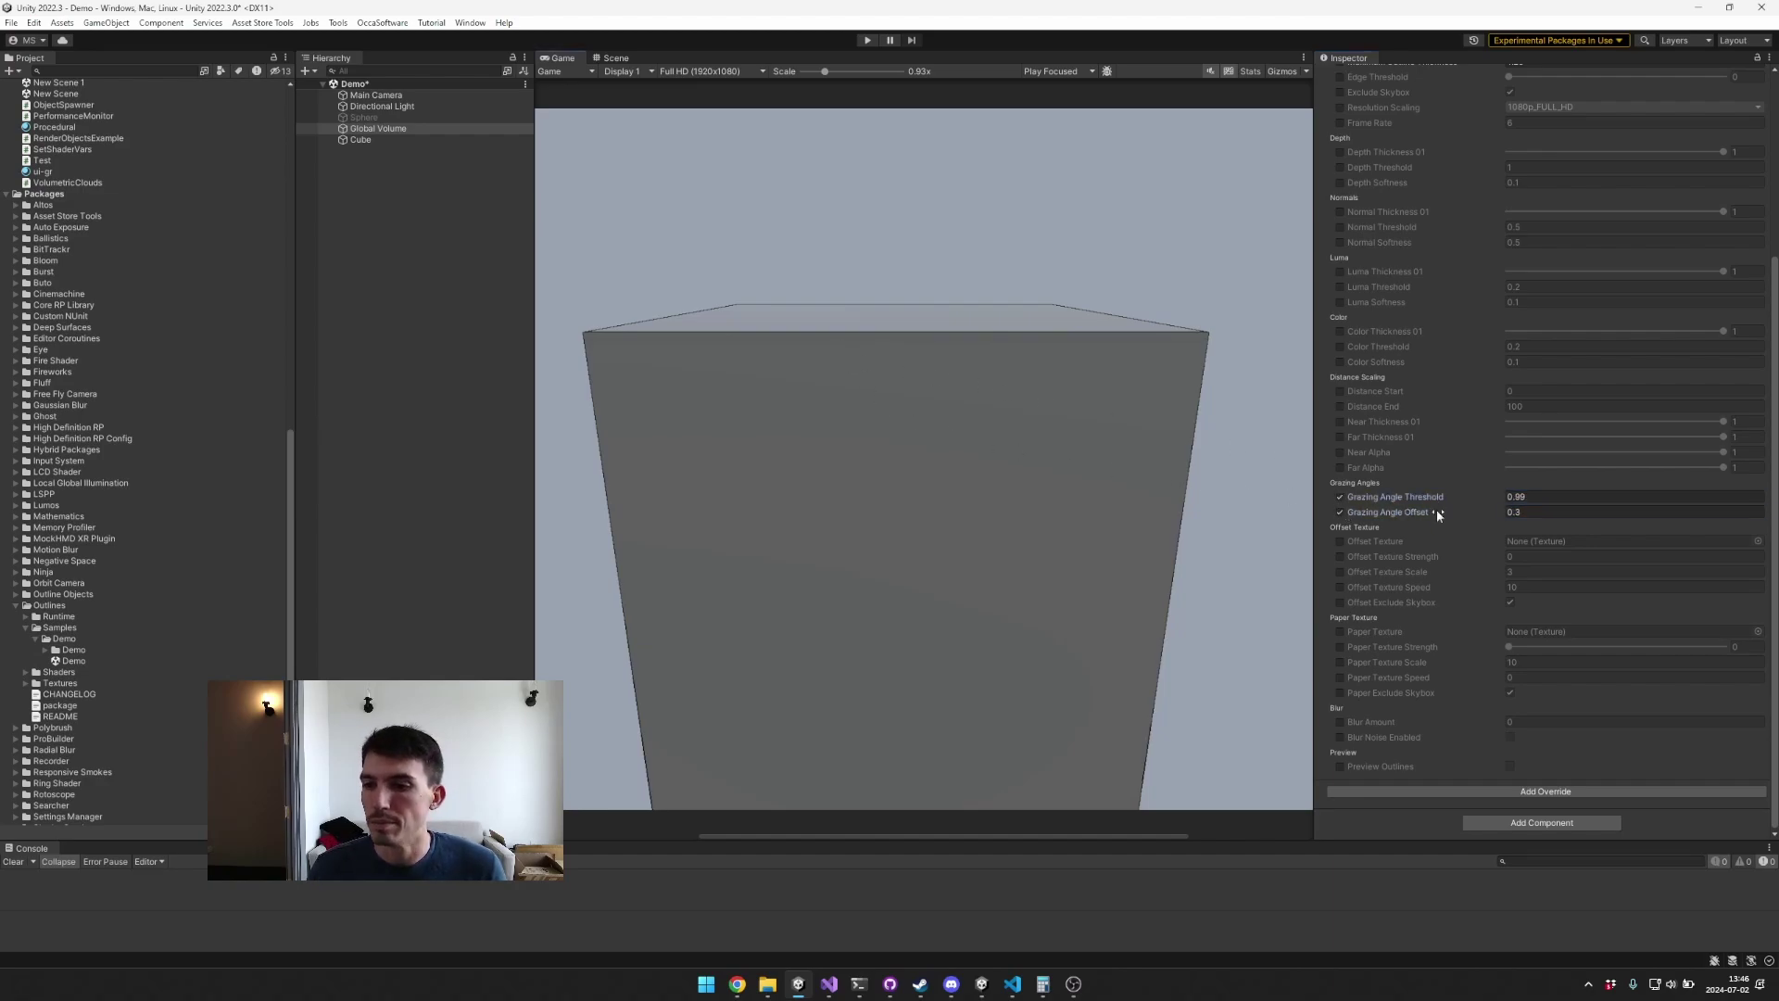
click(1338, 512)
click(1339, 498)
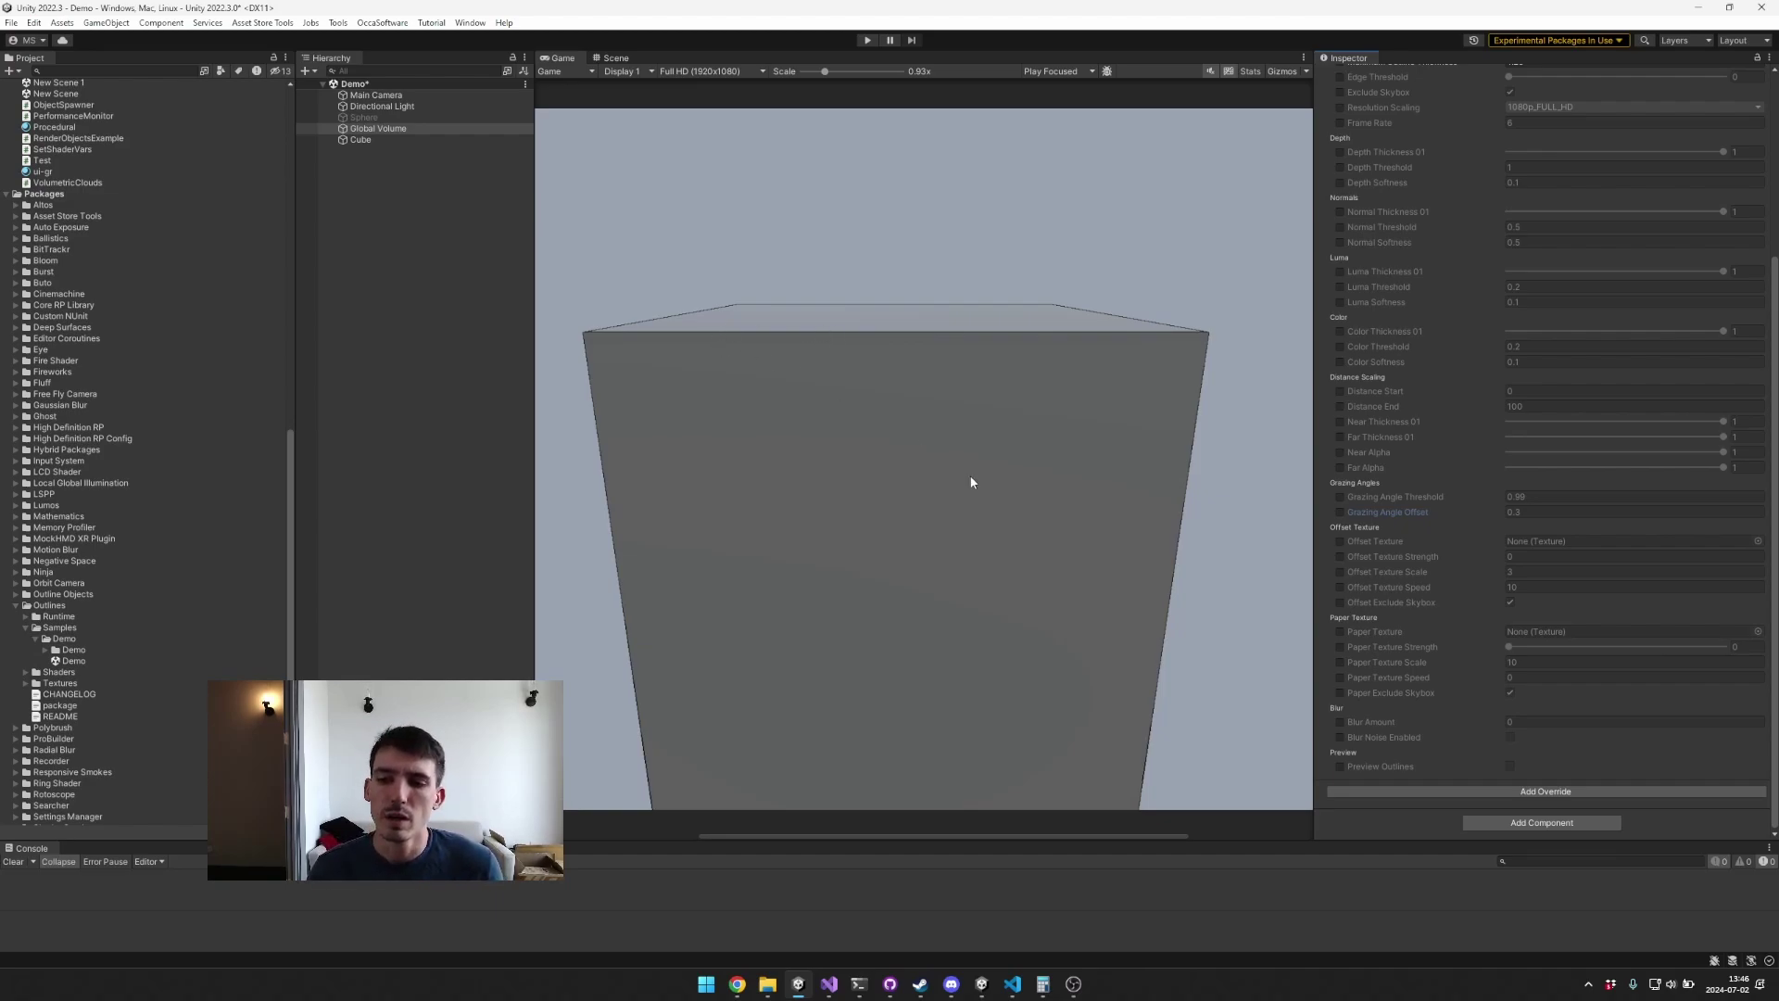
Step: Override the Offset Texture with Perlin_2@512 from the Outlines package and set the Offset Texture Strength to 5.49
click(1338, 541)
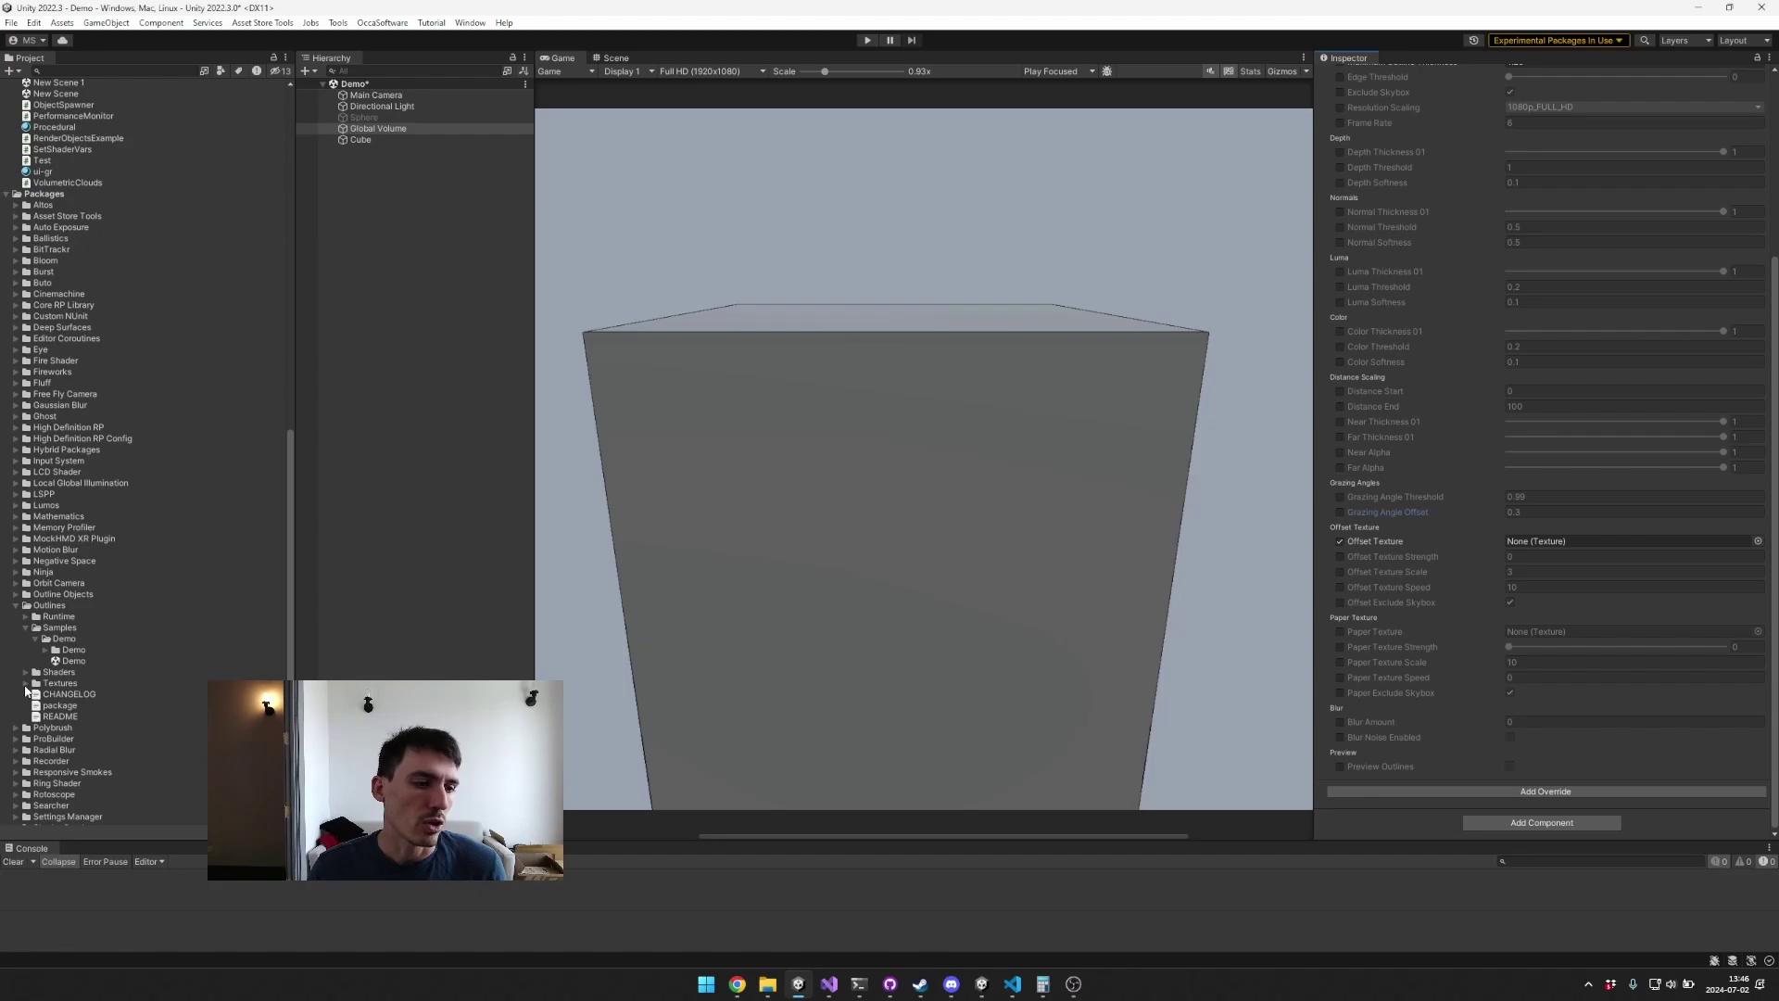
double_click(59, 683)
scroll(137, 673, down, 2)
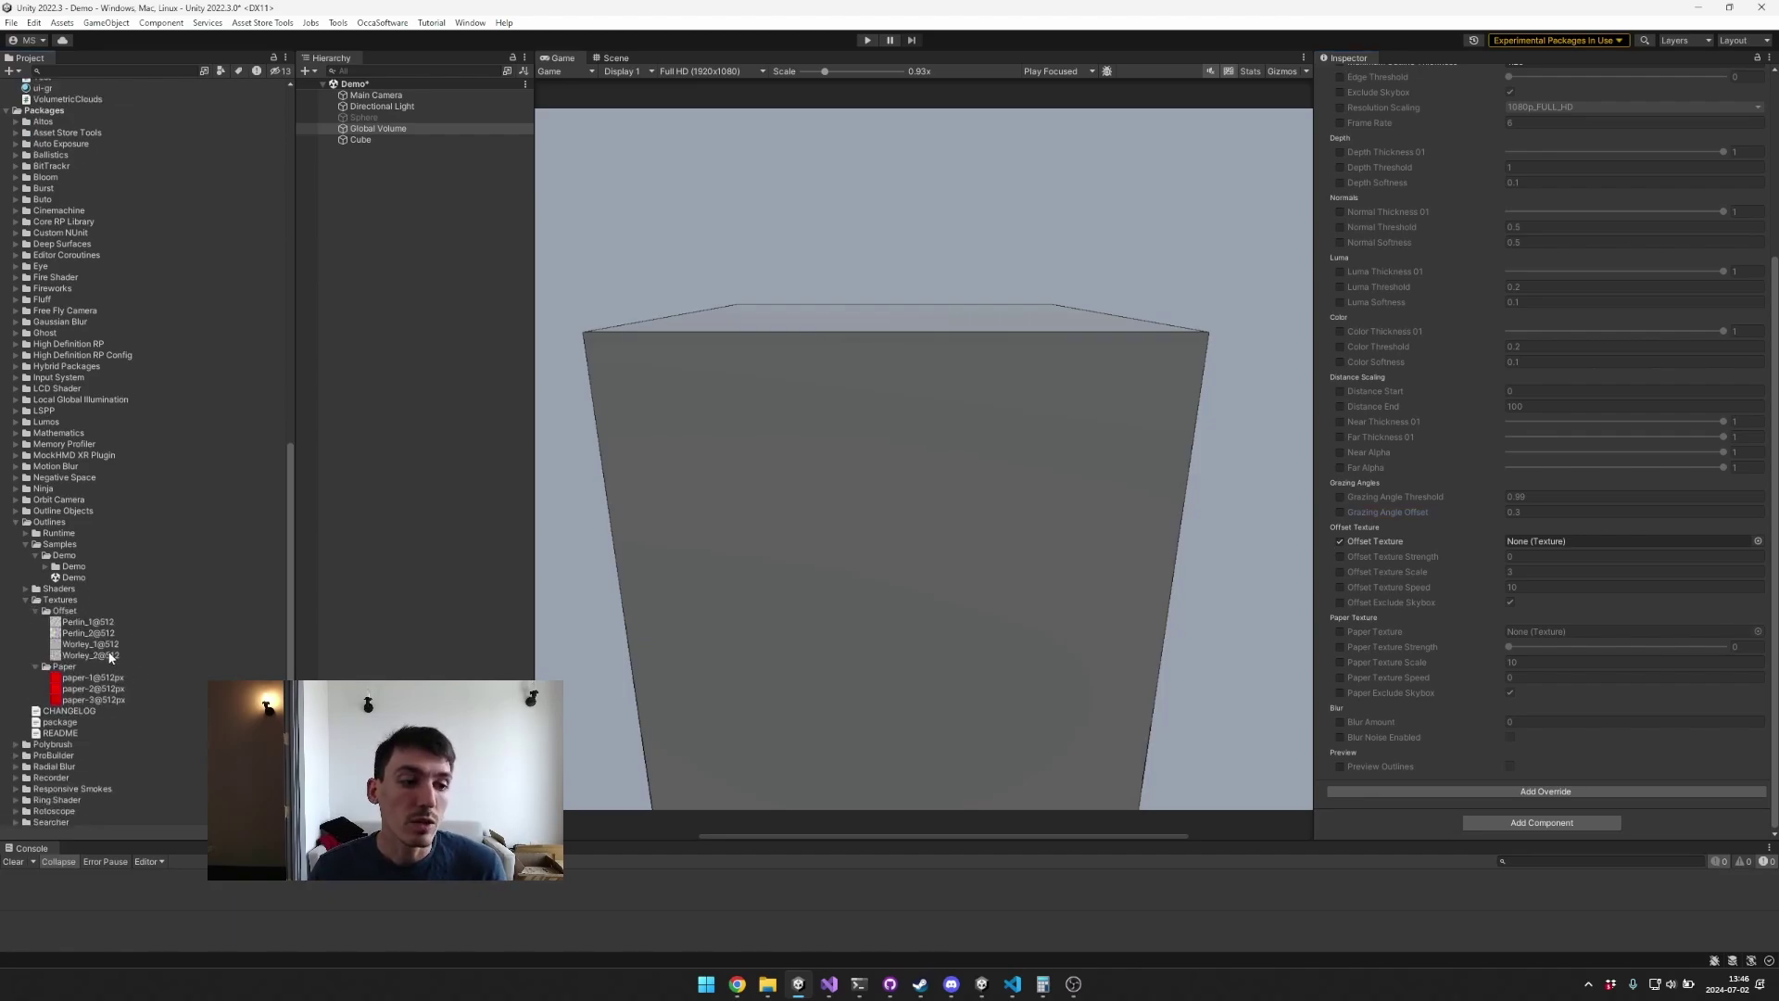
drag(110, 637, 1566, 541)
click(1340, 555)
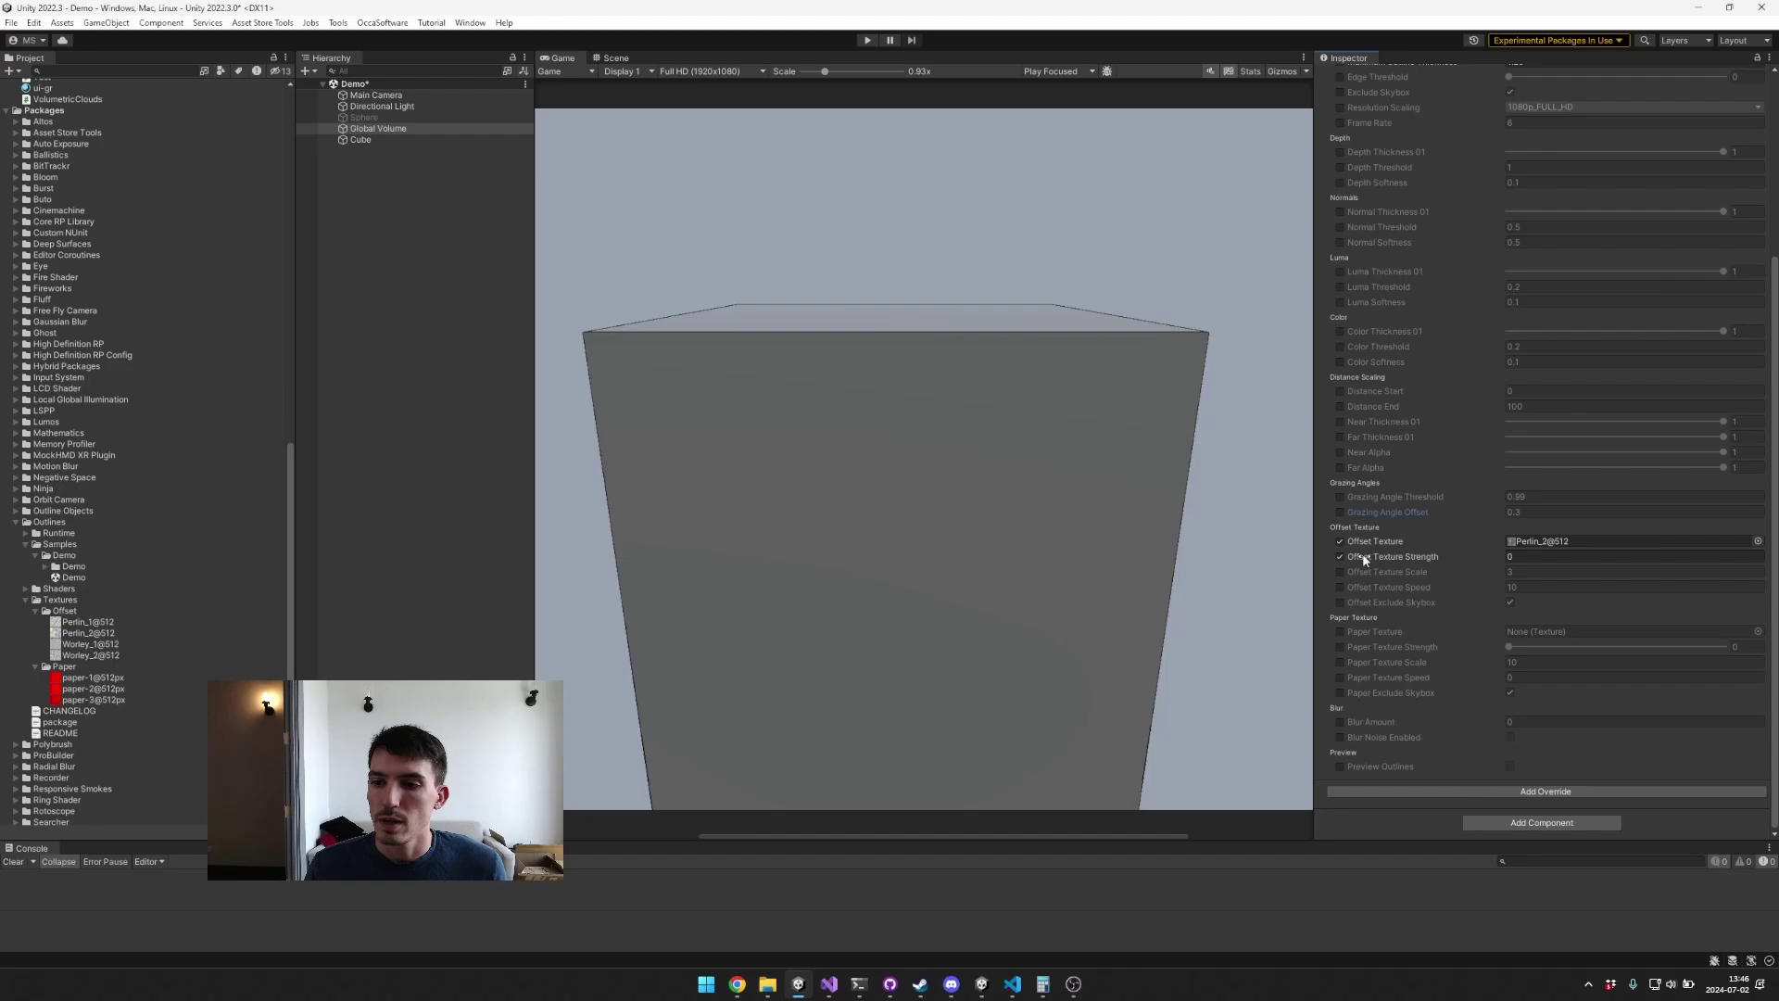
drag(1367, 560, 1493, 558)
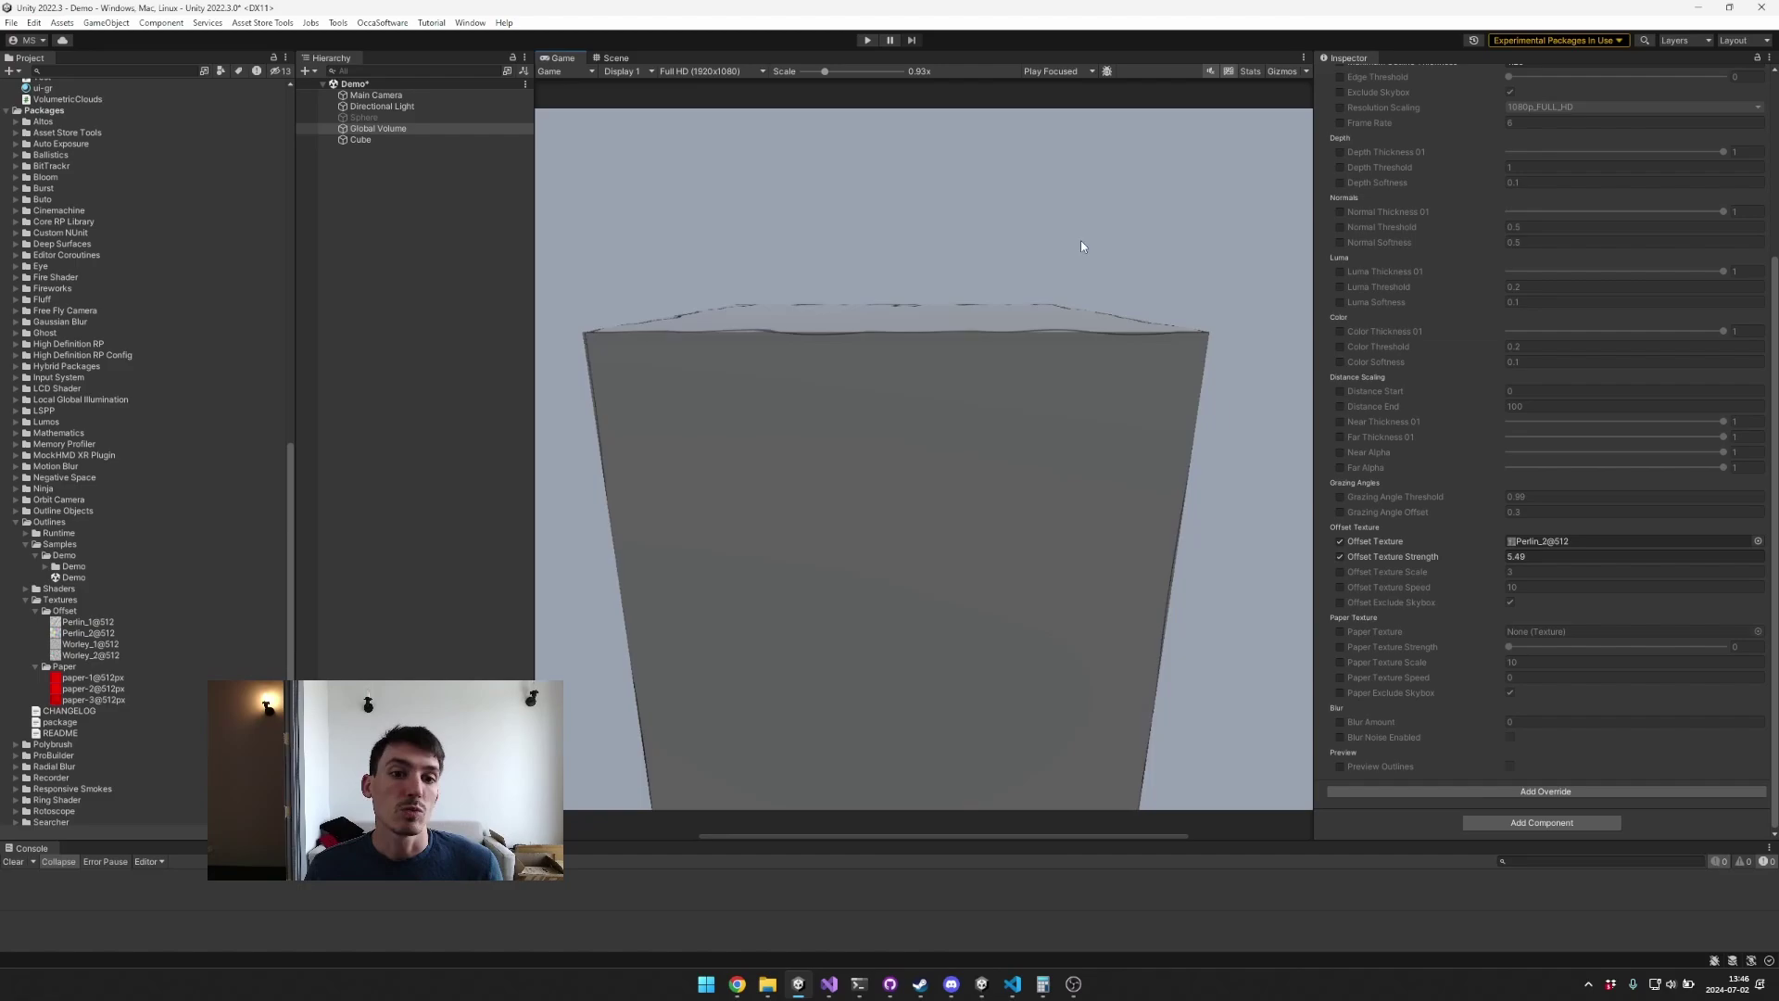
Step: Override the outline Frame Rate with 60 in the Basic Options
scroll(1477, 215, up, 5)
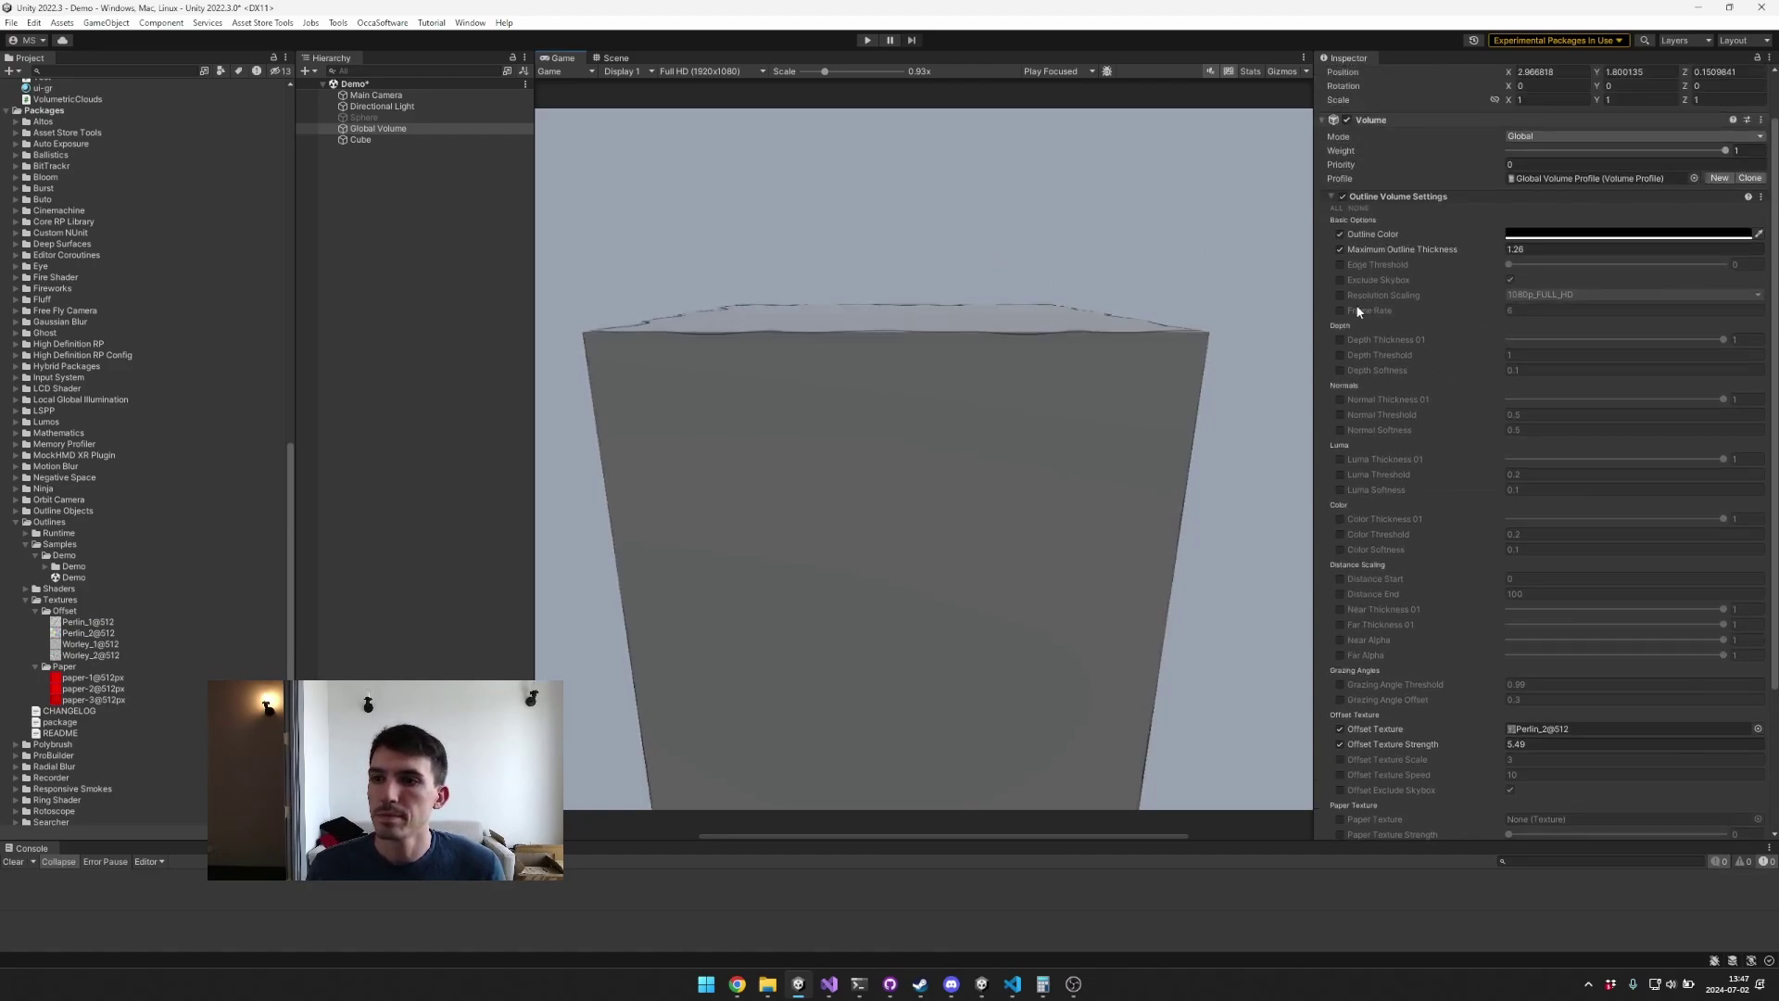
click(1340, 311)
click(1527, 311)
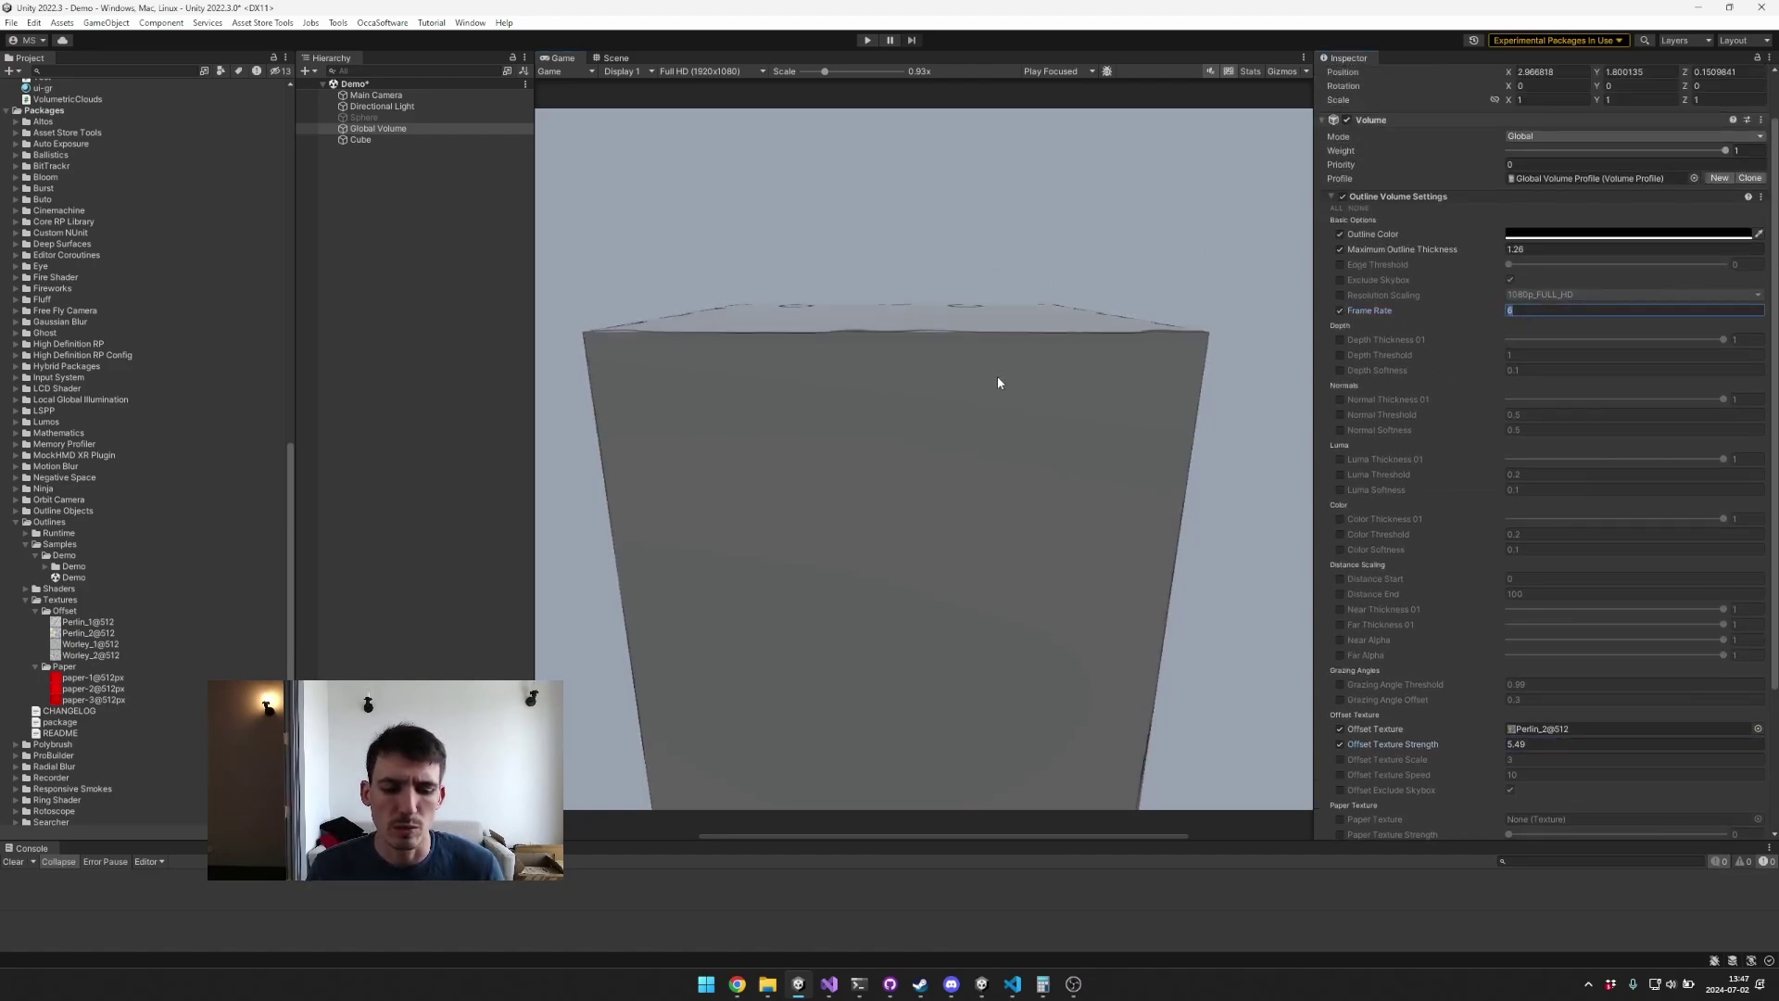
text(0)
key(Return)
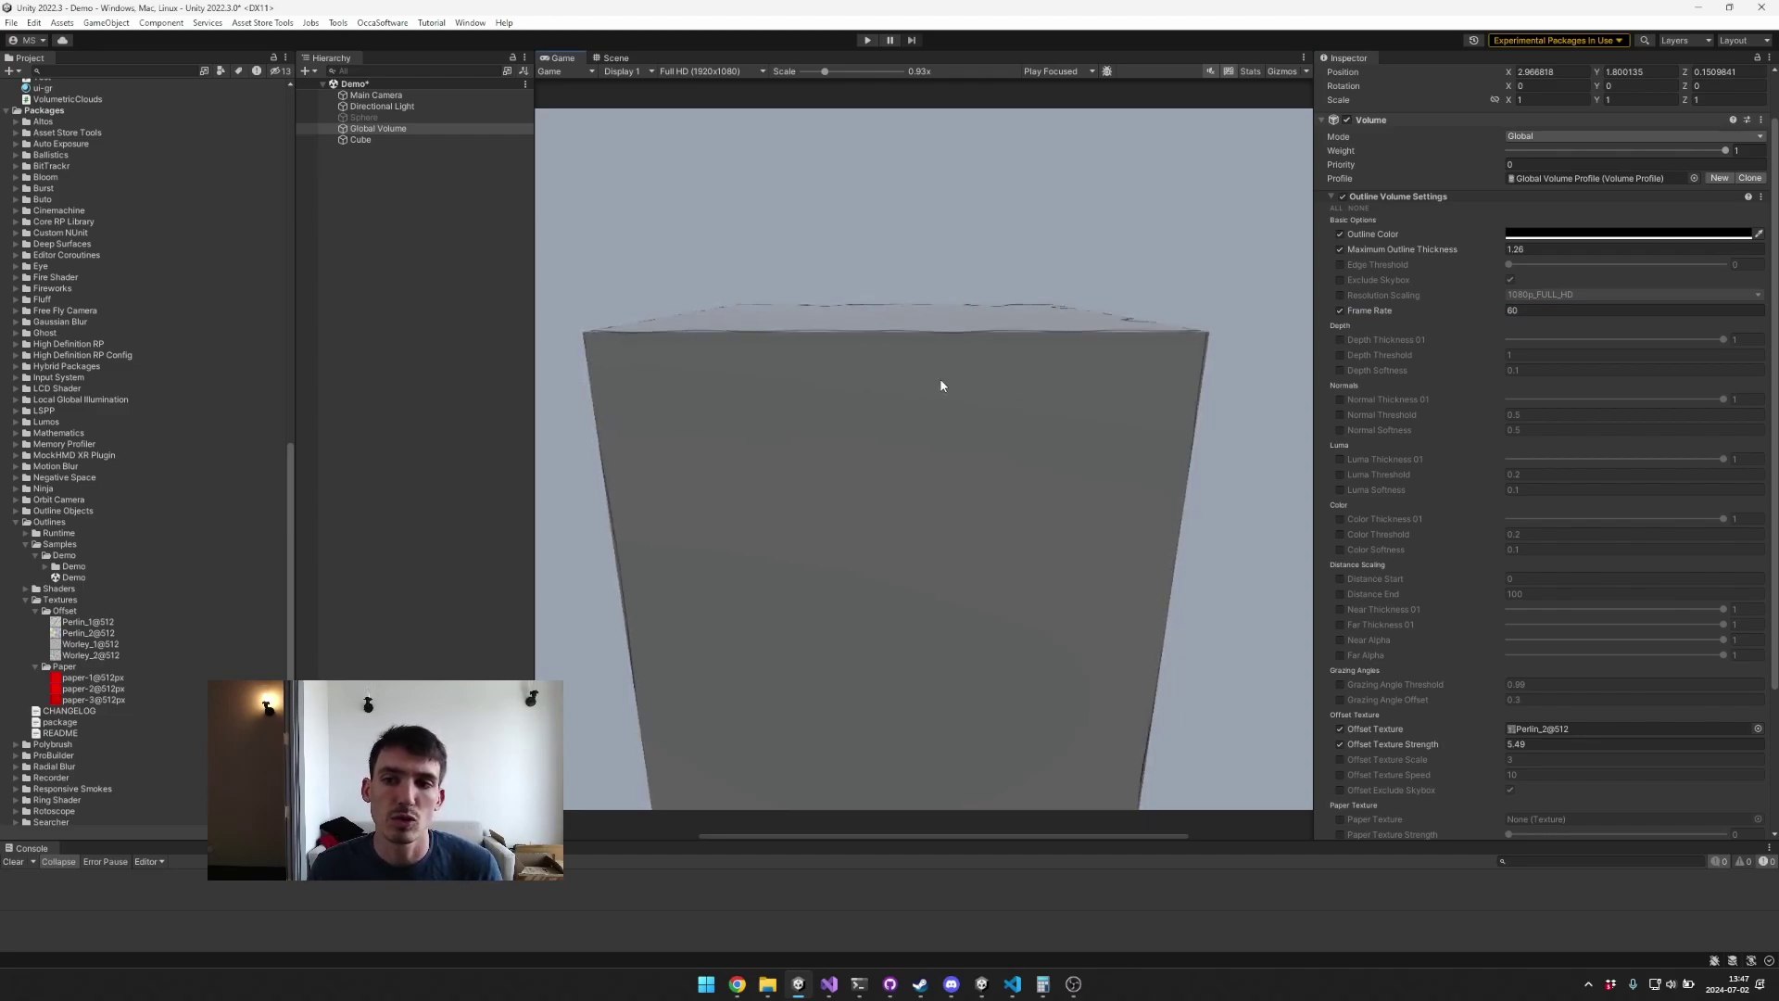
Step: Try outline Frame Rate values of 4 and 6, and switch the Frame Rate override off
click(1530, 311)
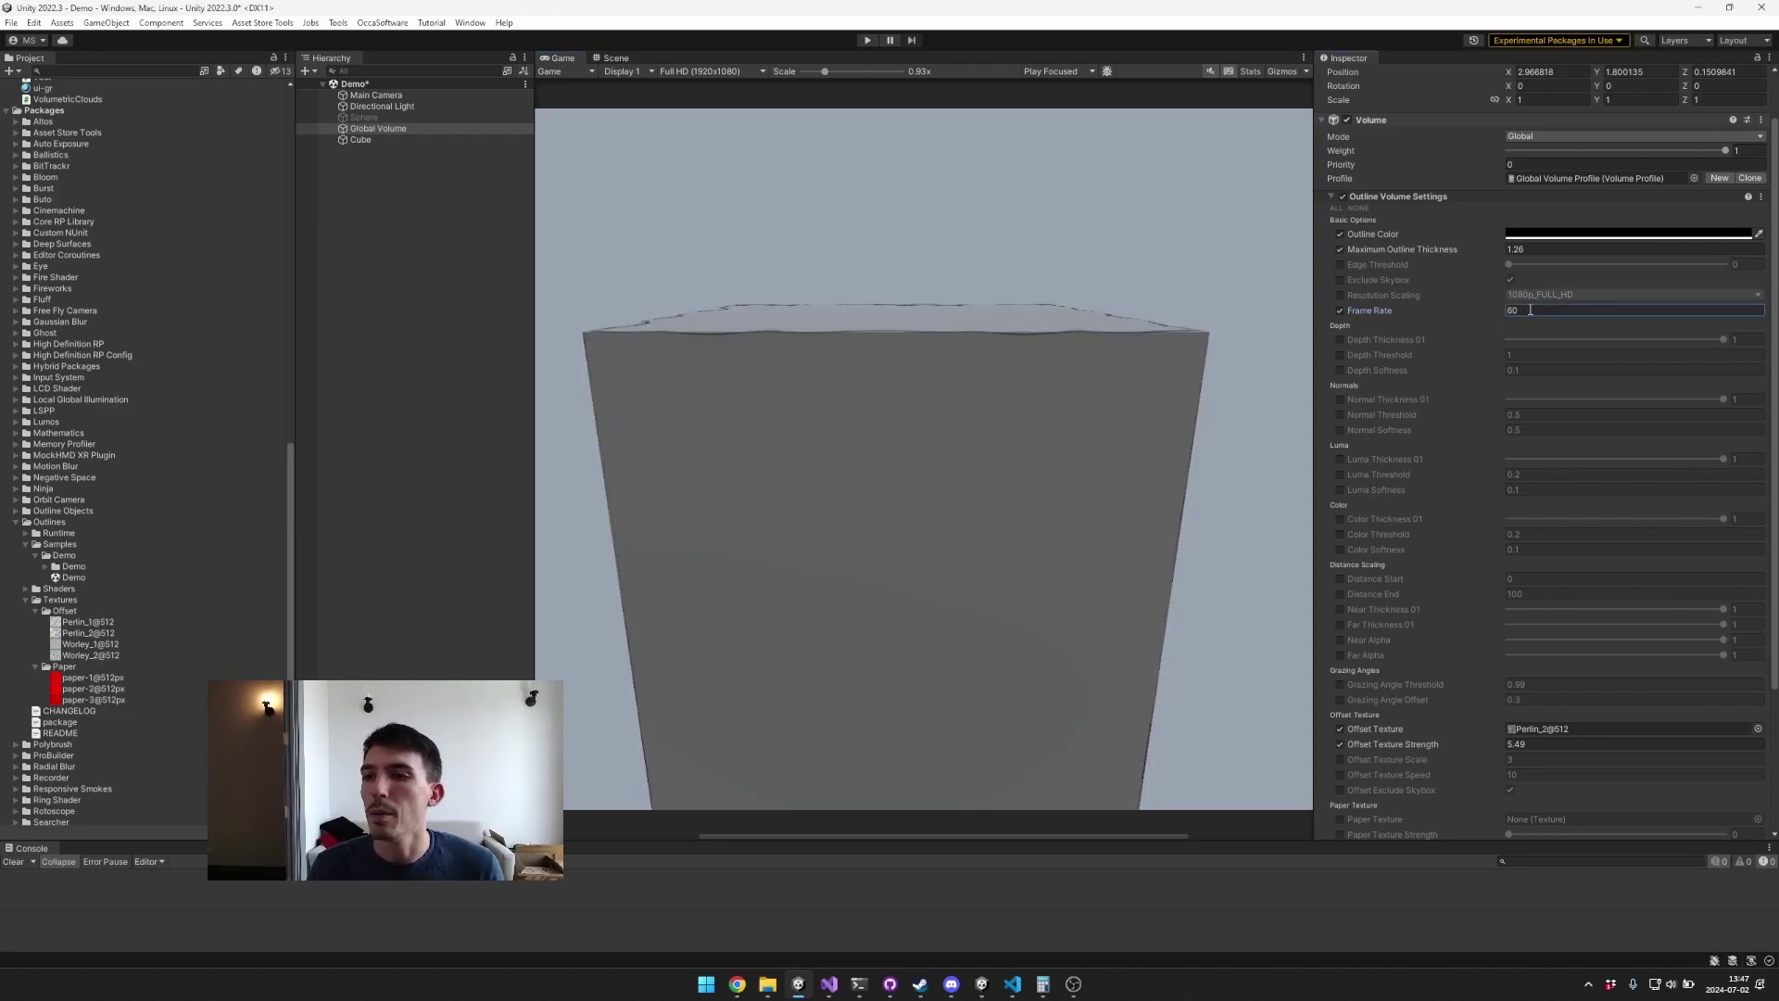
text(4)
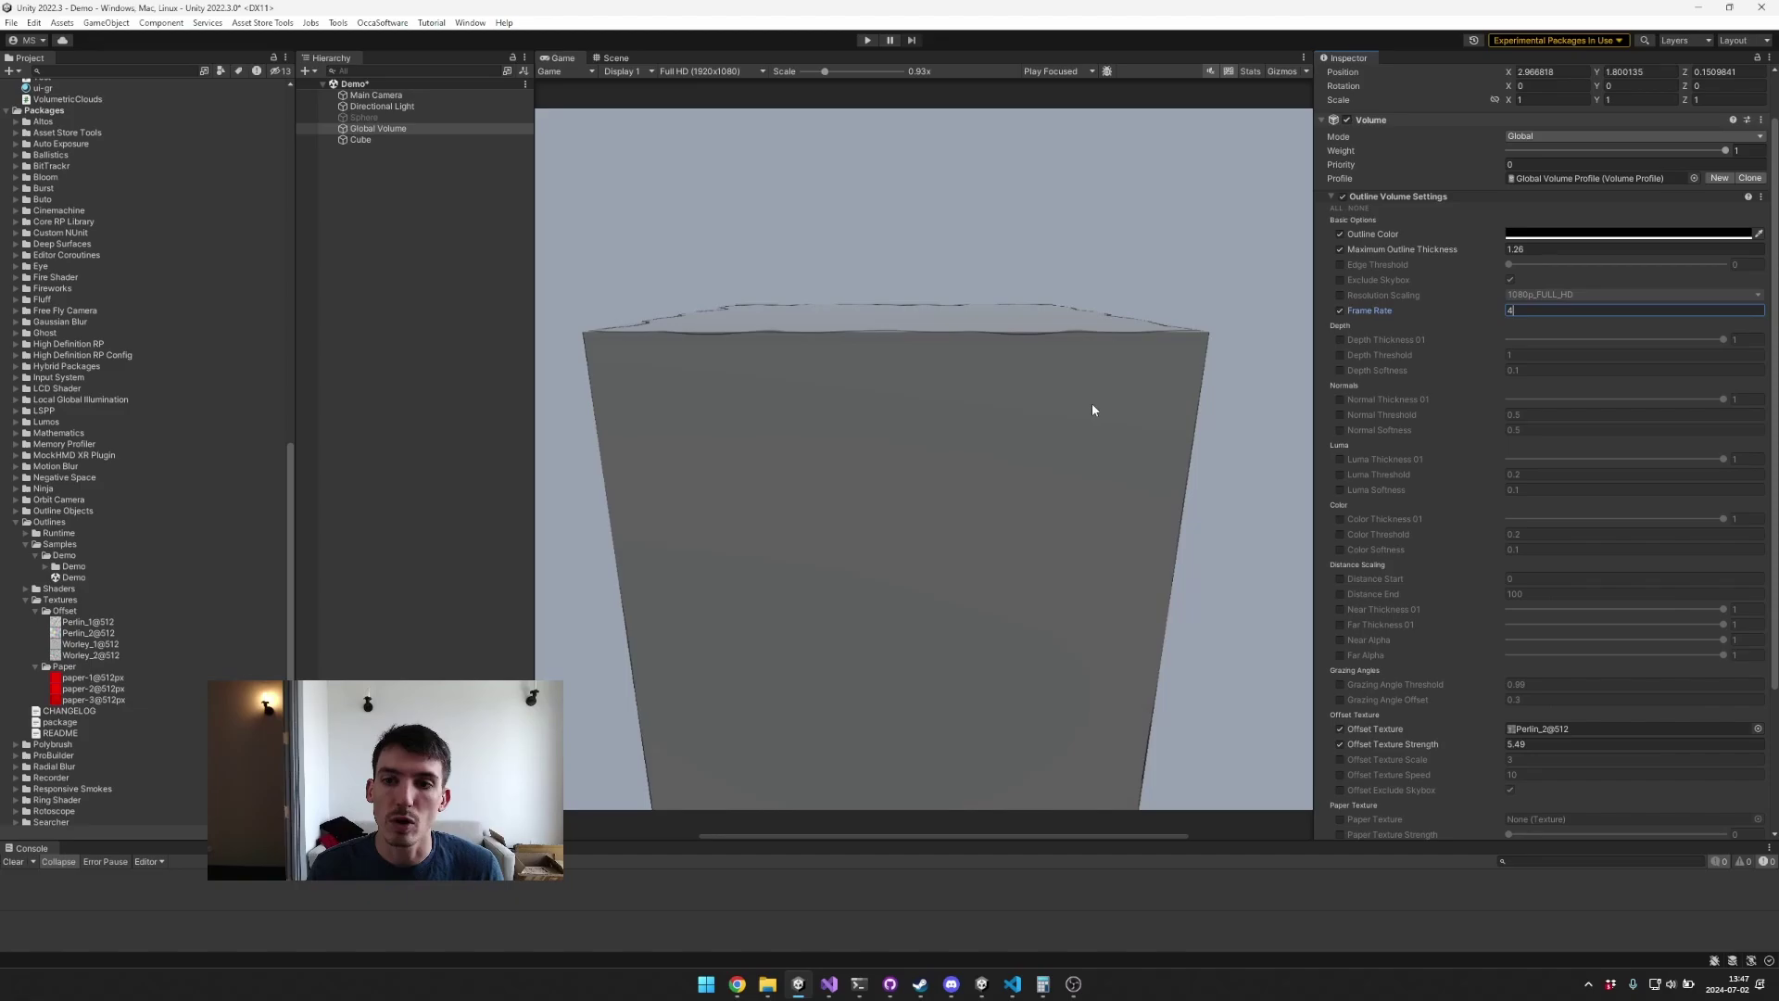
key(Return)
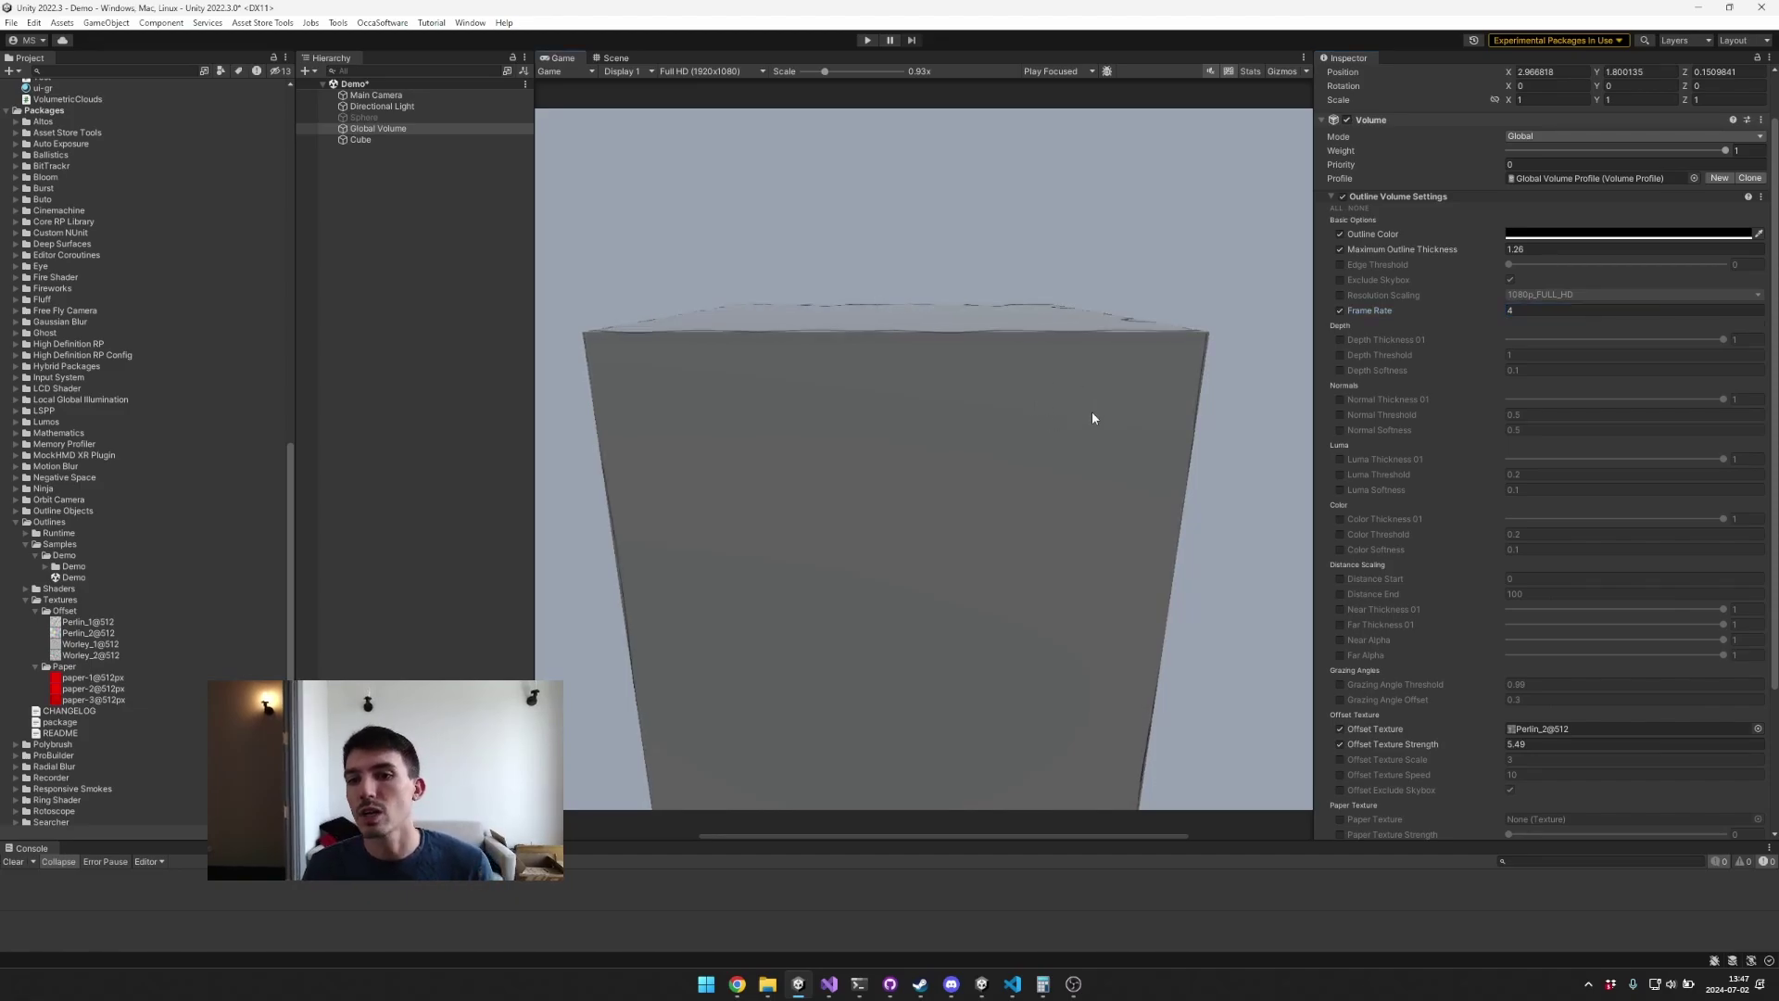
text(6)
key(Return)
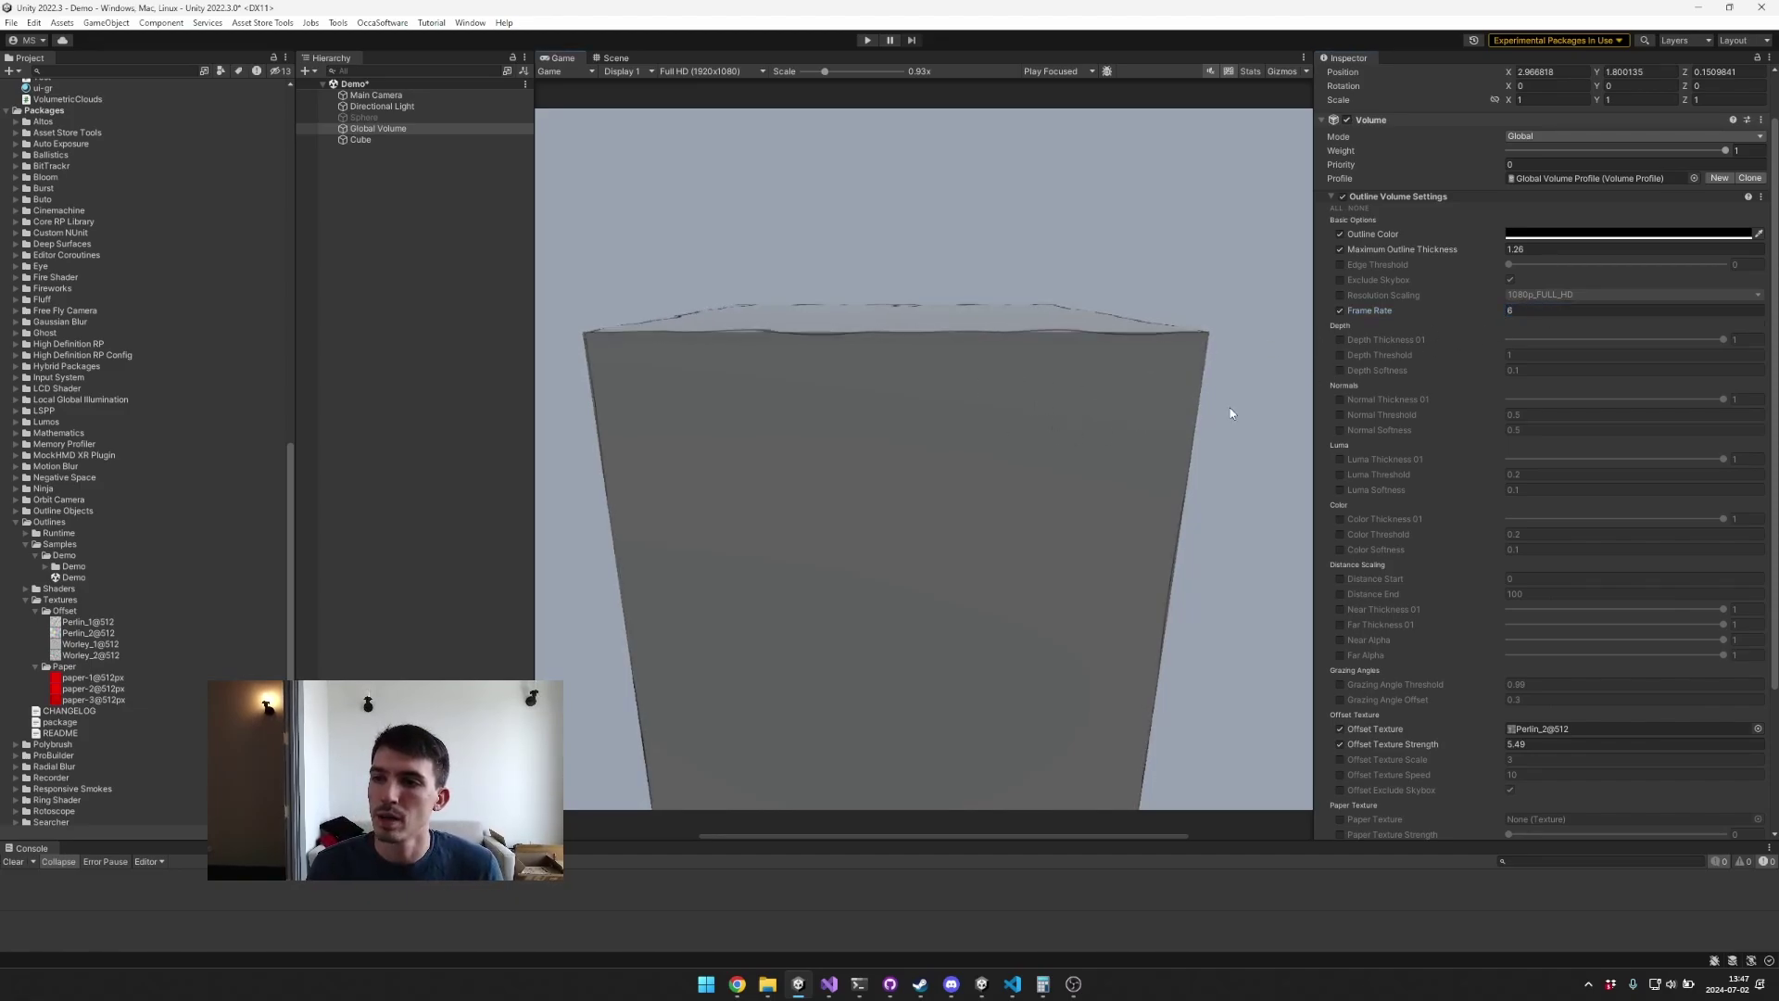
click(1340, 311)
Step: Disable the Offset Texture and Offset Texture Strength overrides
scroll(1401, 377, down, 3)
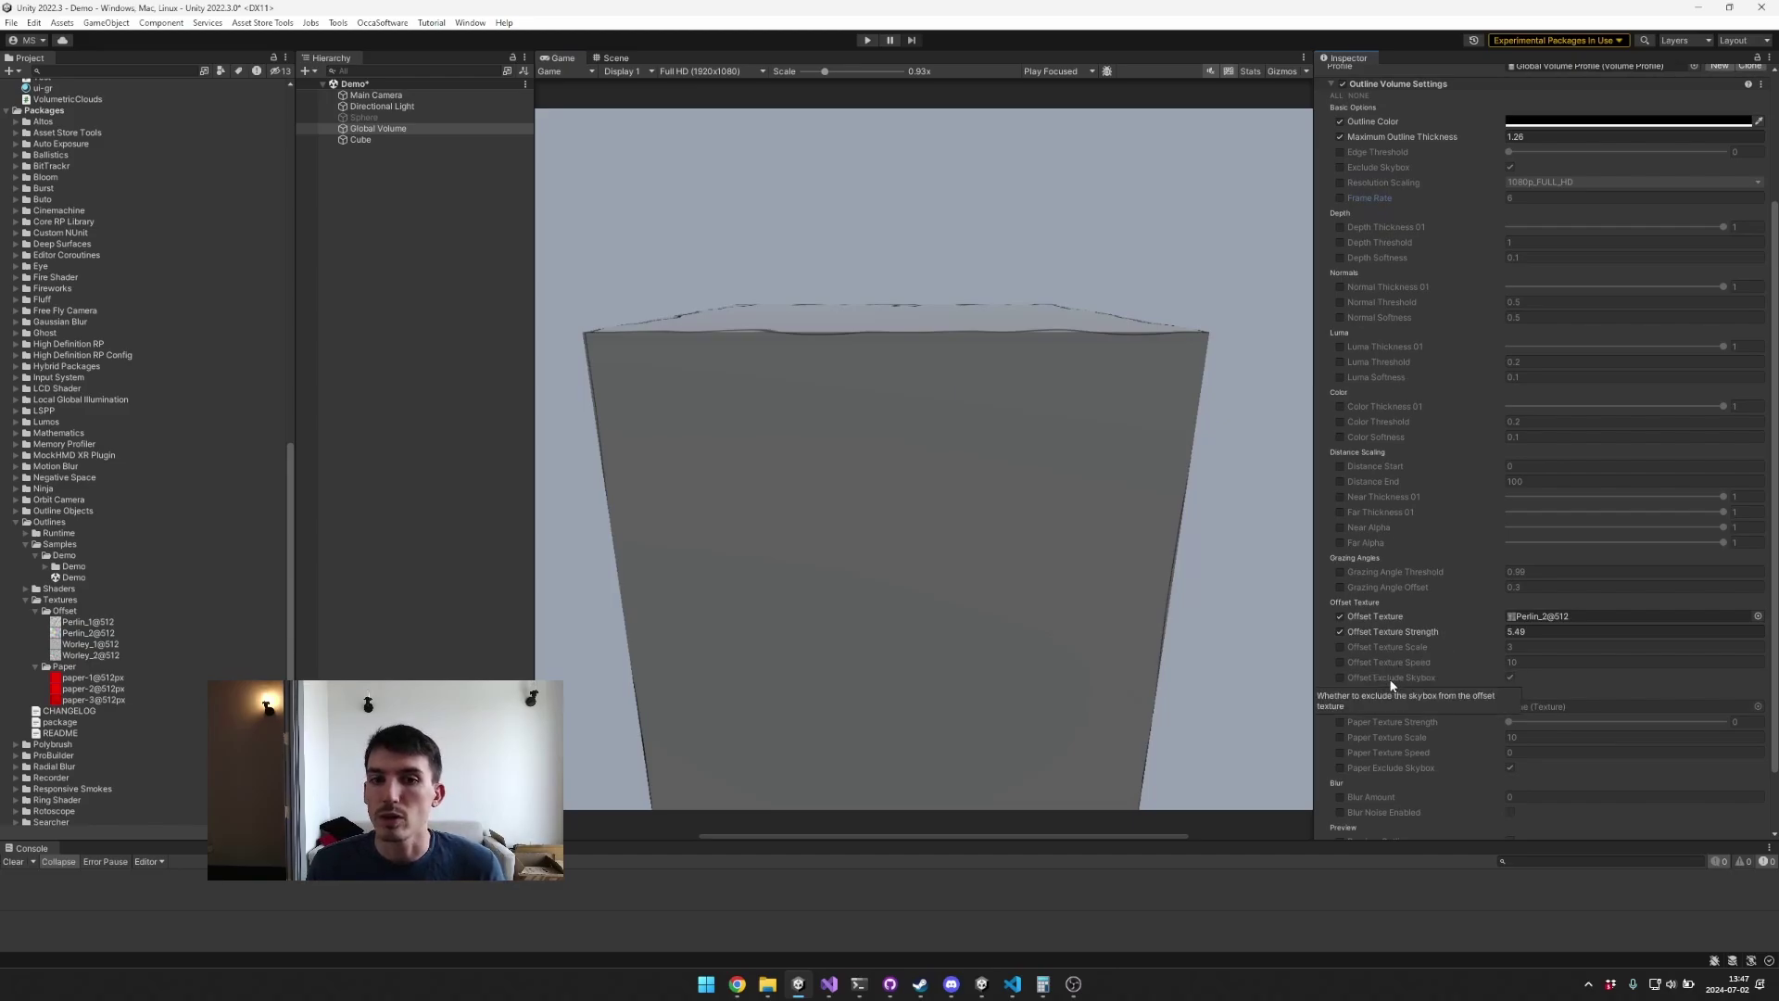
scroll(1389, 680, down, 1)
scroll(1399, 640, down, 1)
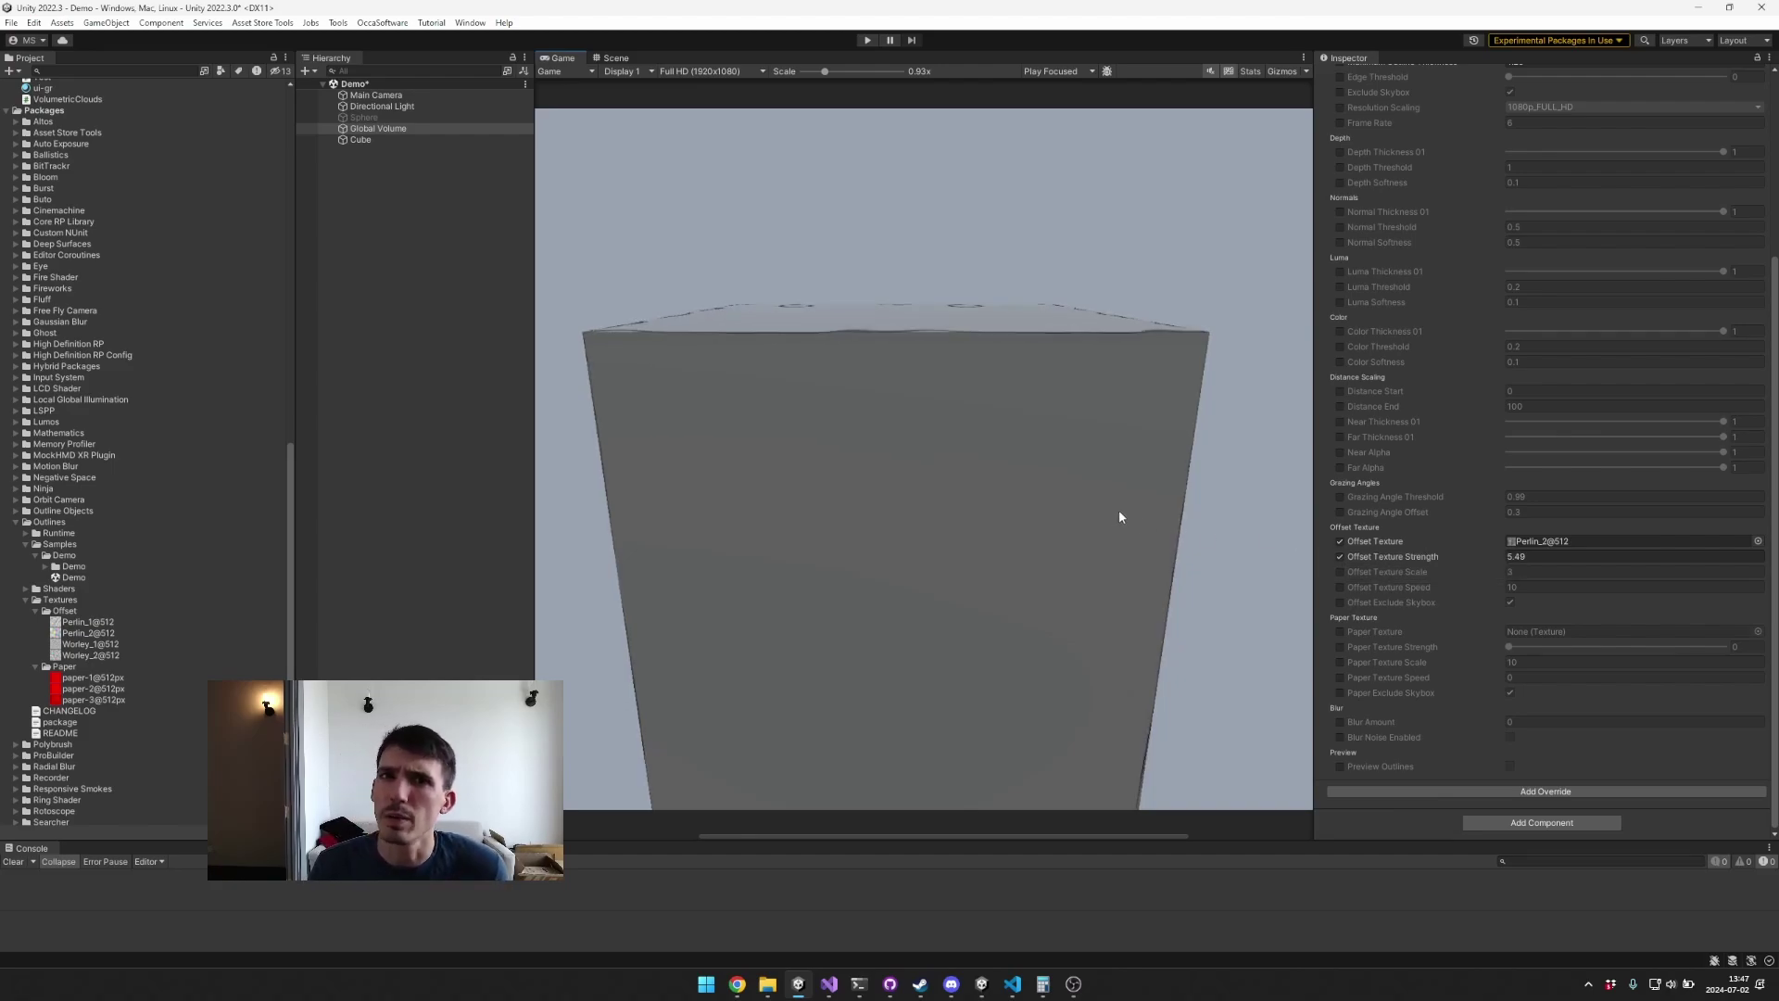
click(1339, 556)
click(1339, 542)
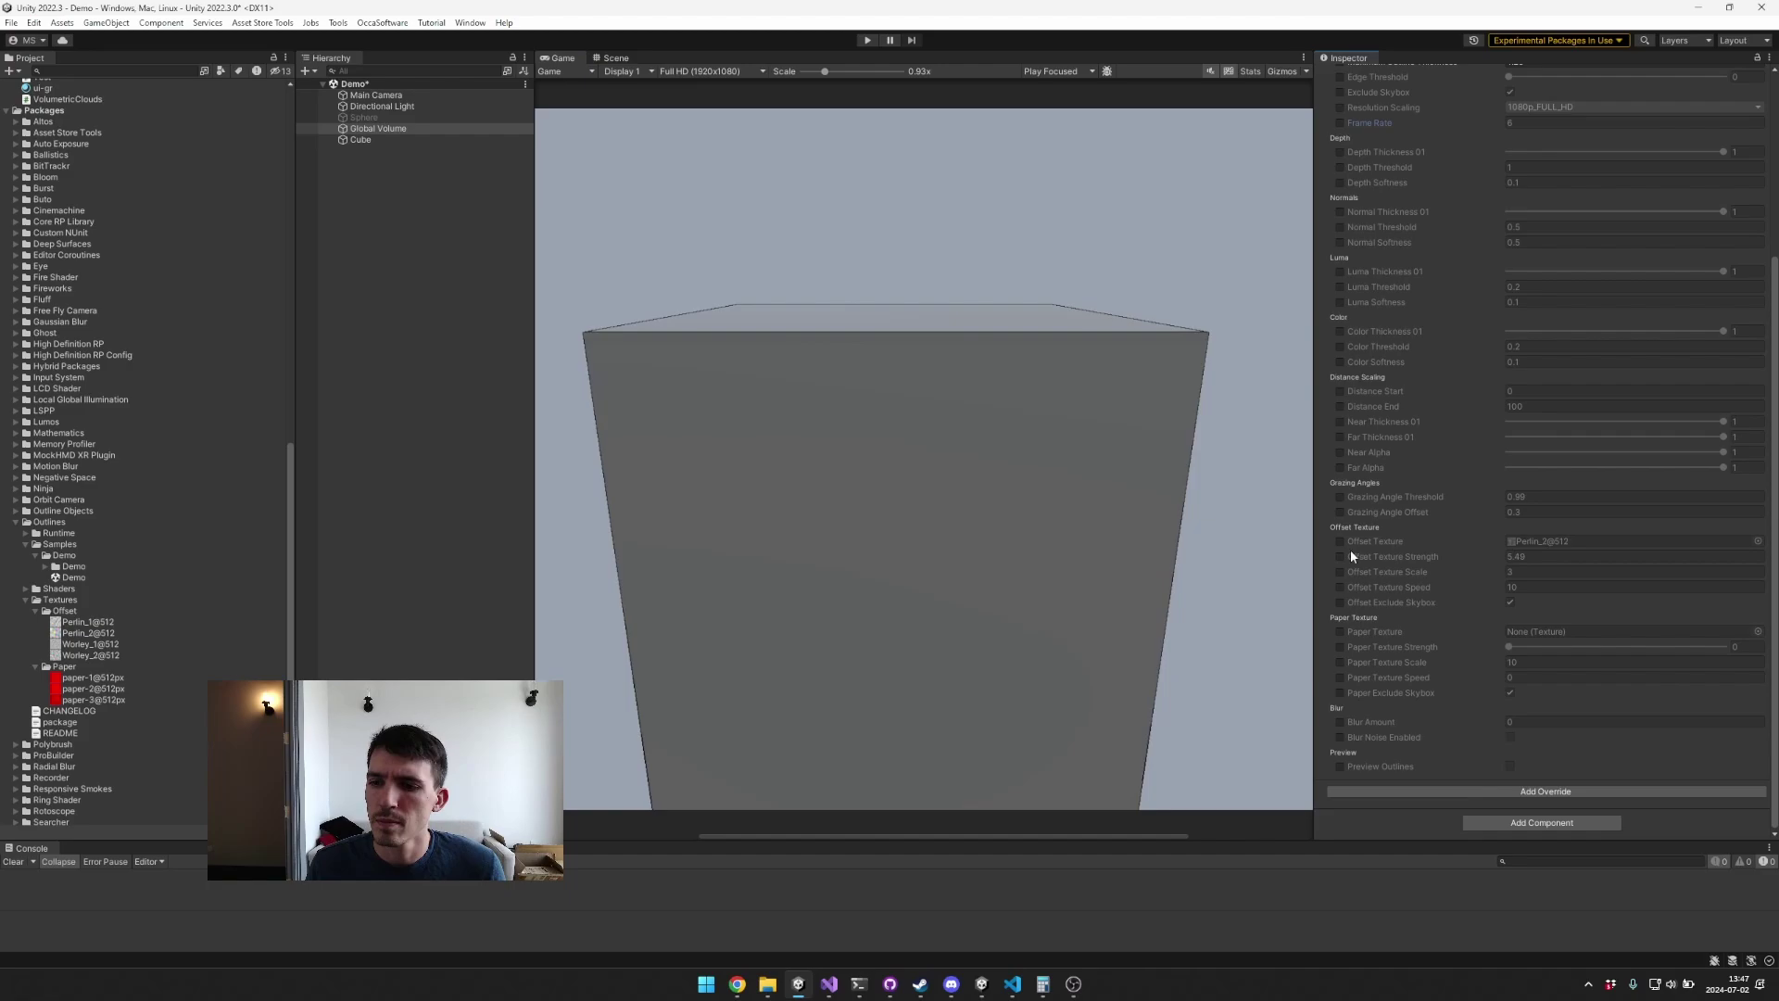
Step: Override the Paper Texture with paper-2@512px at strength 1 and inspect its effect in the Scene view
click(1338, 631)
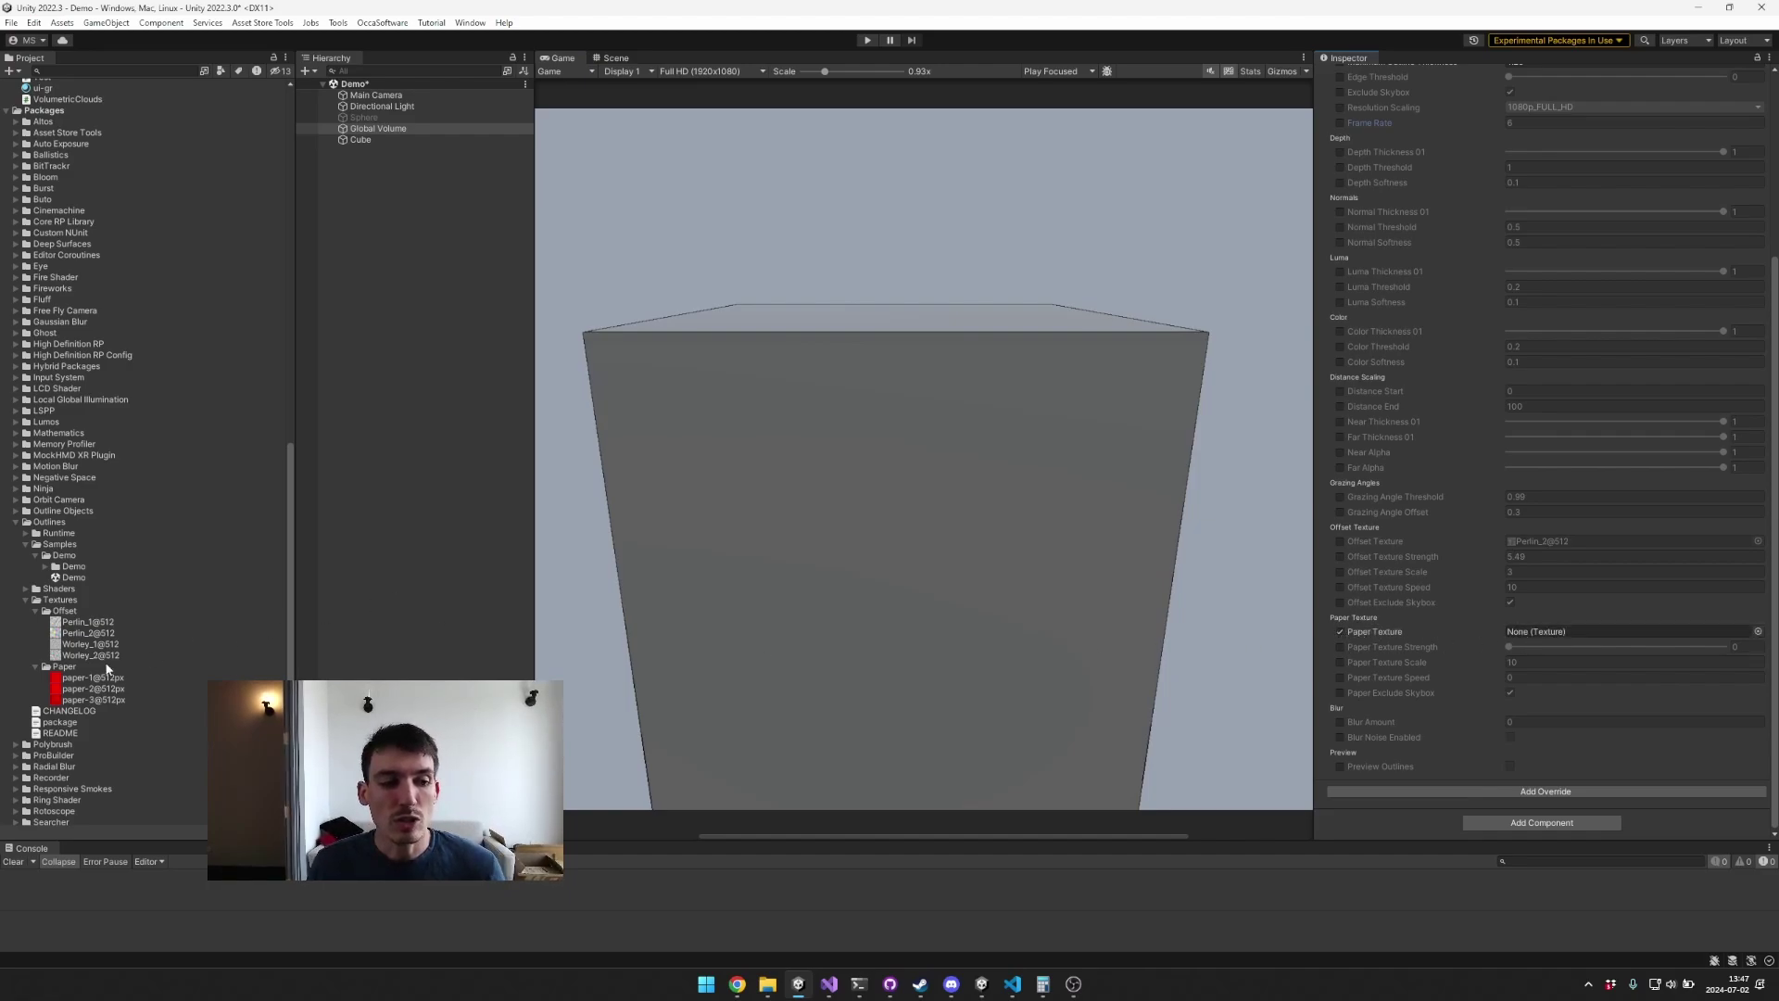
drag(106, 688, 1723, 646)
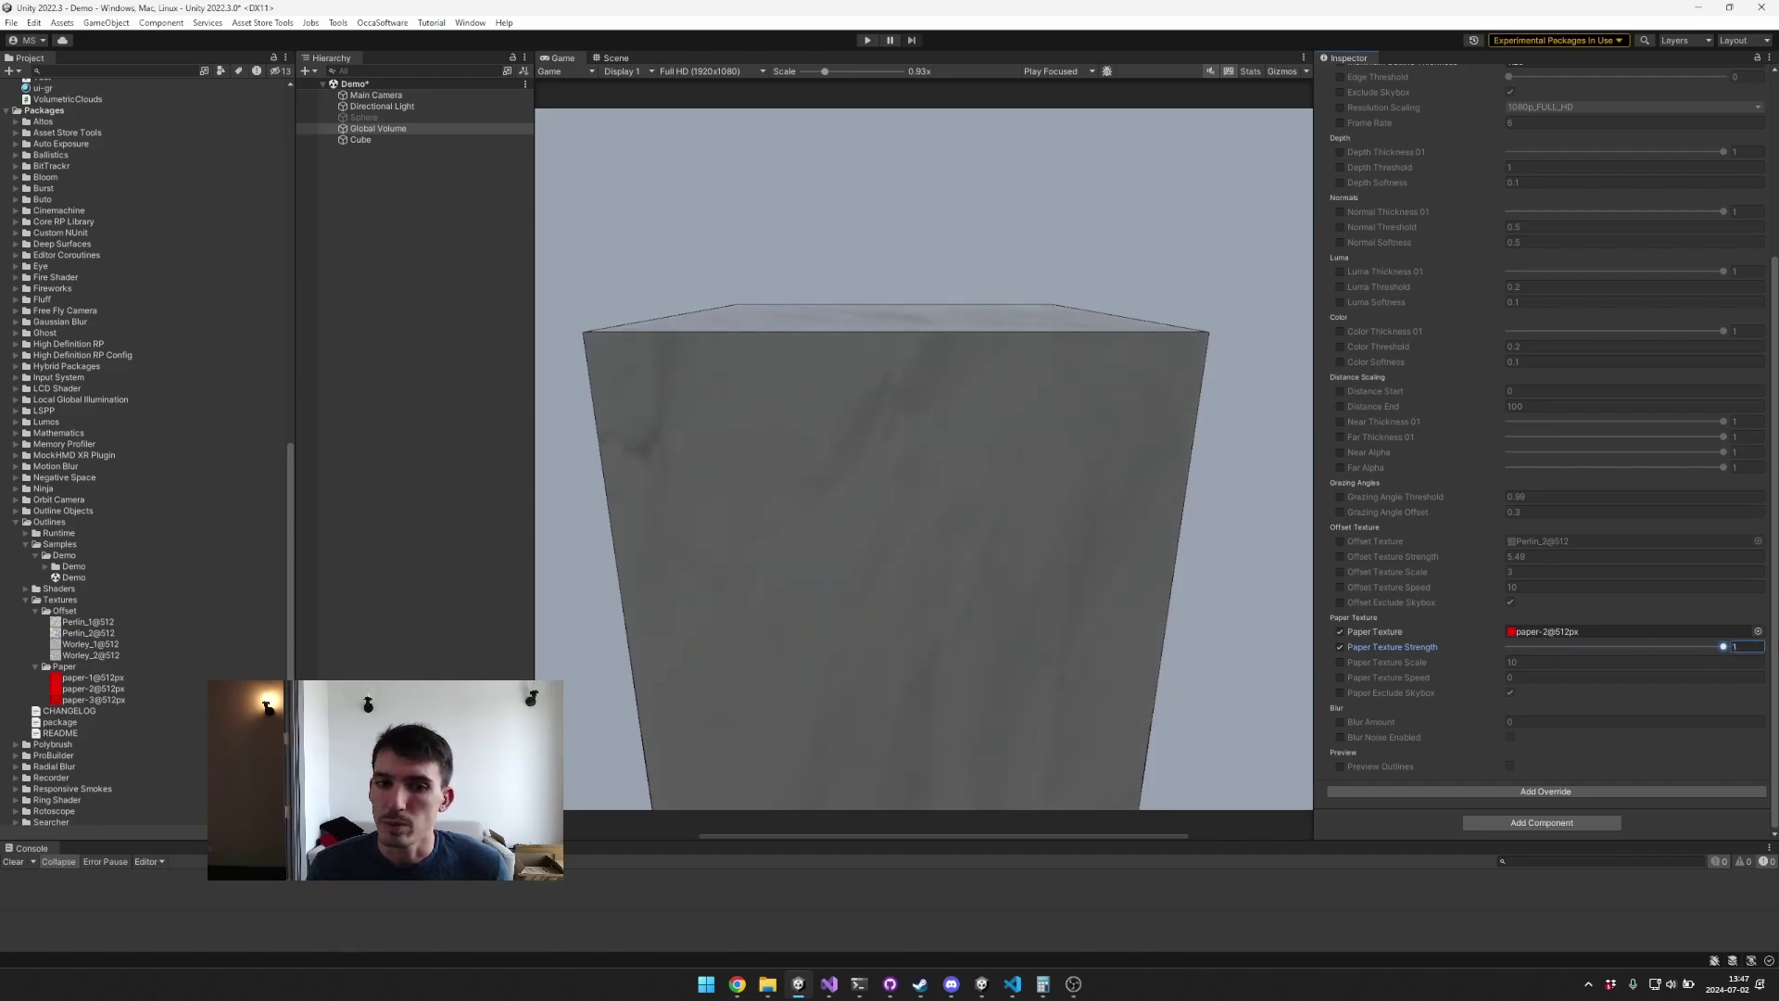
click(616, 58)
right_drag(880, 278, 1158, 278)
click(561, 57)
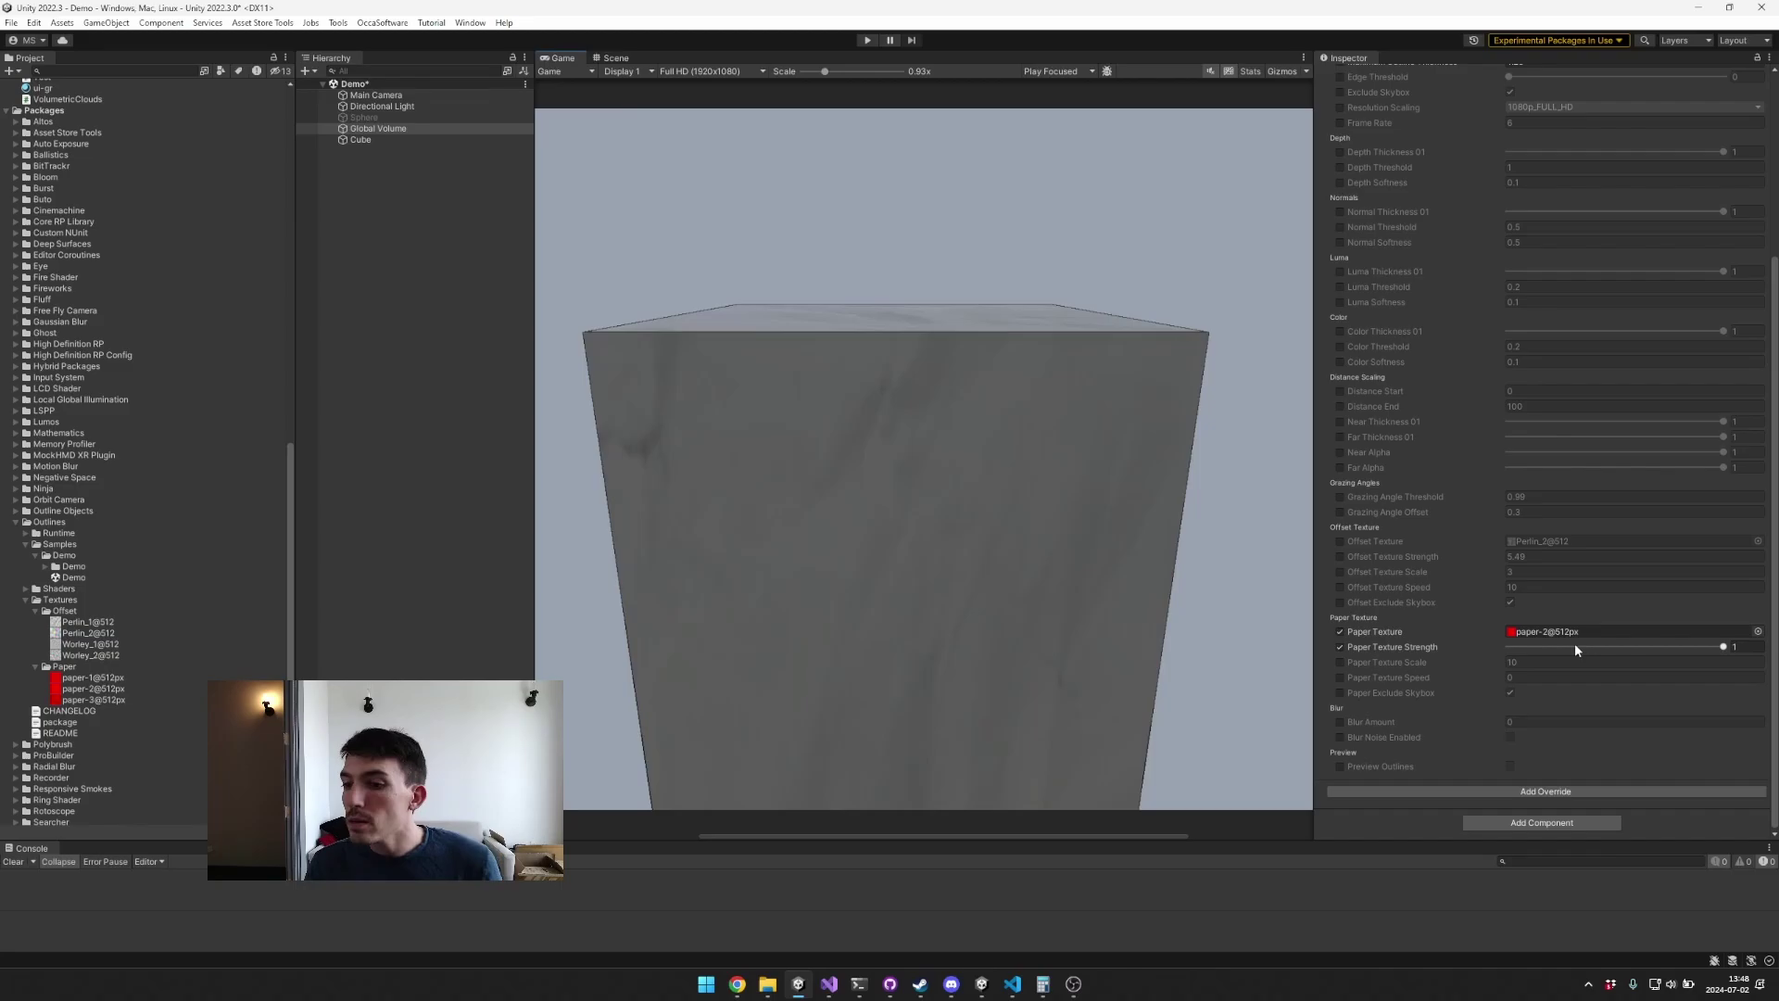
Step: Lower the Paper Texture Strength to 0.1 and turn off the Paper Texture overrides
drag(1723, 647, 1560, 649)
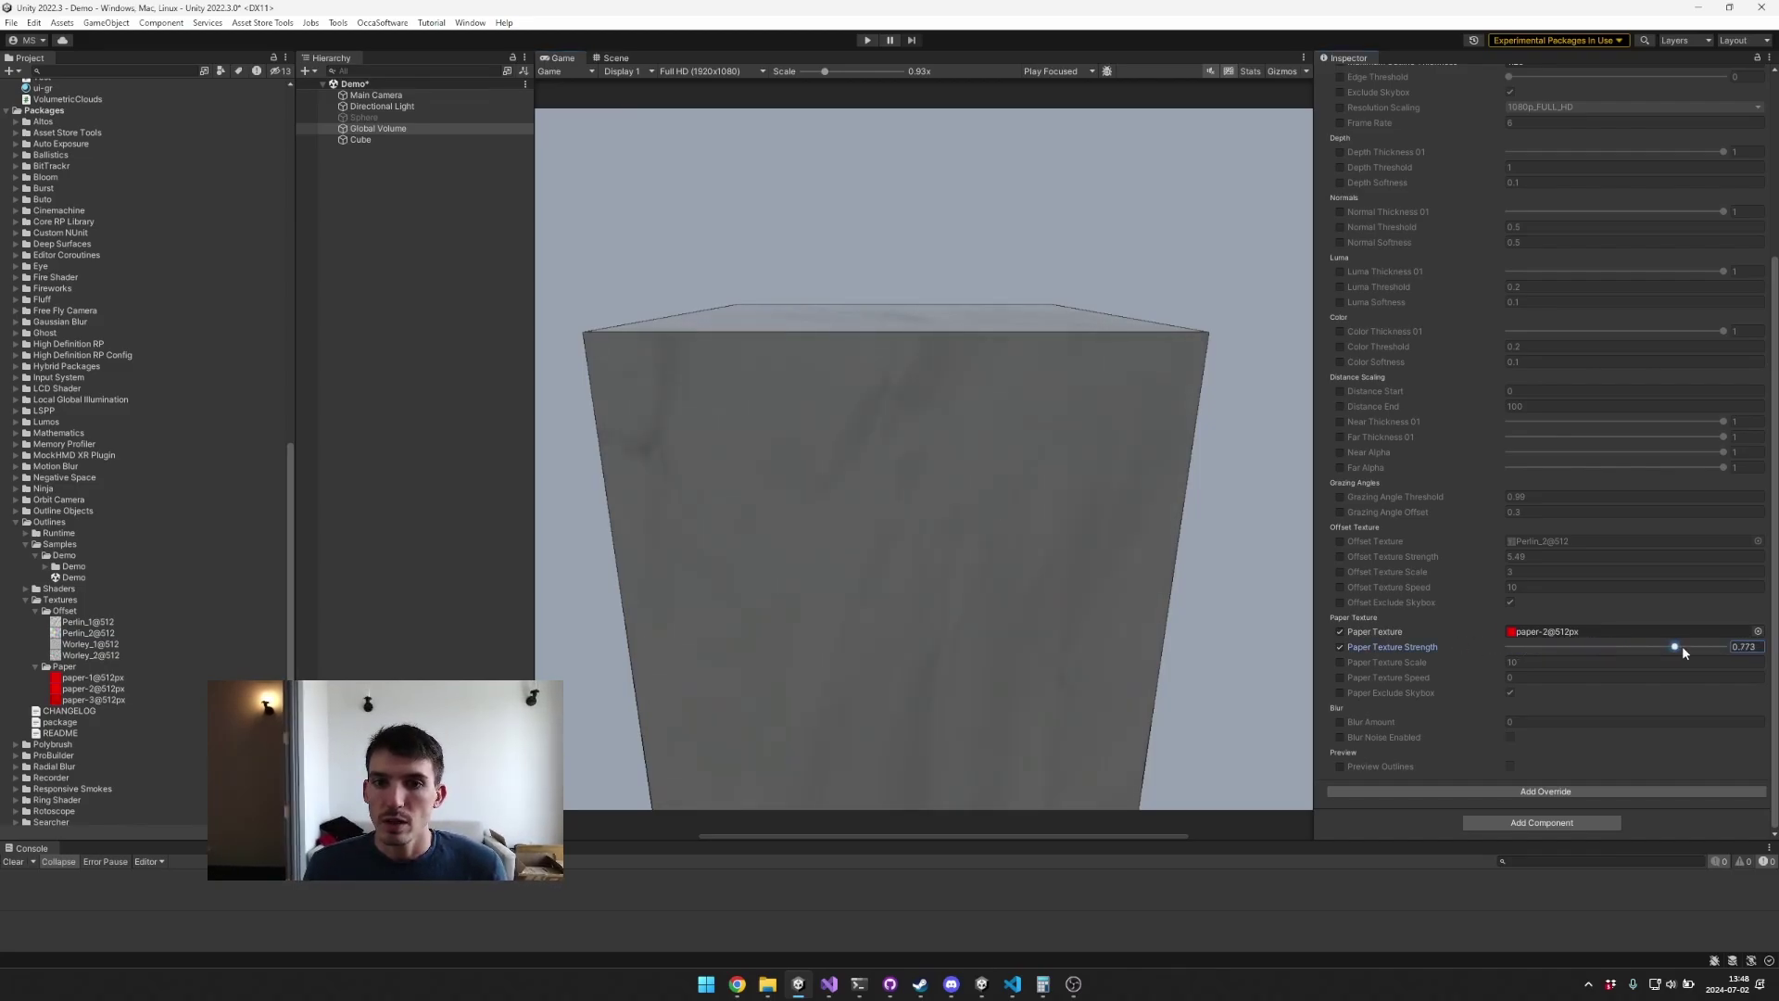
drag(1681, 644, 1603, 648)
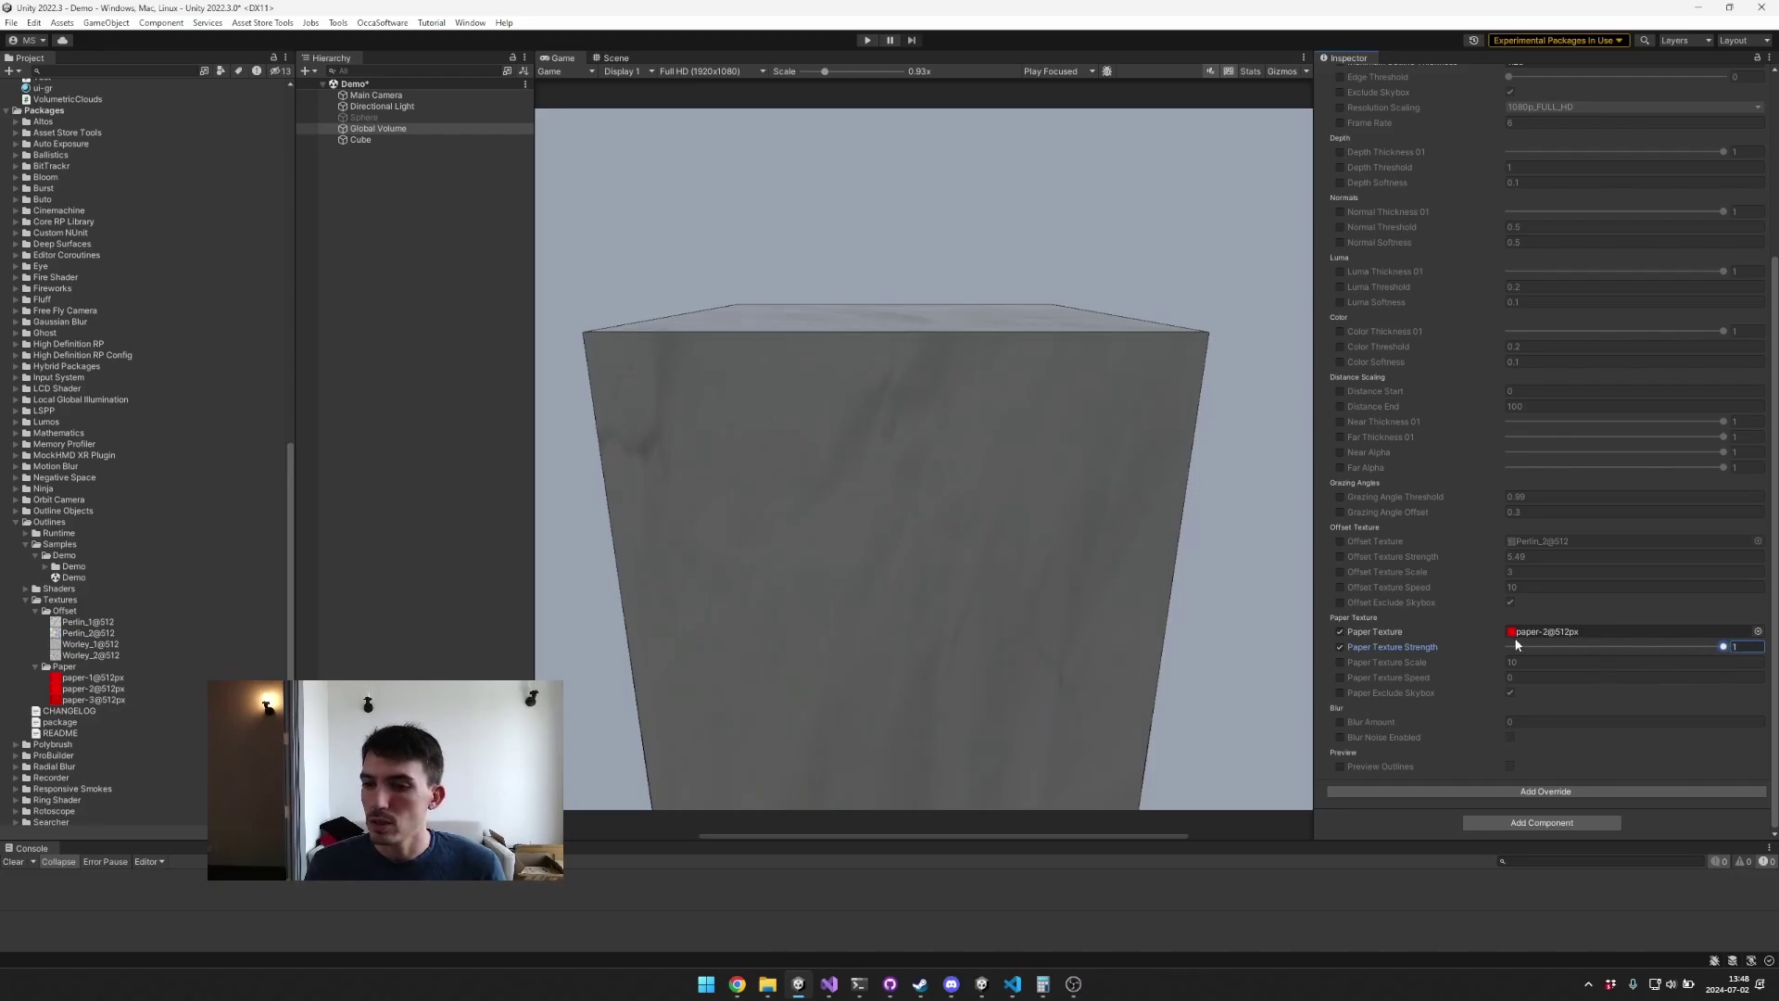
mouse_move(1515, 642)
mouse_down()
mouse_move(1530, 649)
mouse_move(1491, 641)
mouse_move(1546, 647)
mouse_up()
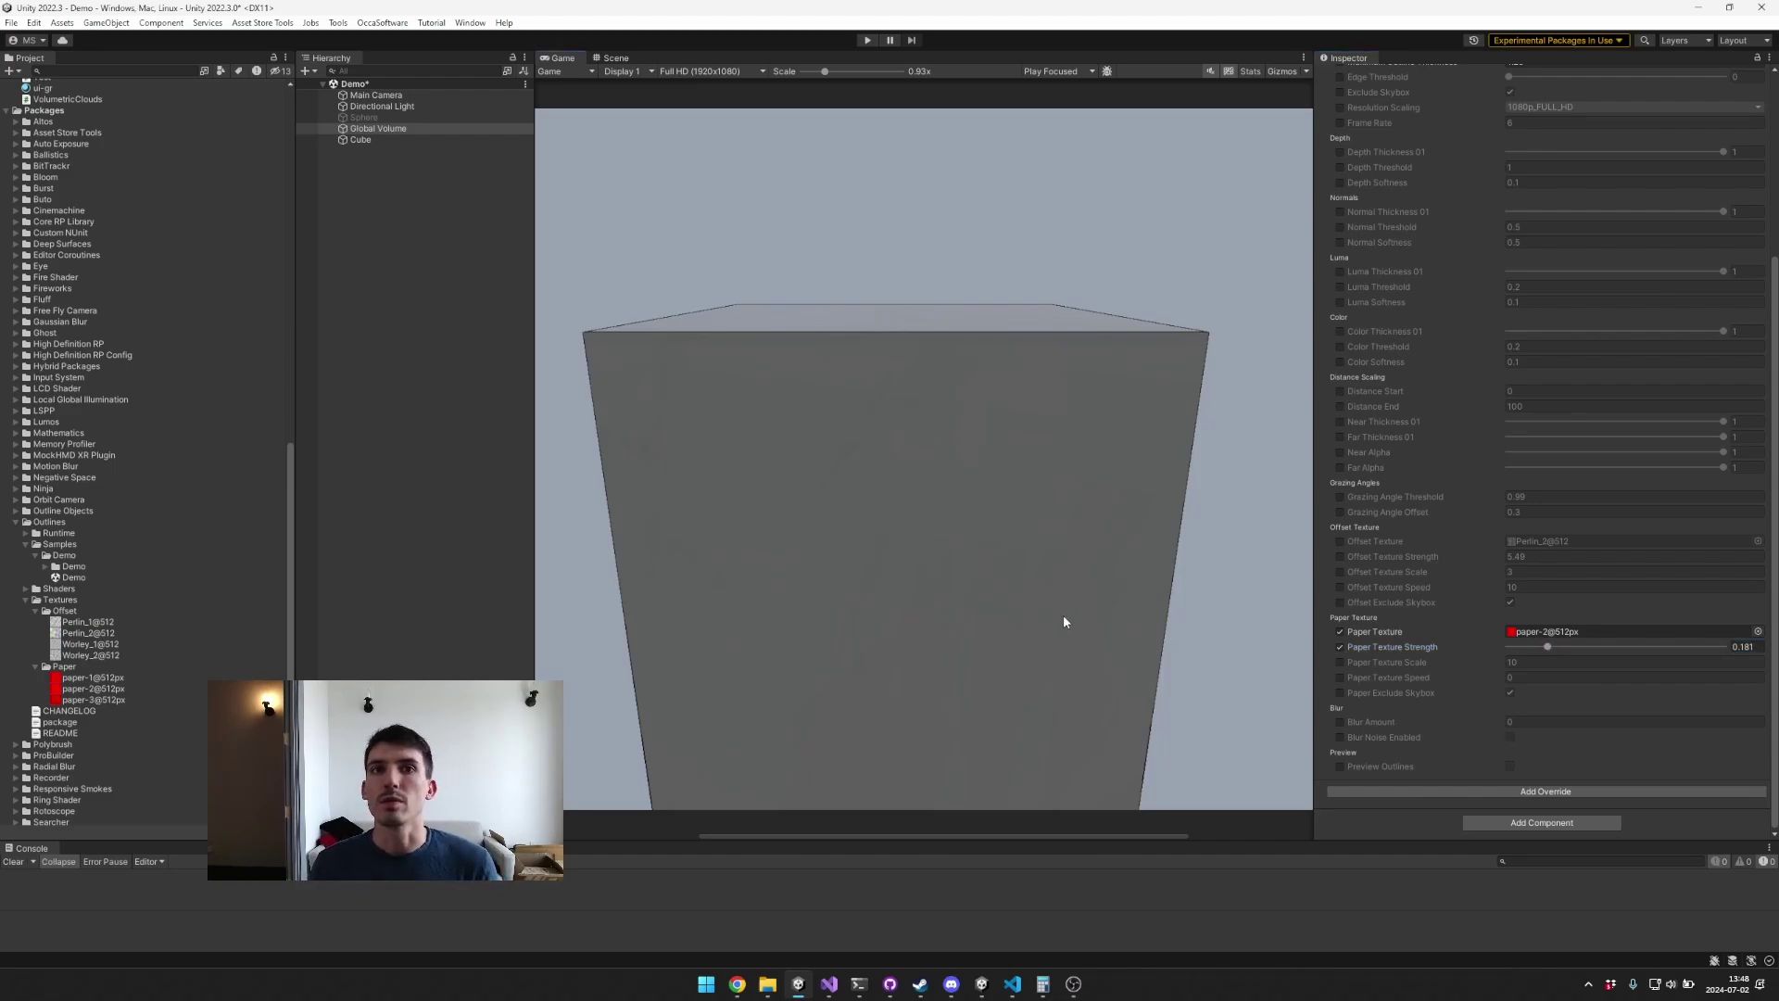
drag(1534, 655, 1528, 649)
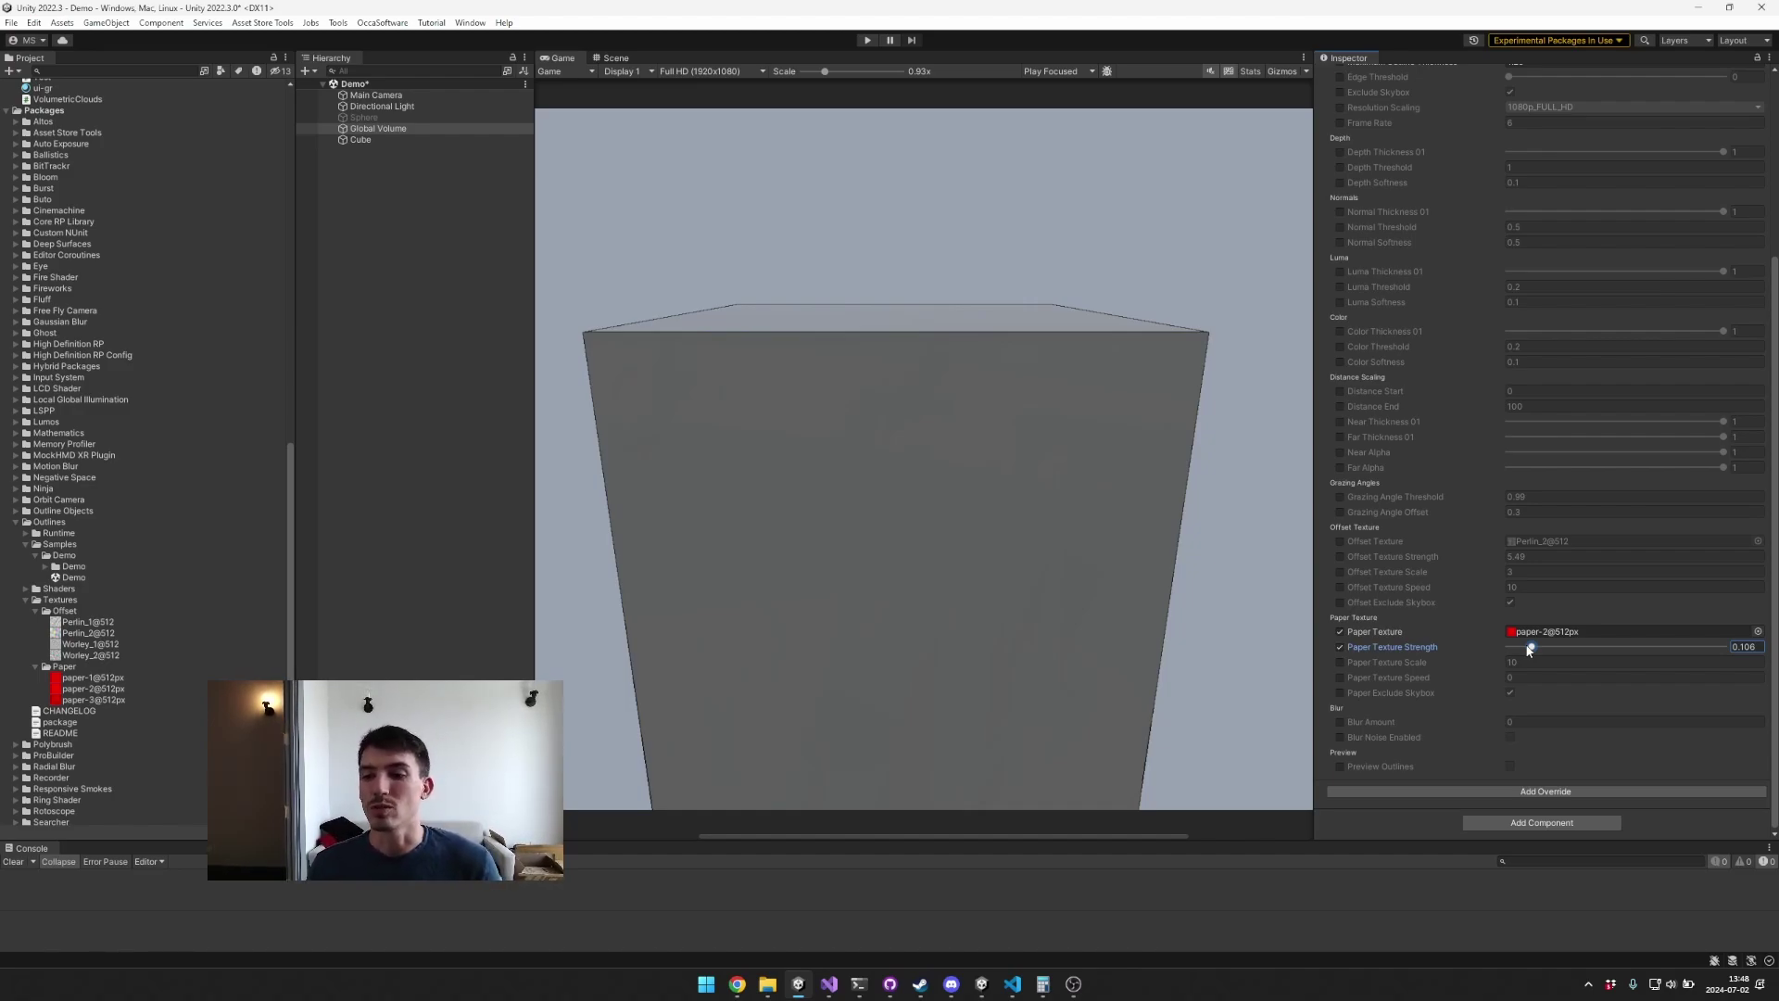
drag(1529, 650, 1528, 650)
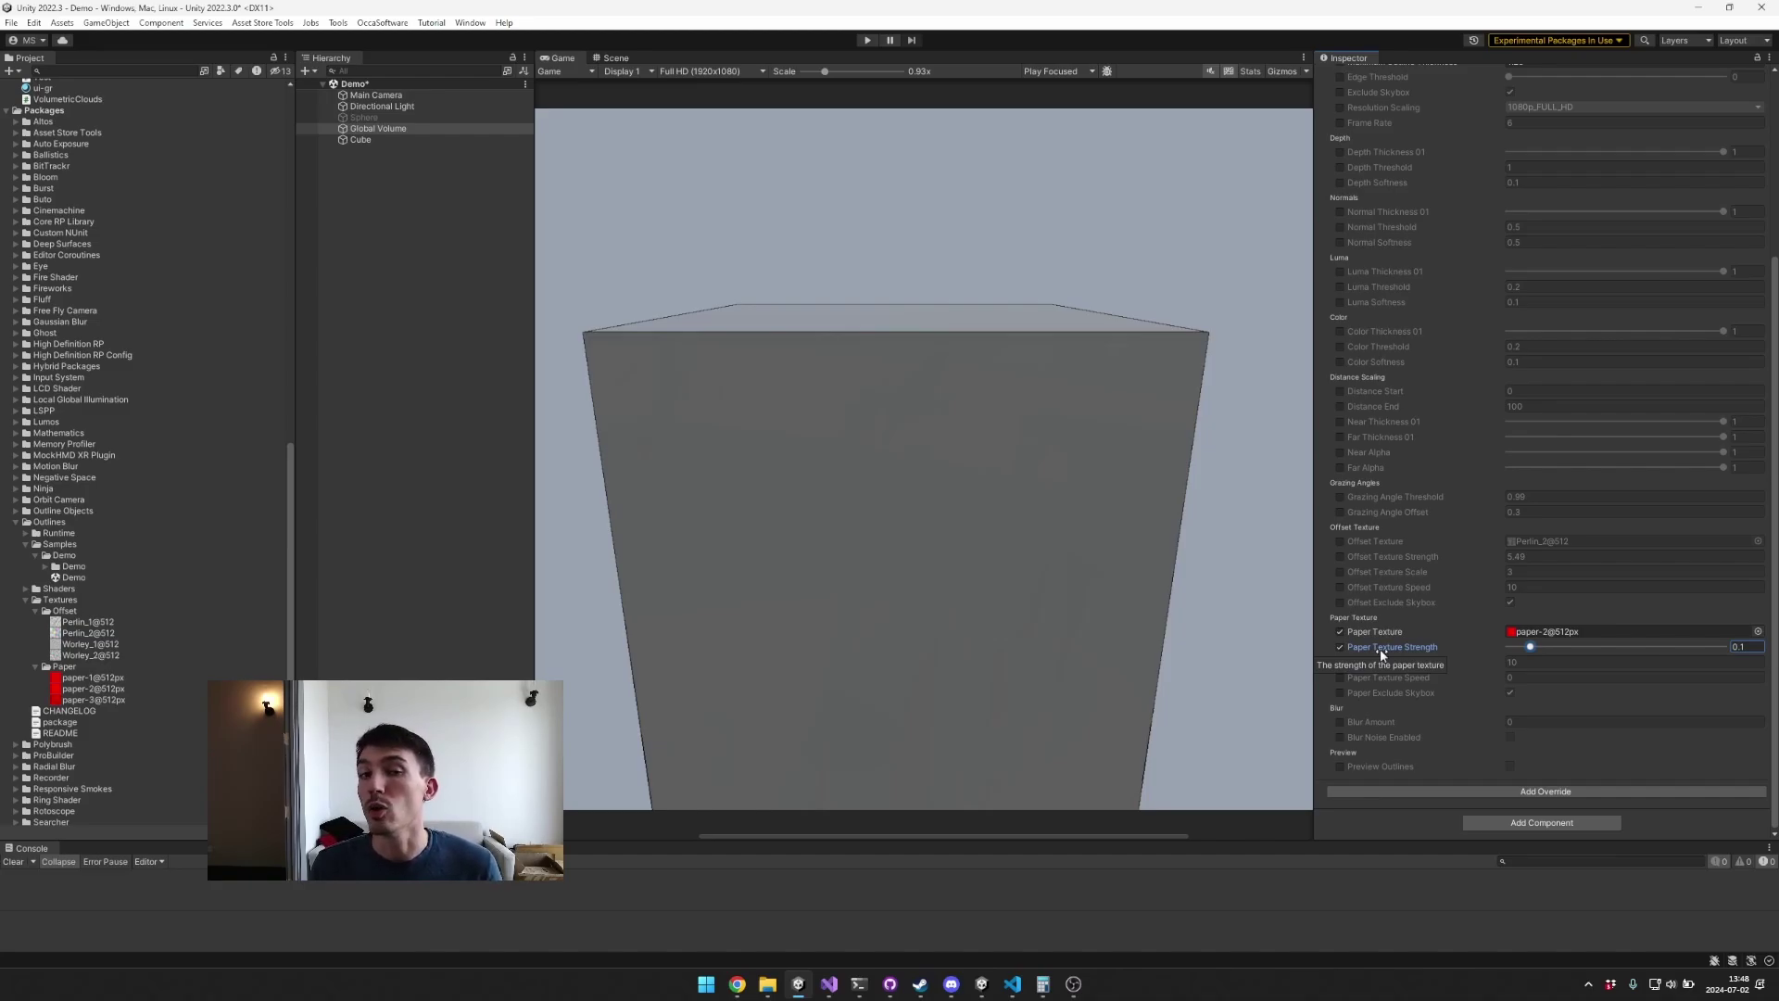
click(1341, 635)
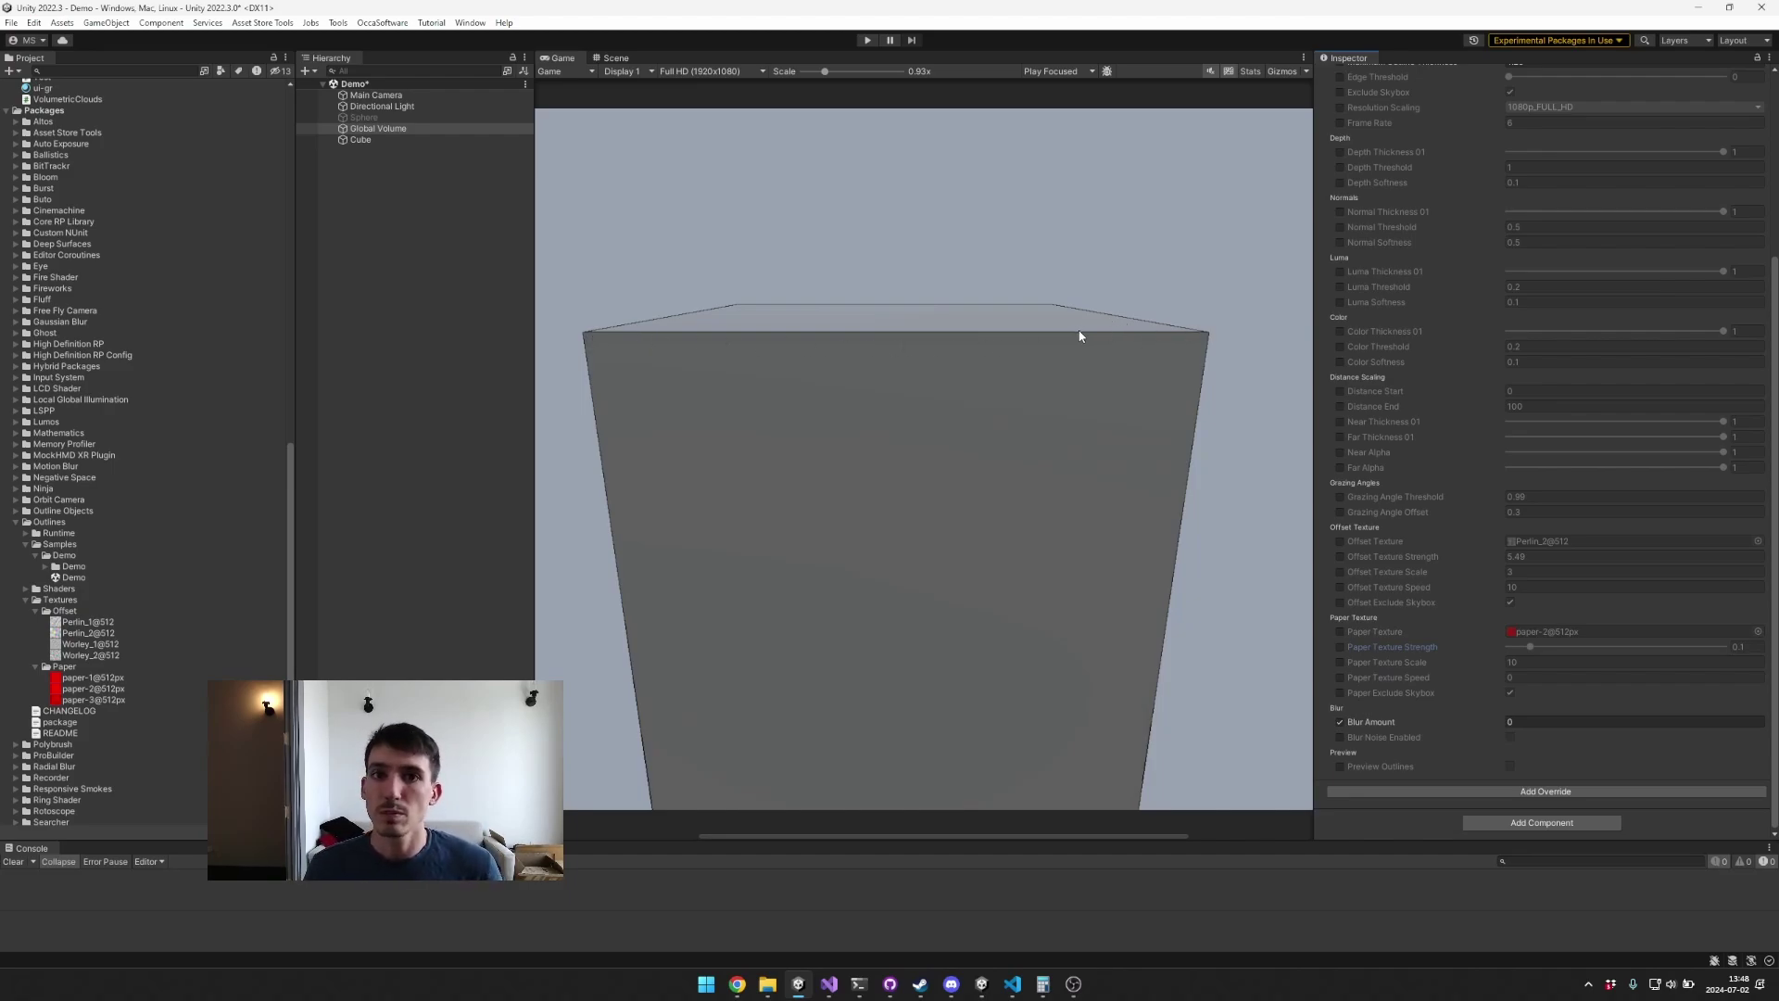
Step: Override Blur Noise Enabled, set the overridden Blur Amount to about 0.66, and inspect the cube's blurred outline up close
click(1339, 737)
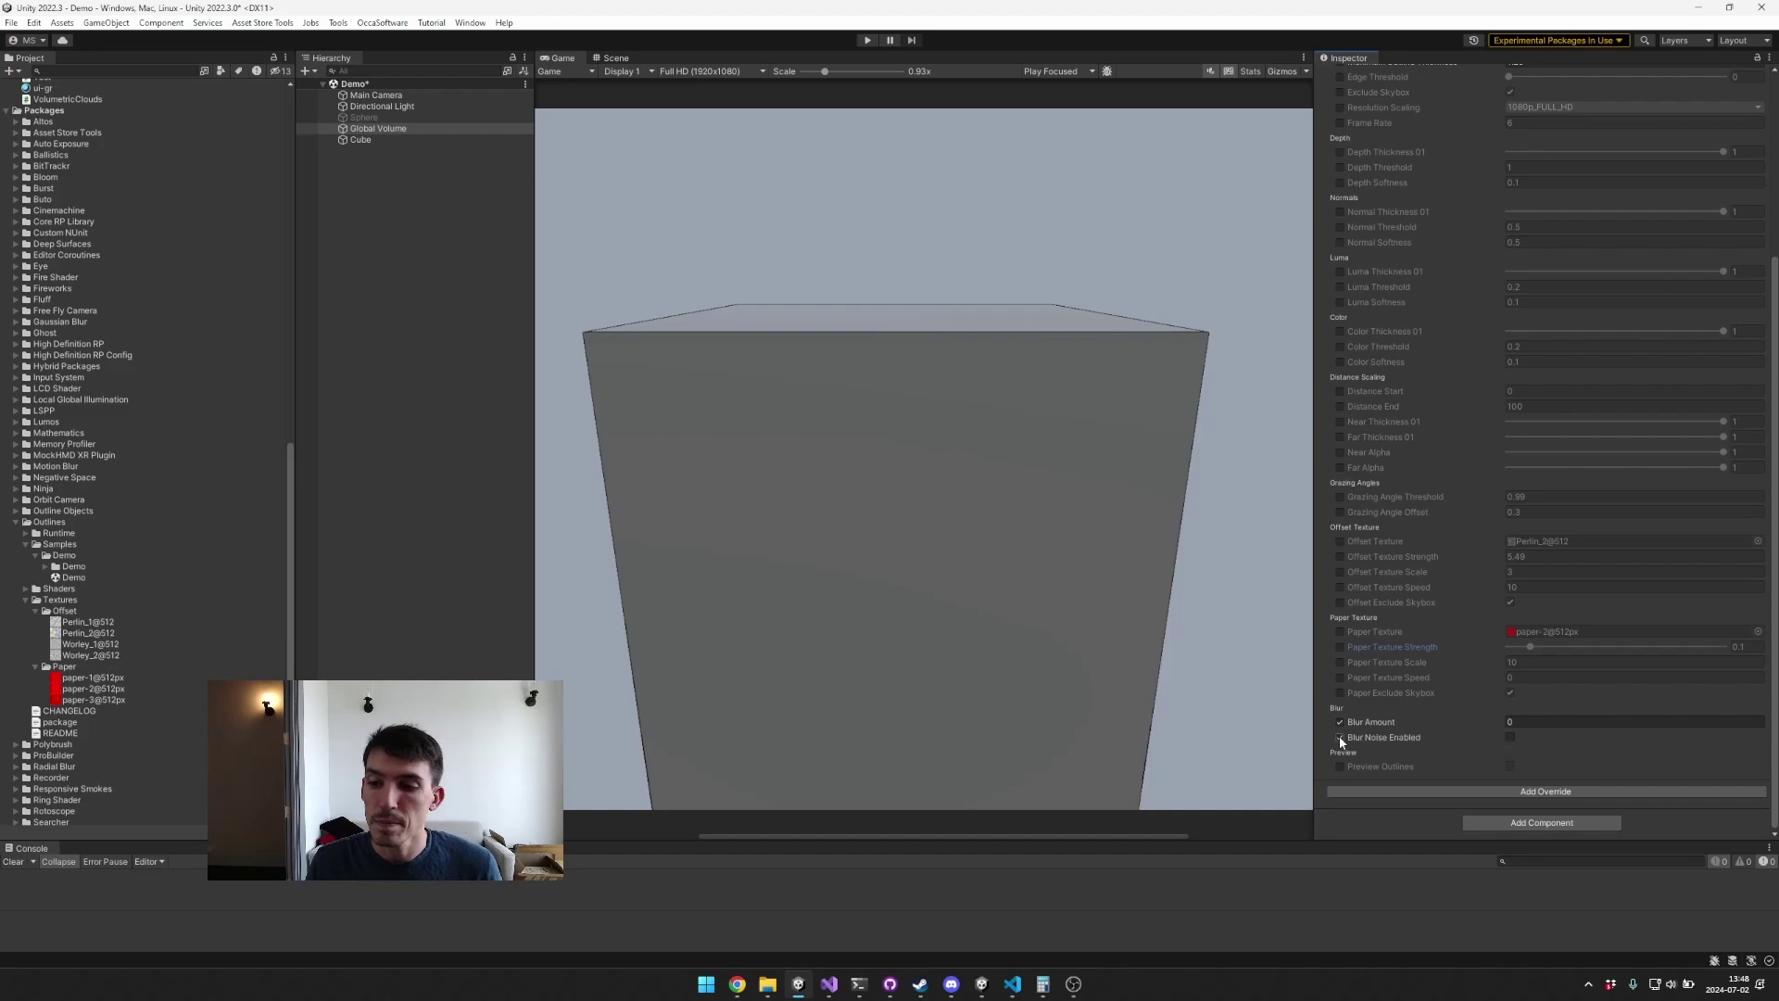
drag(1375, 722, 1701, 718)
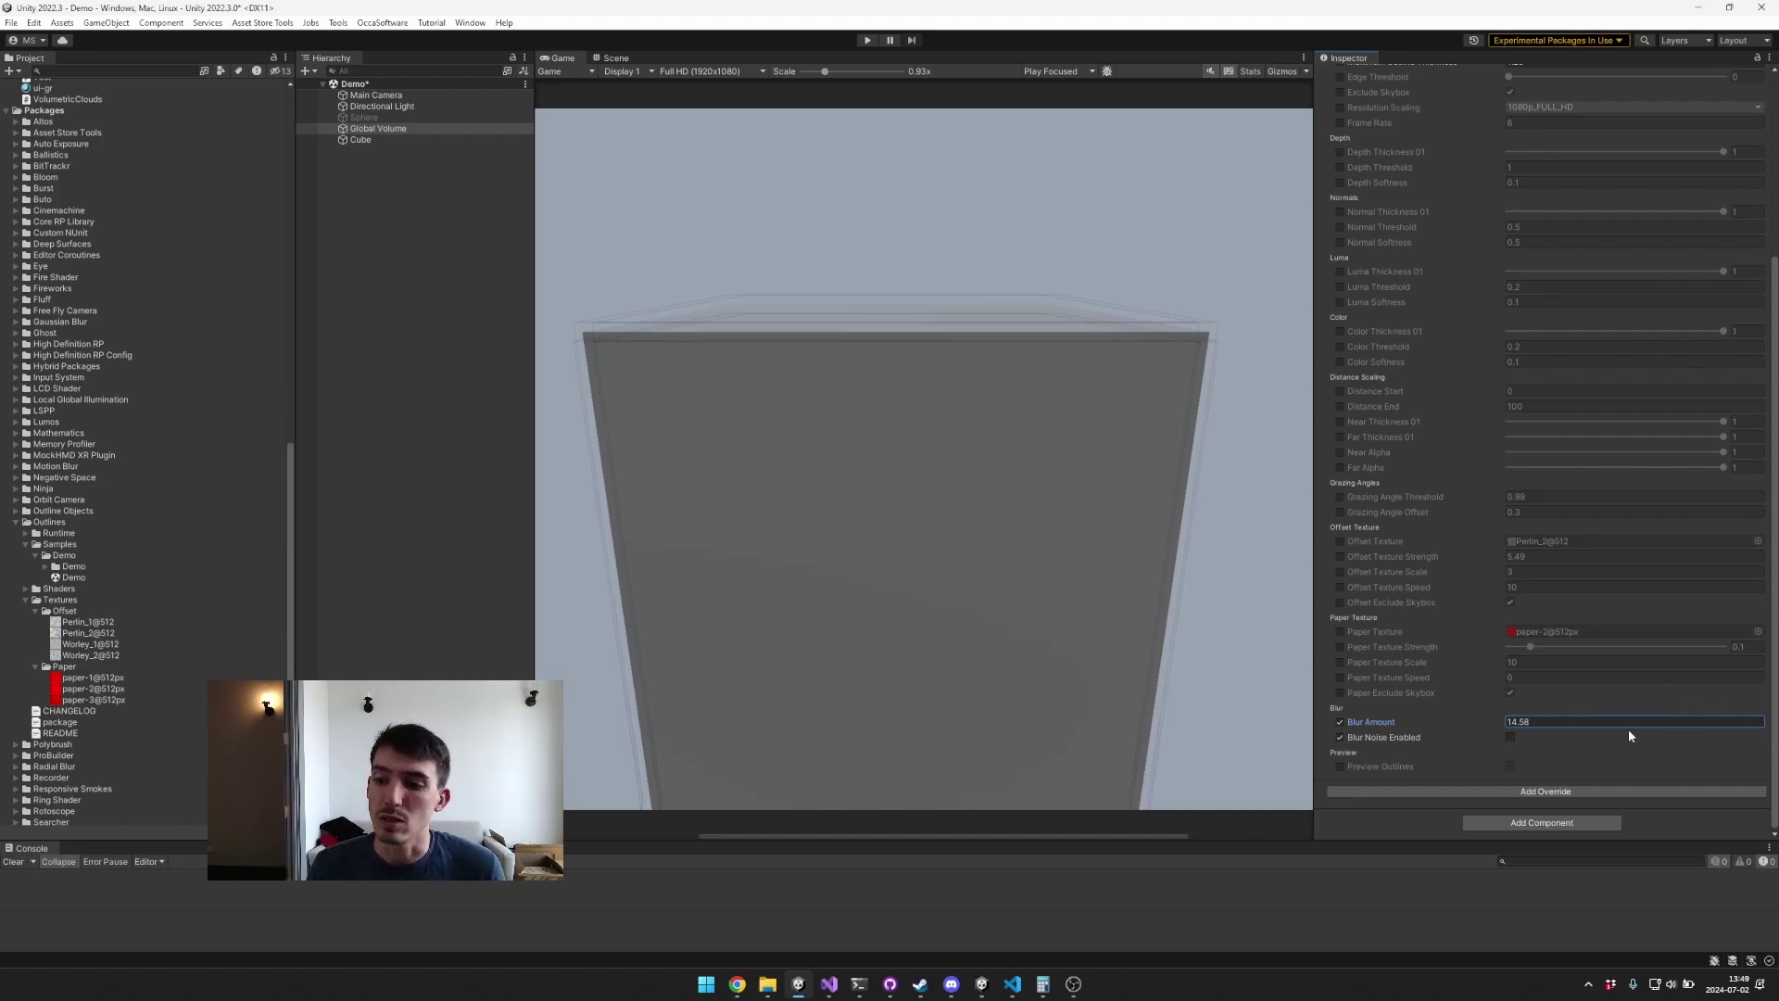
click(1542, 724)
text(1)
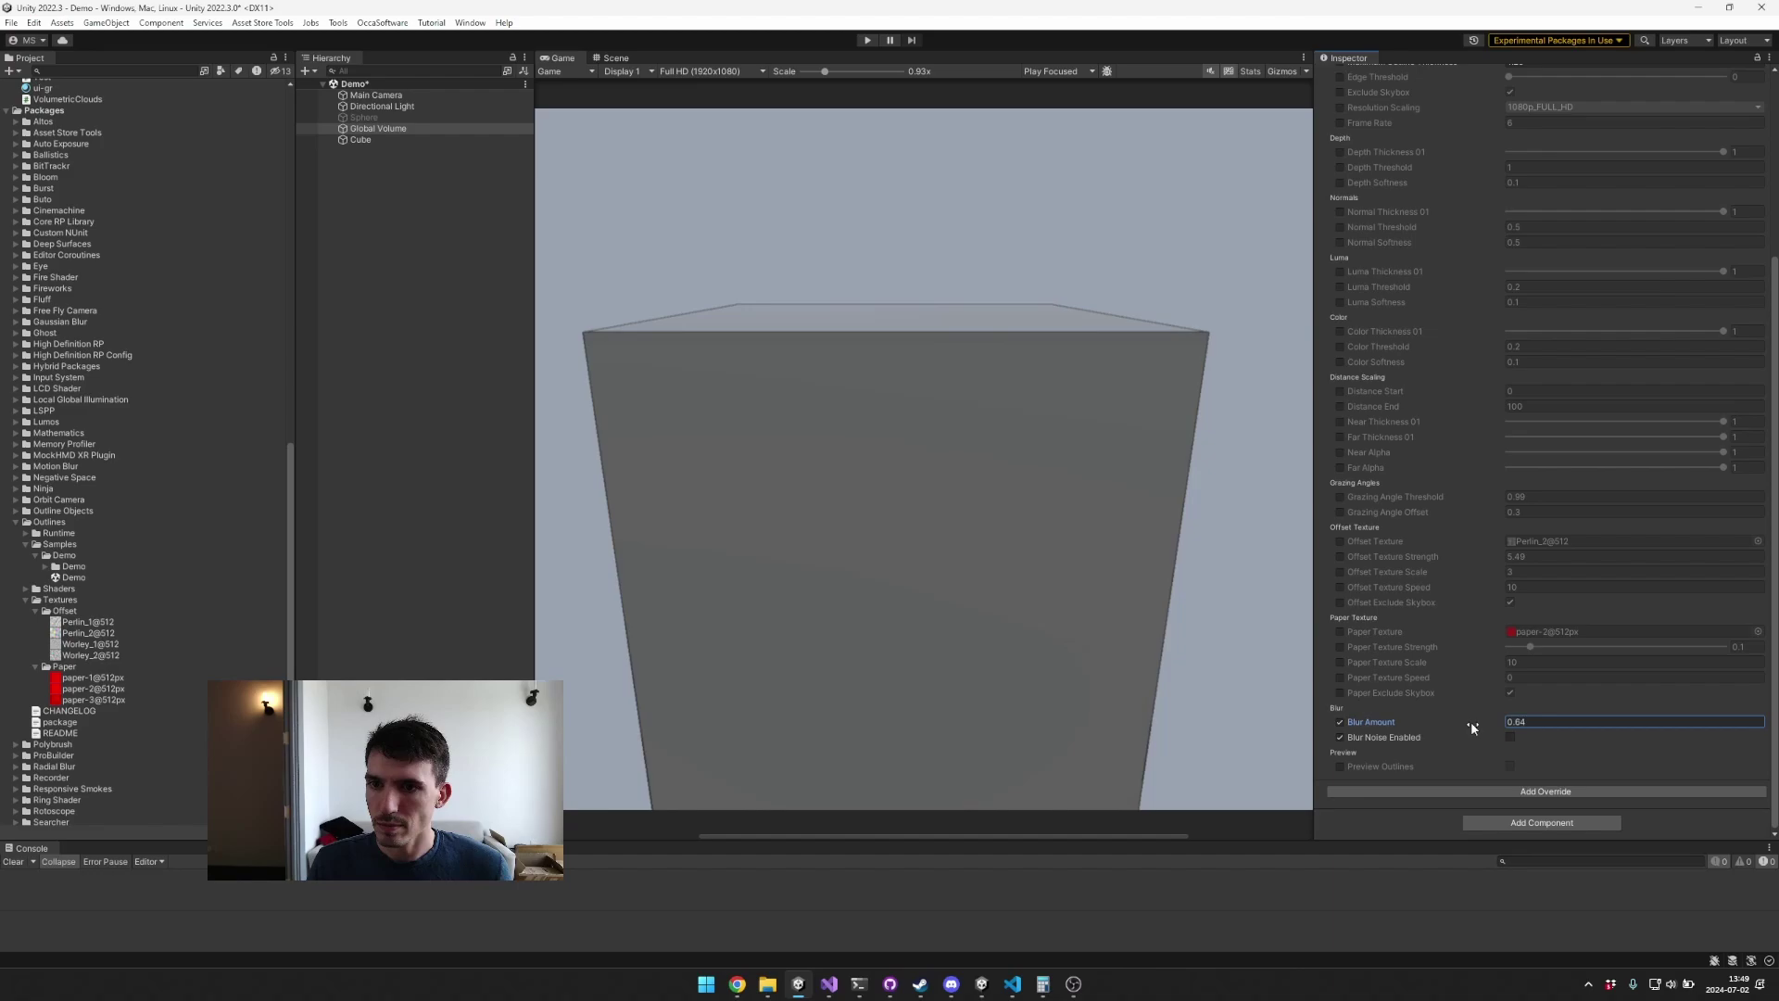
drag(1470, 721, 1461, 720)
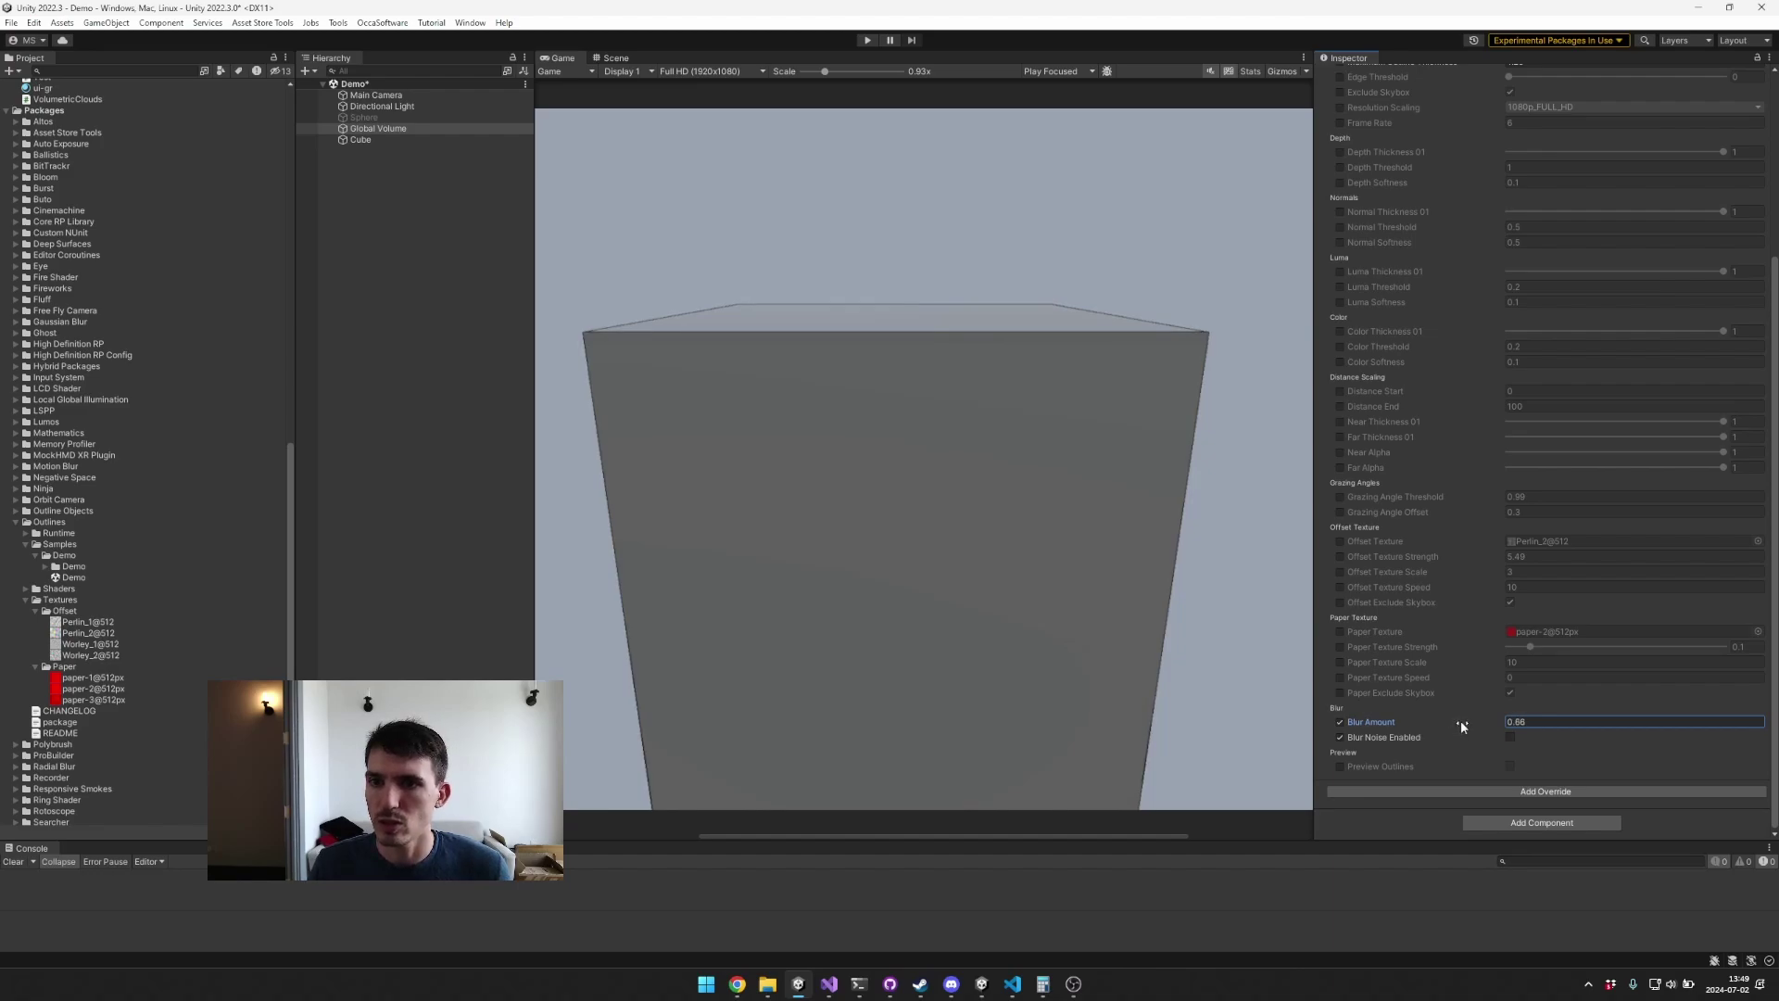
scroll(1140, 305, up, 6)
scroll(830, 258, up, 3)
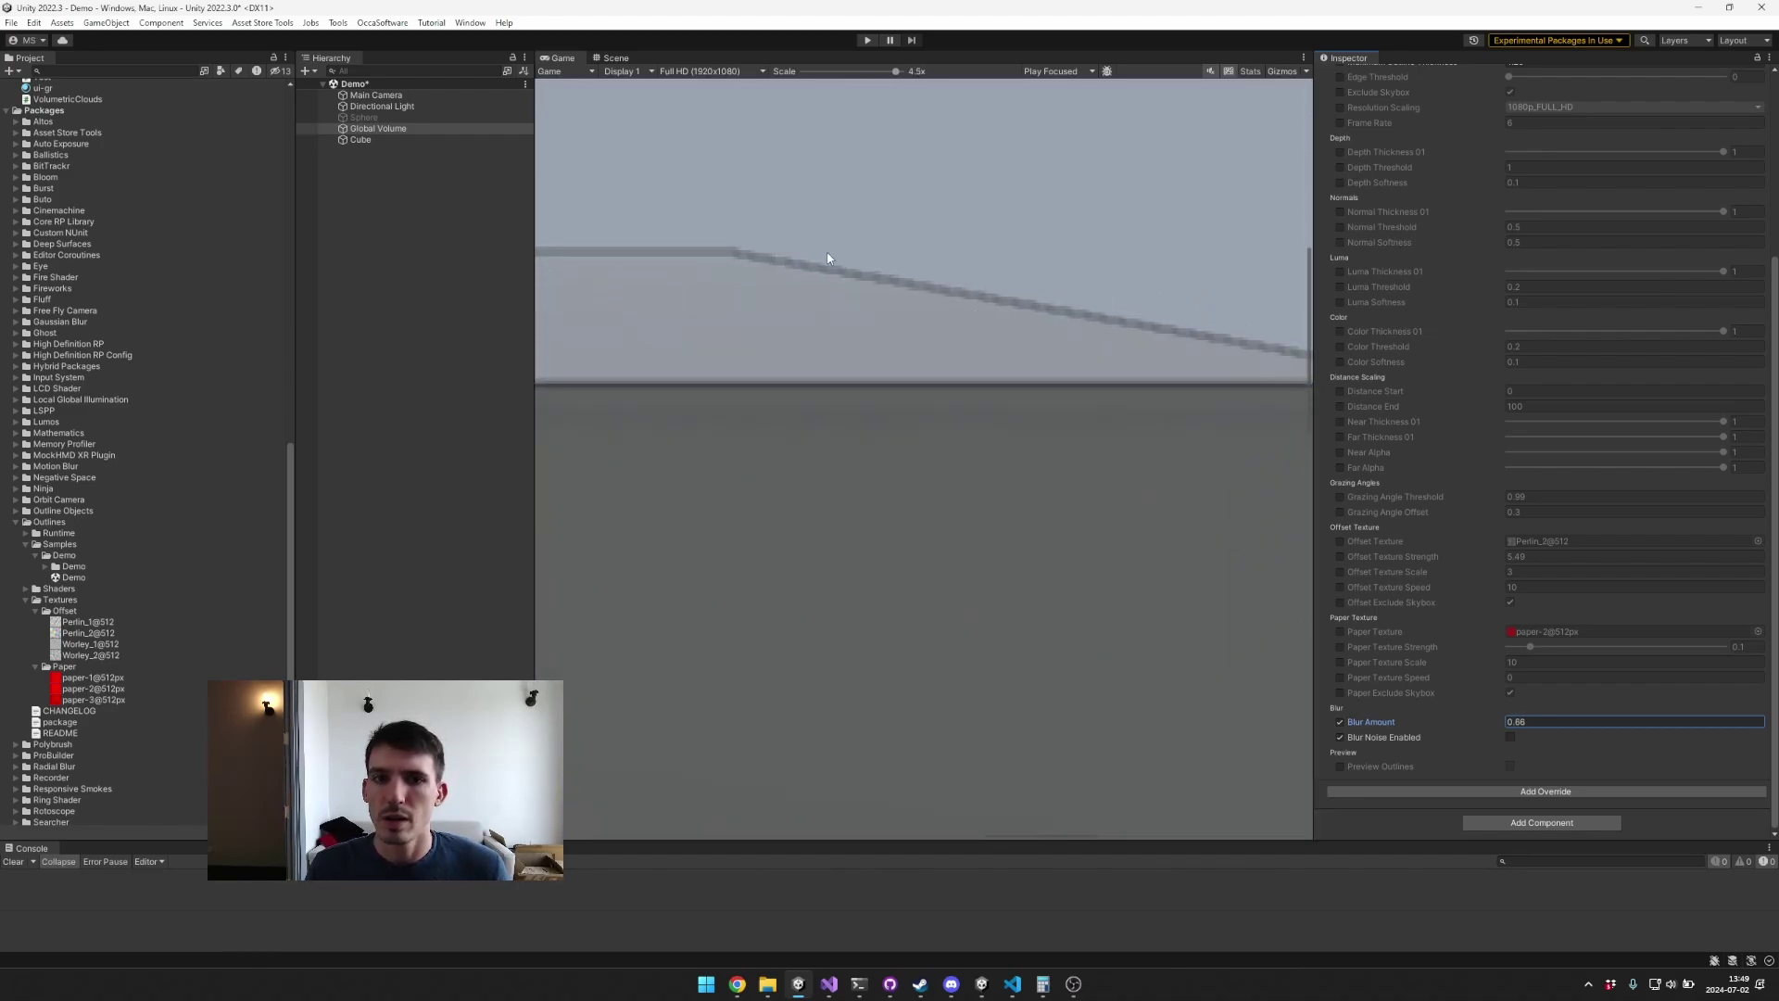
Step: Lower the overridden Blur Amount to 0.27 and inspect the whole cube's outline in the Game view
drag(1460, 724, 1449, 723)
scroll(925, 543, down, 6)
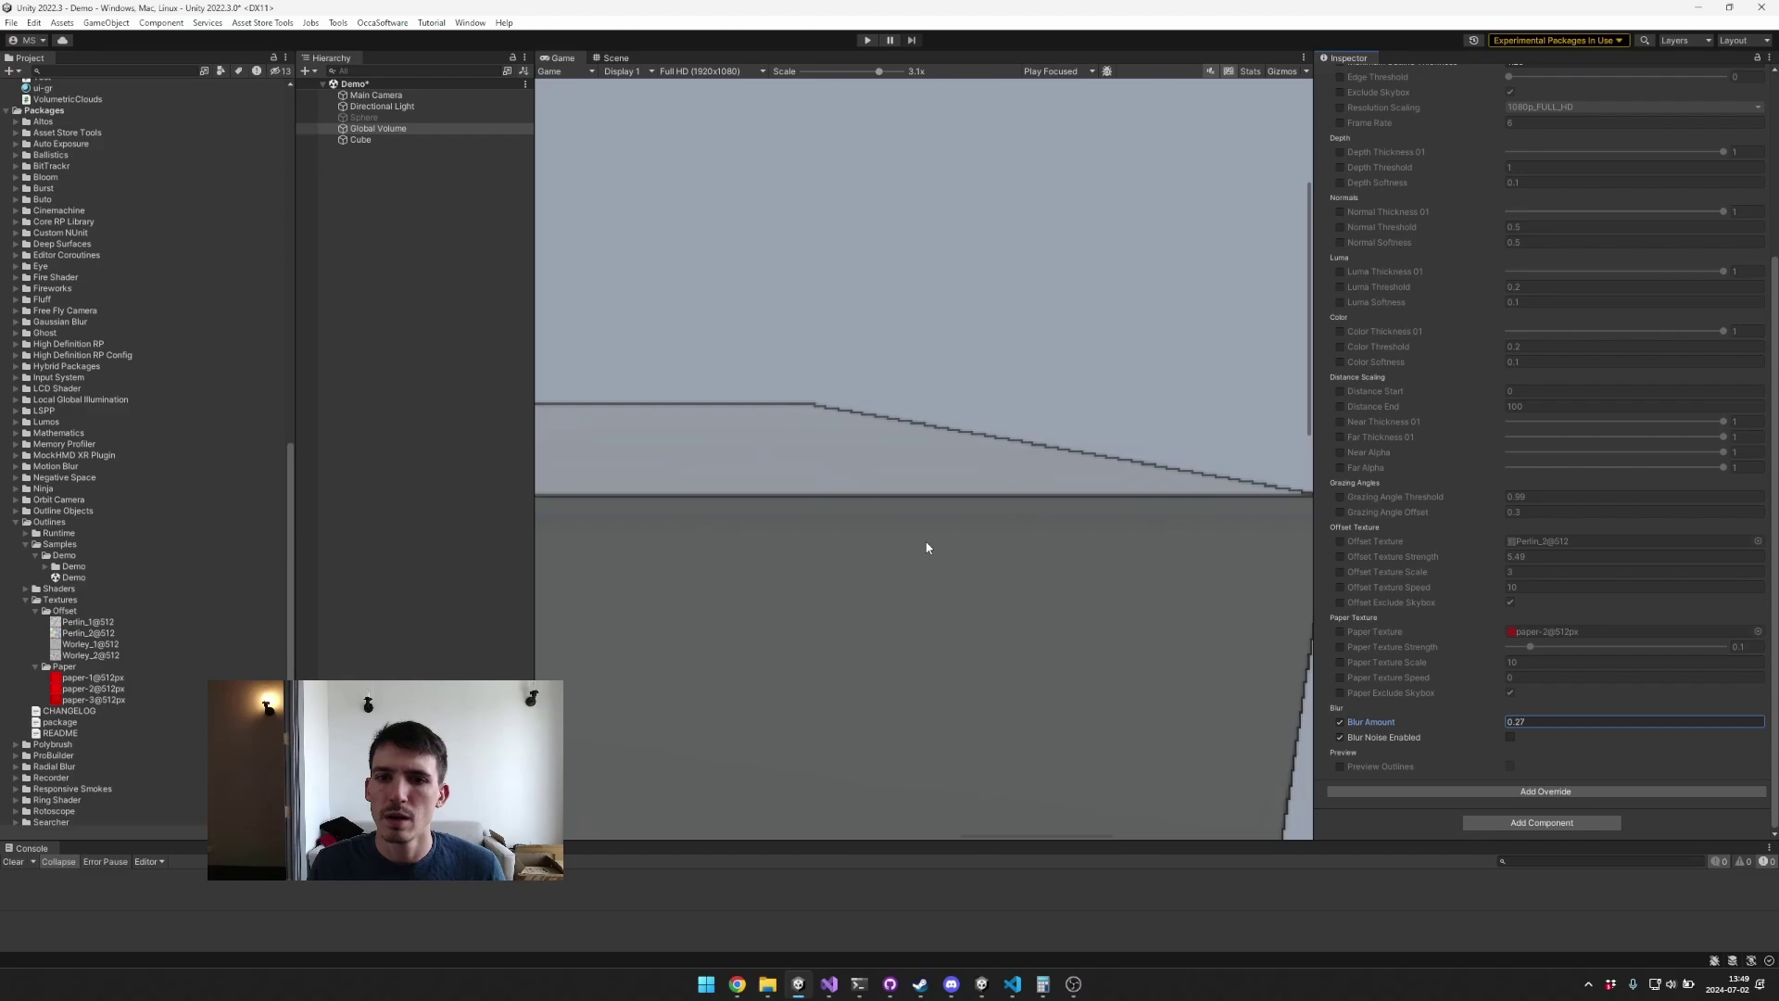
scroll(980, 543, down, 2)
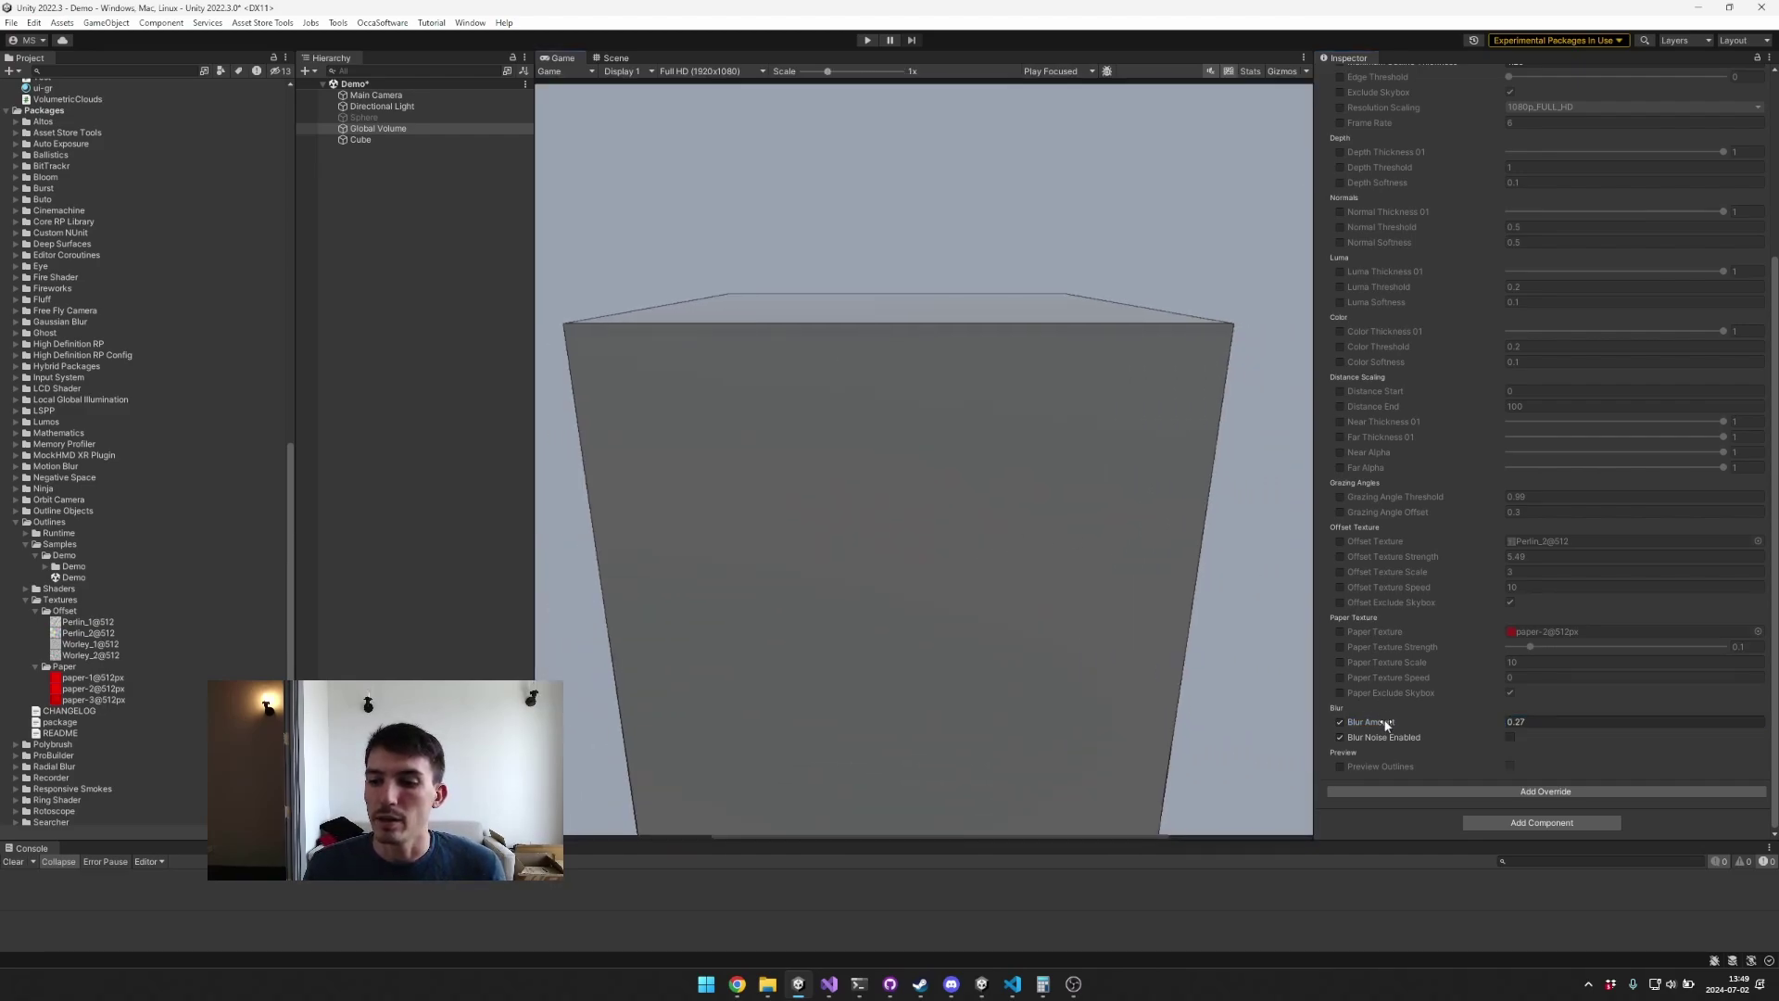
Step: Enable blur noise, raise the Blur Amount to 2.13, and inspect the cube's blurred edges up close
click(1510, 737)
scroll(1214, 306, up, 4)
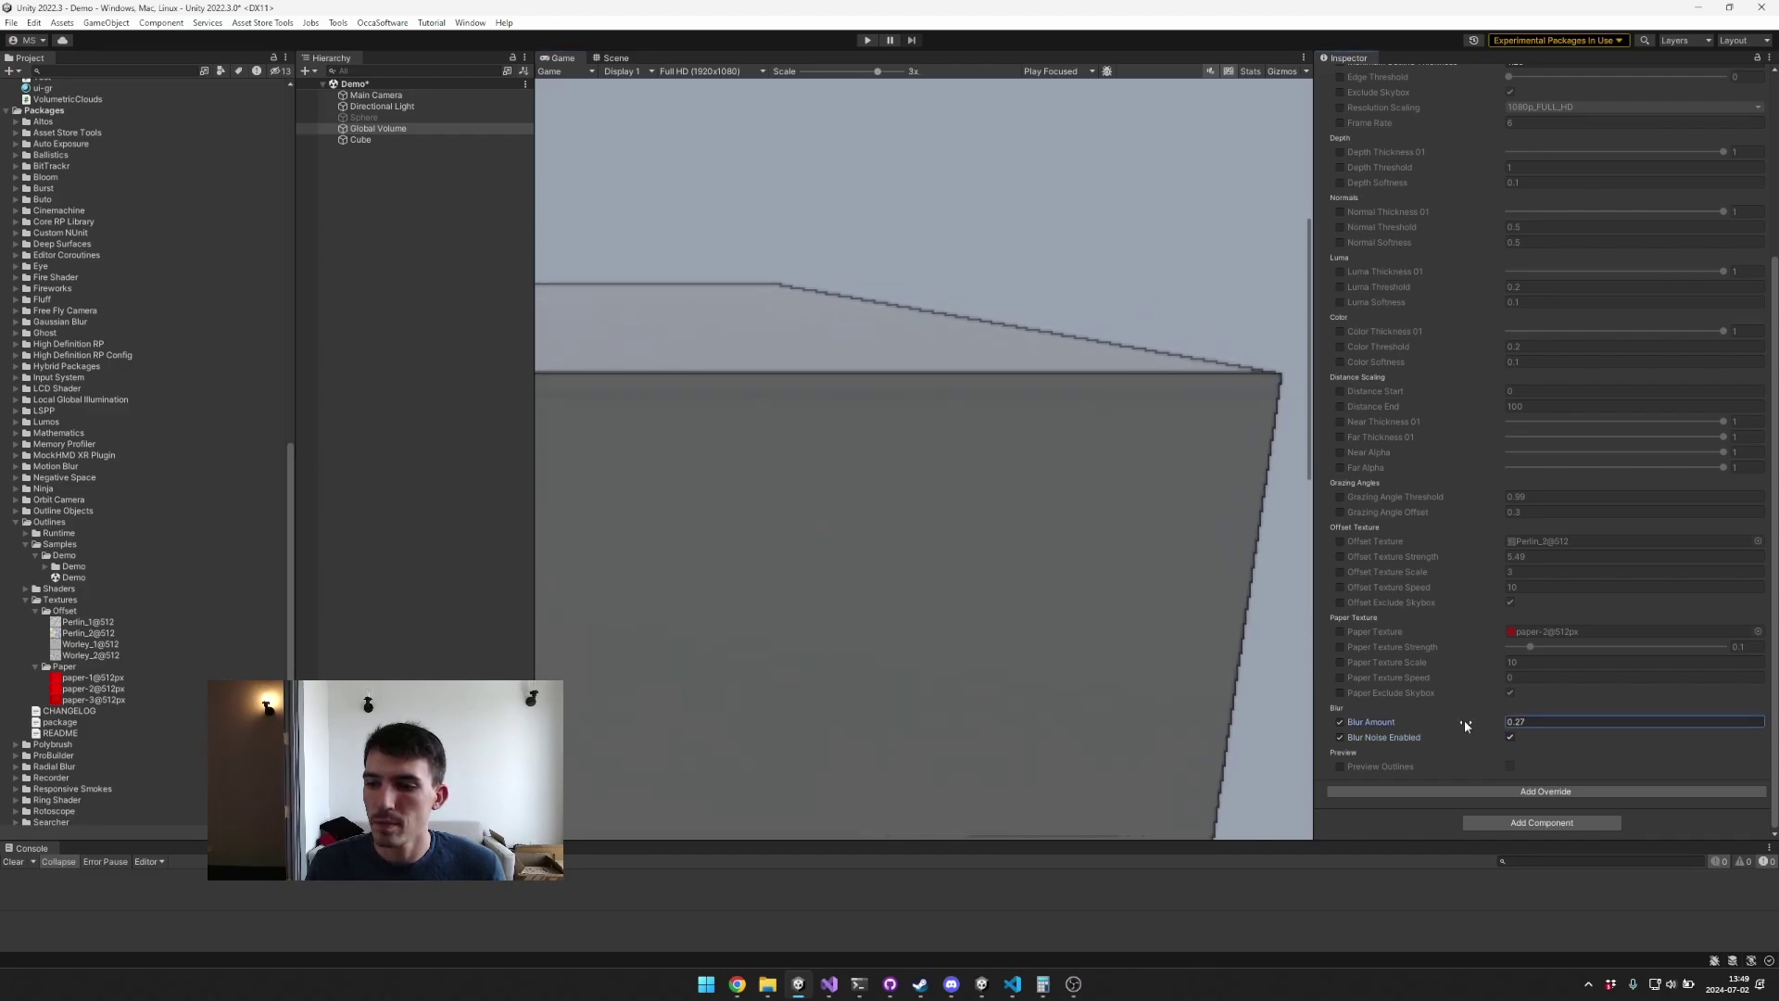
drag(1464, 719, 1501, 722)
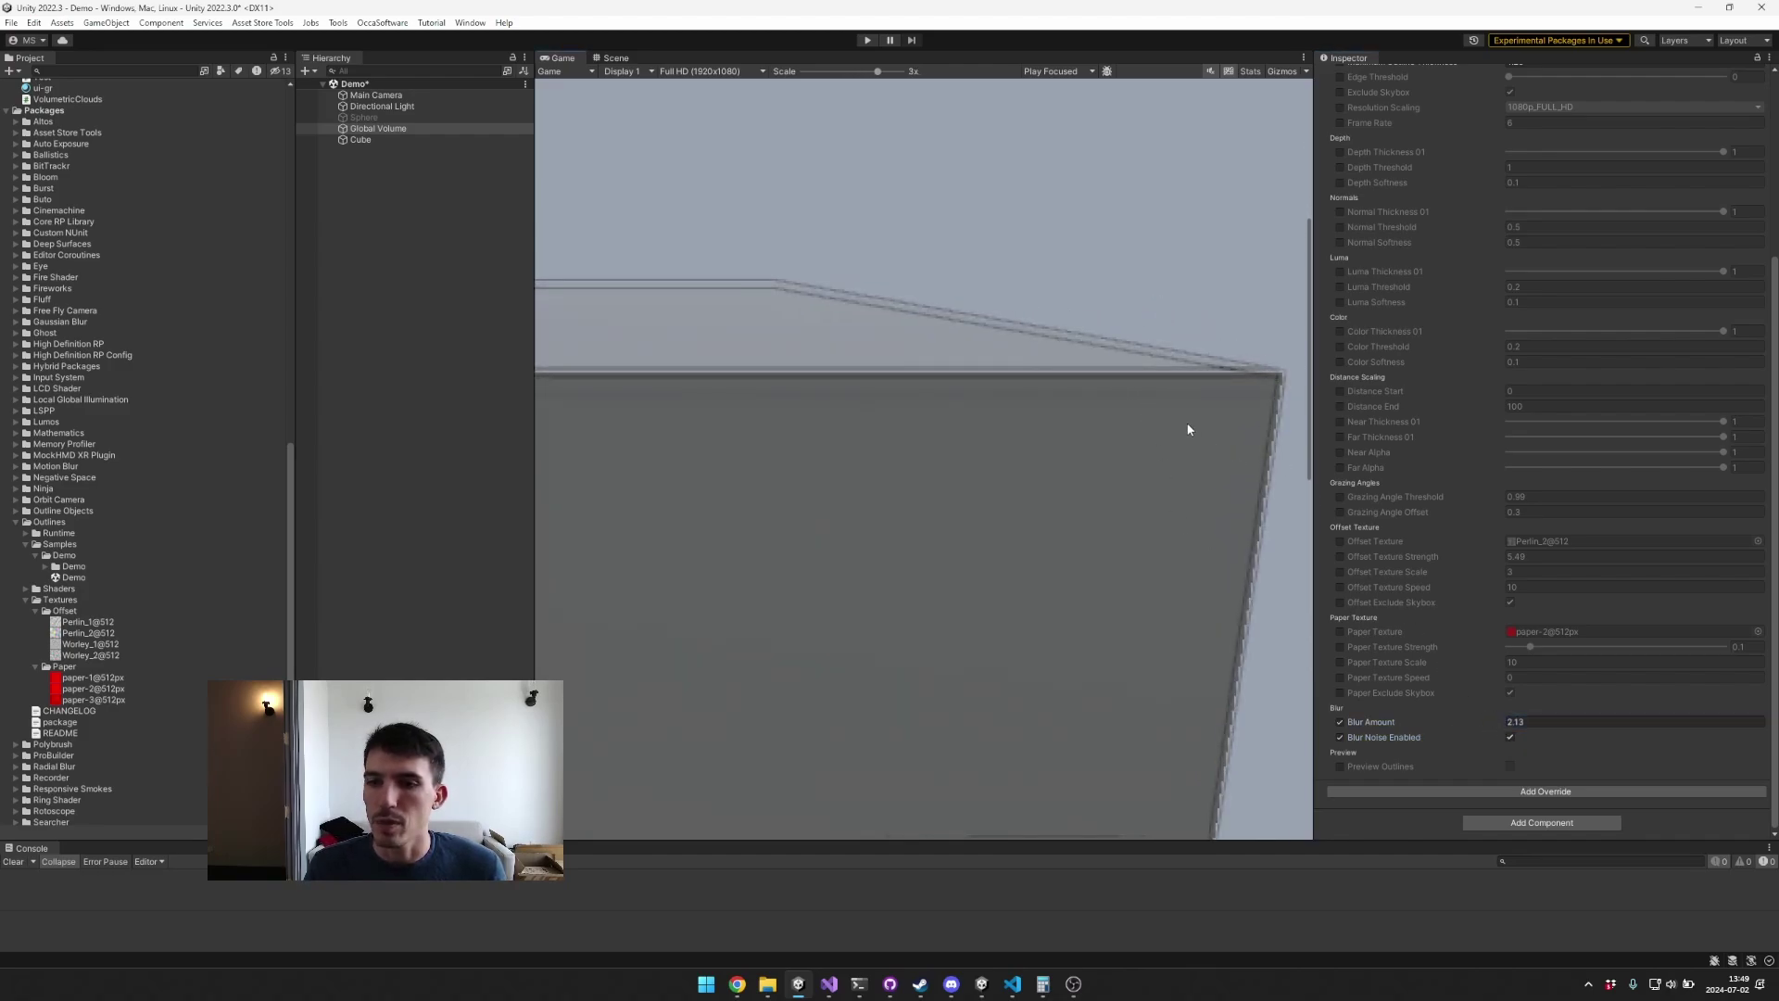
scroll(1025, 334, up, 3)
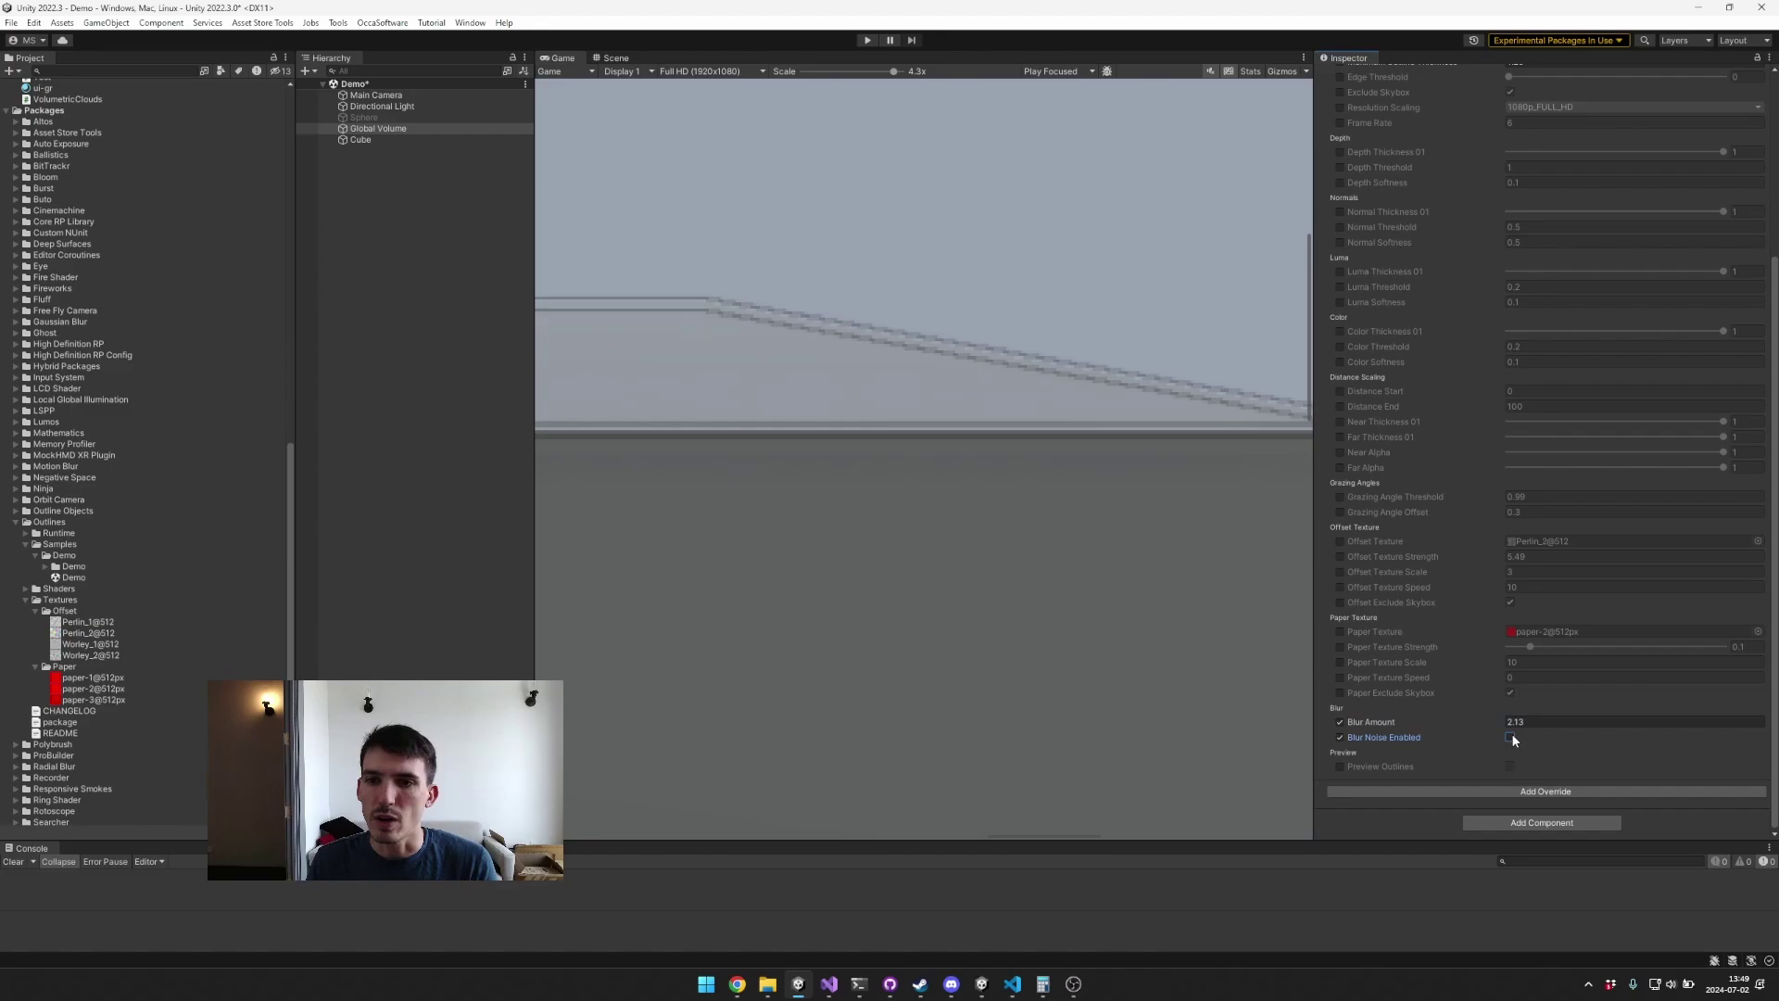
scroll(1001, 505, down, 3)
scroll(1007, 512, down, 3)
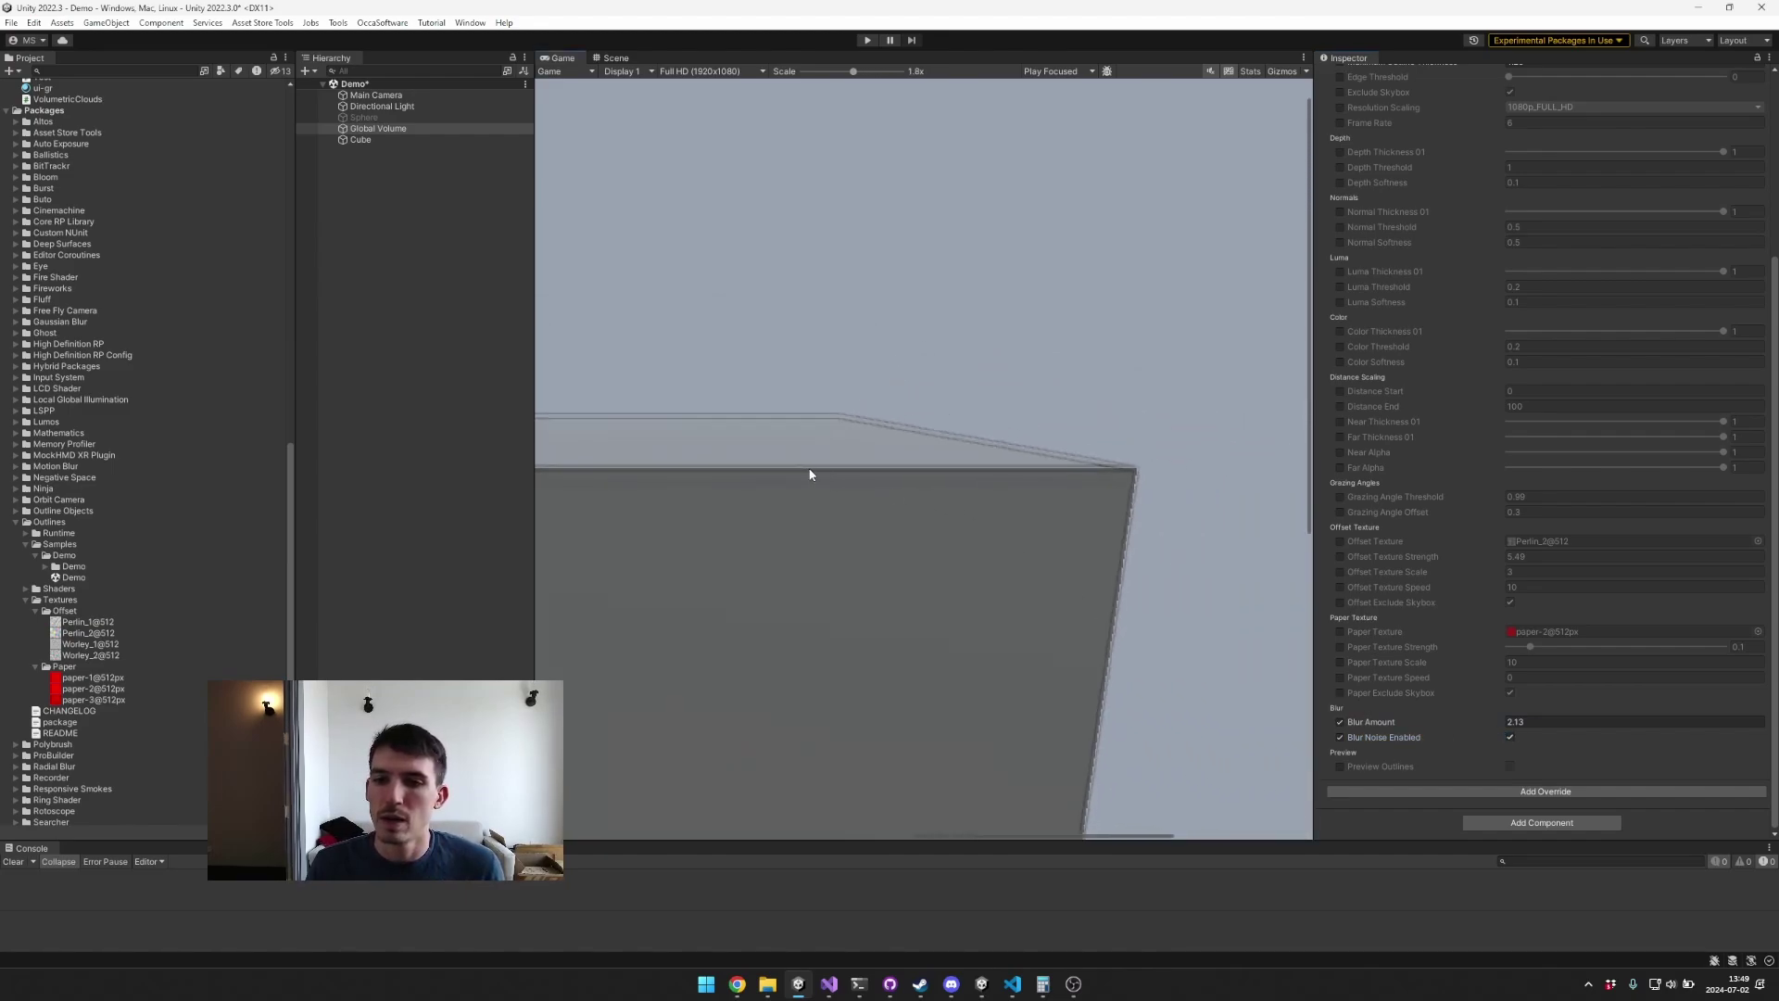
Step: Turn off the Blur Amount and Blur Noise Enabled overrides, and override Preview Outlines with the preview enabled
click(1340, 722)
click(1340, 737)
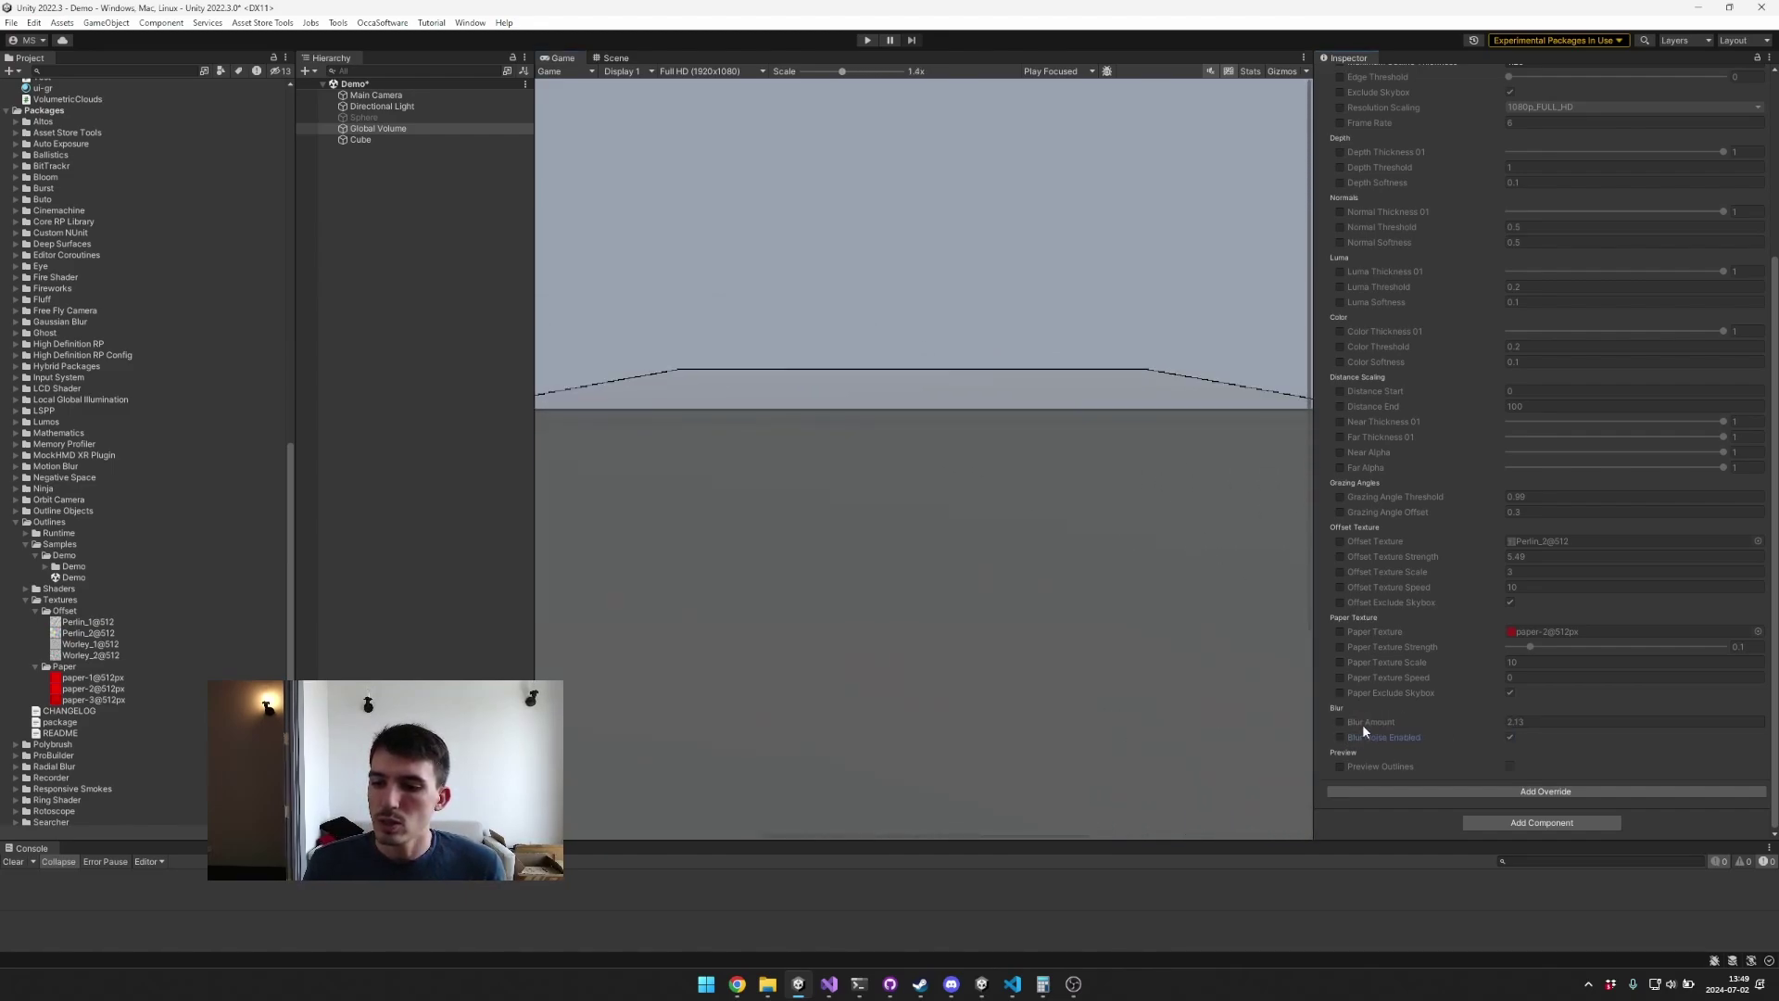
click(1340, 767)
scroll(984, 486, down, 2)
scroll(984, 486, down, 1)
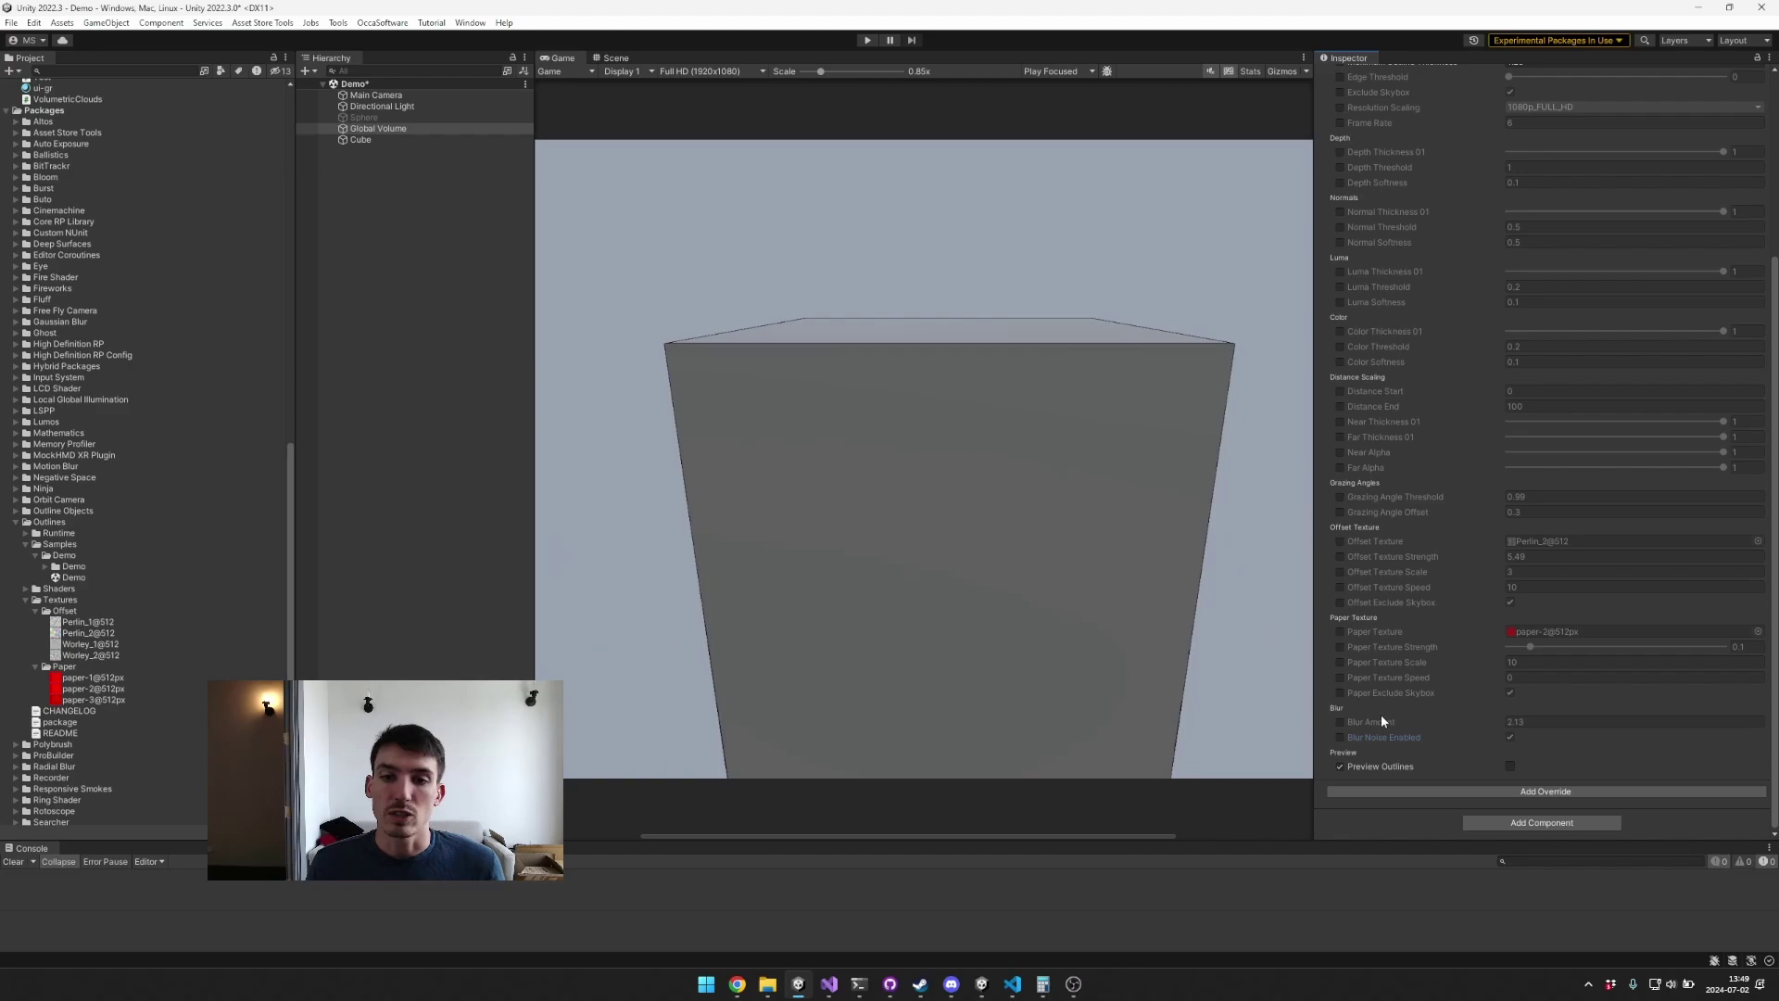
click(1512, 766)
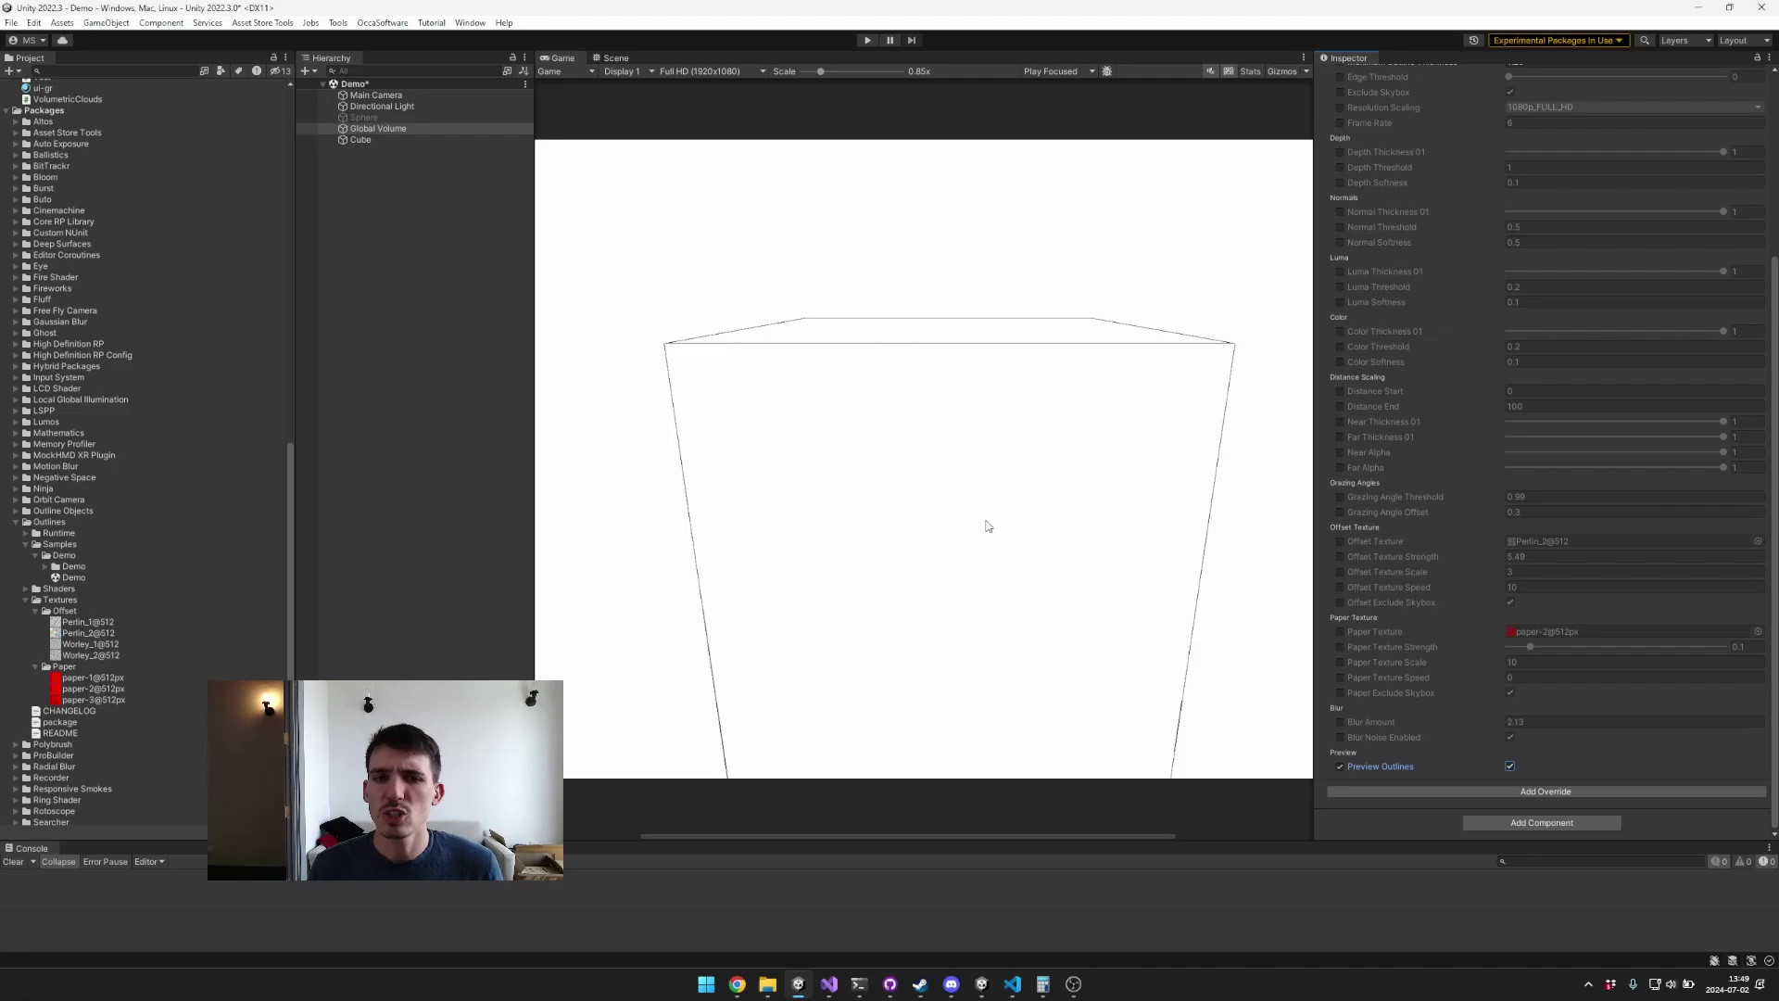
Step: Change the Outline Color to pure red (FF0000) to check it in the outline preview
scroll(1414, 315, up, 5)
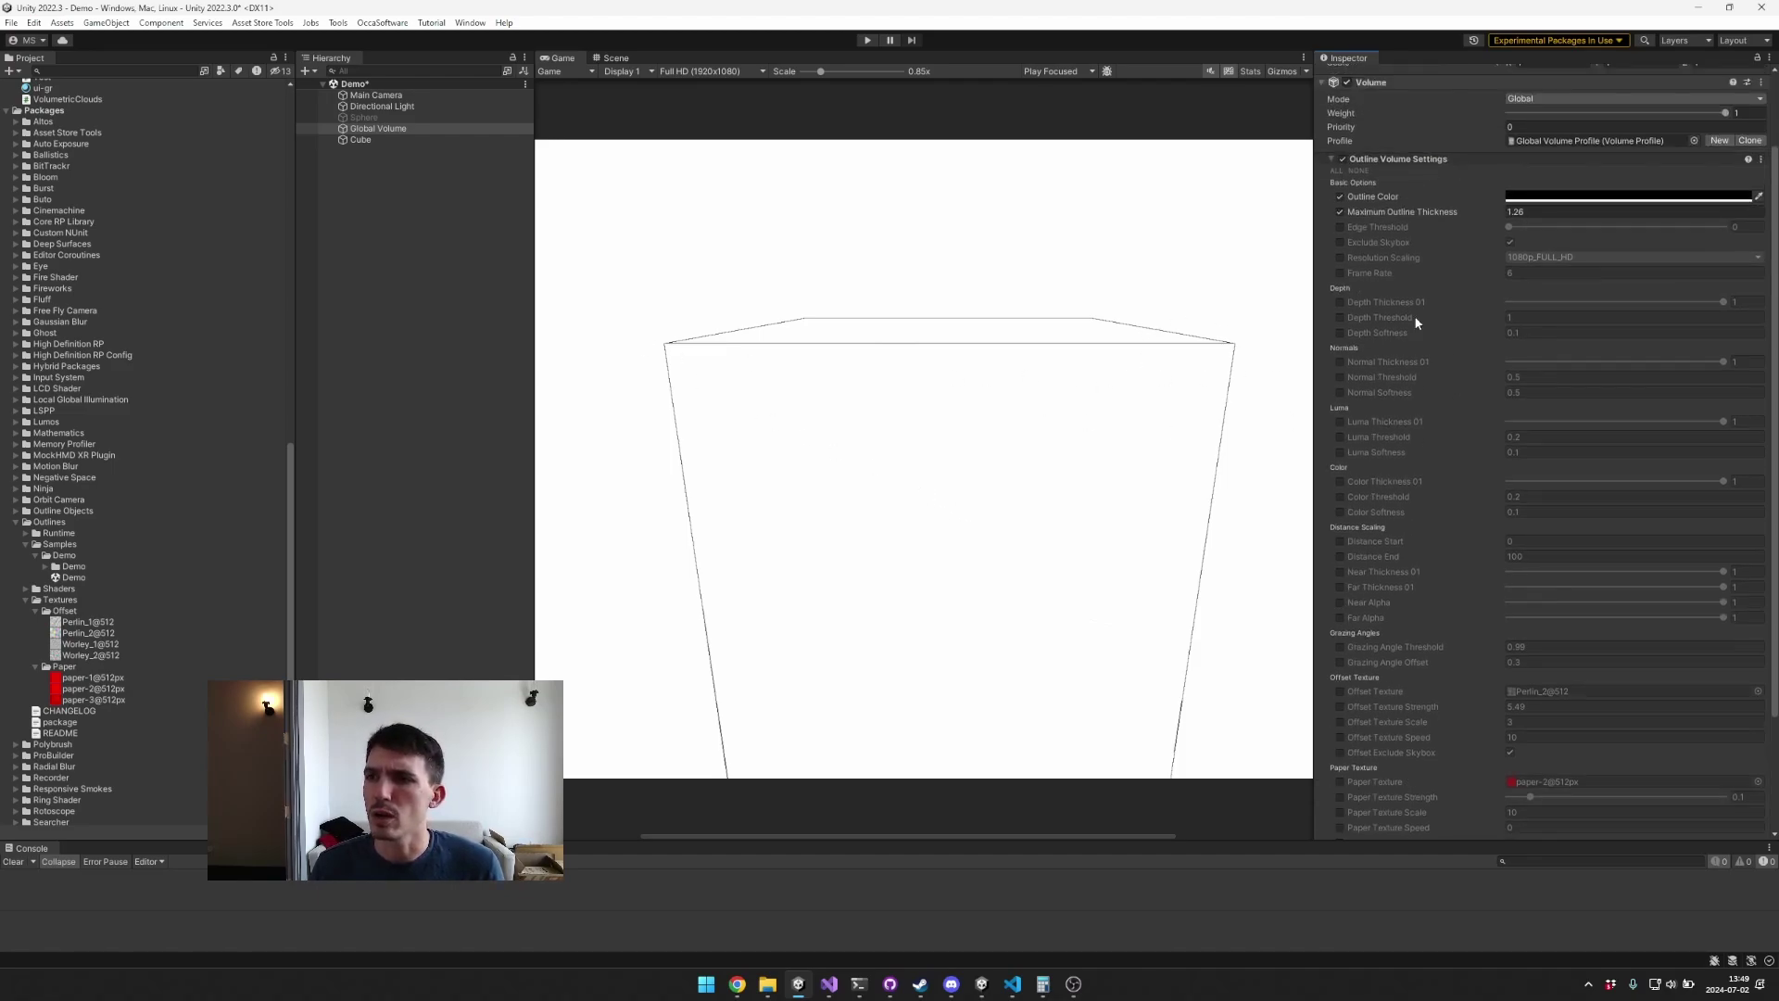
click(1538, 271)
mouse_move(1681, 368)
mouse_down()
mouse_move(1637, 358)
mouse_move(1714, 326)
mouse_up()
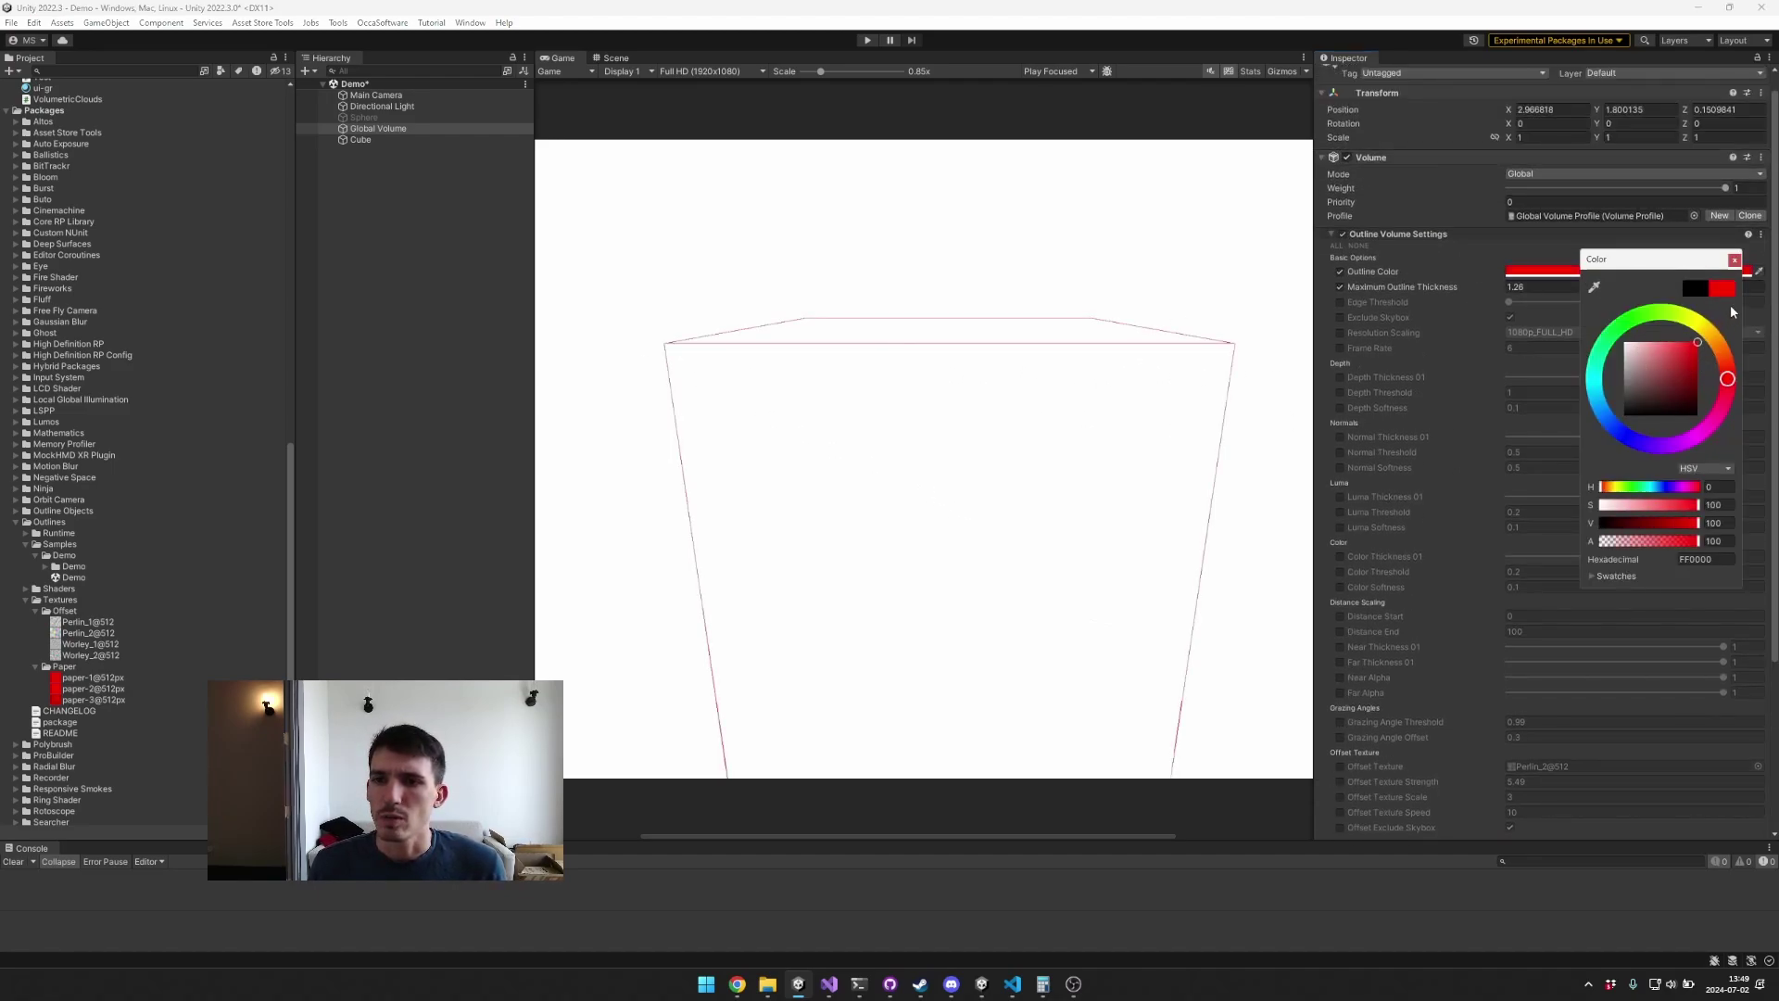
click(1006, 329)
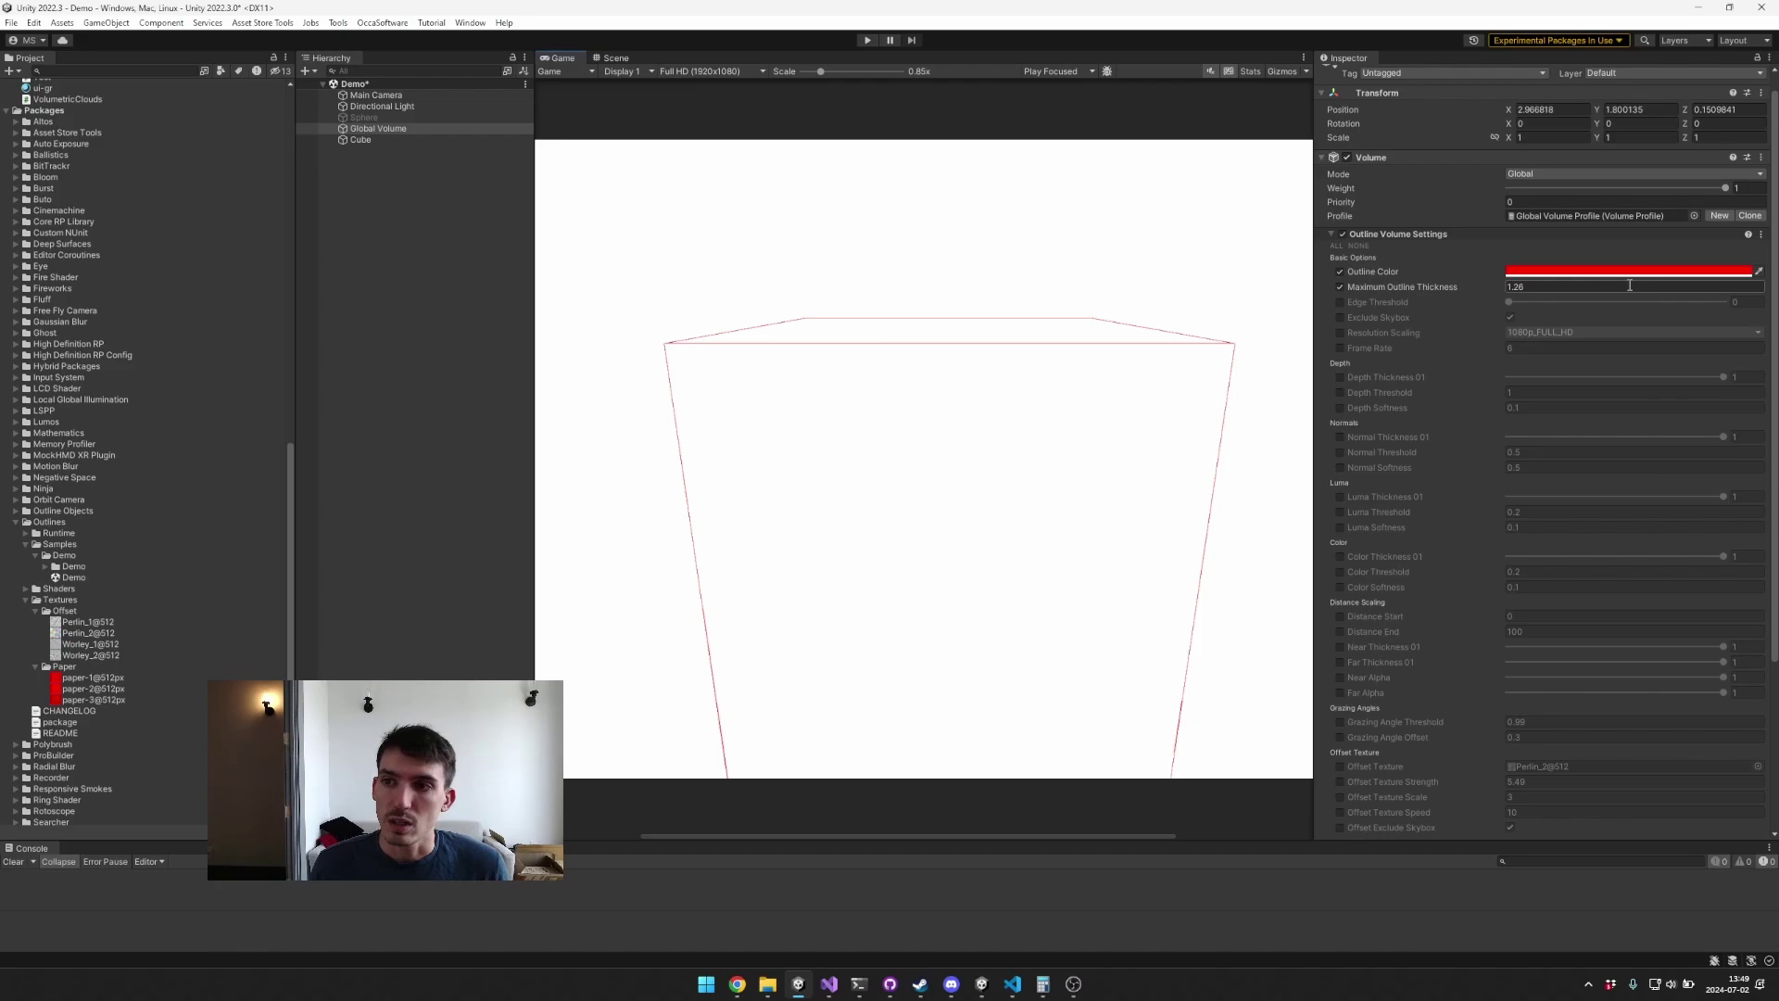
Step: Set the Outline Color back to black and view the complete cube in the outline preview
click(1566, 271)
mouse_move(1686, 373)
mouse_down()
mouse_move(1657, 339)
mouse_move(1649, 428)
mouse_move(1668, 399)
mouse_move(1655, 413)
mouse_up()
click(1128, 368)
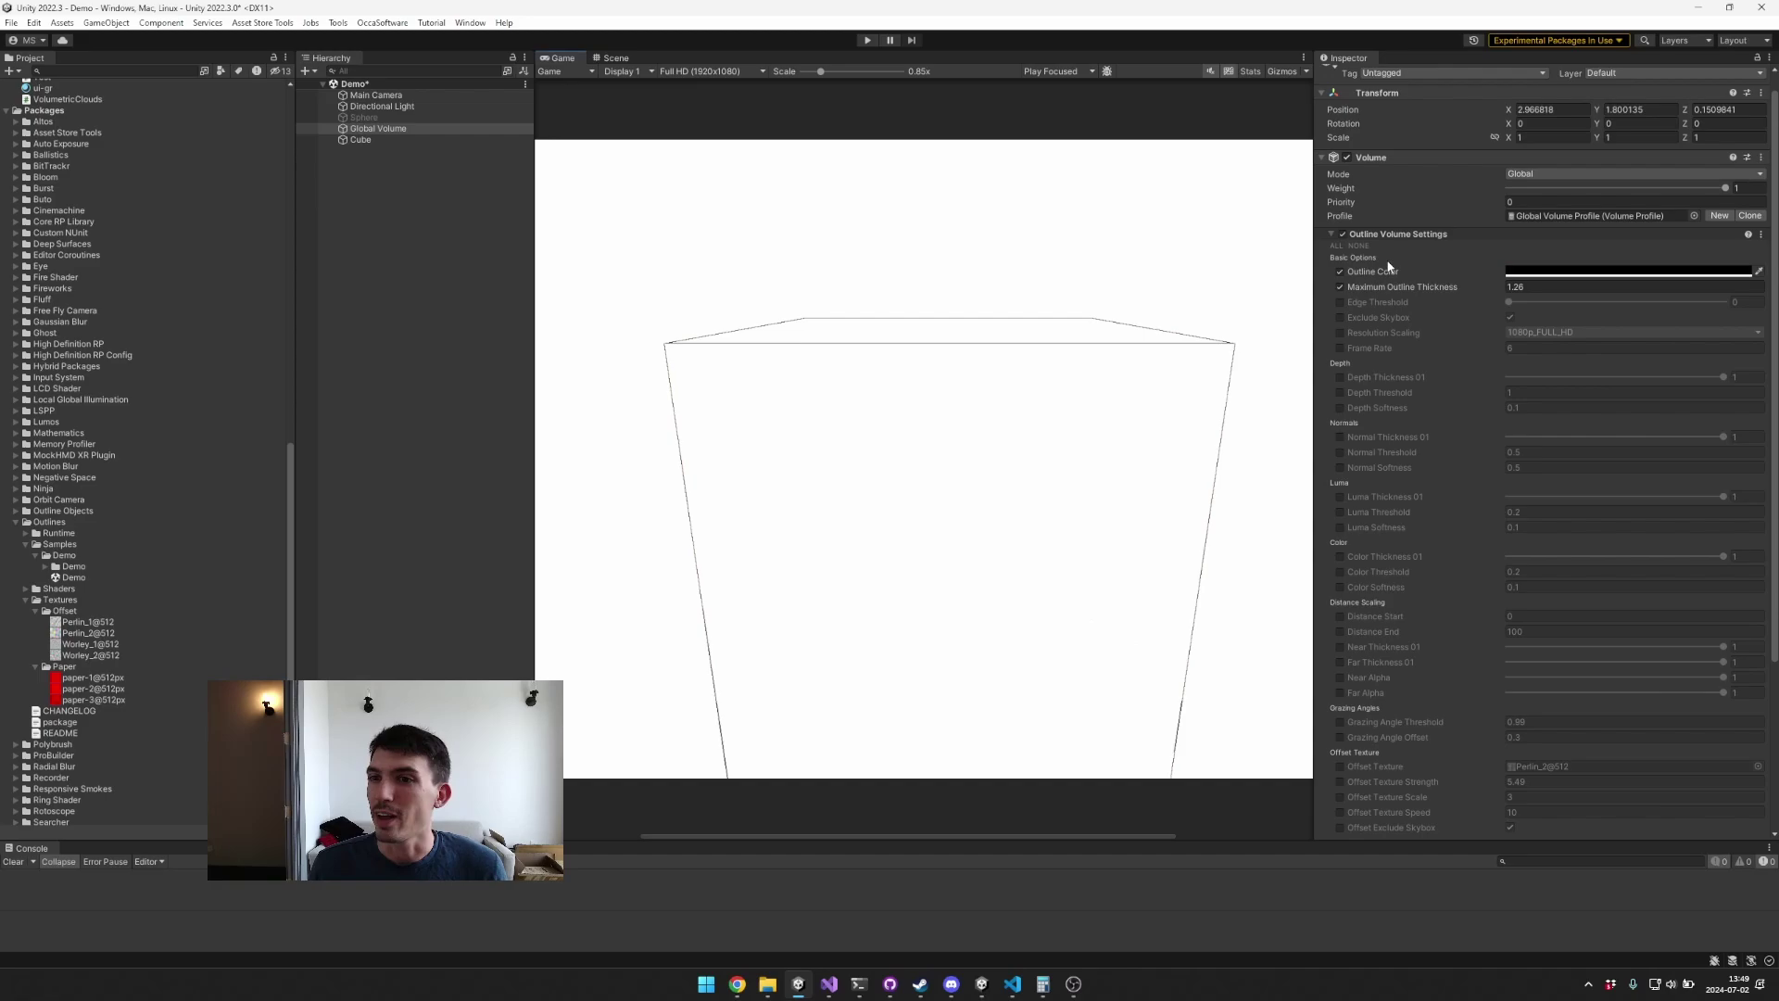
scroll(1115, 282, down, 4)
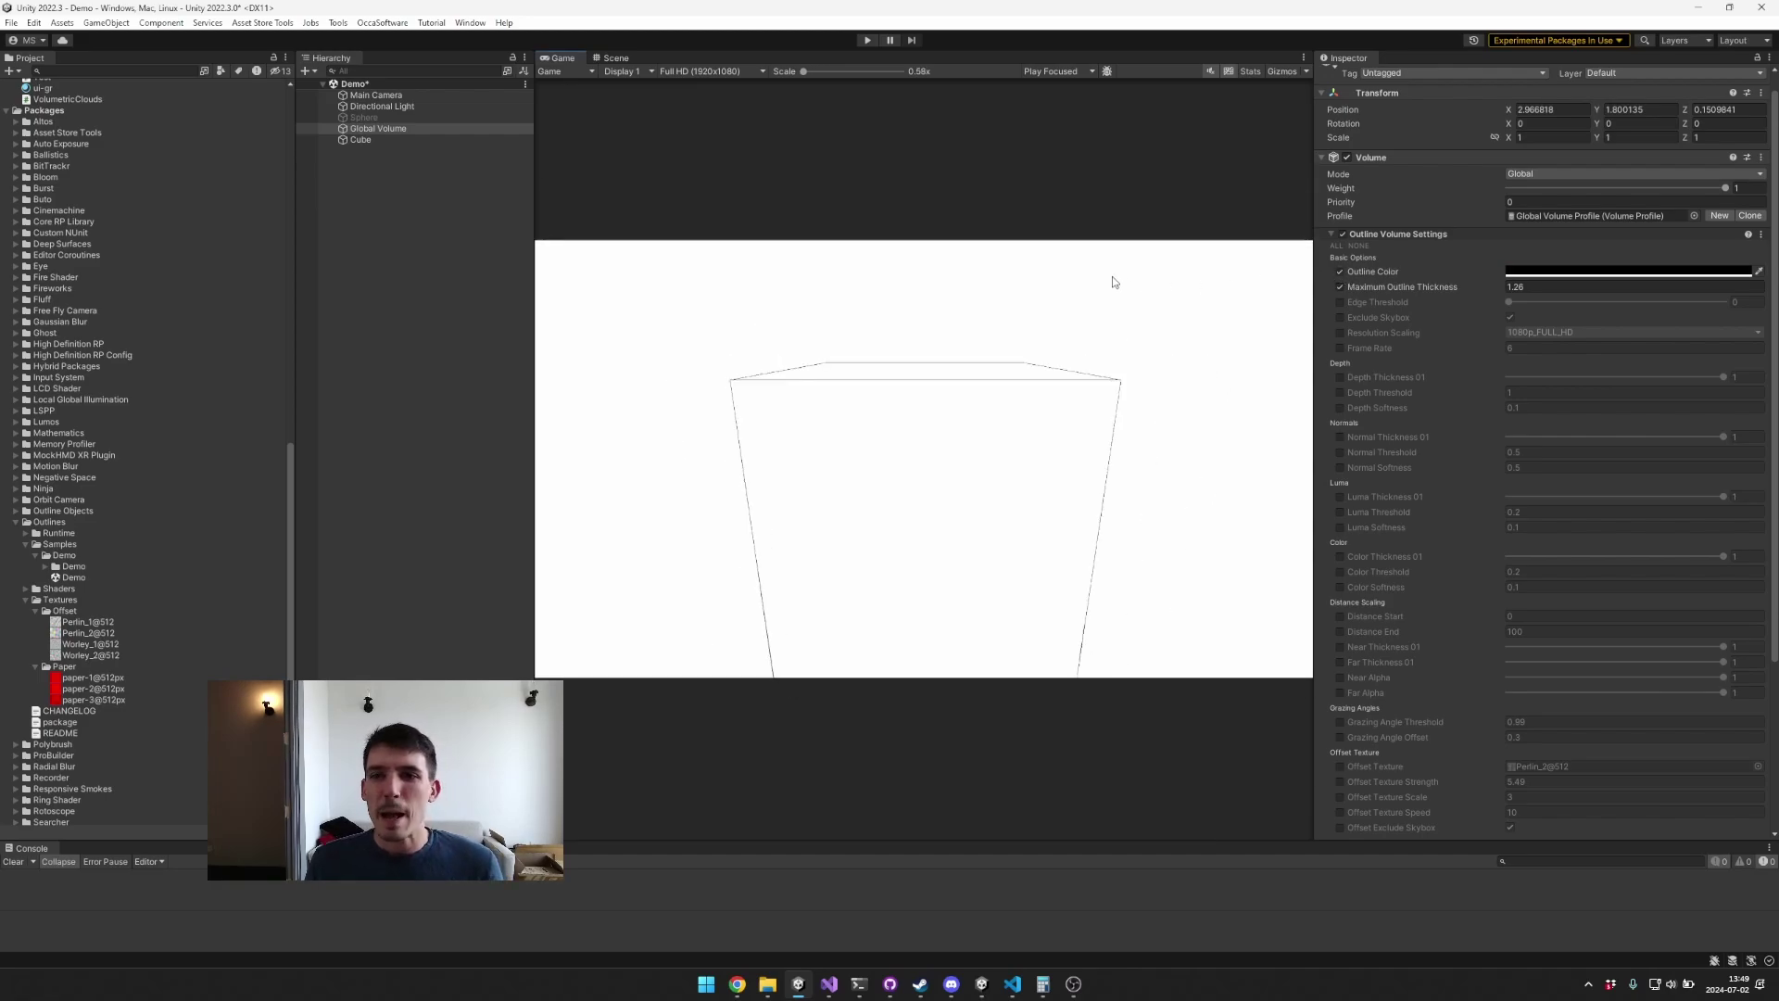